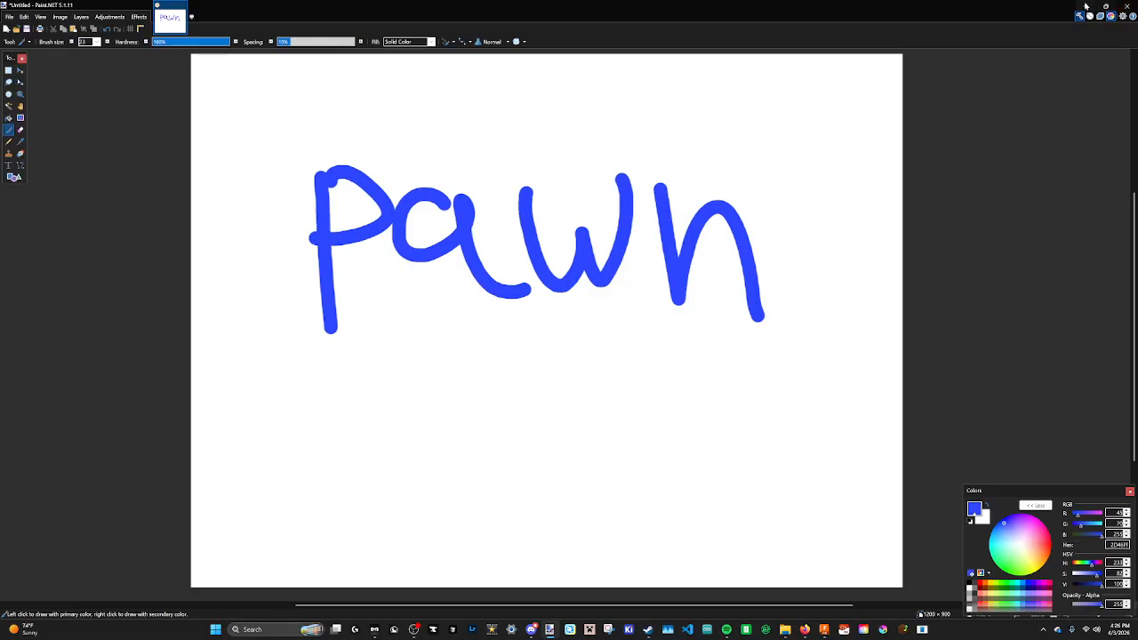
Open the Wikipedia pawn photo from the pawn chess piece image results as a reference.
left_click(1085, 7)
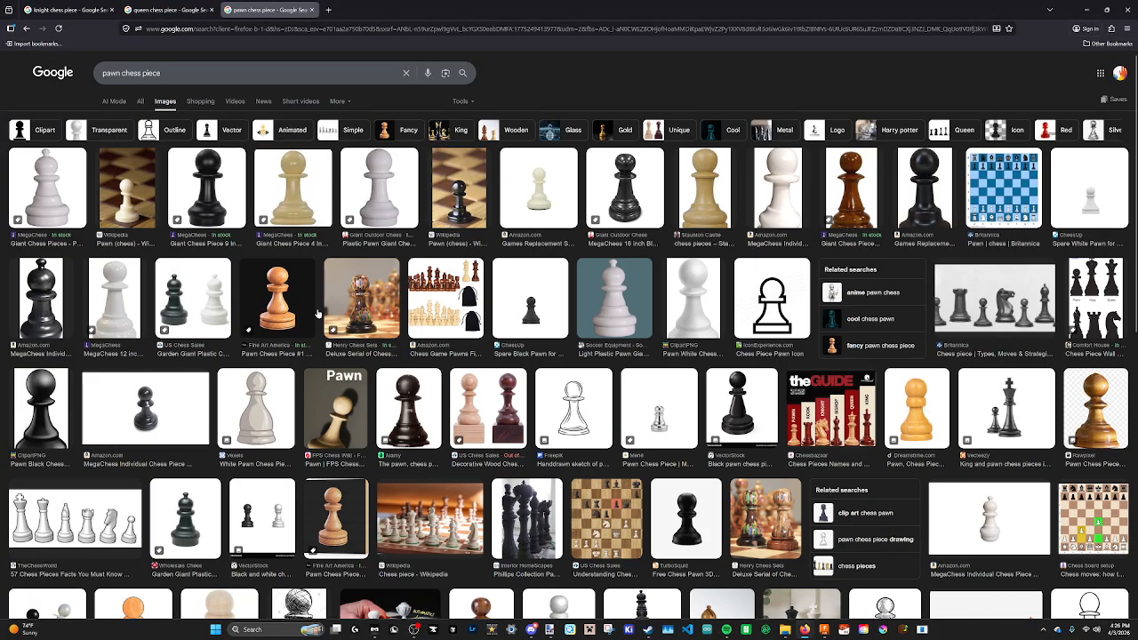
scroll(454, 368, "down", 2)
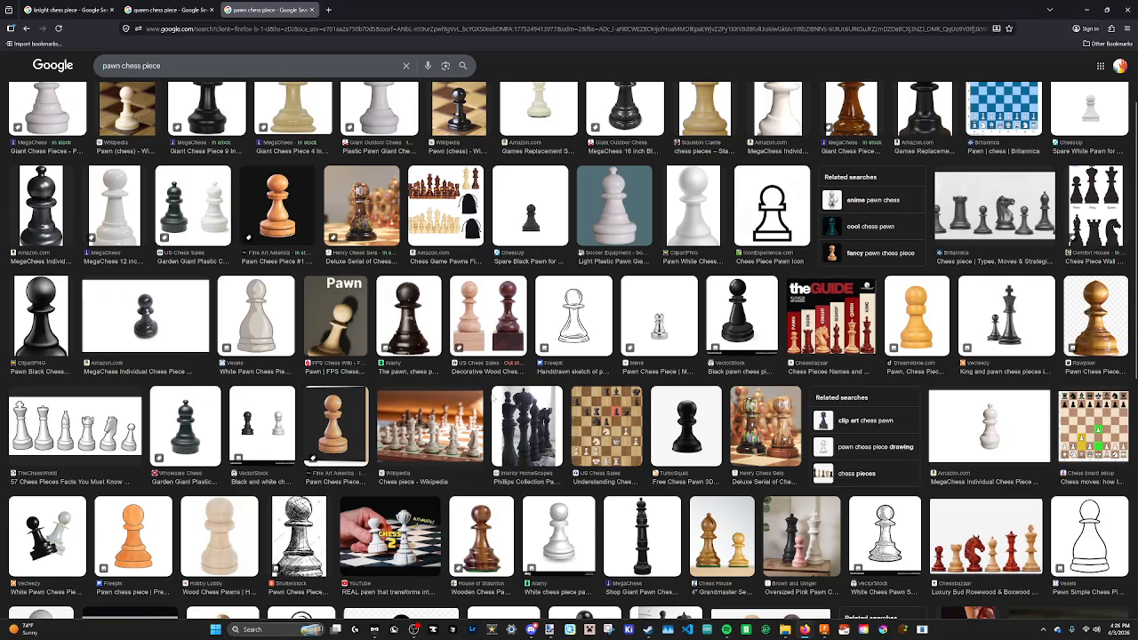
scroll(250, 216, "up", 1)
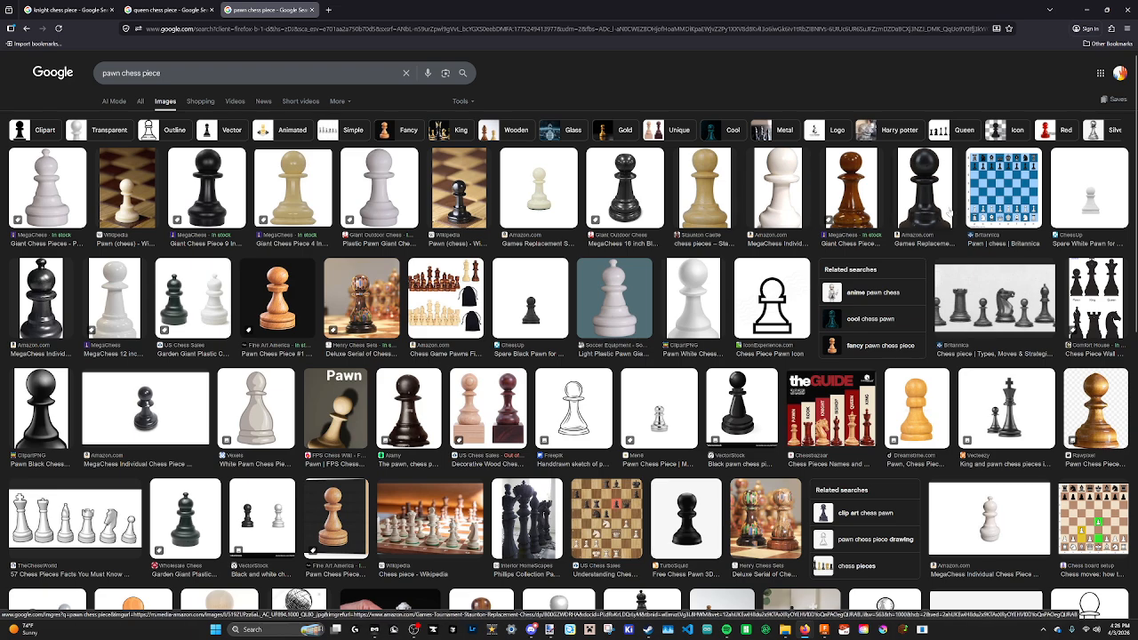
left_click(135, 190)
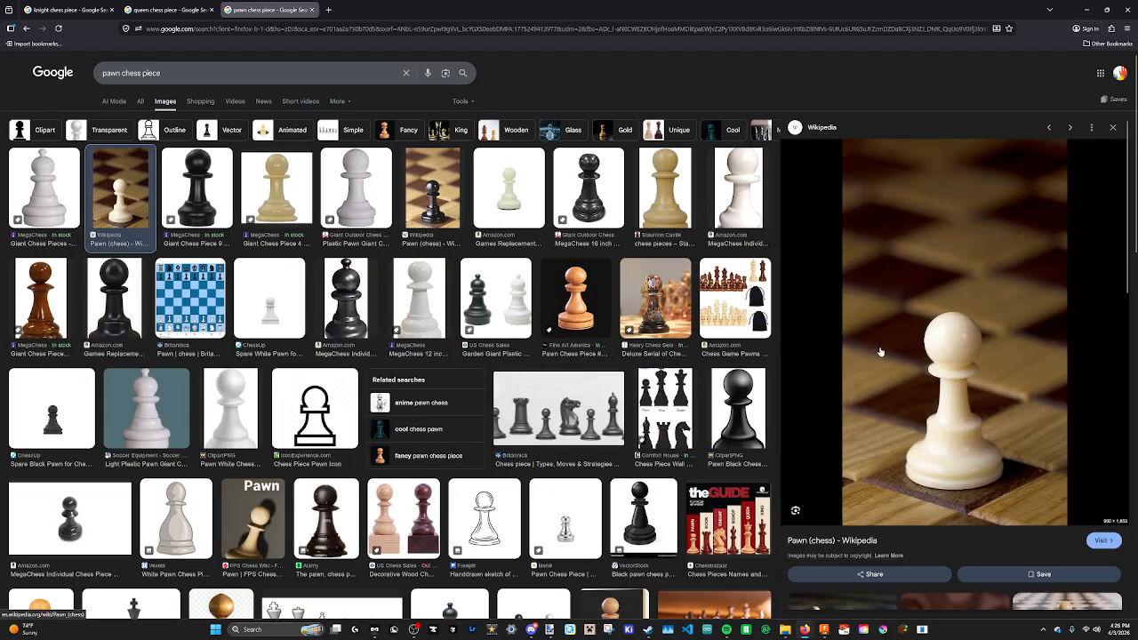
scroll(845, 355, "down", 1)
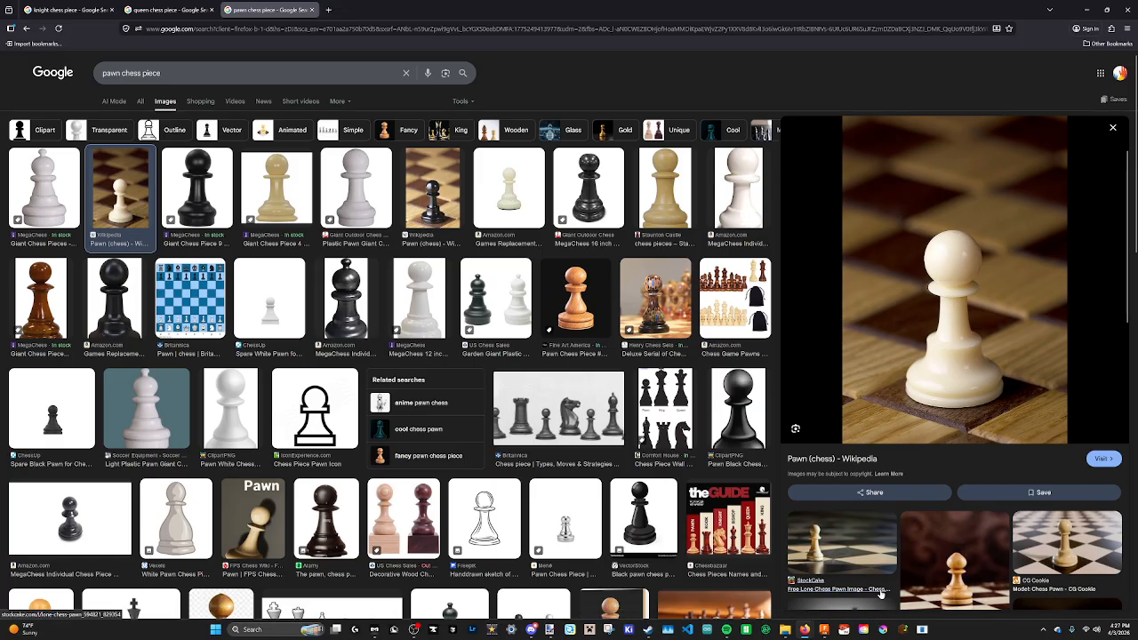
Bring Paint.NET back and resize its window so it sits beside the reference photo.
left_click(551, 630)
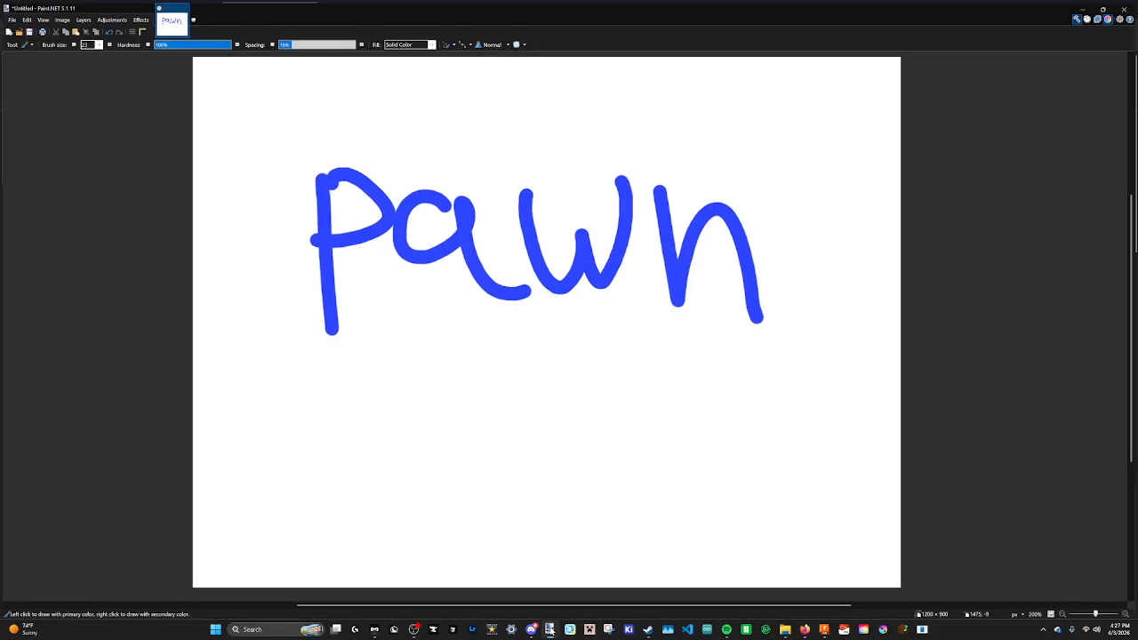
mouse_move(1054, 11)
left_mouse_down()
mouse_move(616, 76)
mouse_move(452, 43)
left_mouse_up()
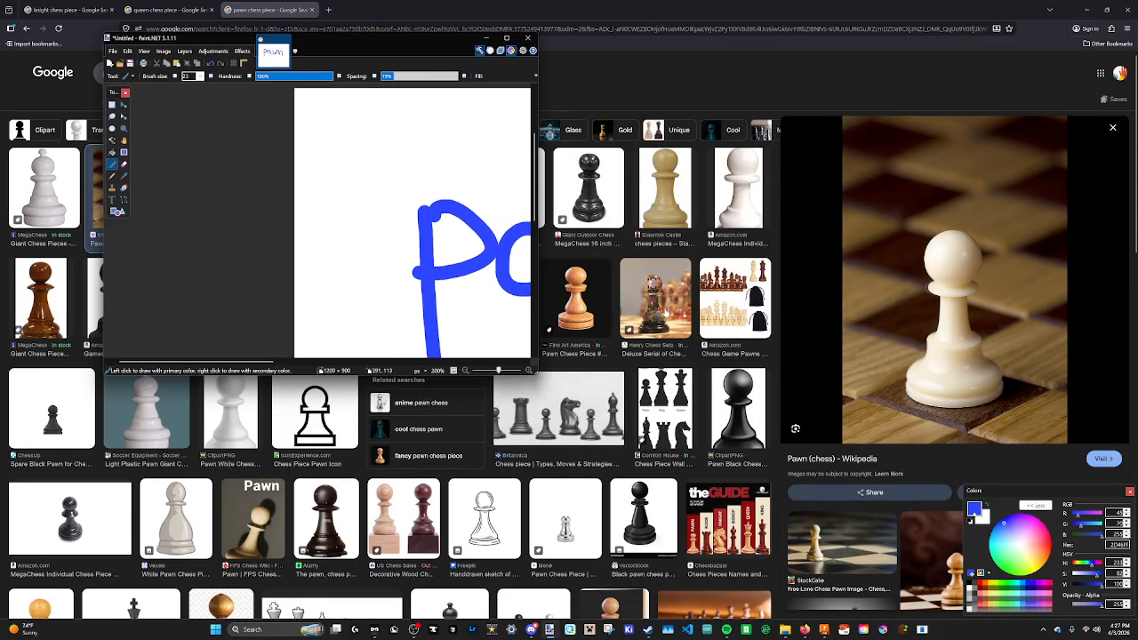
left_click_drag(535, 373, 652, 530)
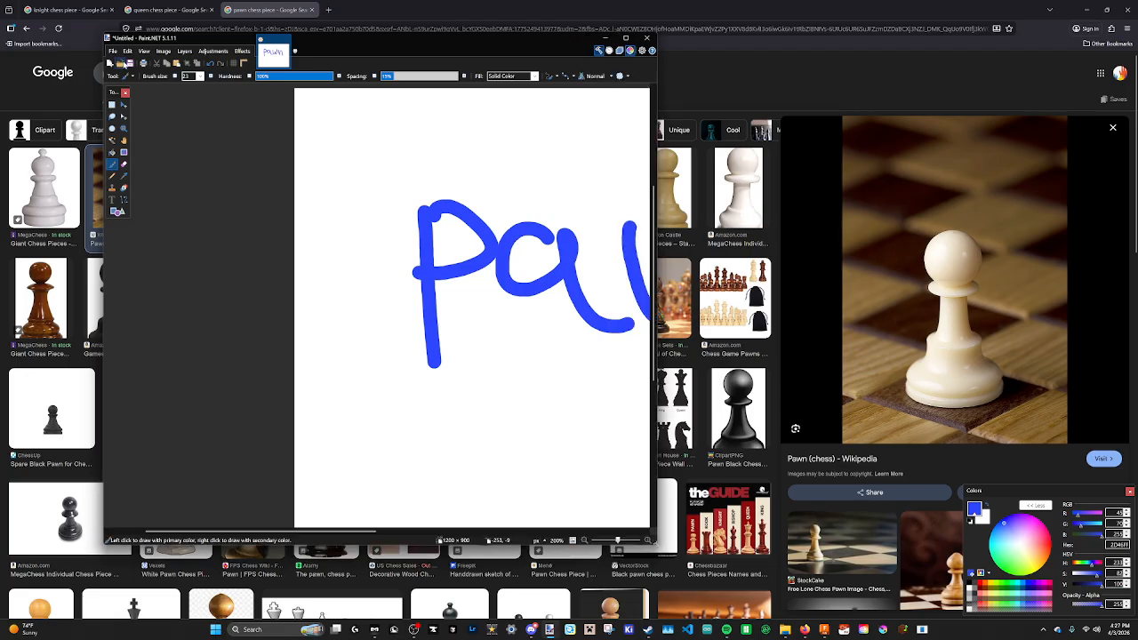
Create a new blank image at the default size.
left_click(113, 50)
left_click(124, 68)
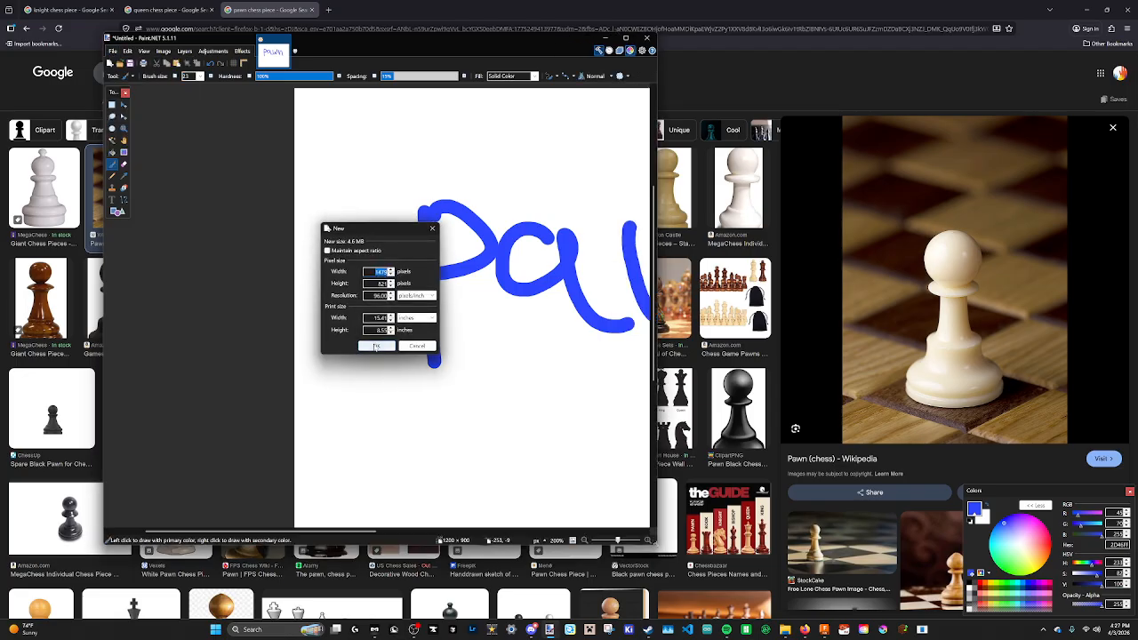
left_click(375, 345)
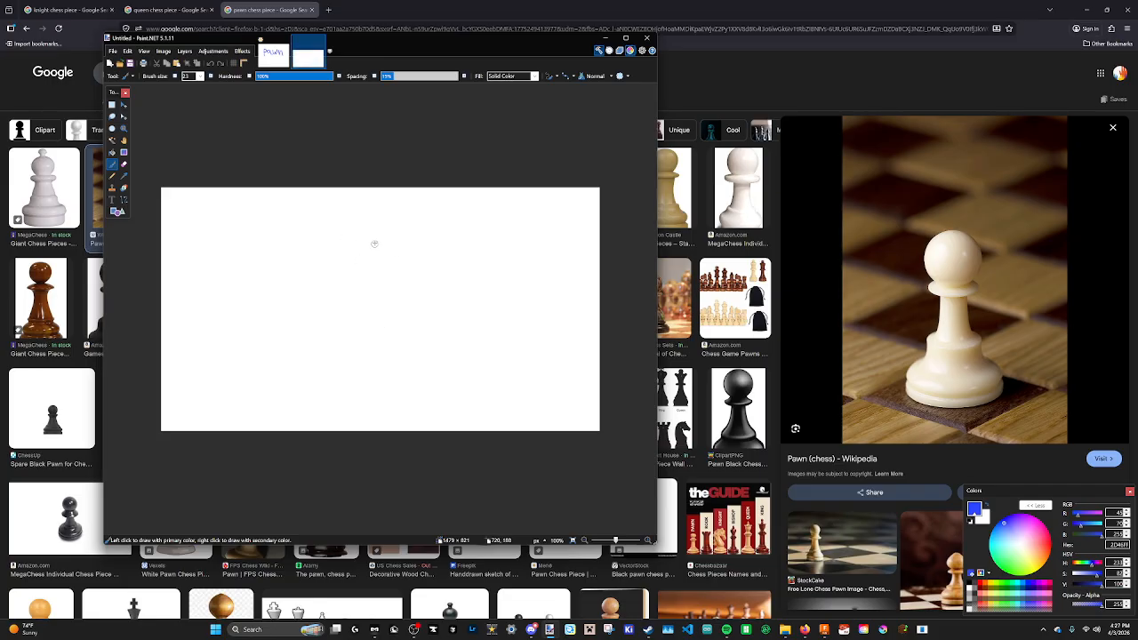
Draw the pawn's round head and the collar rings beneath it.
mouse_move(372, 222)
left_mouse_down()
mouse_move(348, 252)
mouse_move(405, 267)
mouse_move(367, 227)
left_mouse_up()
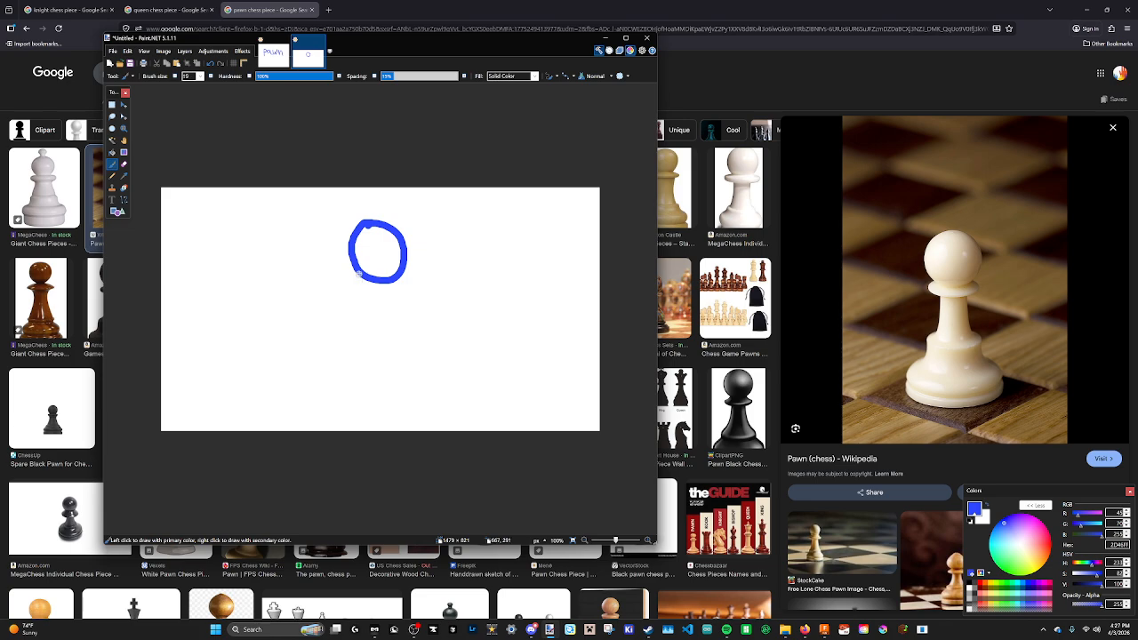
mouse_move(356, 275)
left_mouse_down()
mouse_move(353, 293)
mouse_move(409, 286)
mouse_move(365, 311)
mouse_move(406, 293)
left_mouse_up()
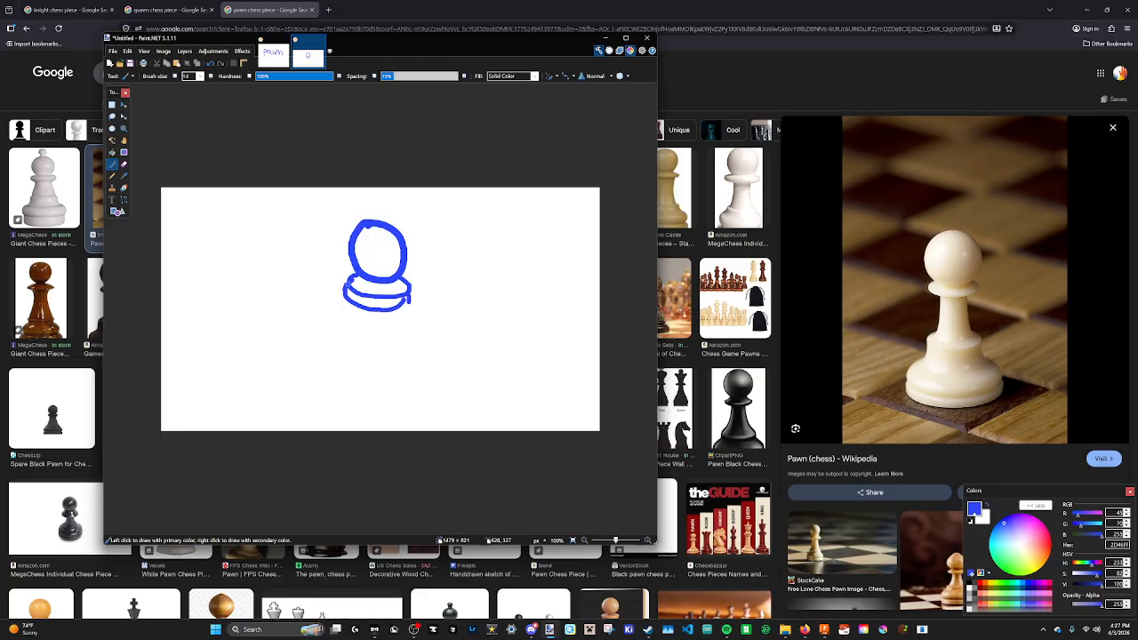
Draw the pawn's tapered body below the collar and its wide flared base.
mouse_move(405, 297)
left_mouse_down()
mouse_move(402, 283)
mouse_move(364, 327)
mouse_move(363, 355)
left_mouse_up()
key("ctrl+z")
mouse_move(364, 308)
left_mouse_down()
mouse_move(343, 356)
mouse_move(407, 368)
mouse_move(404, 331)
mouse_move(406, 345)
left_mouse_up()
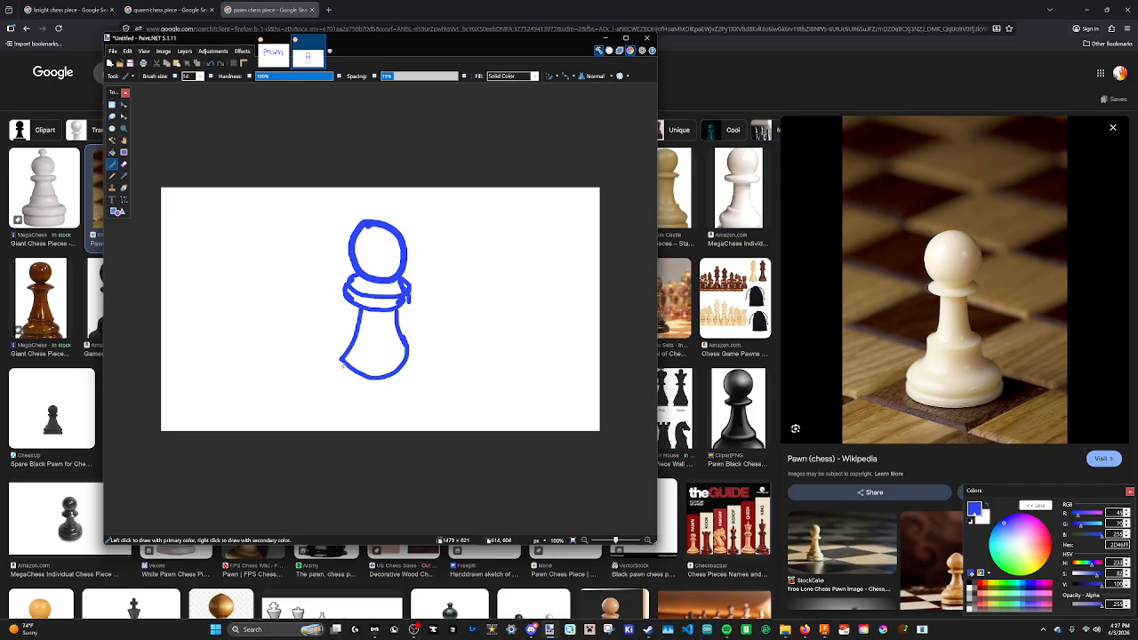
mouse_move(338, 360)
left_mouse_down()
mouse_move(310, 401)
mouse_move(412, 407)
mouse_move(421, 363)
mouse_move(423, 375)
left_mouse_up()
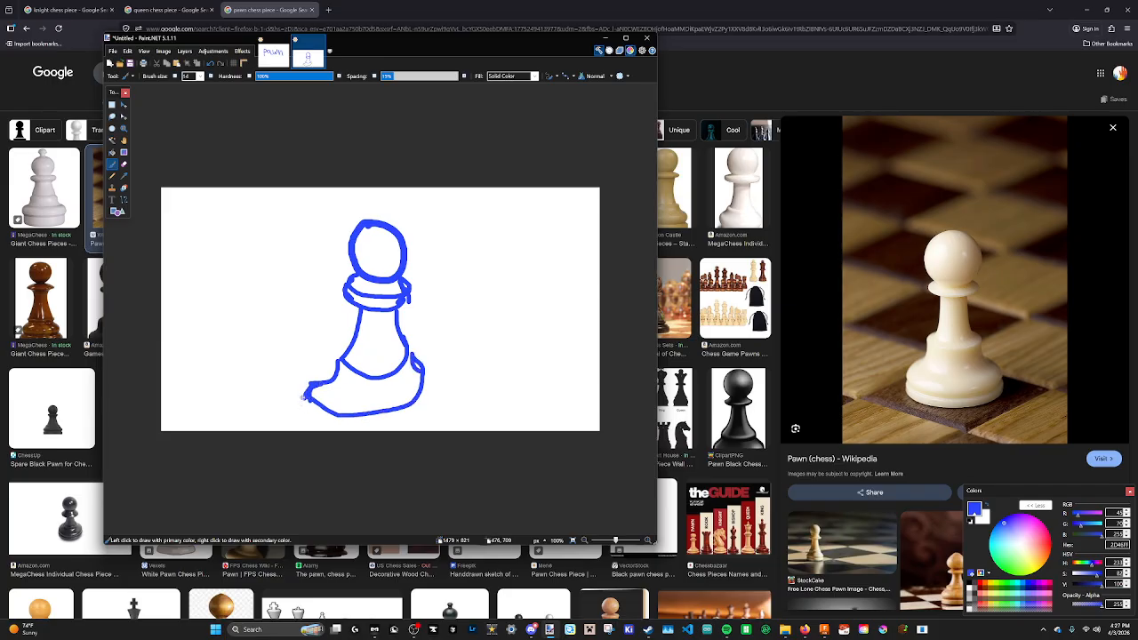
mouse_move(304, 397)
left_mouse_down()
mouse_move(301, 414)
mouse_move(408, 427)
mouse_move(431, 391)
mouse_move(442, 415)
left_mouse_up()
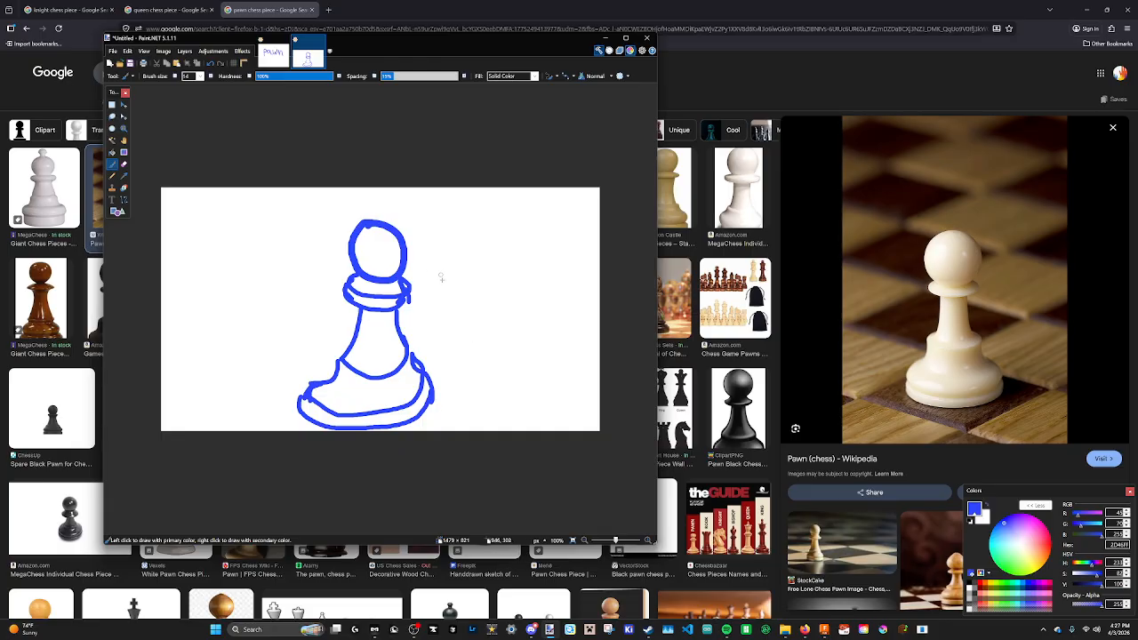
Number the pawn's sections 1 to 5 alongside the drawing.
left_click_drag(425, 255, 507, 251)
key("ctrl+z")
mouse_move(423, 236)
left_mouse_down()
mouse_move(437, 296)
mouse_move(425, 344)
mouse_move(450, 358)
mouse_move(461, 401)
mouse_move(446, 411)
left_mouse_up()
left_click_drag(446, 389, 461, 388)
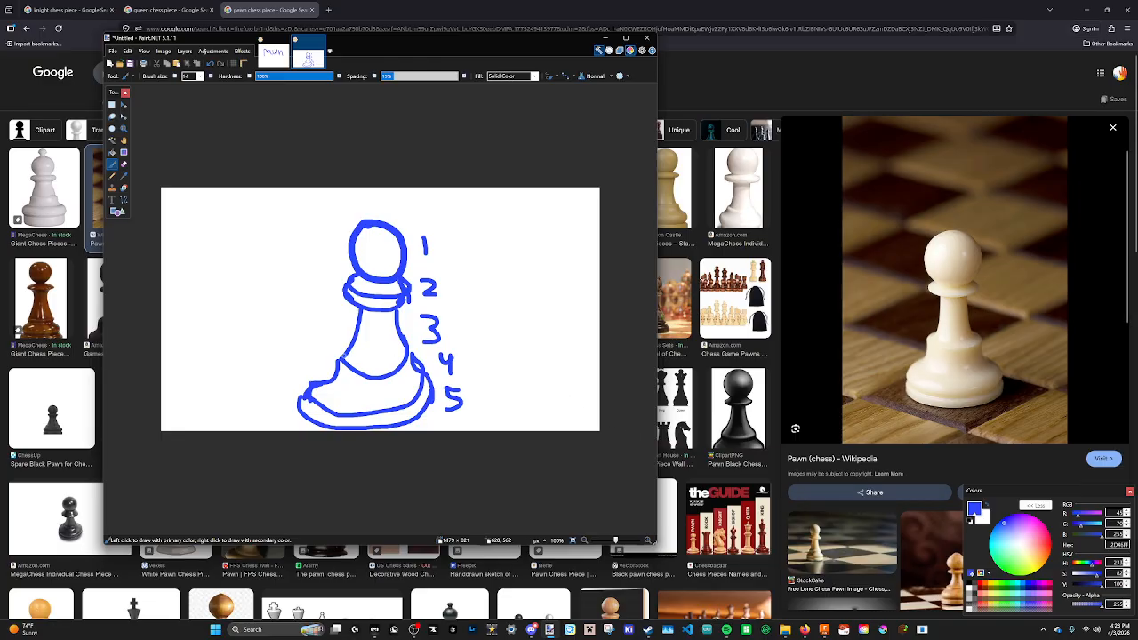
Add a dividing line across the lower body and label it 3.5.
left_click_drag(345, 354, 405, 348)
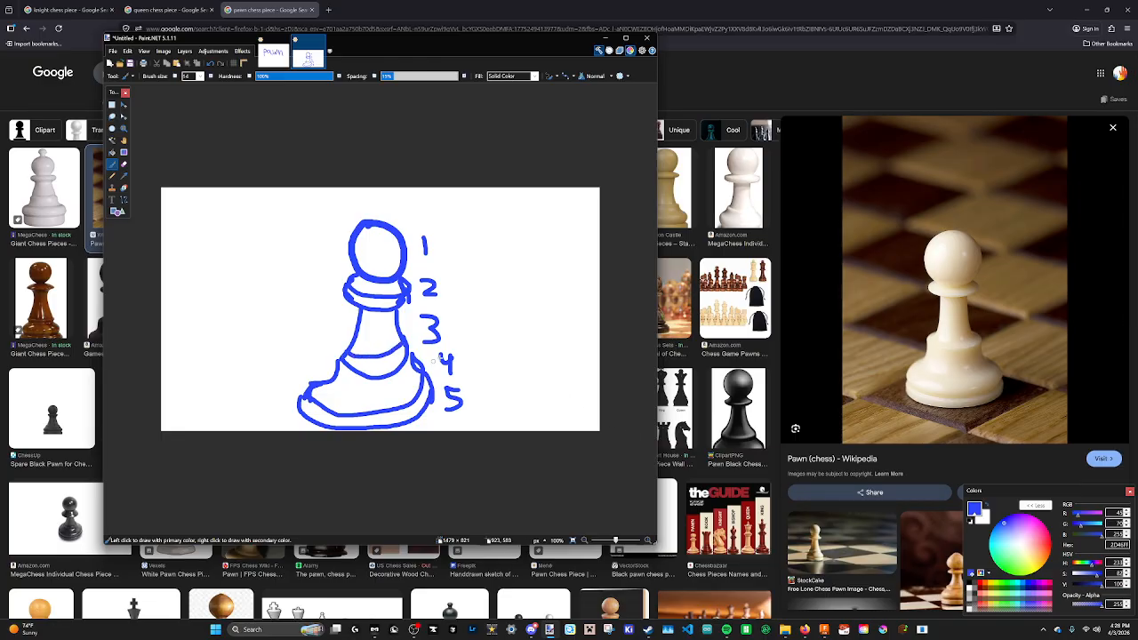
left_click(464, 353)
mouse_move(471, 336)
left_mouse_down()
mouse_move(481, 348)
mouse_move(469, 356)
mouse_move(488, 334)
left_mouse_up()
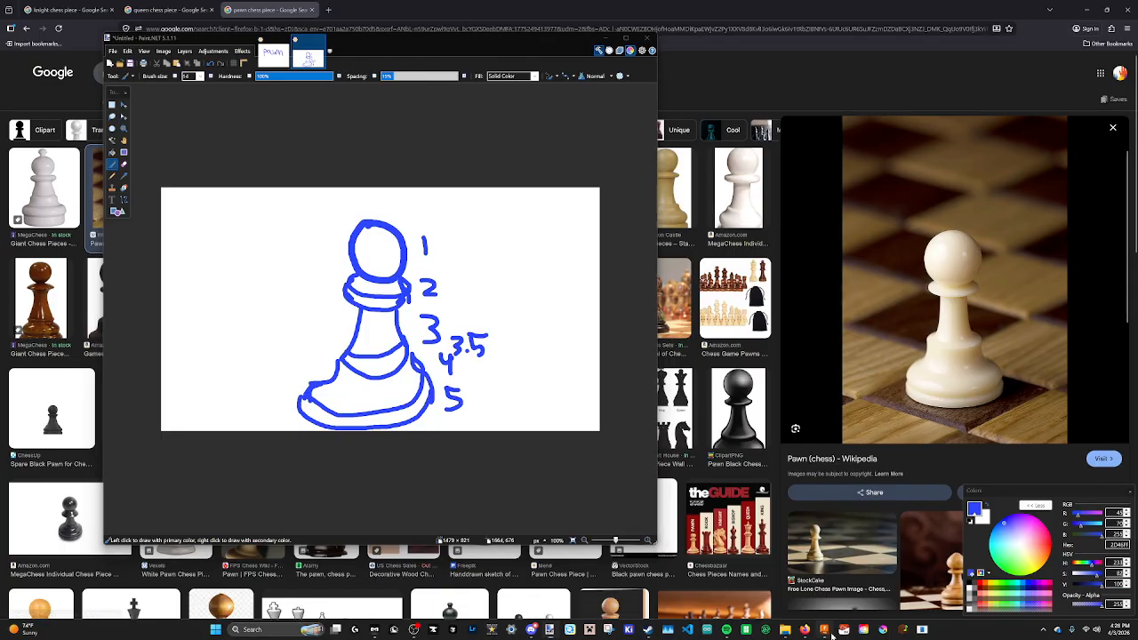
Create a new millimetre Part Design and start a sketch on the horizontal origin plane.
left_click(826, 631)
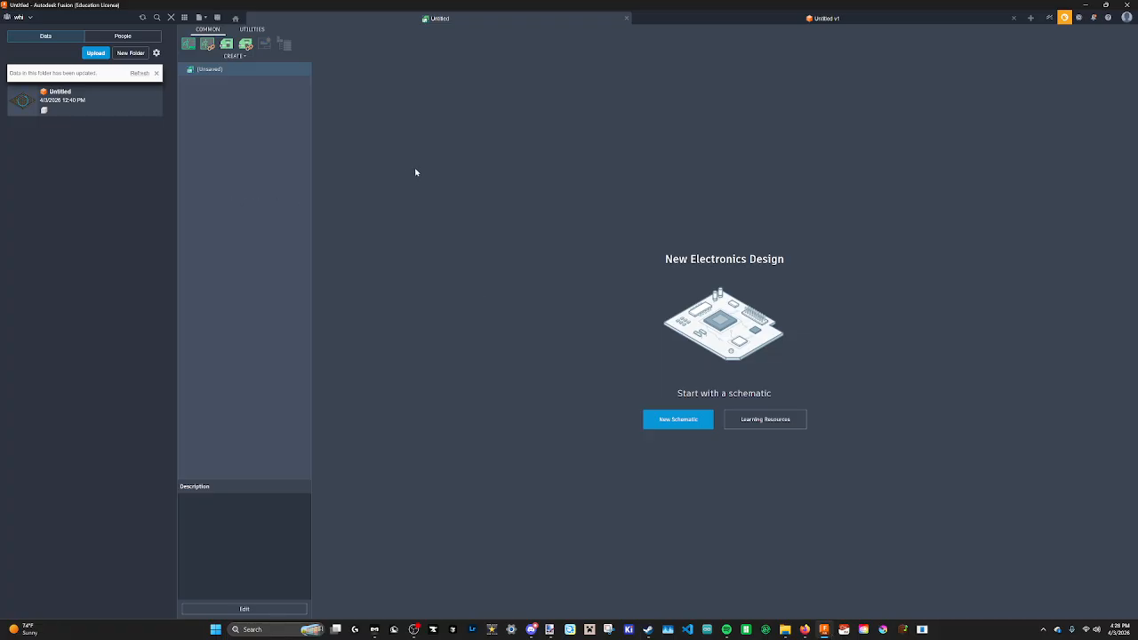
left_click(1031, 18)
left_click(404, 263)
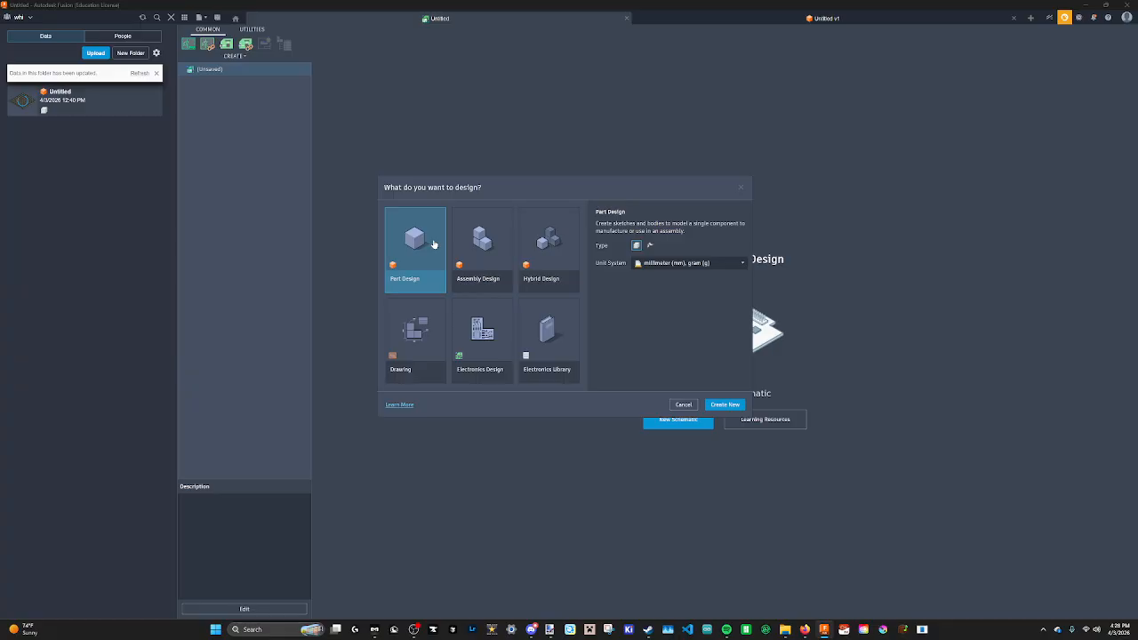
left_click(727, 405)
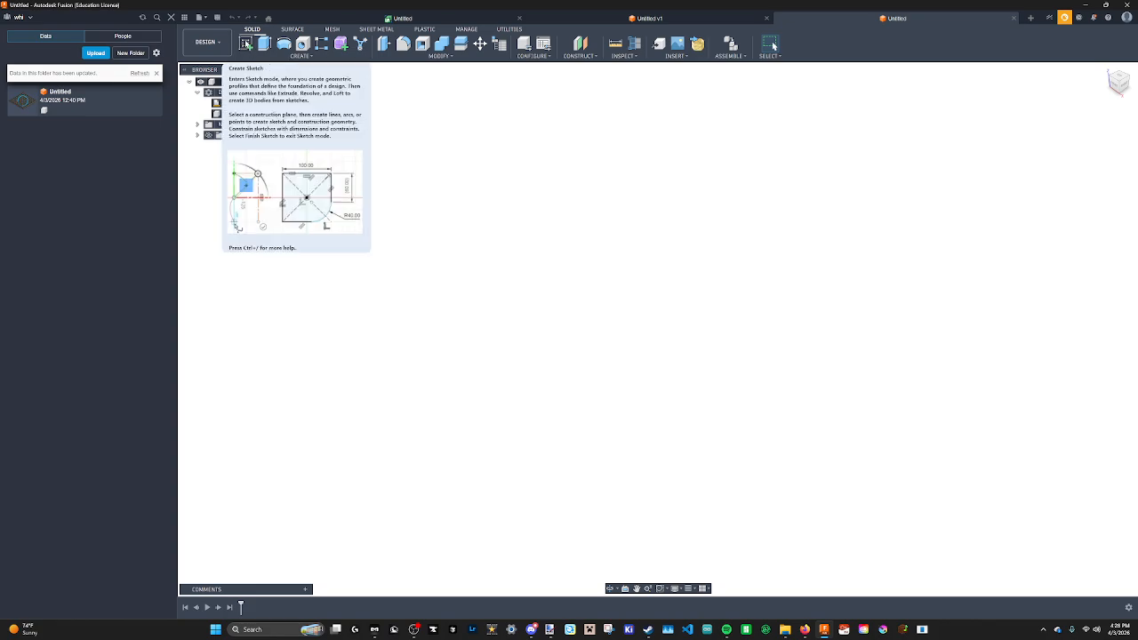
left_click(246, 43)
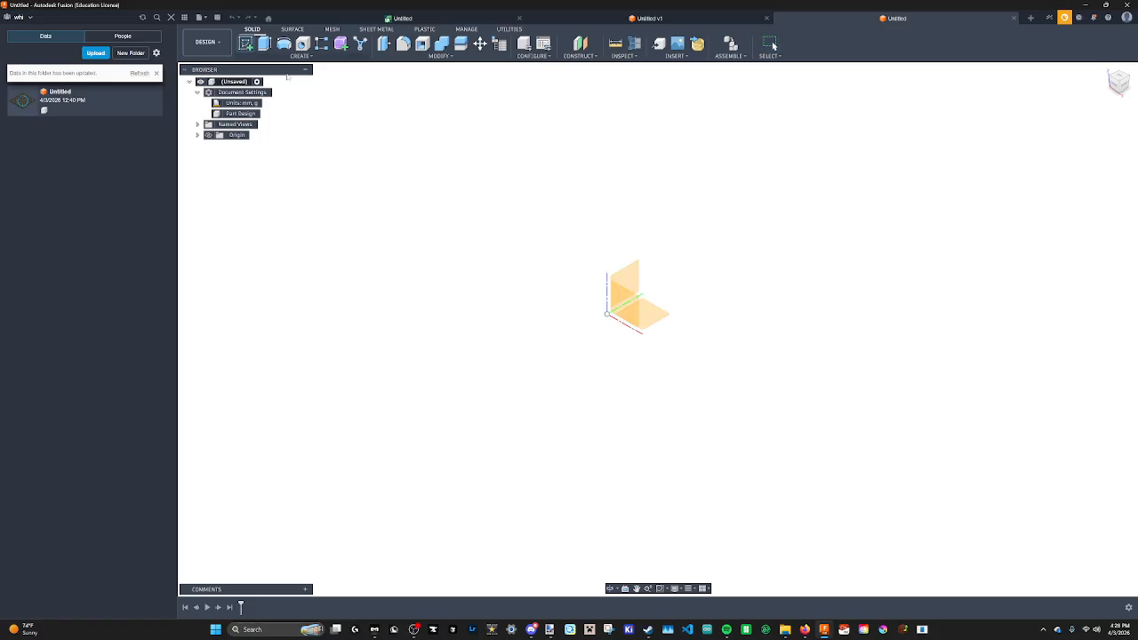
left_click(661, 318)
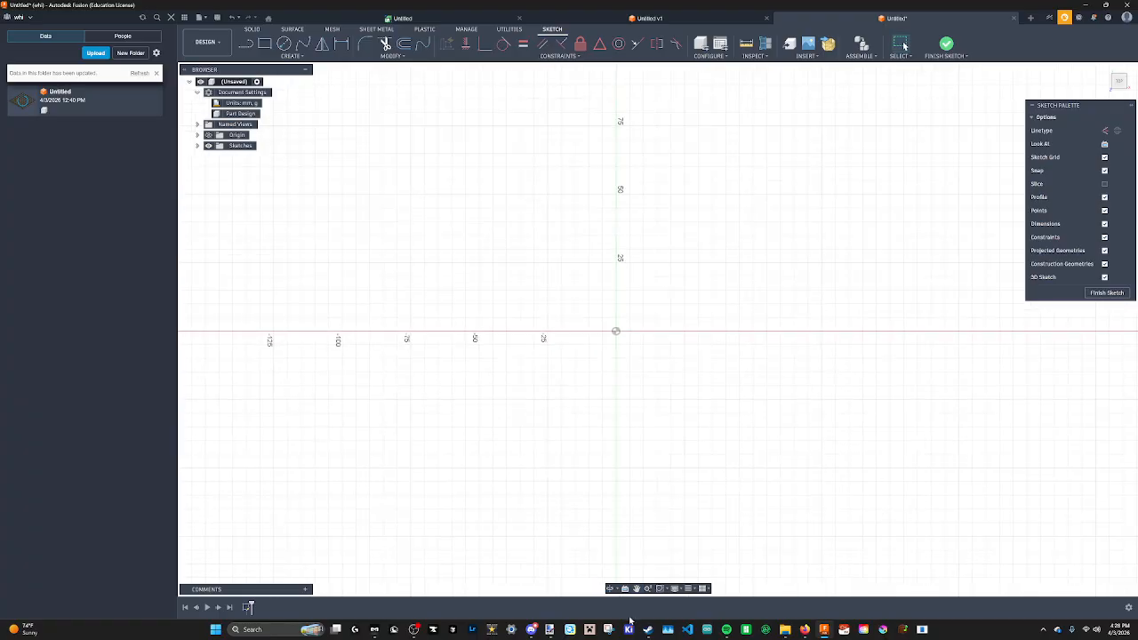
Hatch the pawn's base in the Paint.NET drawing.
left_click(550, 629)
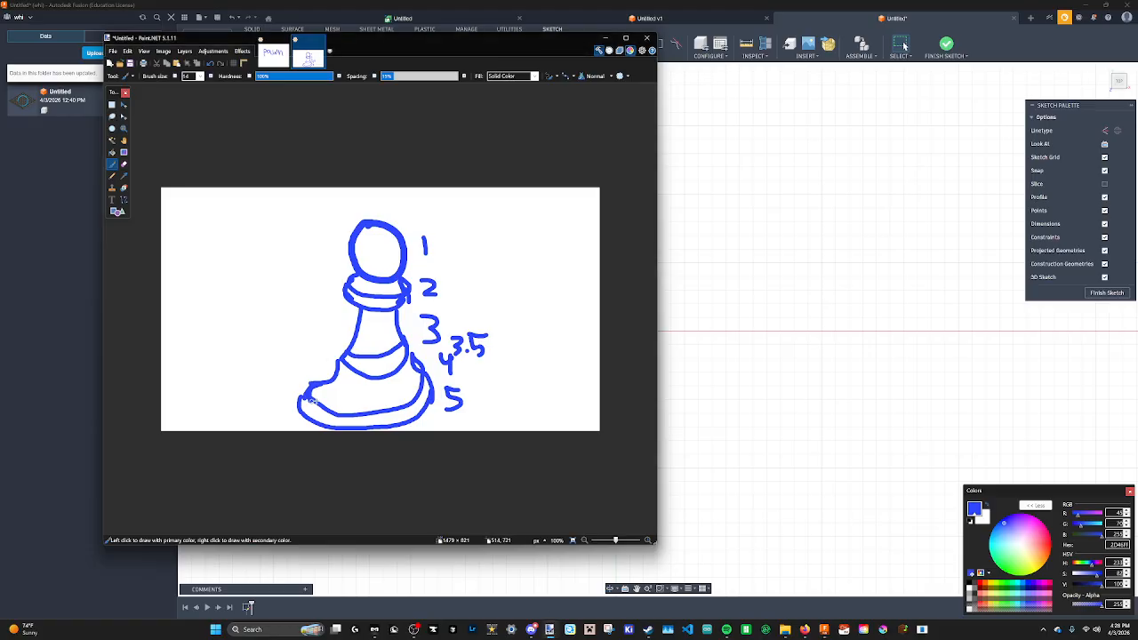
mouse_move(308, 399)
left_mouse_down()
mouse_move(347, 420)
mouse_move(411, 409)
mouse_move(428, 386)
left_mouse_up()
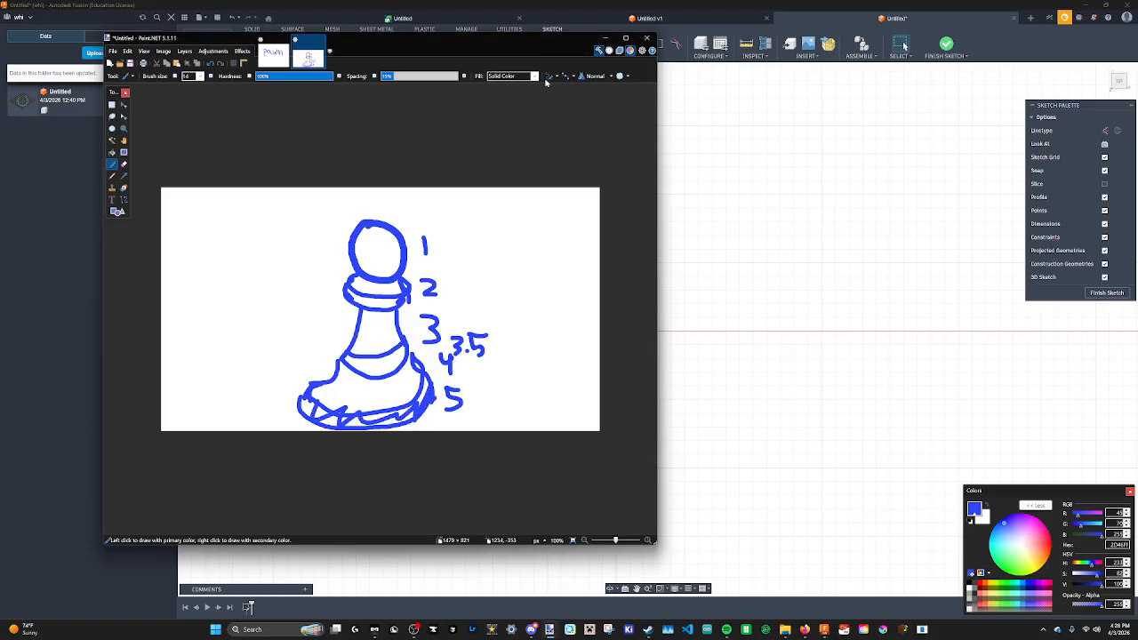
left_click(748, 117)
Draw a center-diameter circle at the sketch origin with a 2 in diameter.
left_click(284, 44)
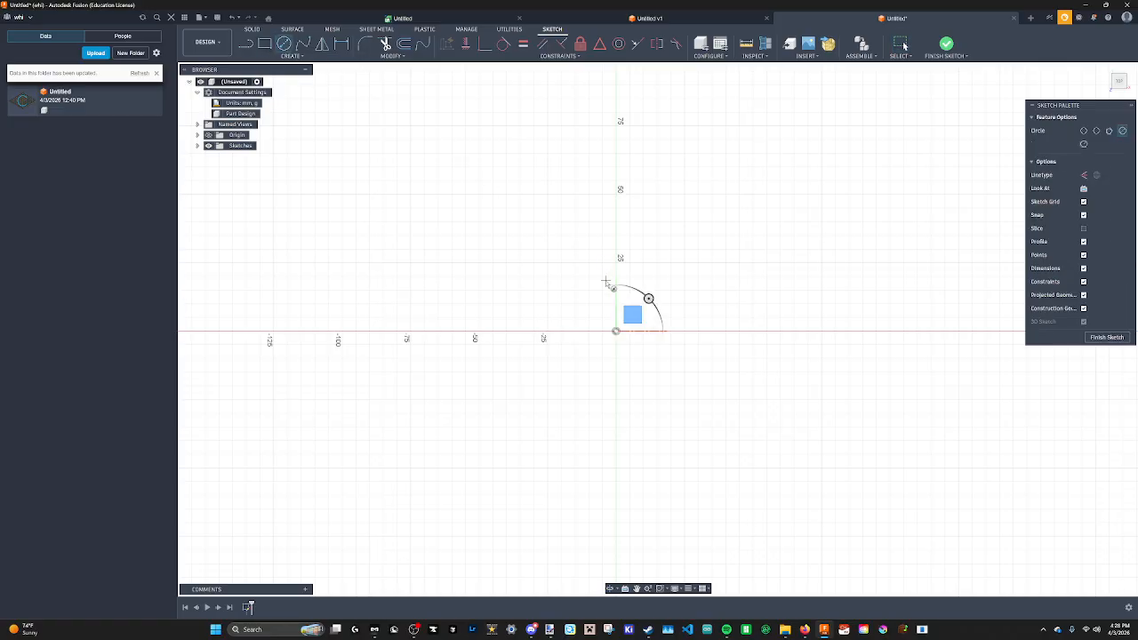
scroll(605, 266, "up", 3)
scroll(596, 266, "up", 1)
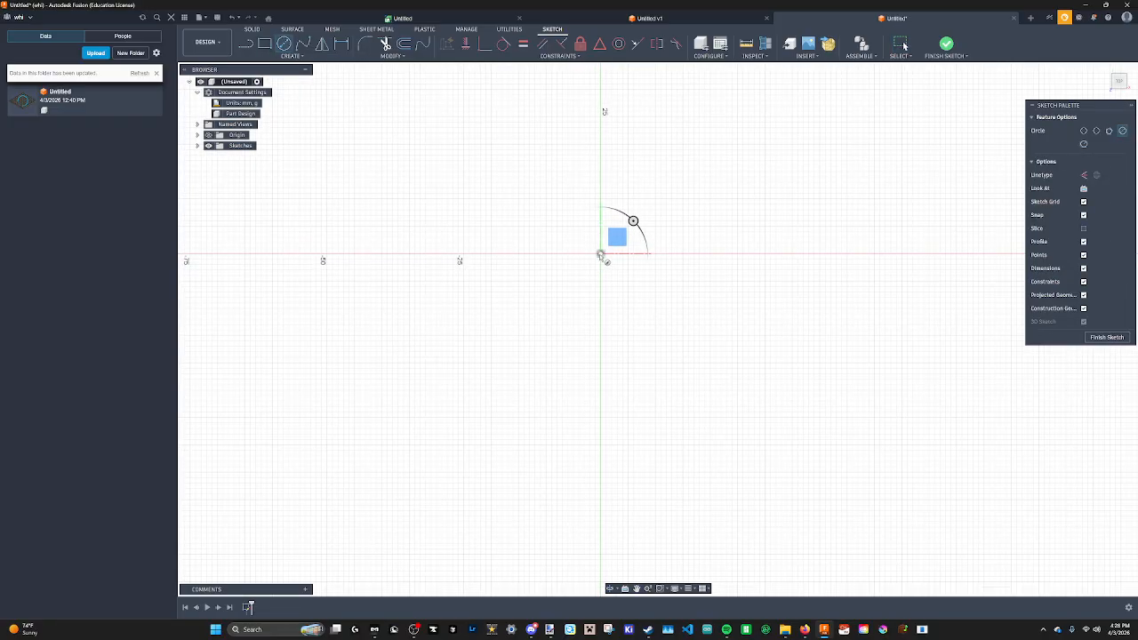
left_click(600, 255)
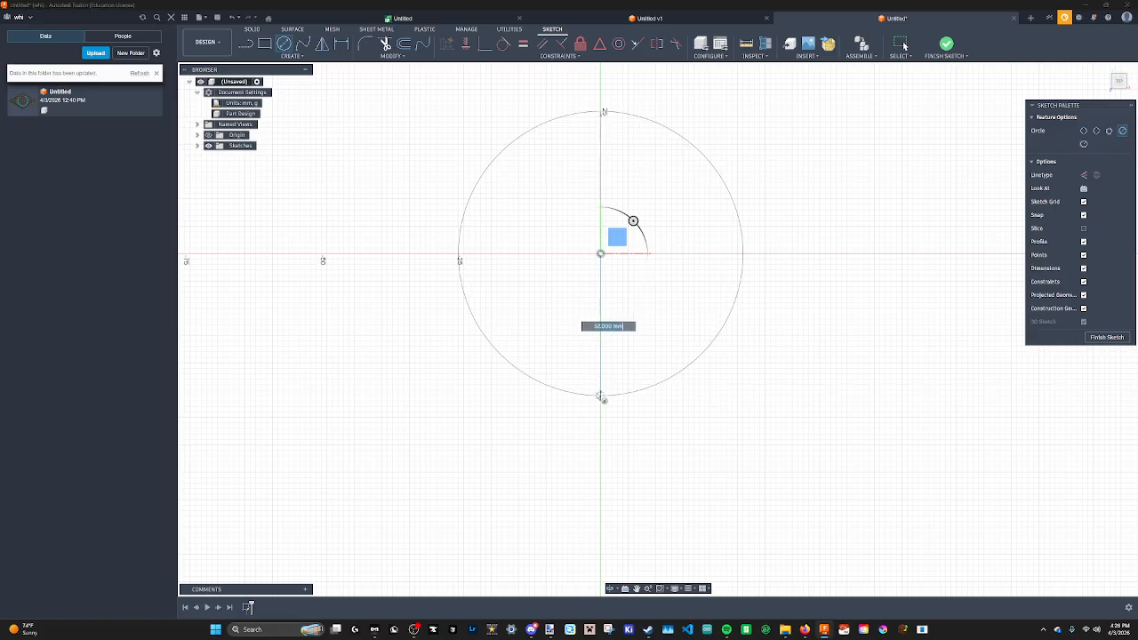
scroll(470, 418, "down", 1)
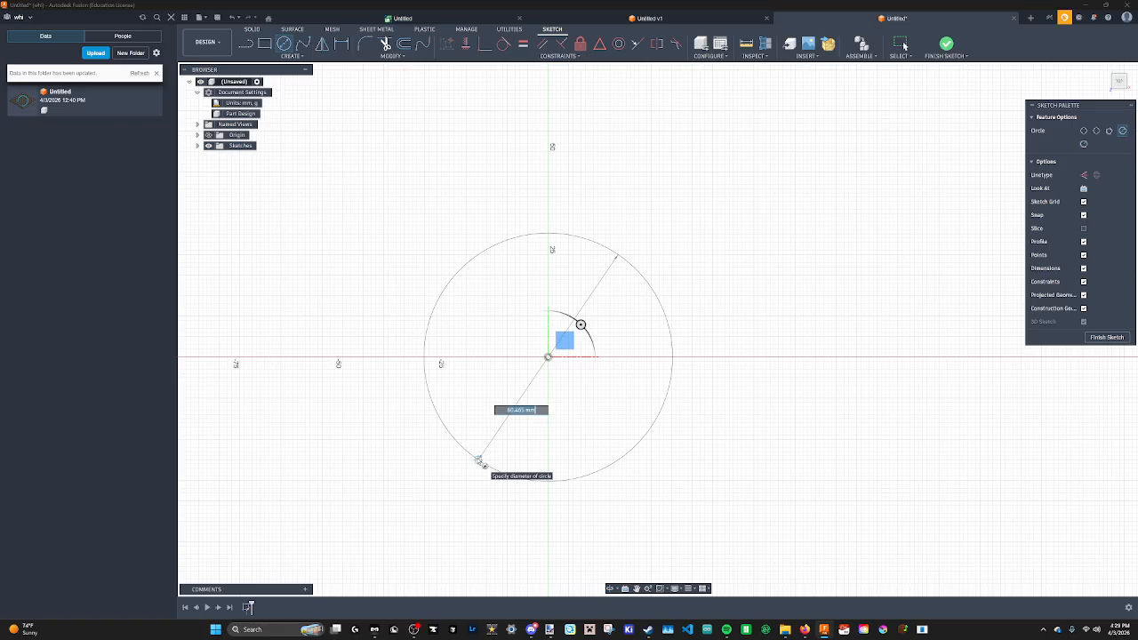
type("2in")
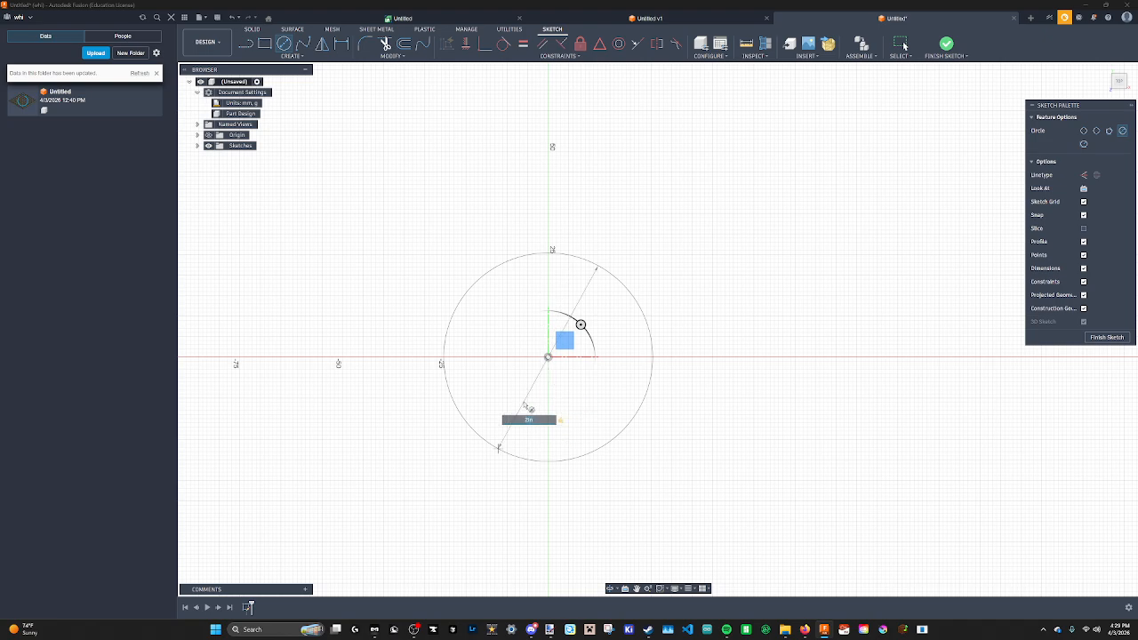
left_click(612, 438)
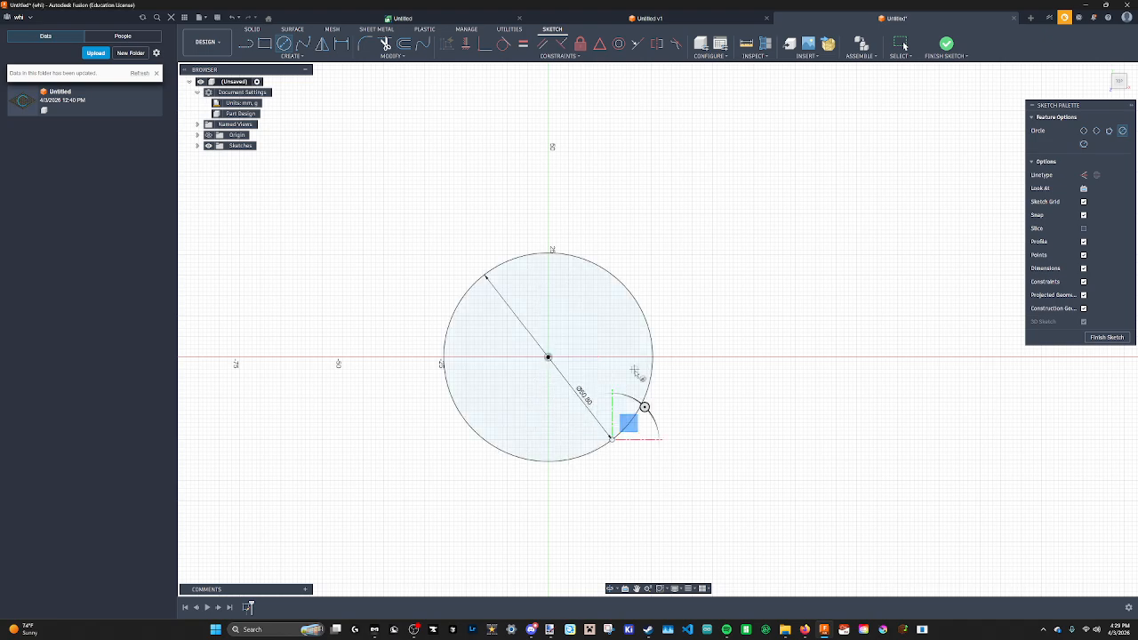
Draw a concentric circle at the origin with a 30 mm diameter.
middle_click_drag(591, 352, 606, 295)
left_click(285, 45)
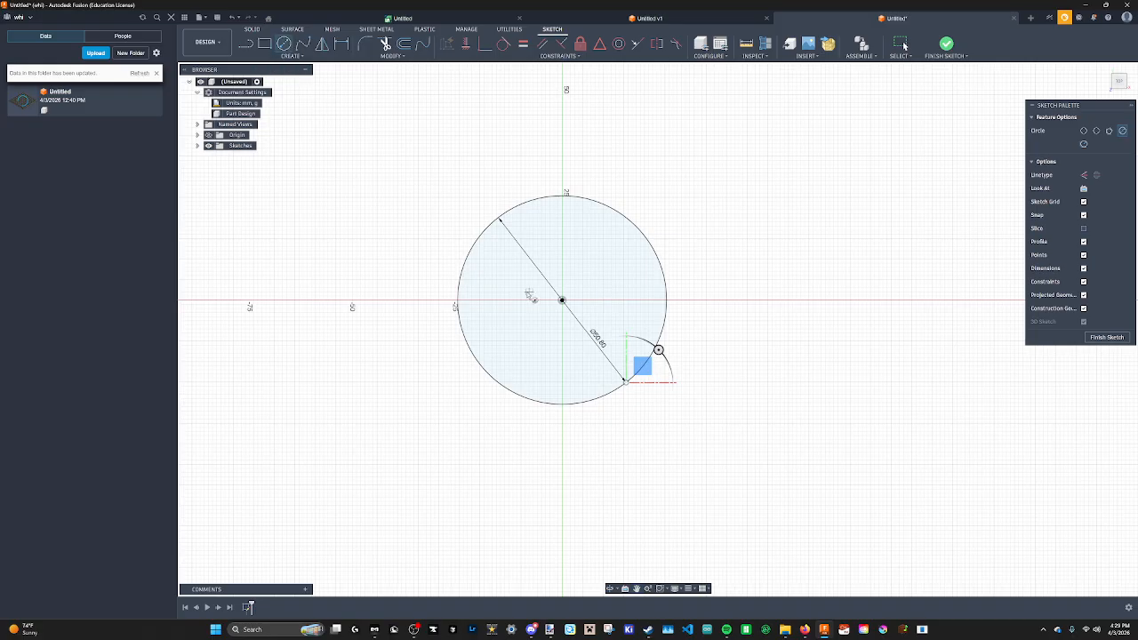
scroll(562, 300, "up", 4)
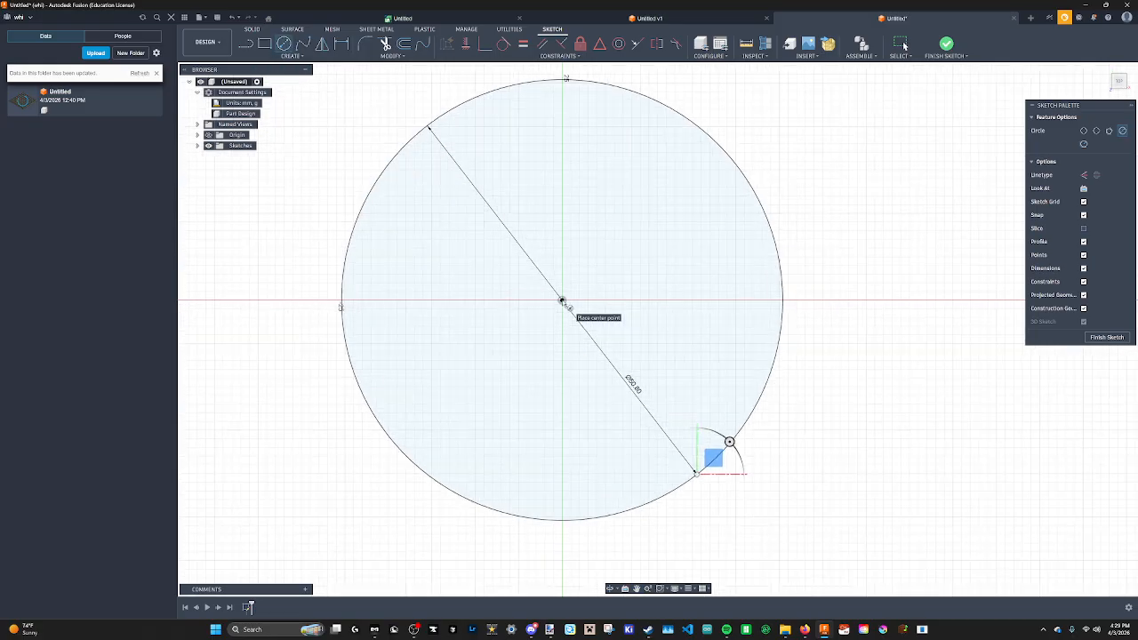
scroll(563, 300, "up", 3)
left_click(562, 301)
scroll(564, 385, "down", 3)
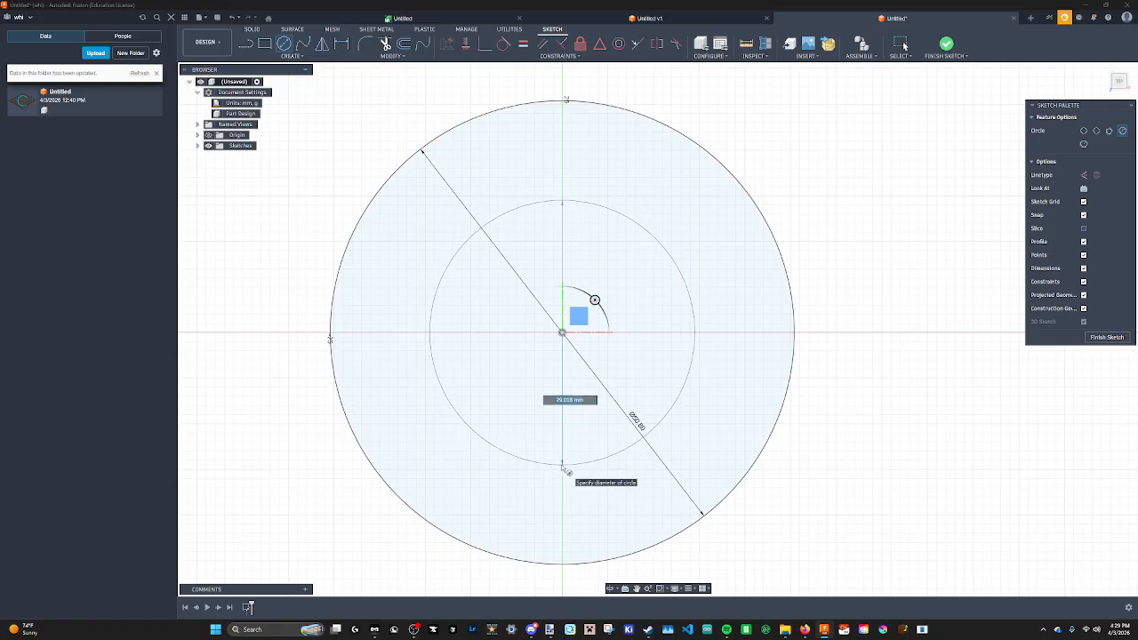
type("30")
key("Return")
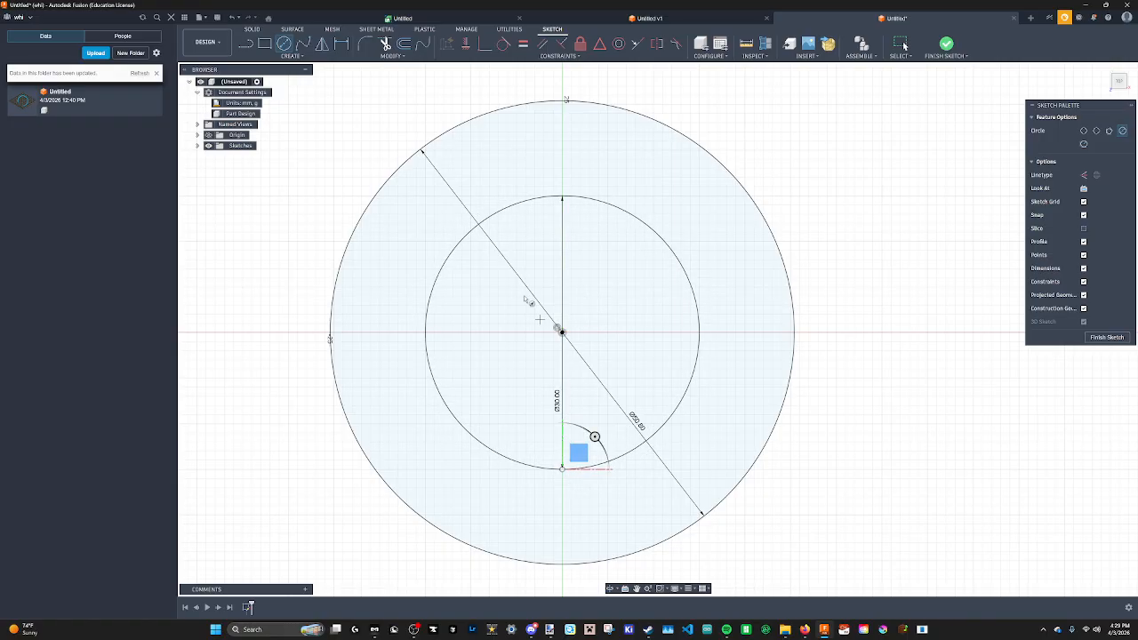
Trim away the outer circle, leaving the inner circle, and finish the sketch.
scroll(513, 278, "down", 1)
middle_click_drag(514, 277, 529, 367)
left_click(386, 46)
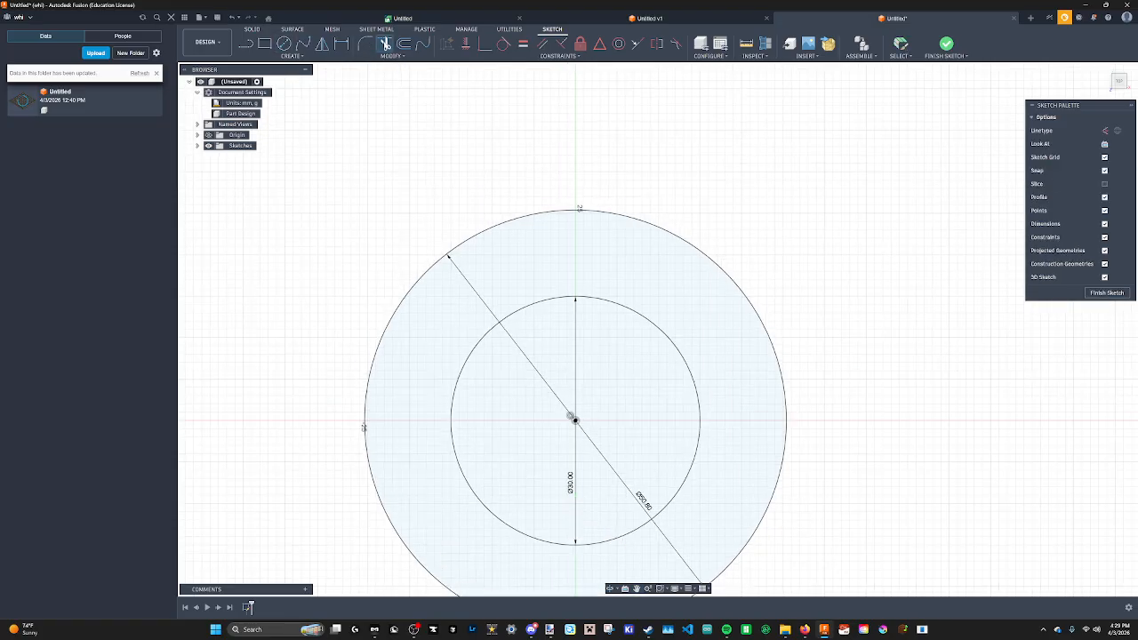
left_click(519, 221)
scroll(588, 250, "down", 1)
middle_click_drag(588, 250, 586, 139)
middle_click_drag(593, 287, 624, 281)
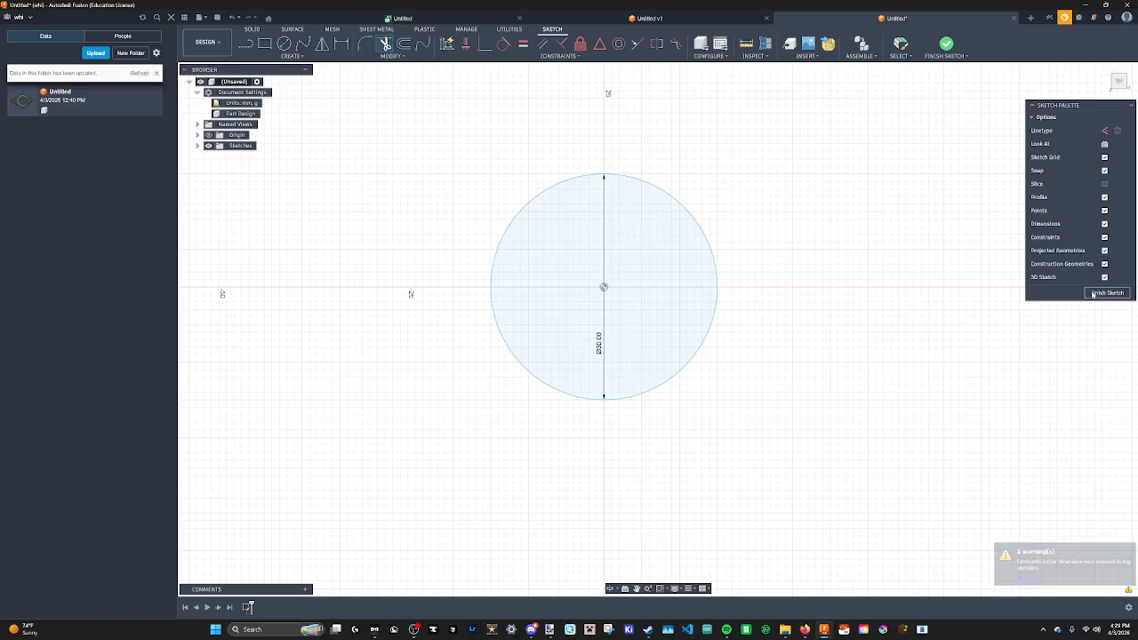
left_click(1095, 293)
Extrude the circle profile 3 mm upward as a new body.
middle_click_drag(717, 317, 701, 265, "shift")
middle_click_drag(604, 232, 647, 308)
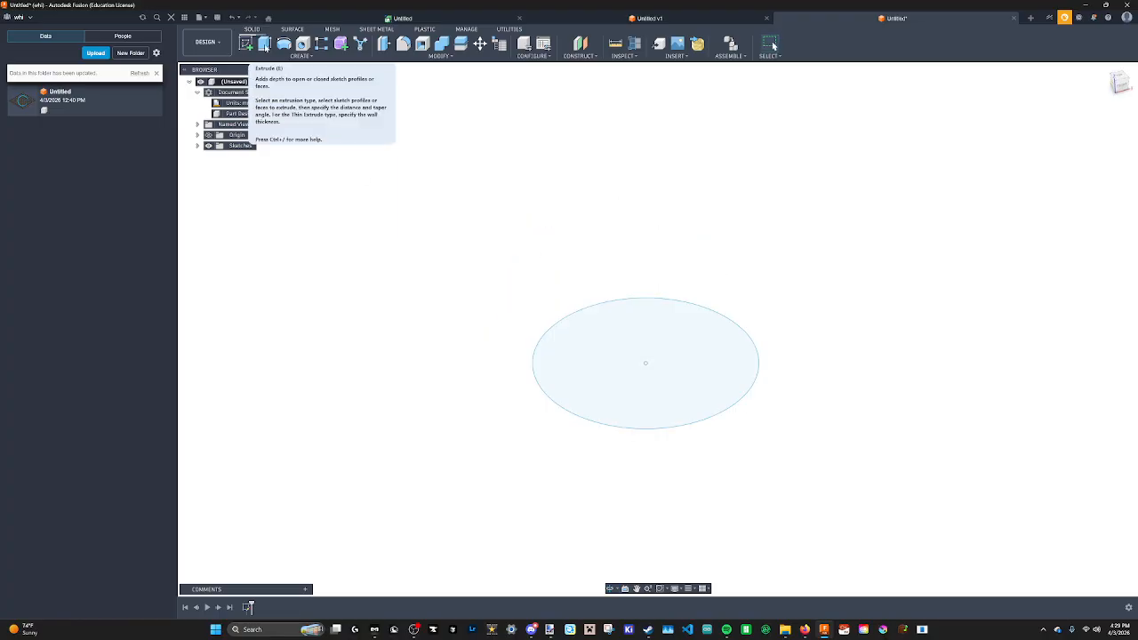
left_click(265, 46)
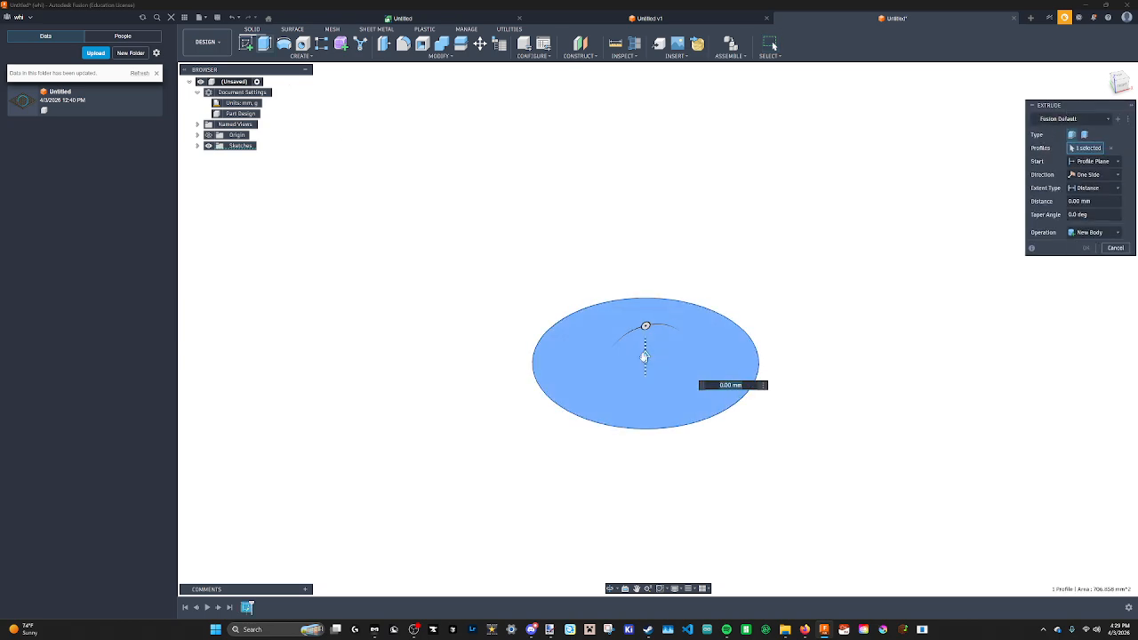
mouse_move(646, 355)
left_mouse_down()
mouse_move(646, 274)
mouse_move(645, 346)
left_mouse_up()
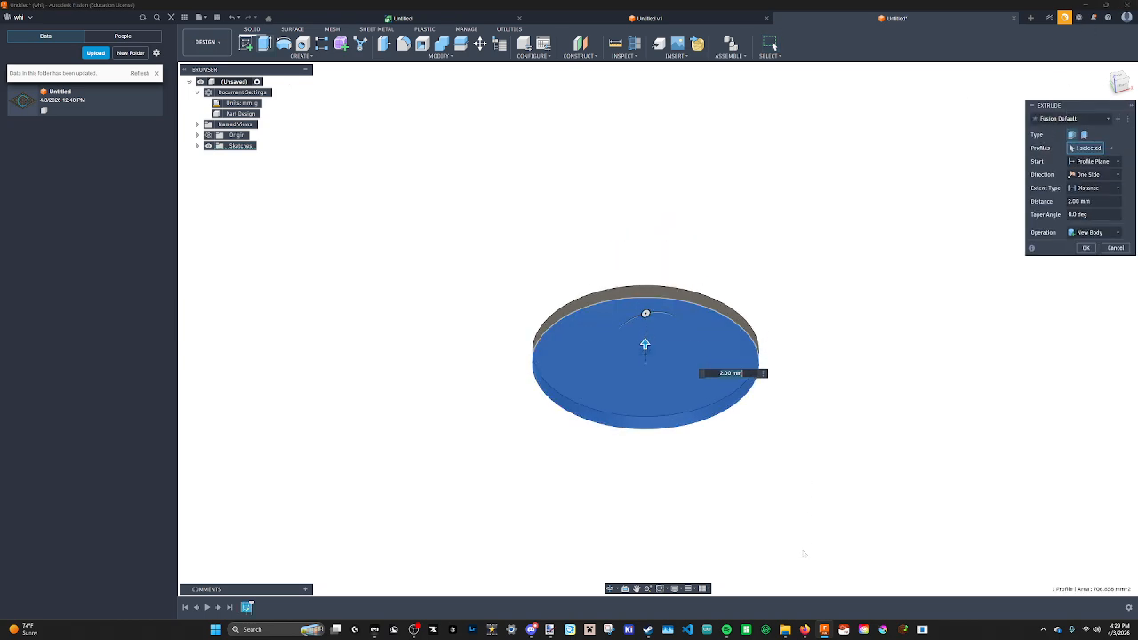
mouse_move(808, 633)
left_click(947, 583)
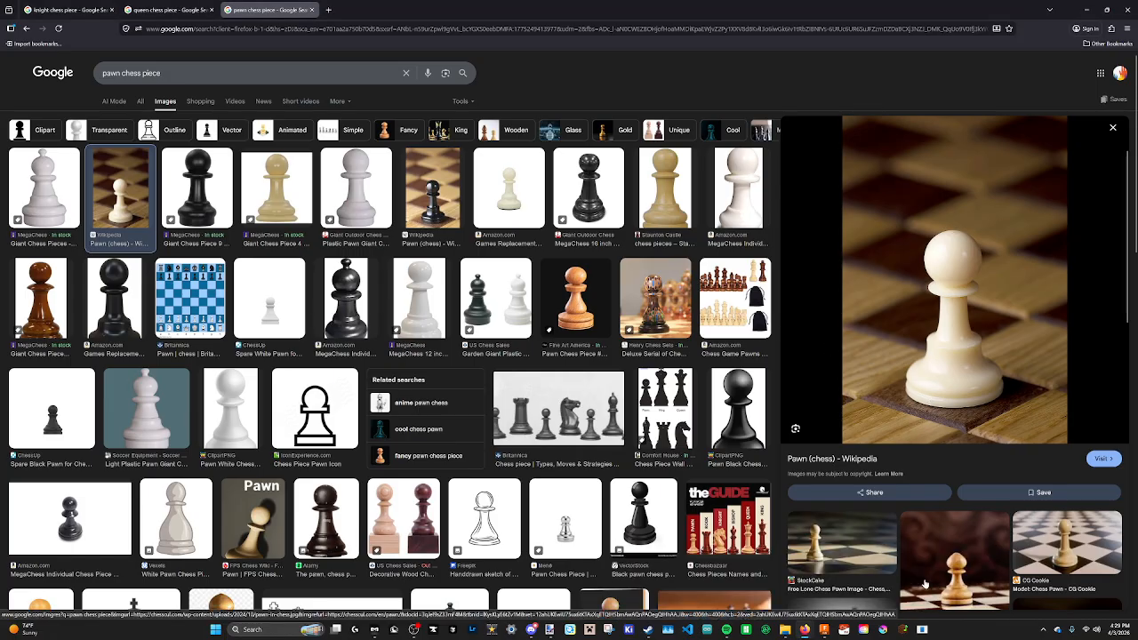
left_click(826, 629)
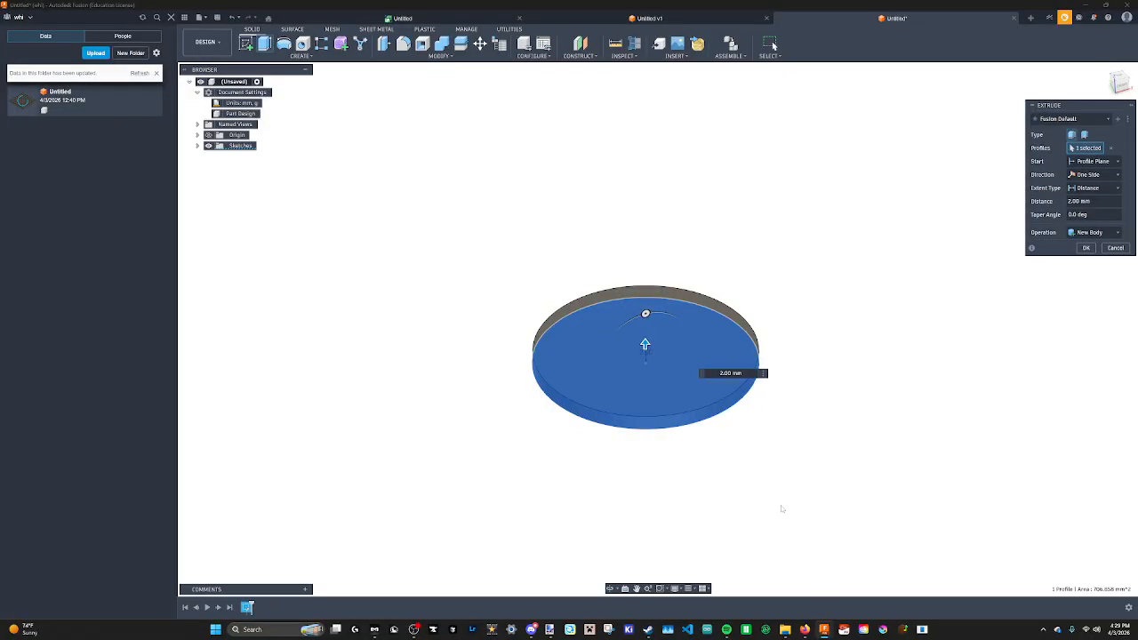
left_click_drag(645, 345, 646, 339)
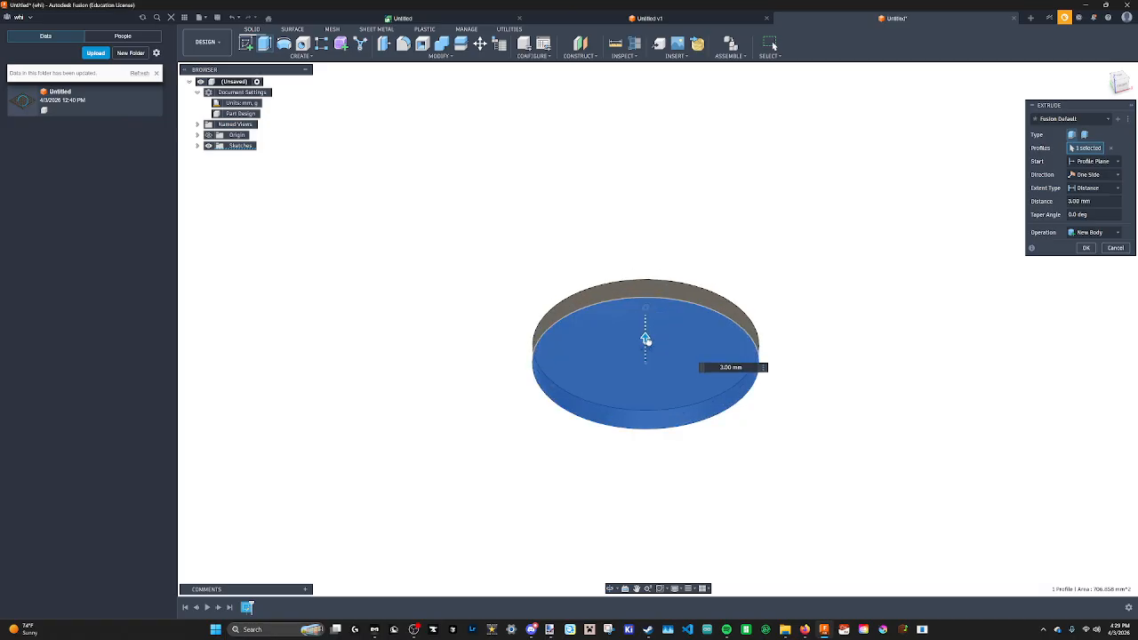
left_click(1086, 247)
Hatch section 4 of the pawn in the Paint.NET drawing.
middle_click_drag(738, 371, 697, 389, "shift")
middle_click_drag(794, 367, 760, 432)
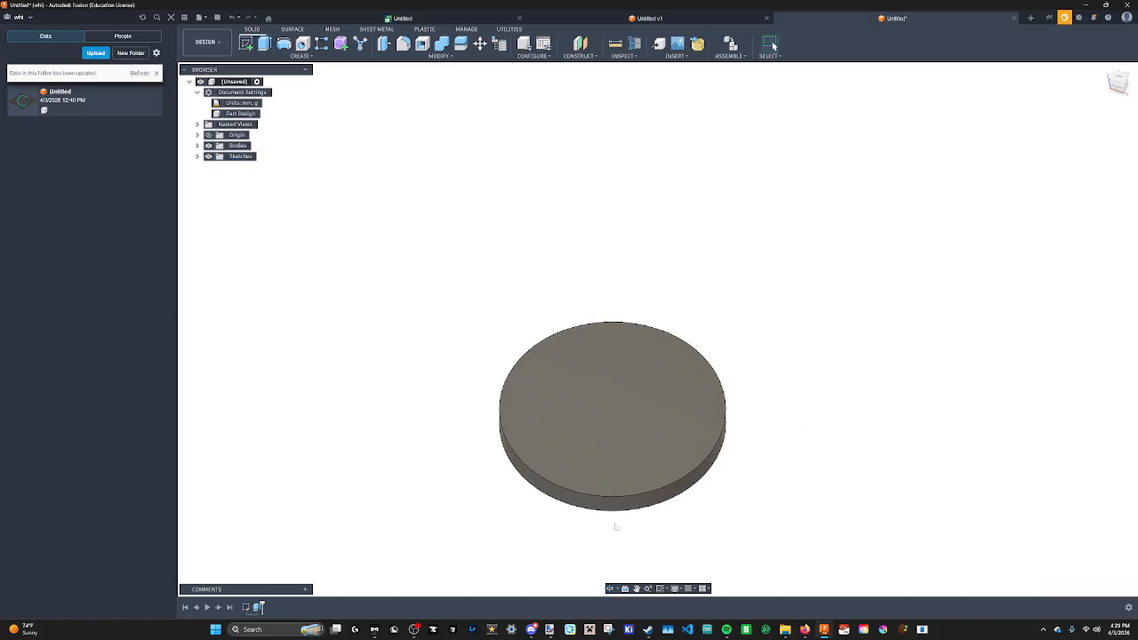
middle_click_drag(615, 523, 611, 421)
left_click(554, 616)
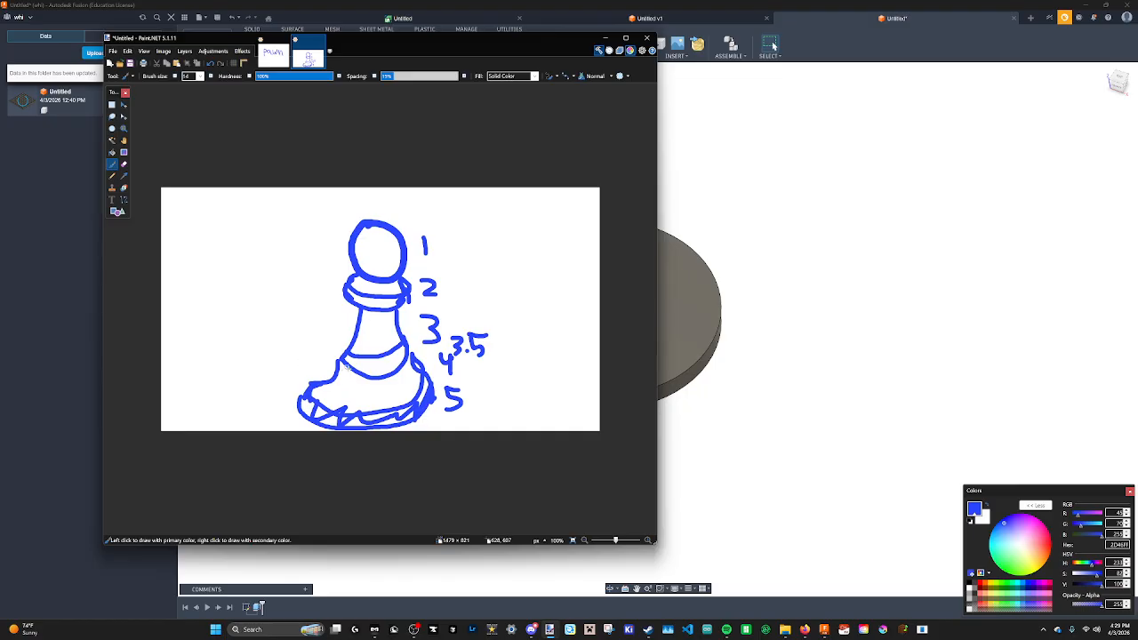
mouse_move(347, 366)
left_mouse_down()
mouse_move(351, 402)
mouse_move(418, 373)
left_mouse_up()
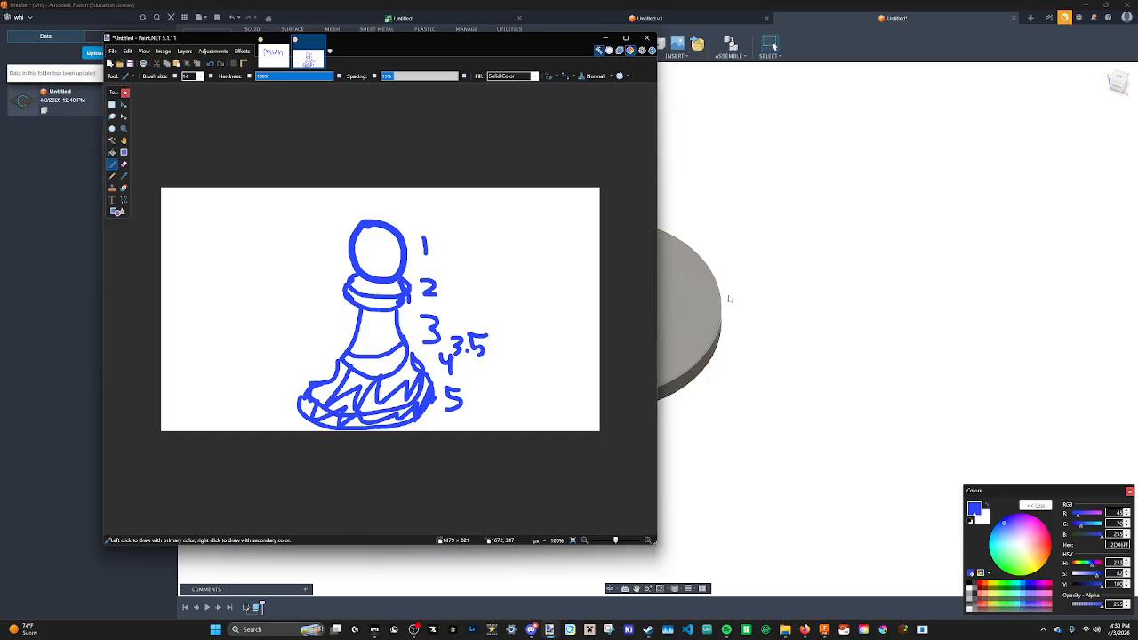
left_click(877, 241)
Review the pawn reference photo in the browser.
left_click(303, 55)
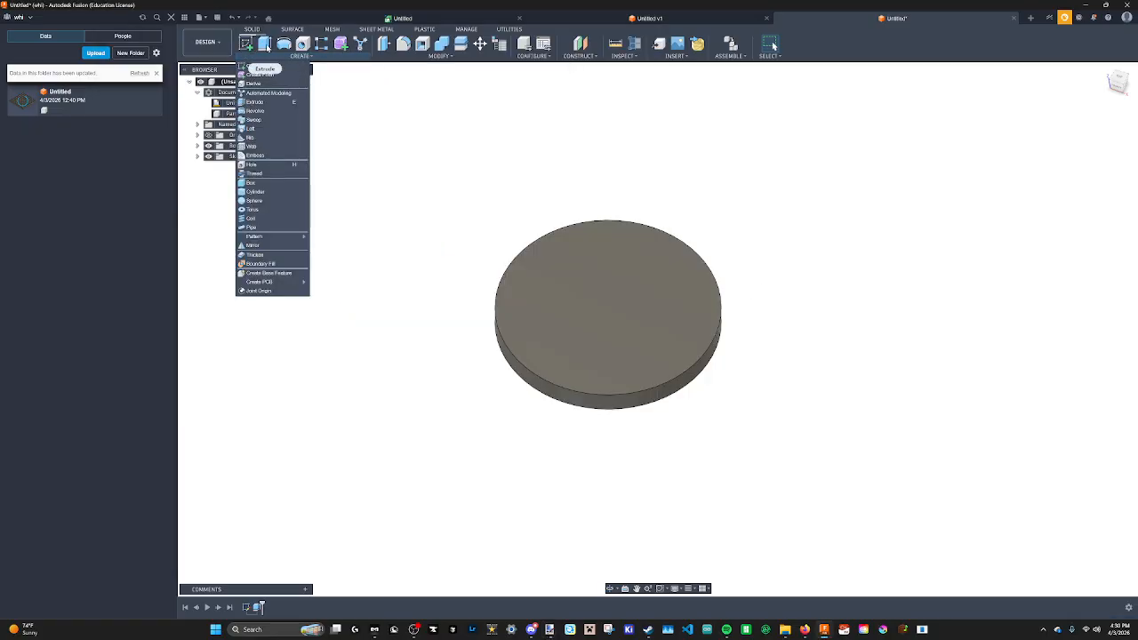
left_click(803, 632)
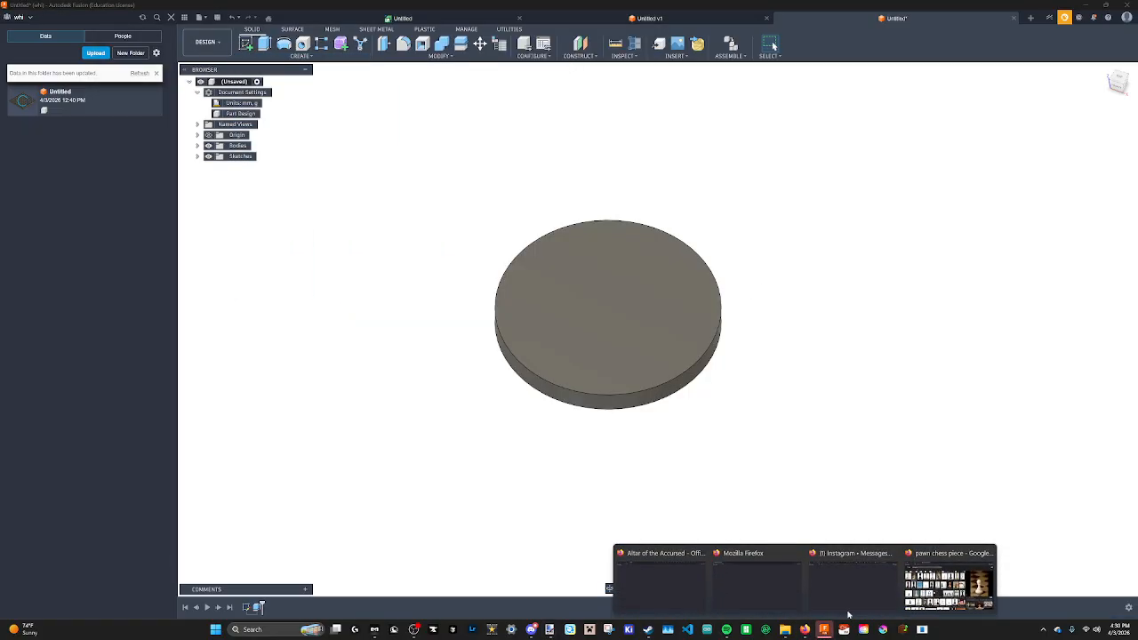
left_click(876, 578)
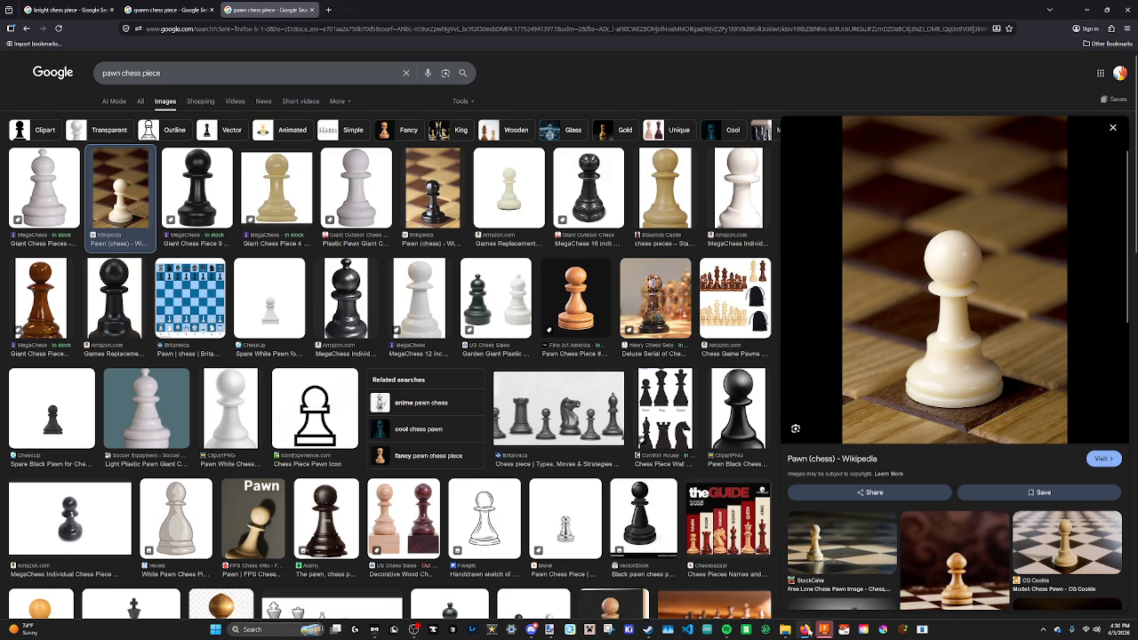
mouse_move(807, 629)
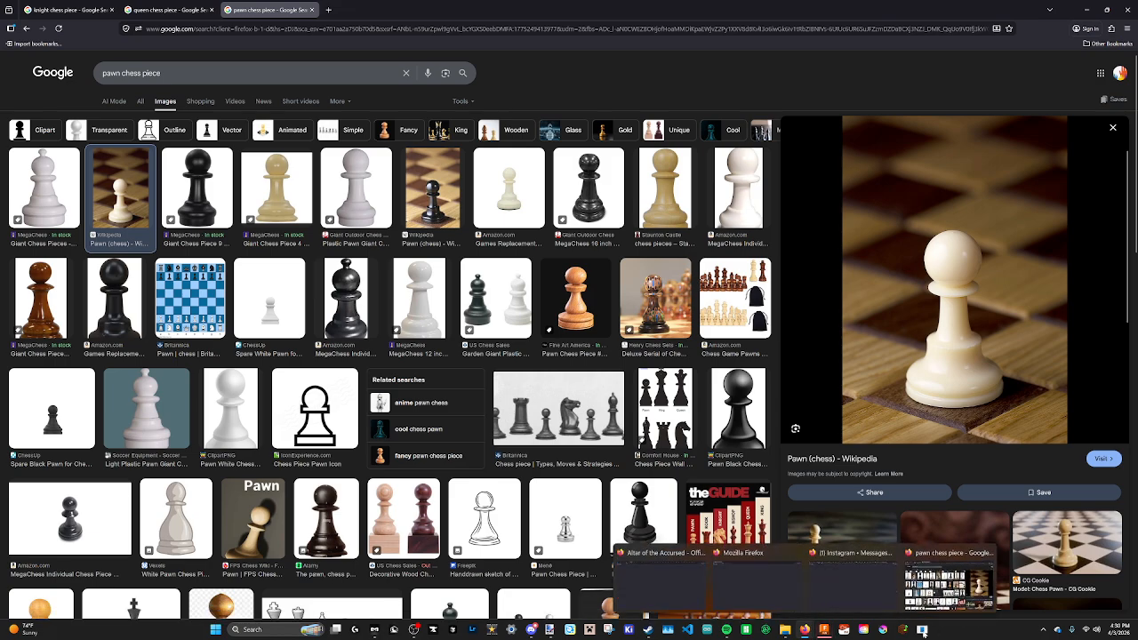
left_click(824, 629)
Start a new sketch on the vertical origin plane through the extruded base.
middle_click_drag(405, 244, 480, 278)
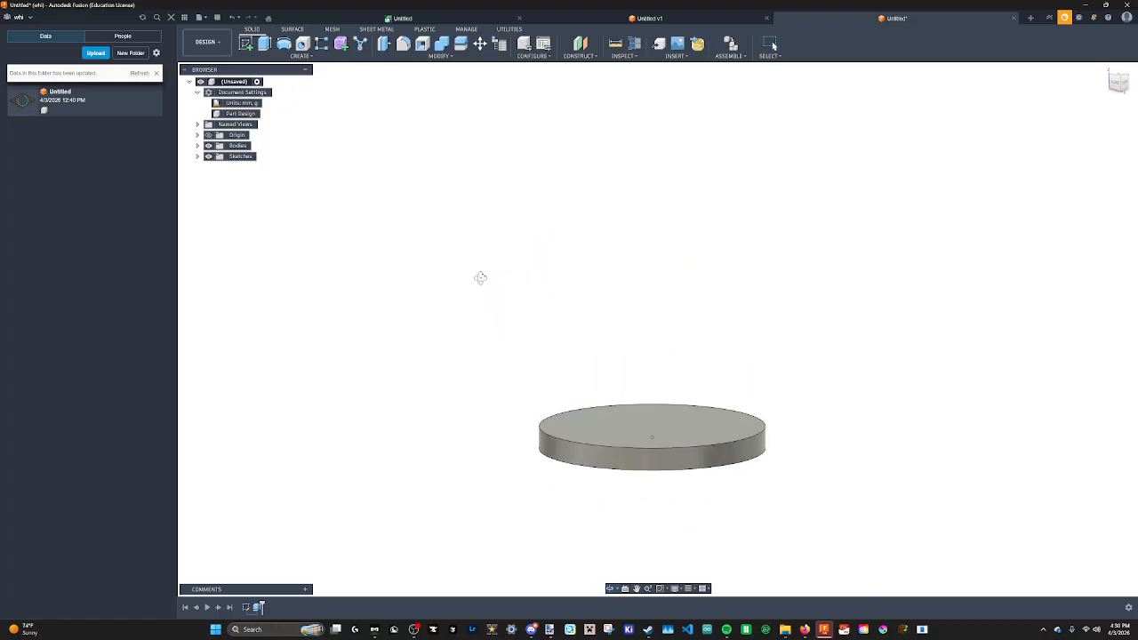
middle_click_drag(444, 209, 452, 223, "shift")
middle_click_drag(493, 287, 454, 202)
scroll(454, 202, "down", 1)
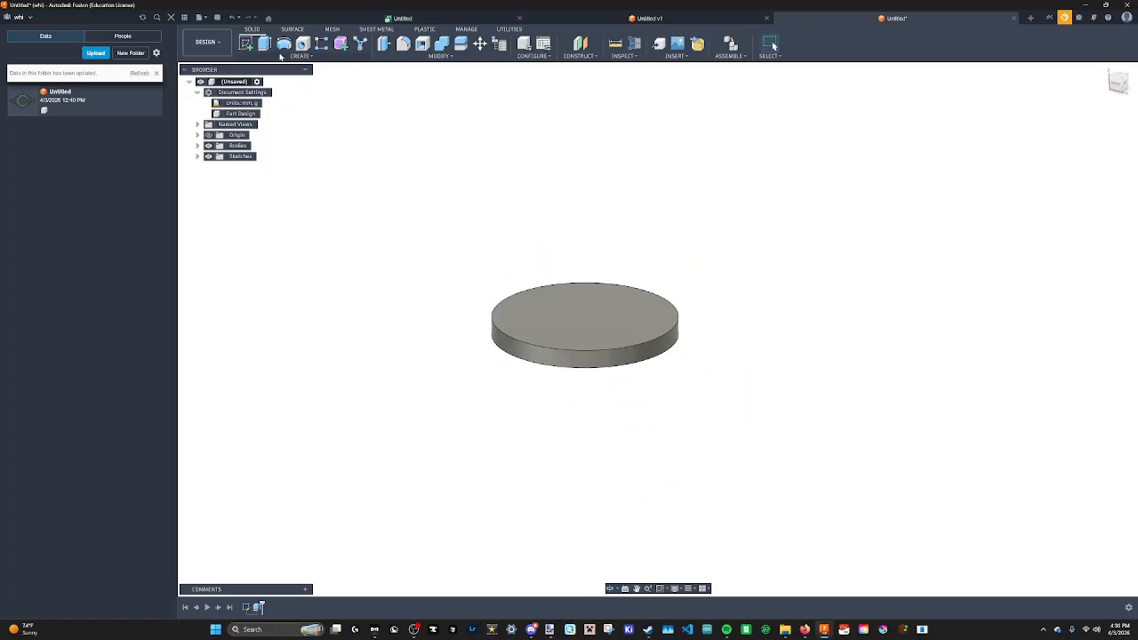
left_click(285, 58)
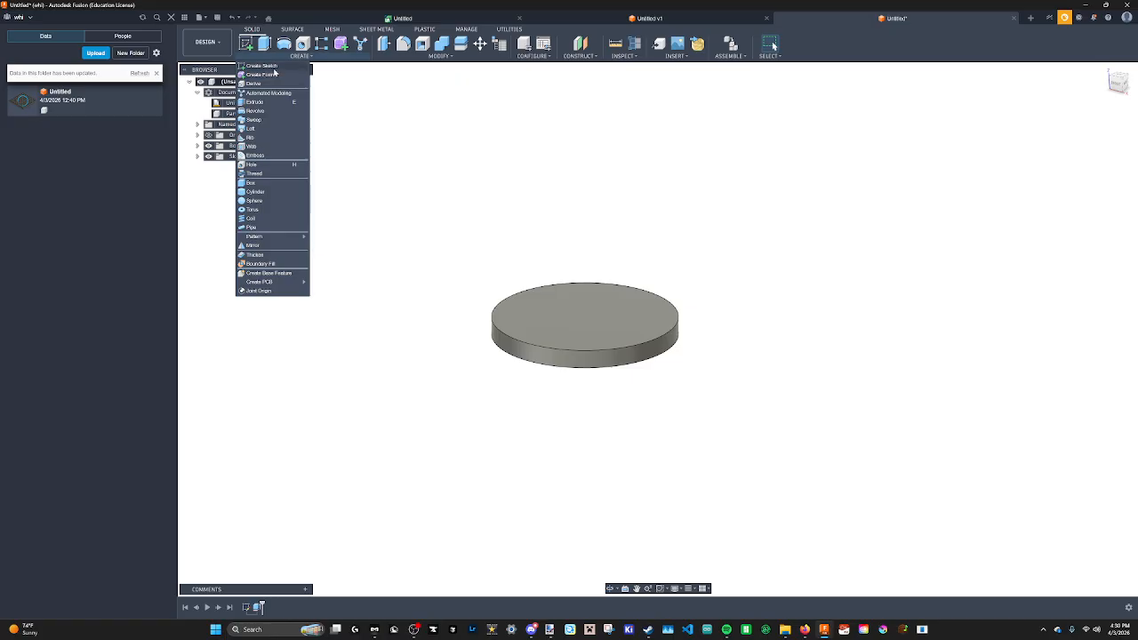
left_click(271, 68)
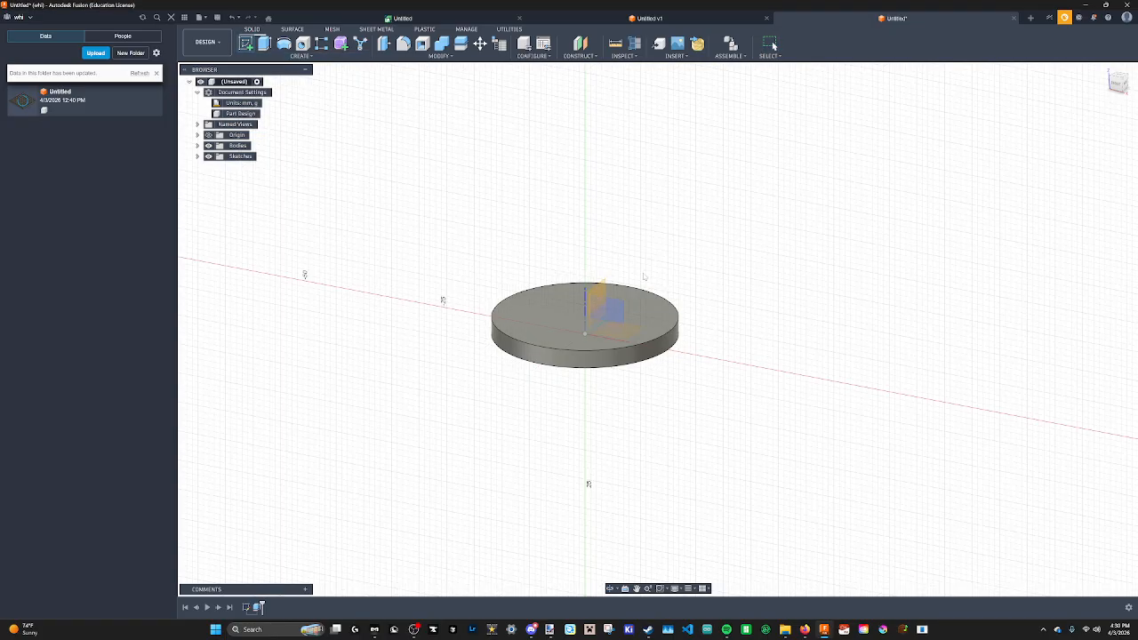
middle_click_drag(621, 311, 726, 397, "shift")
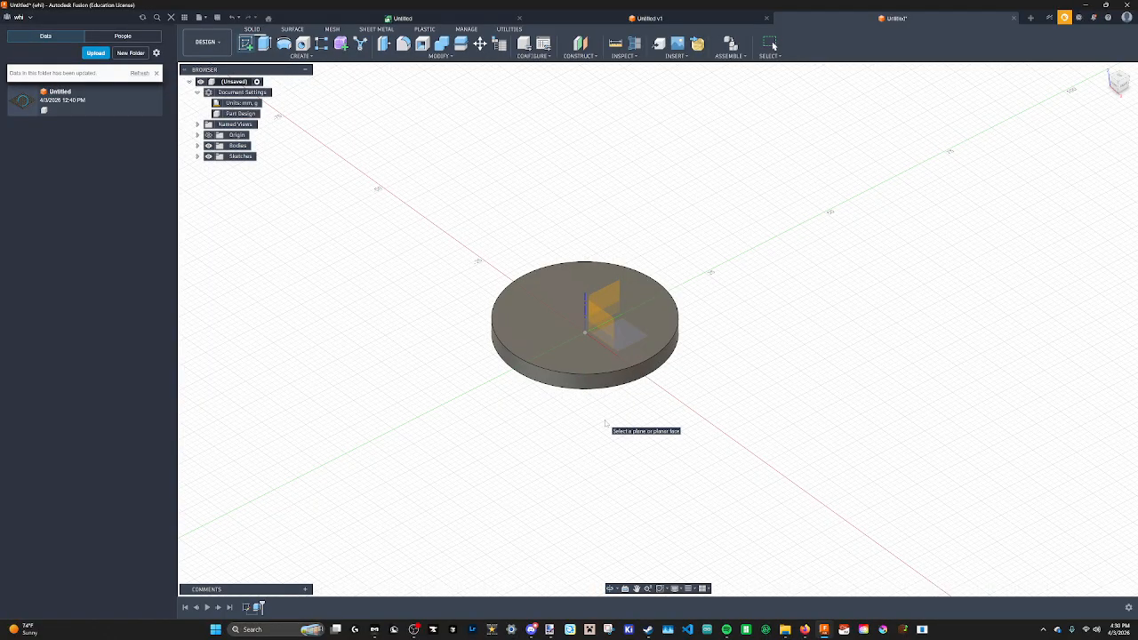
left_click(603, 316)
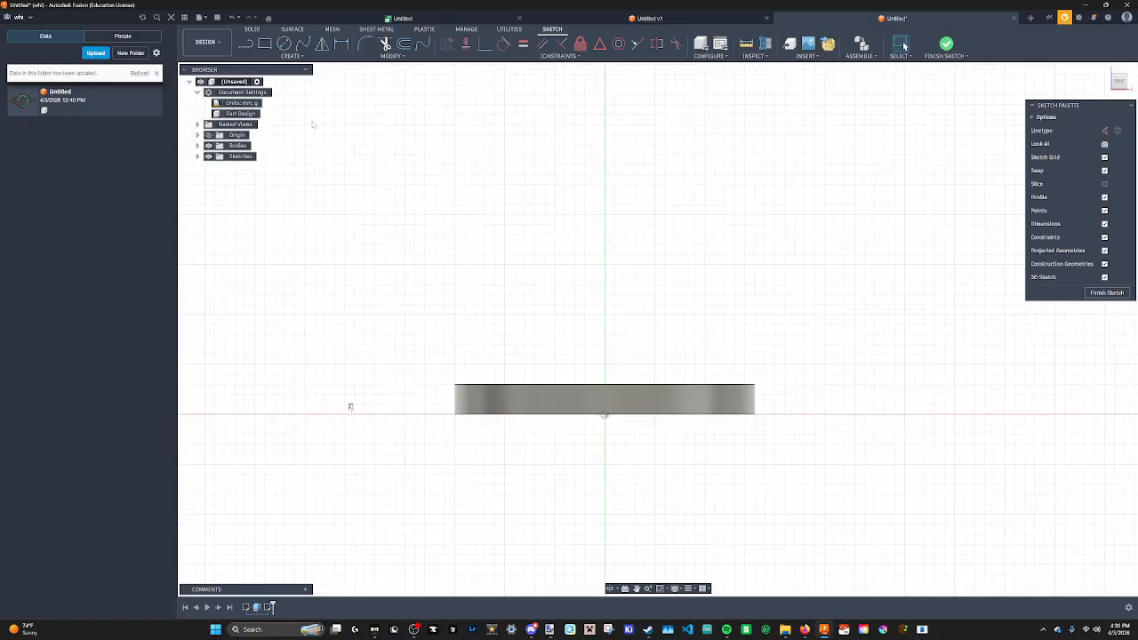
Draw a closed rectangular line profile from the base's top centre upward and to the right.
left_click(247, 45)
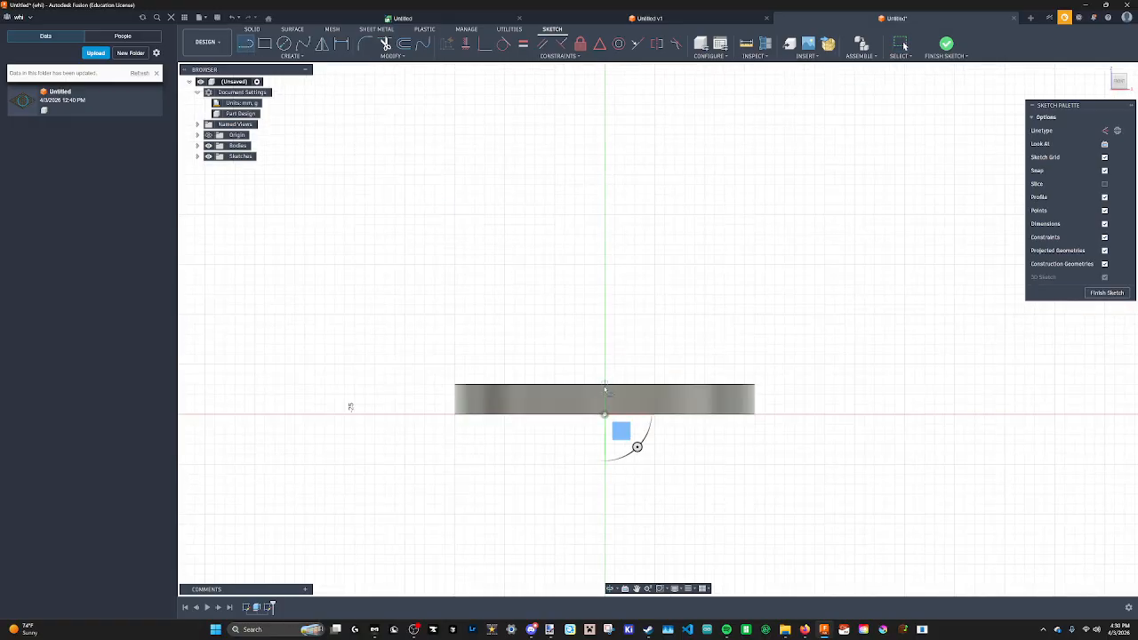
left_click(605, 385)
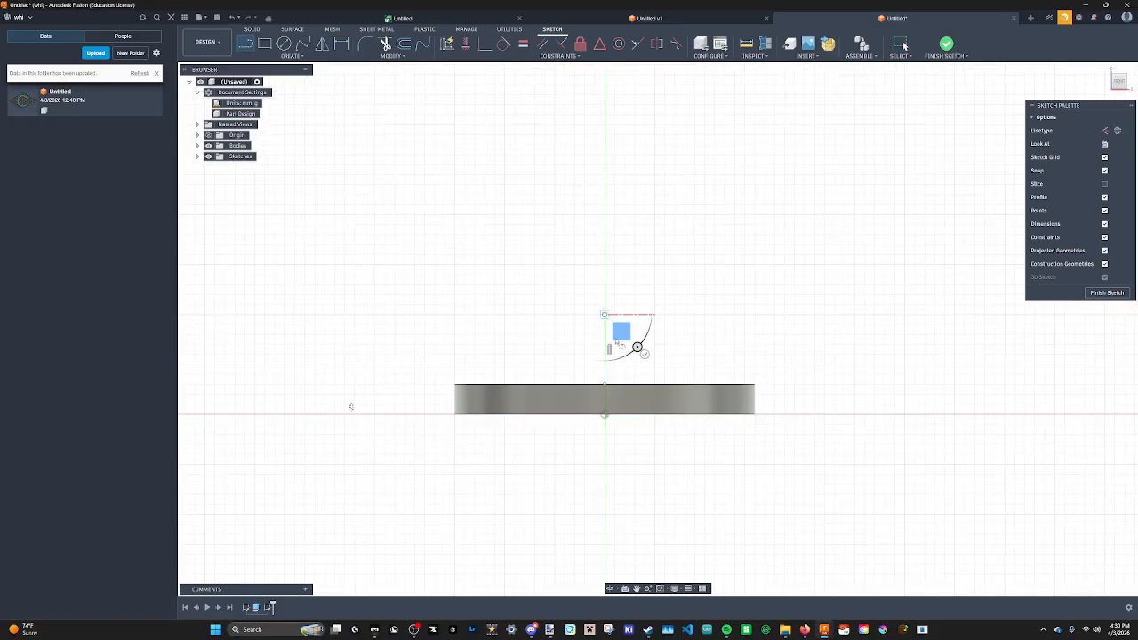
left_click(605, 315)
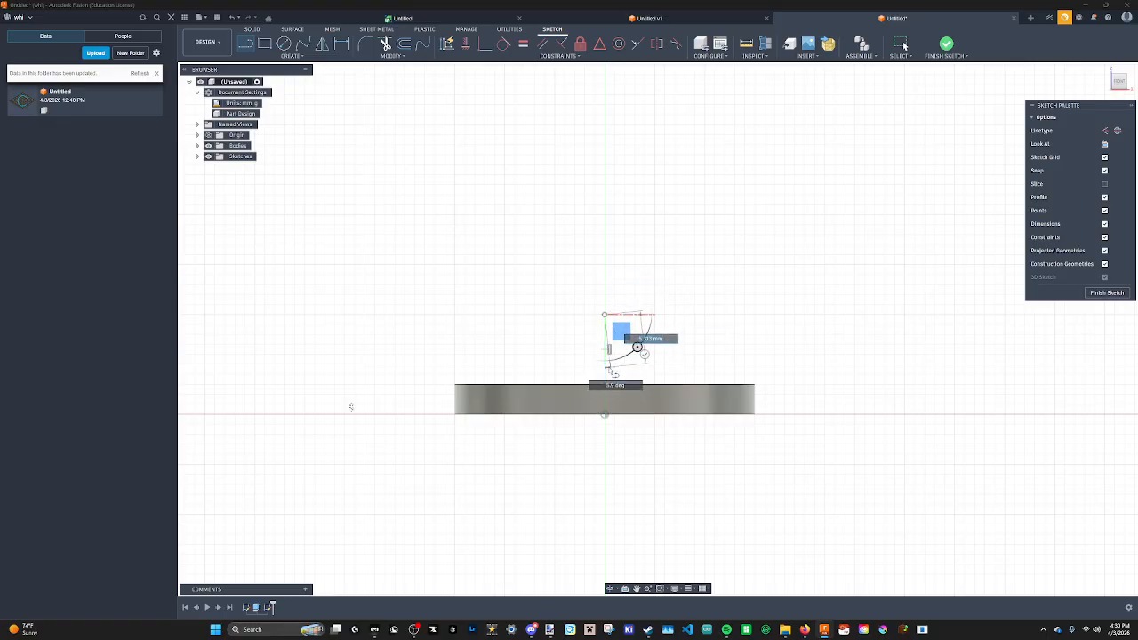
left_click(699, 314)
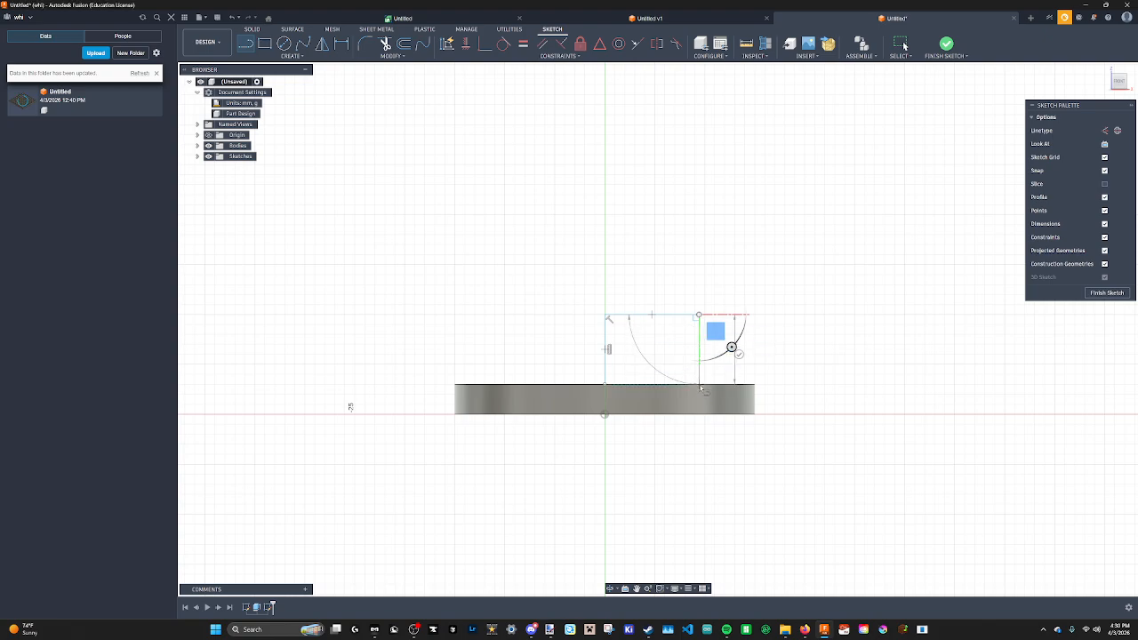
left_click(700, 385)
left_click(605, 385)
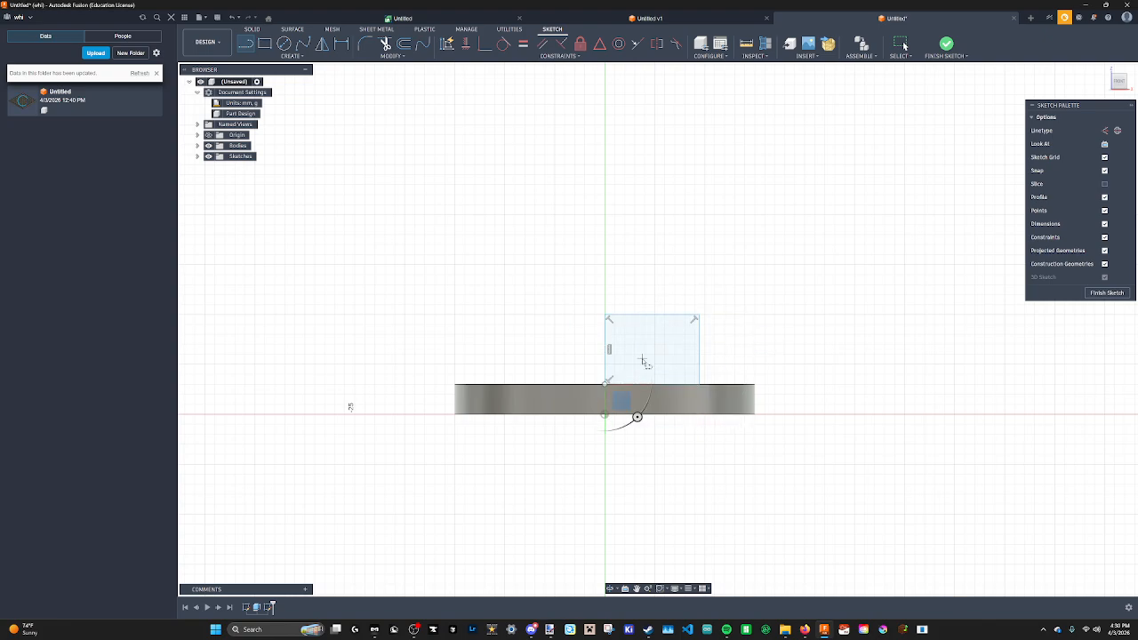
Undo the last two line segments of the rectangular profile.
mouse_move(606, 346)
middle_mouse_down("shift")
mouse_move(589, 337)
mouse_move(618, 371)
middle_mouse_up("shift")
left_click(1119, 84)
key("Escape")
key("ctrl+z")
key("ctrl+z")
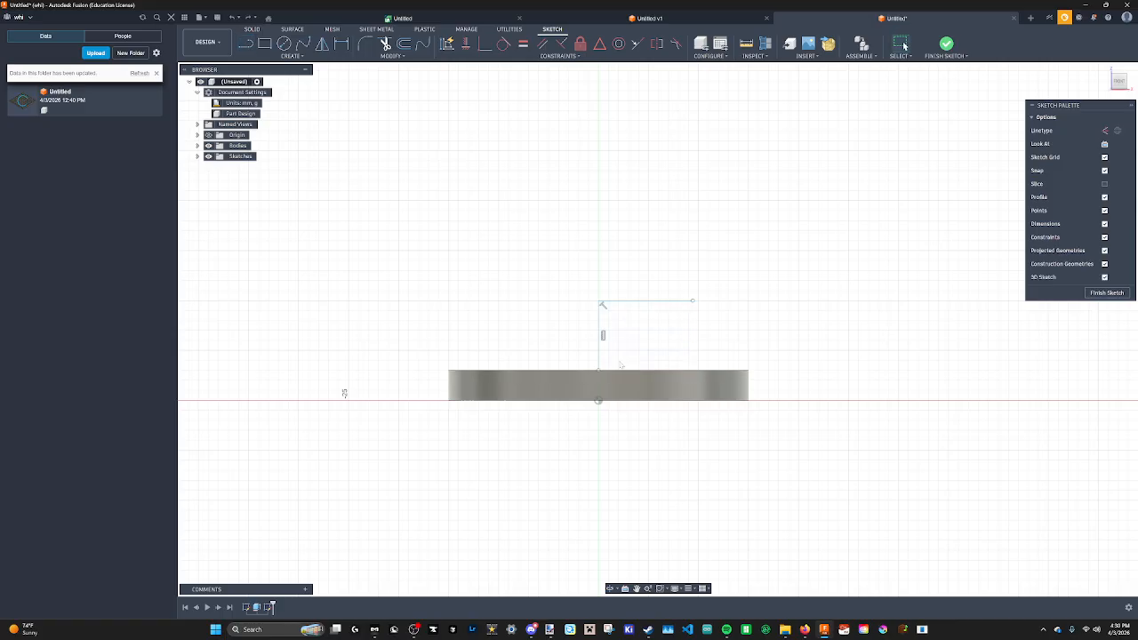
Draw two horizontal lines under the curve beside the pawn and hatch the area in the Paint.NET drawing.
middle_click_drag(636, 283, 612, 316)
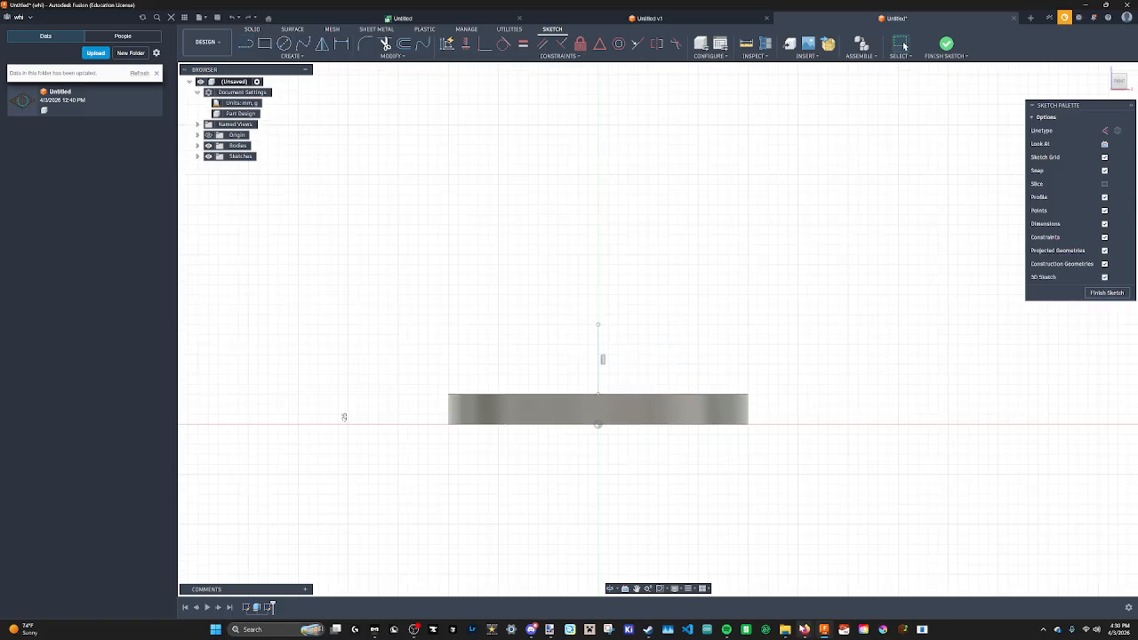
mouse_move(804, 629)
left_click(954, 585)
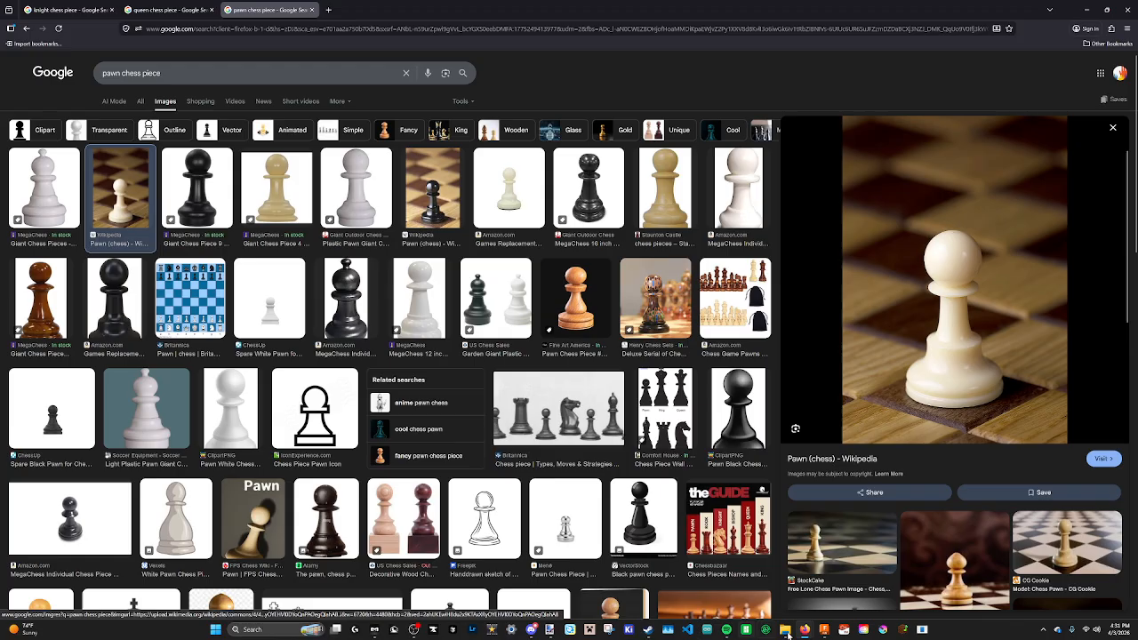
left_click(550, 630)
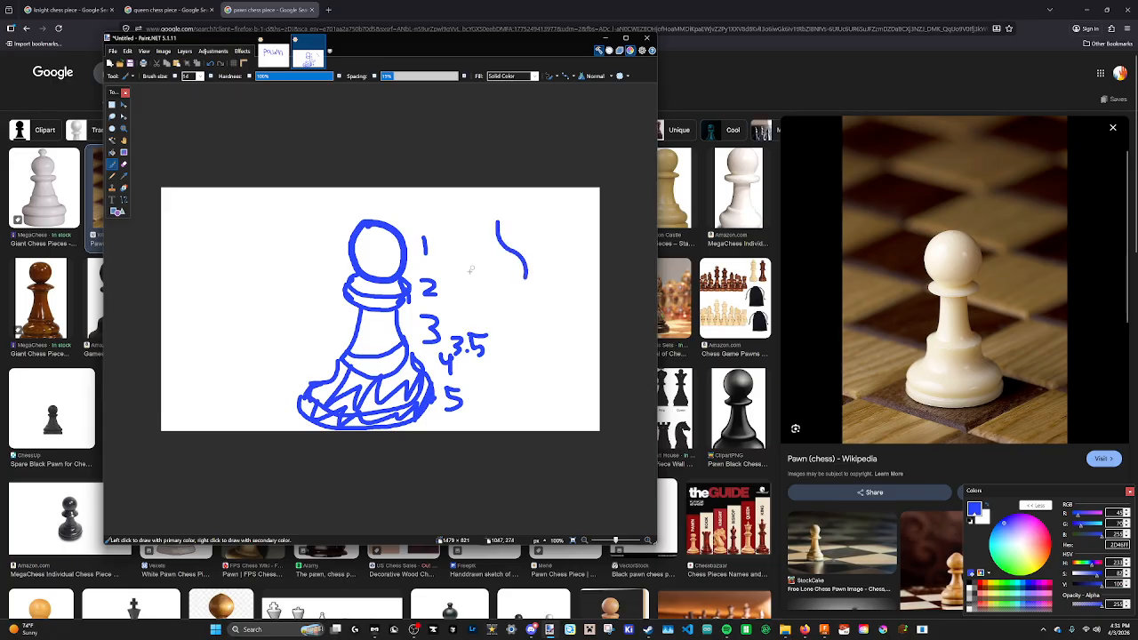
left_click_drag(467, 281, 531, 281)
left_click_drag(454, 299, 532, 299)
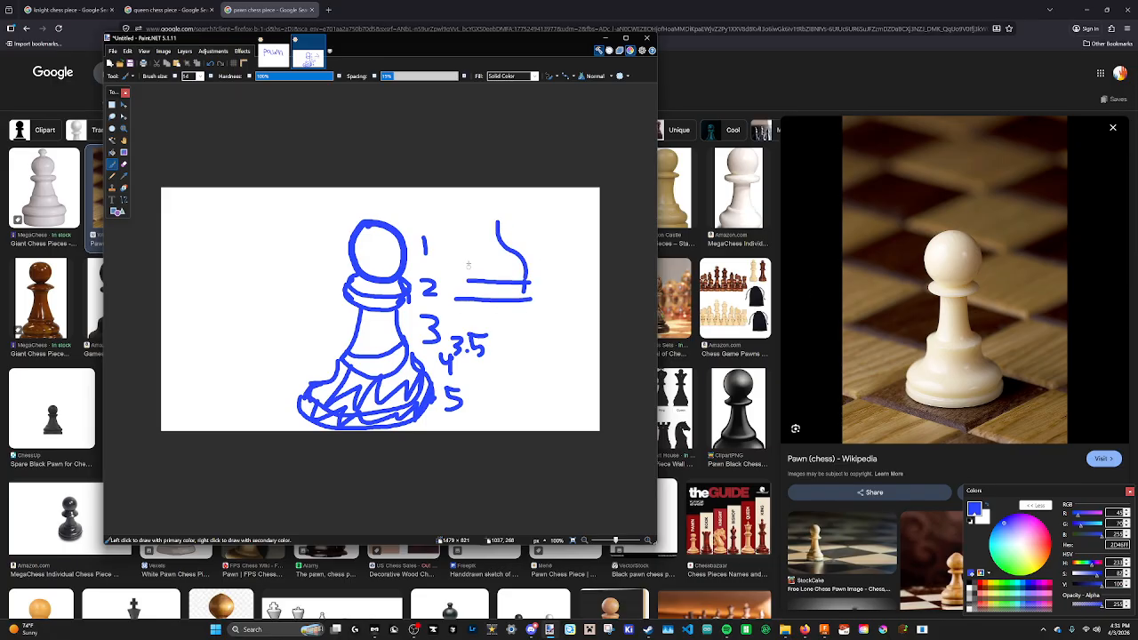
left_click_drag(455, 228, 469, 293)
key("ctrl+z")
mouse_move(453, 227)
left_mouse_down()
mouse_move(457, 280)
mouse_move(500, 252)
left_mouse_up()
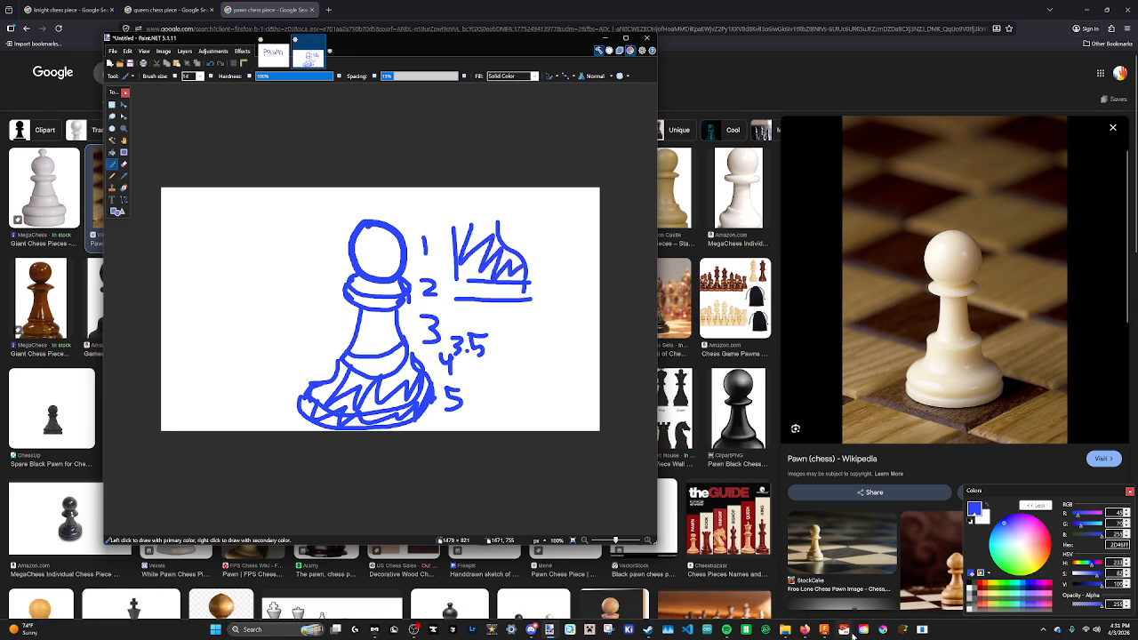
left_click(824, 629)
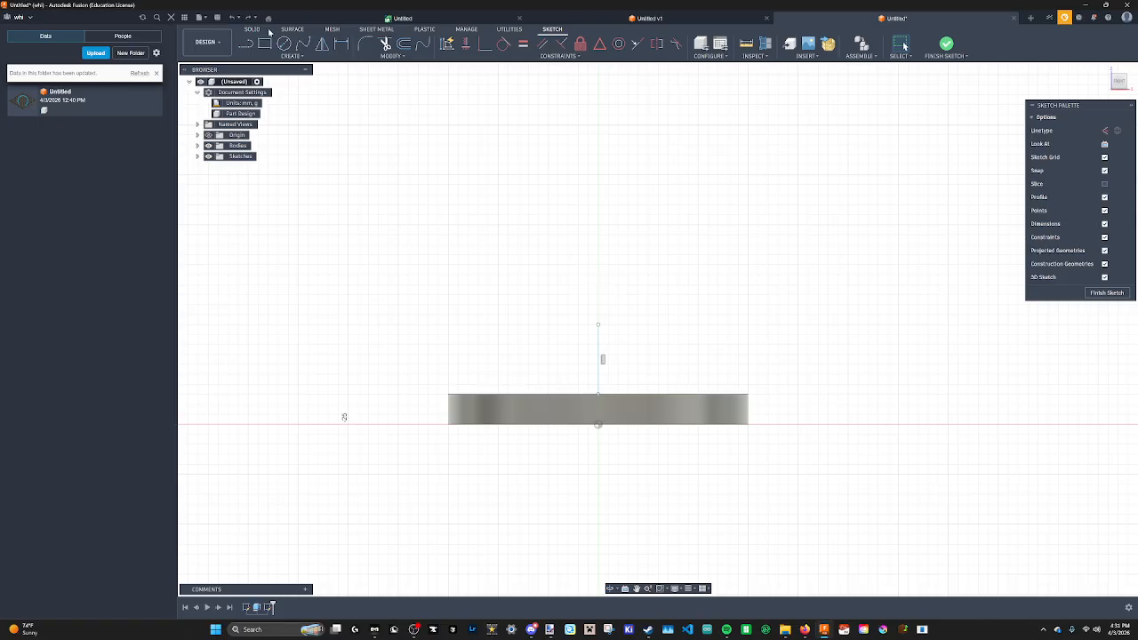
Draw a horizontal line from the top of the centre line, then a fit-point spline curving down to the base's top edge.
key("l")
left_click_drag(600, 328, 688, 324)
scroll(690, 327, "up", 5)
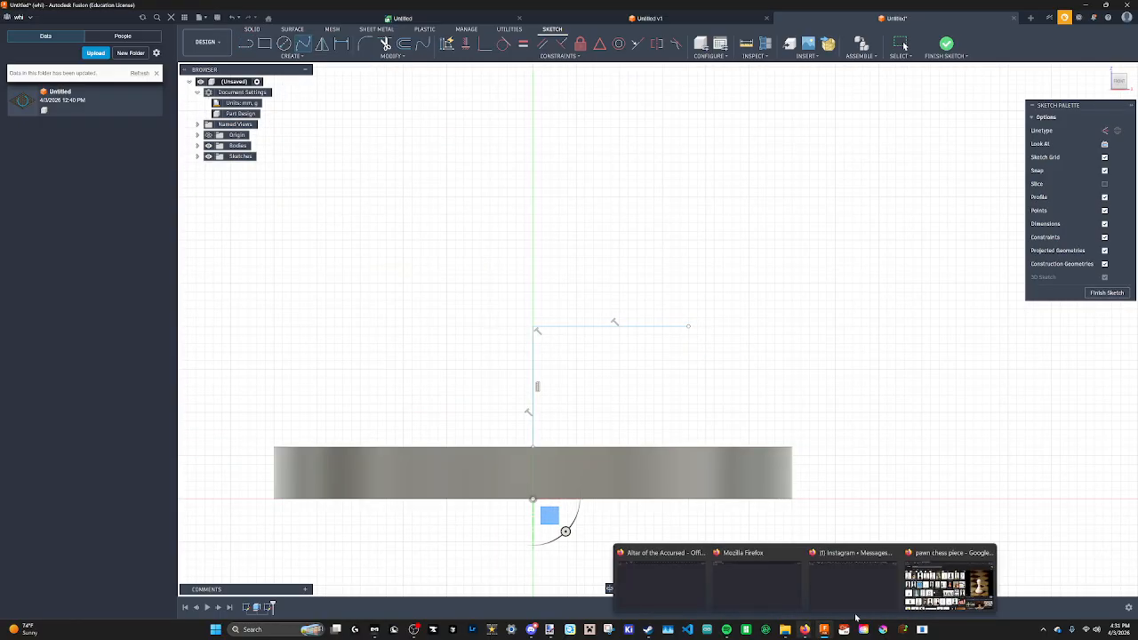
left_click(947, 582)
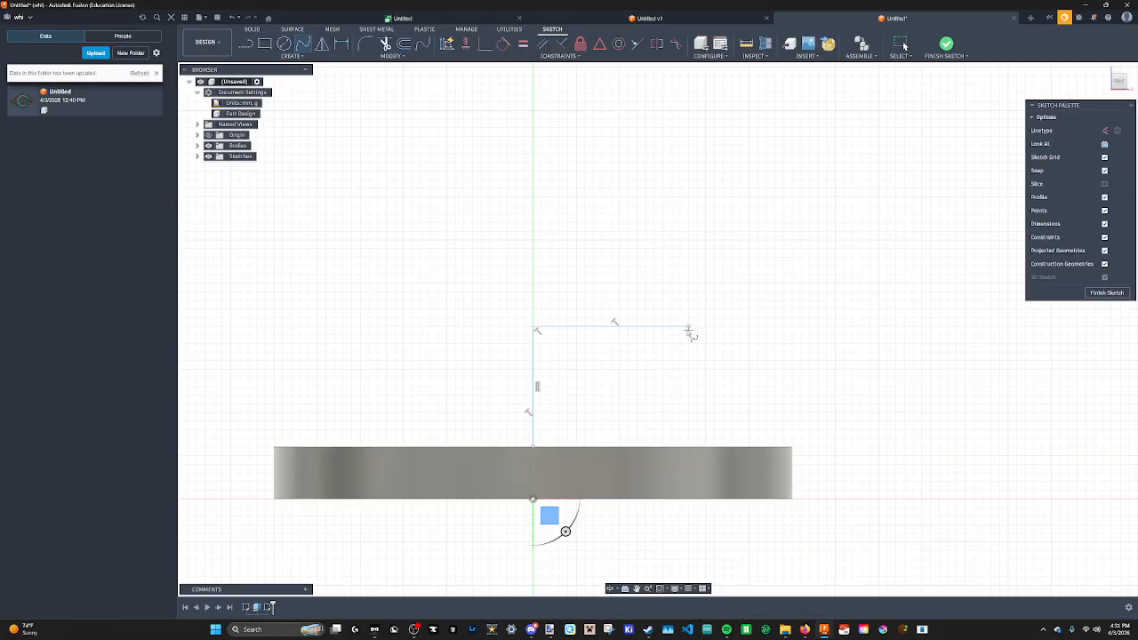
left_click(700, 379)
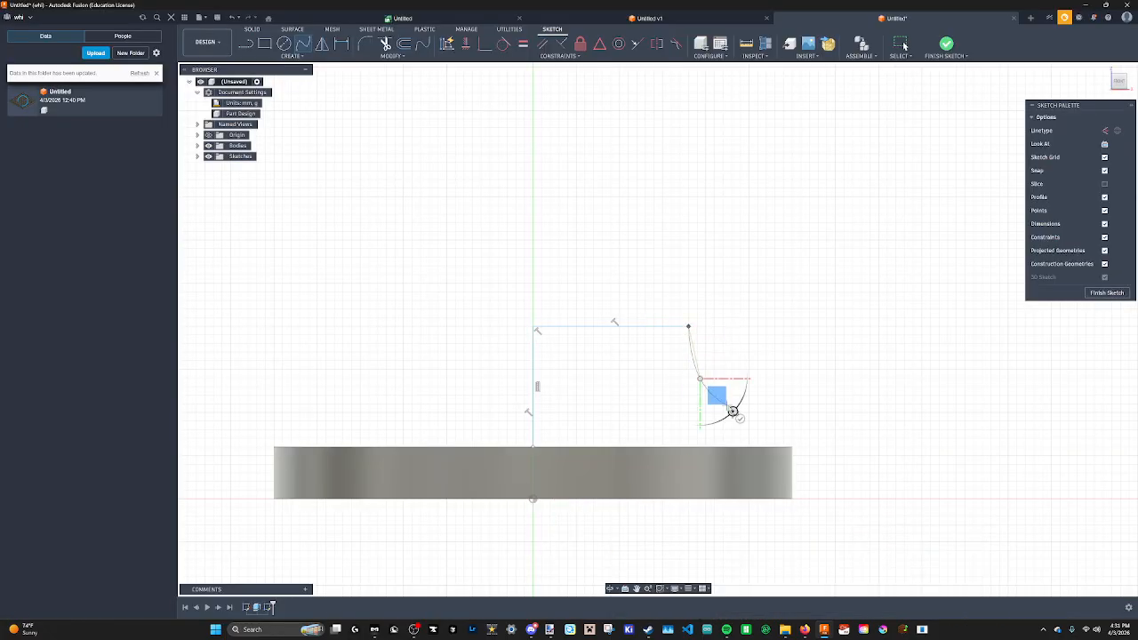
left_click(758, 408)
scroll(774, 427, "up", 3)
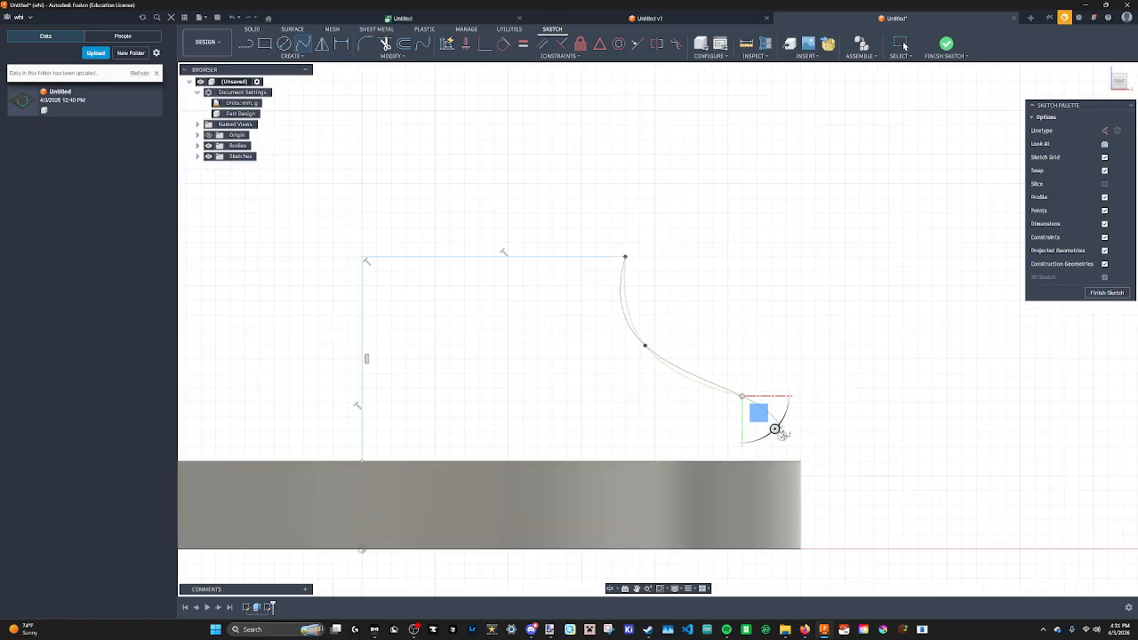
scroll(783, 448, "up", 1)
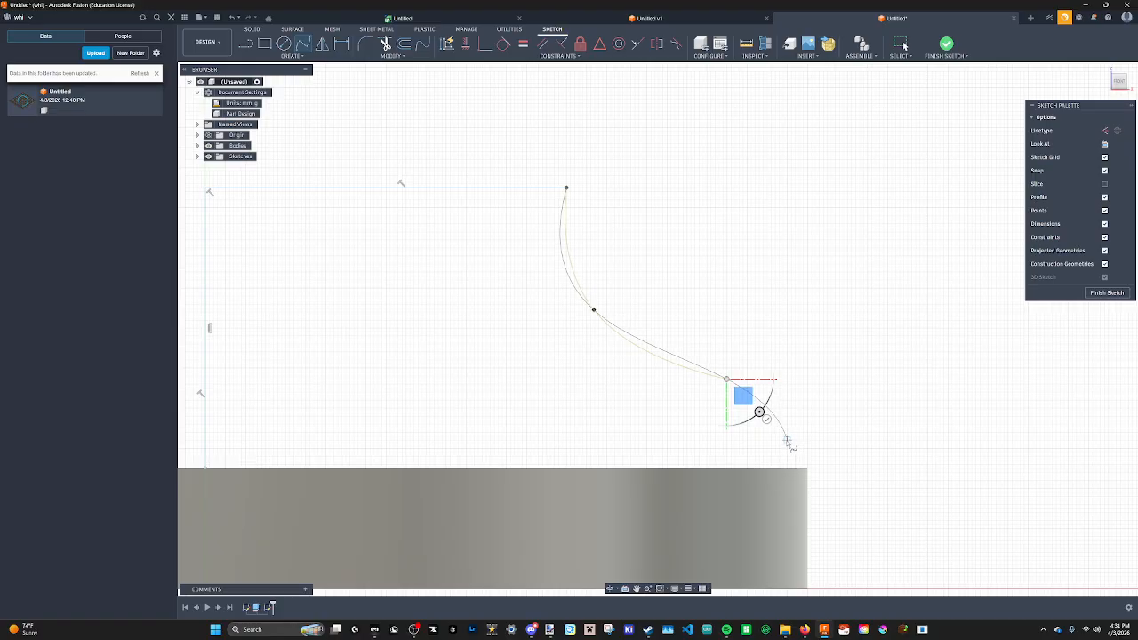
left_click(787, 429)
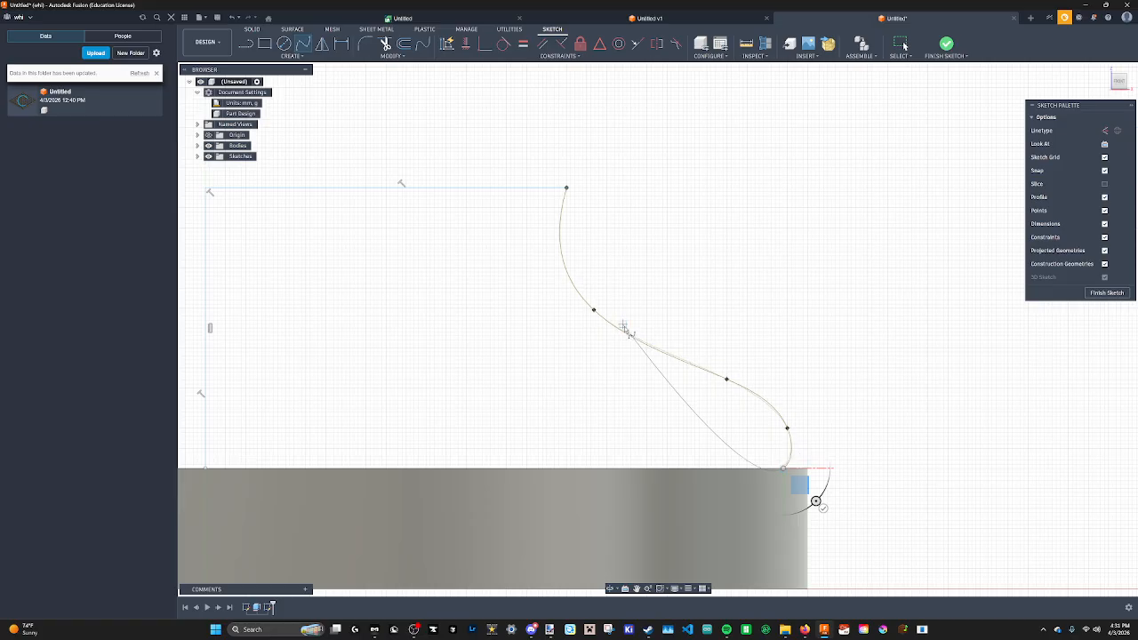
scroll(788, 469, "down", 5)
key("Escape")
Close the profile with a line along the base's top from the centre axis to the spline's end, and finish the sketch.
key("l")
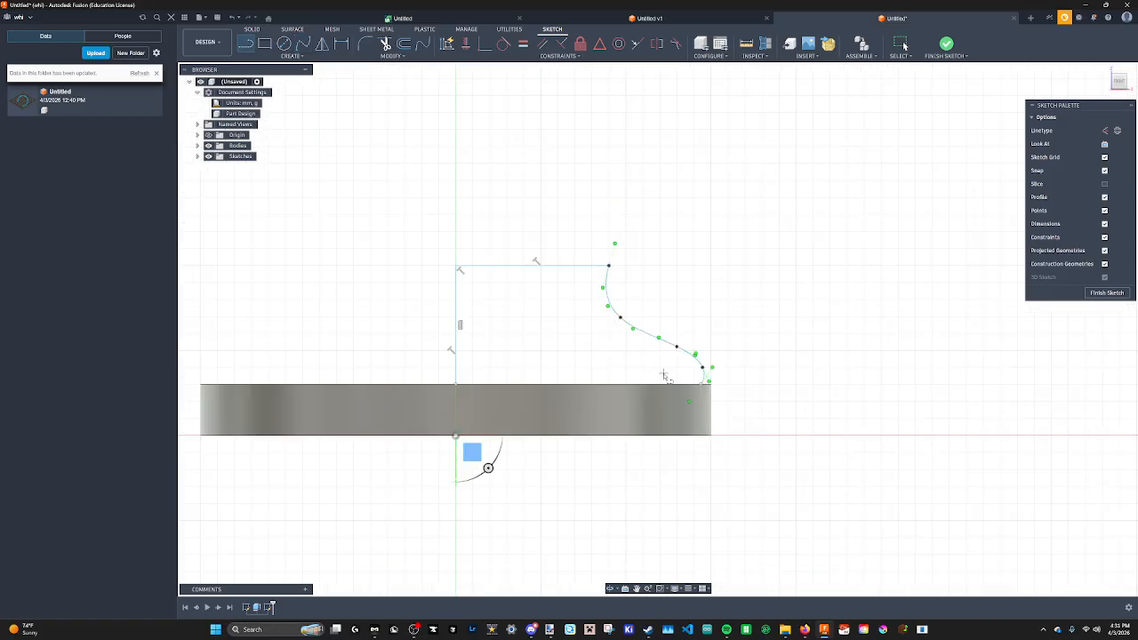
middle_click_drag(585, 319, 603, 353)
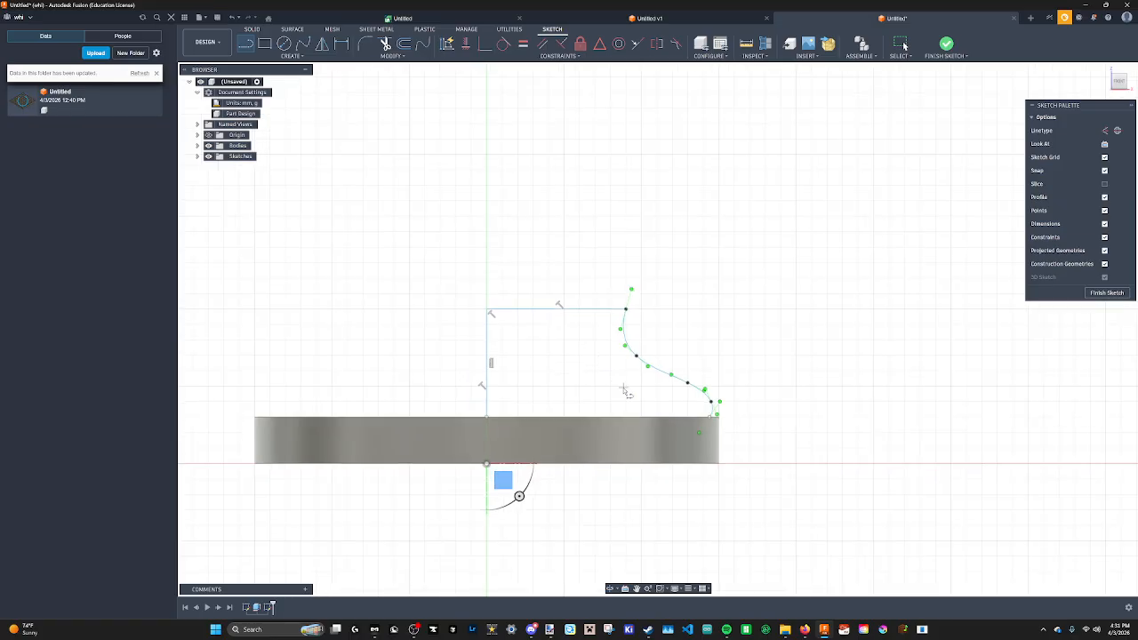
scroll(569, 361, "up", 3)
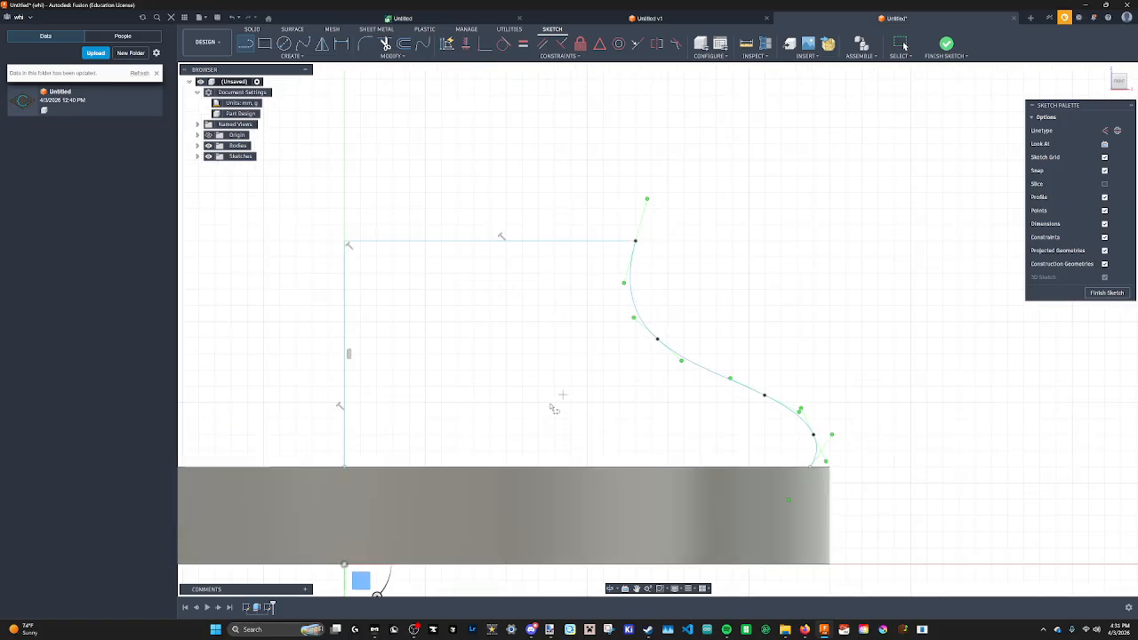
left_click(344, 467)
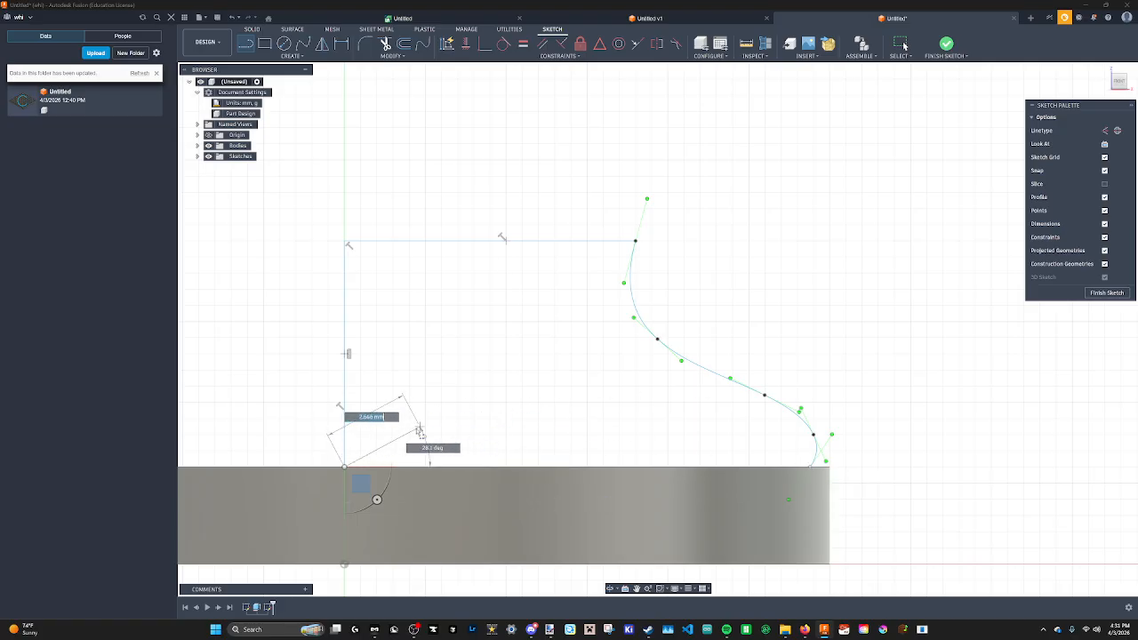
left_click(812, 468)
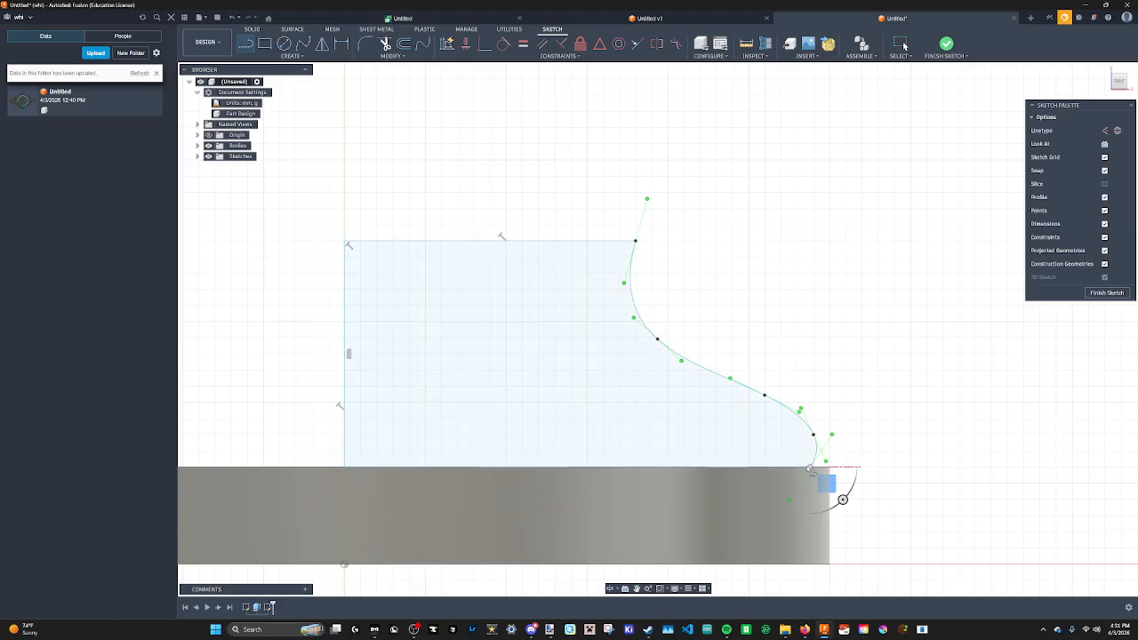
mouse_move(479, 320)
middle_mouse_down()
mouse_move(574, 242)
mouse_move(616, 226)
middle_mouse_up()
scroll(575, 263, "up", 3)
scroll(550, 277, "down", 6)
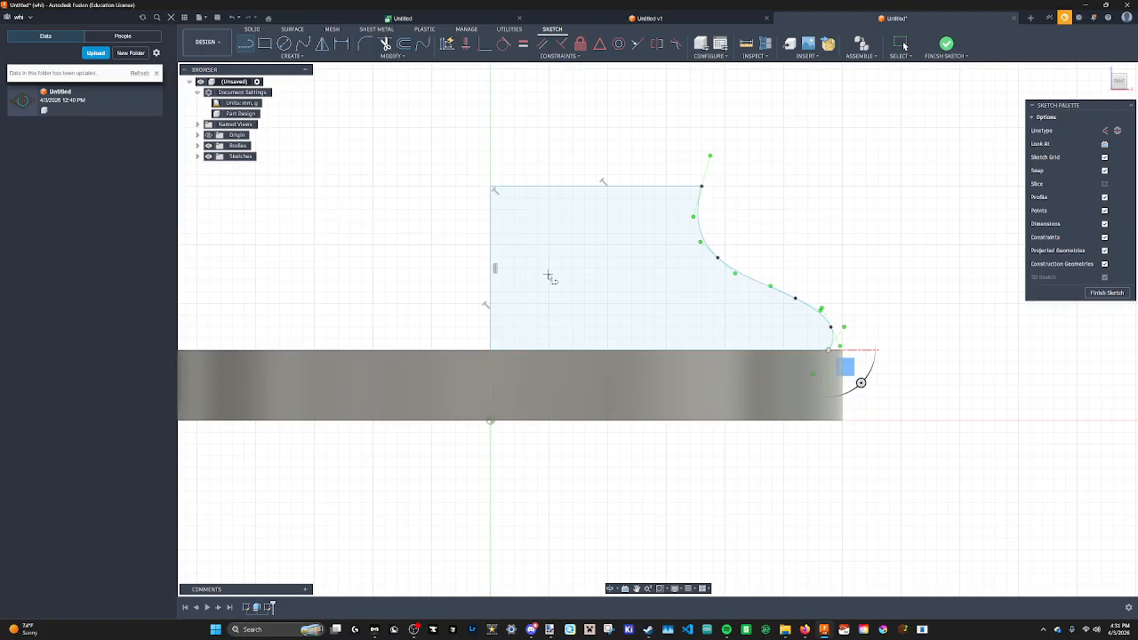
middle_click_drag(546, 282, 584, 356)
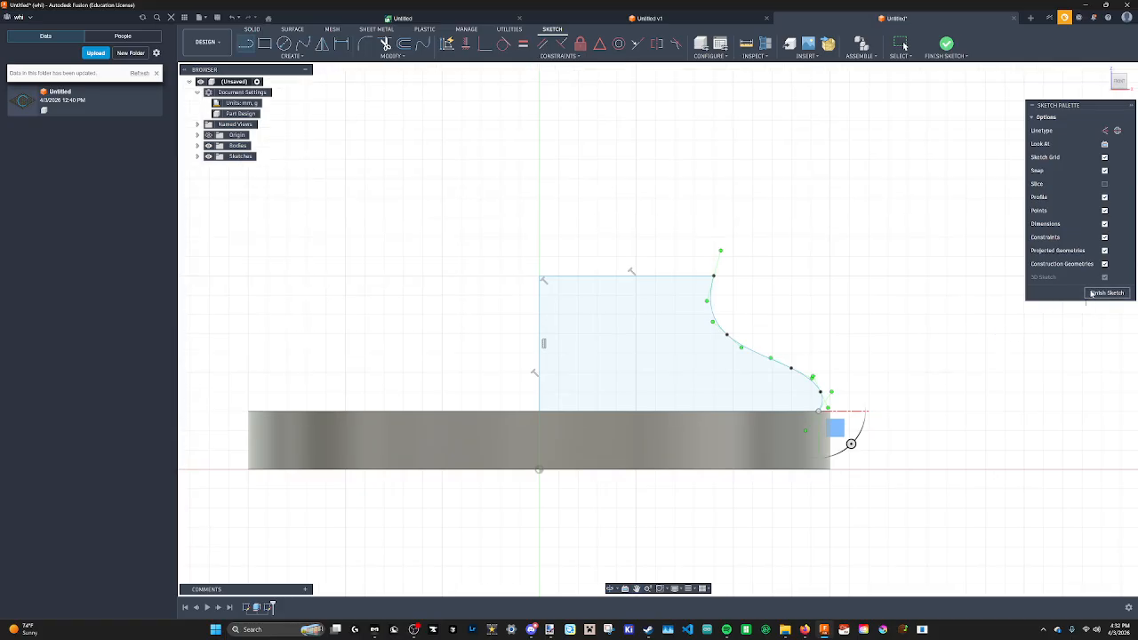
left_click(1106, 293)
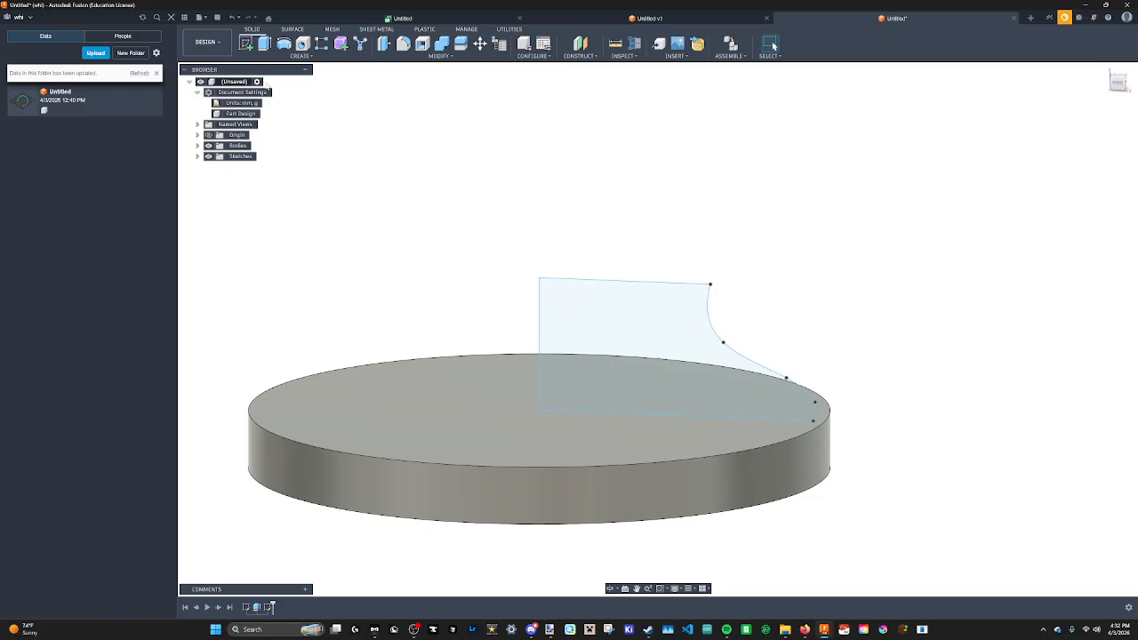
Revolve the closed profile 360 degrees around the vertical centre line, joining it to the base.
left_click(284, 43)
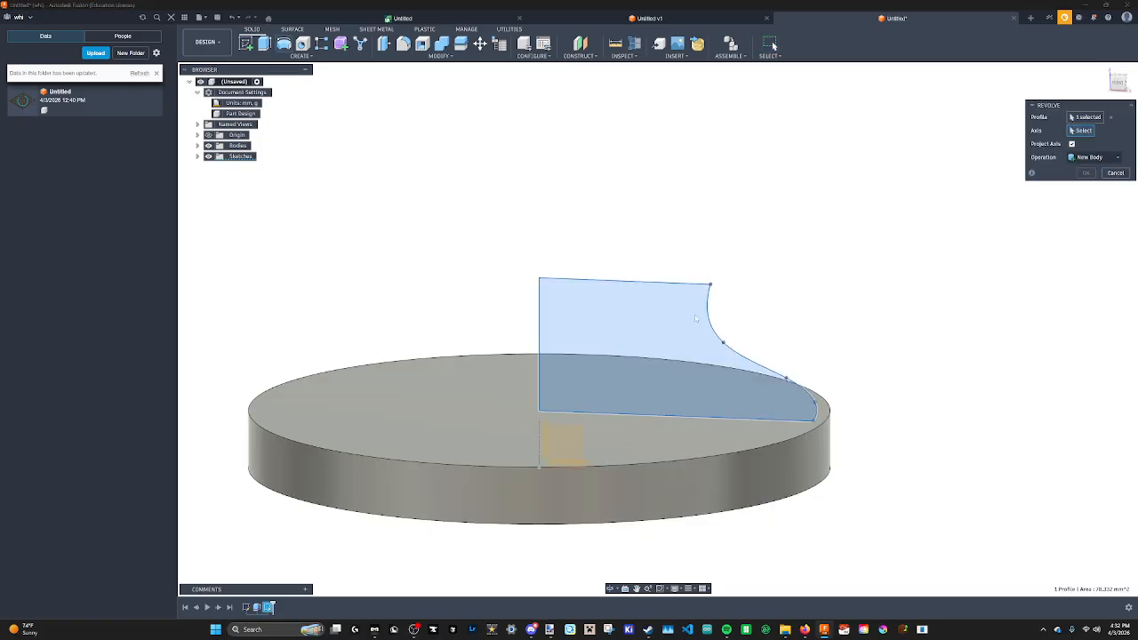
left_click(1087, 135)
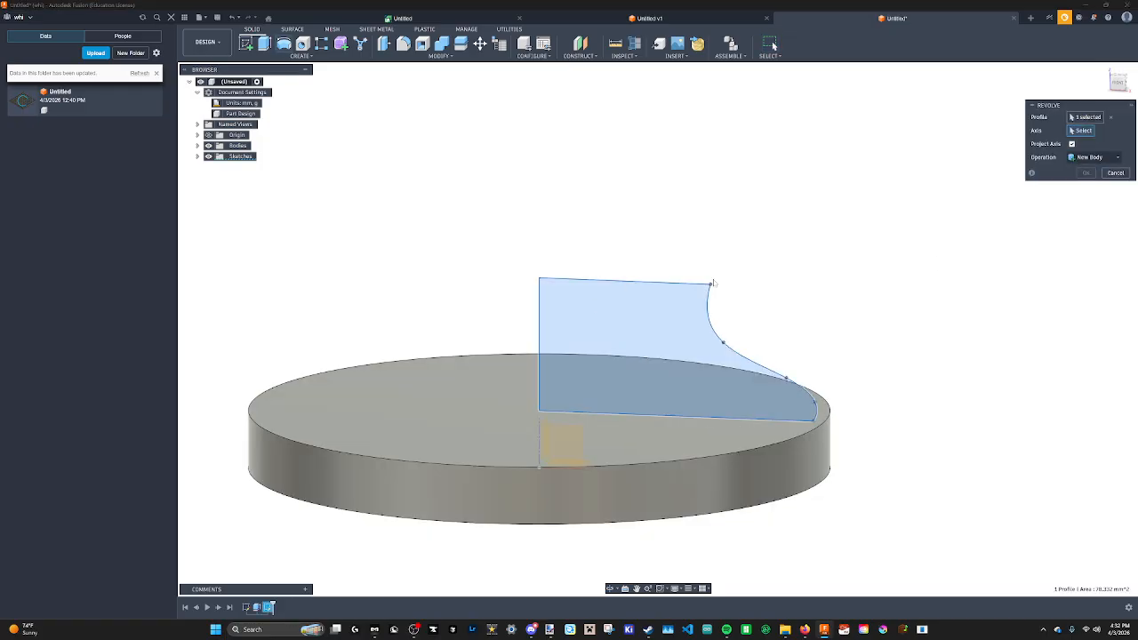
left_click(1109, 119)
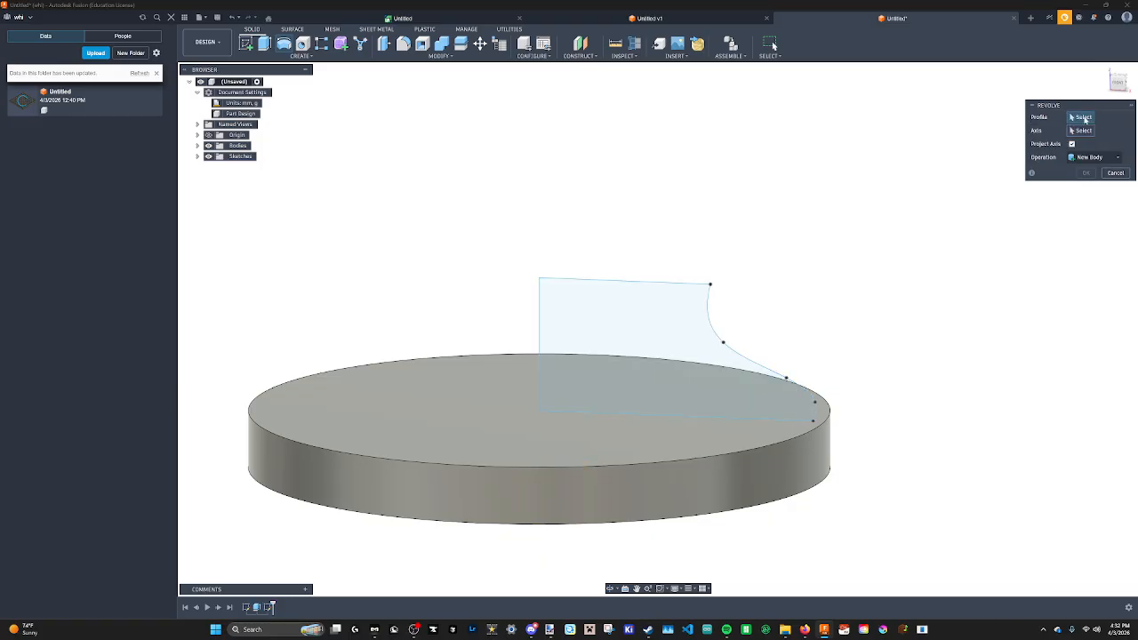
left_click(658, 323)
left_click(1082, 132)
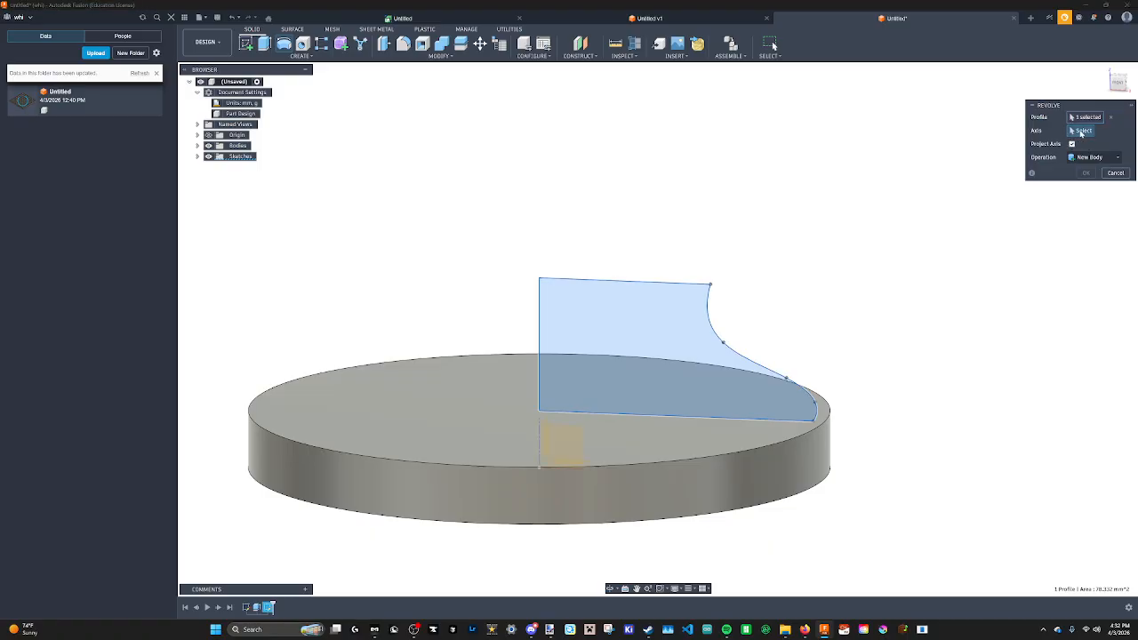
middle_click_drag(512, 373, 607, 323)
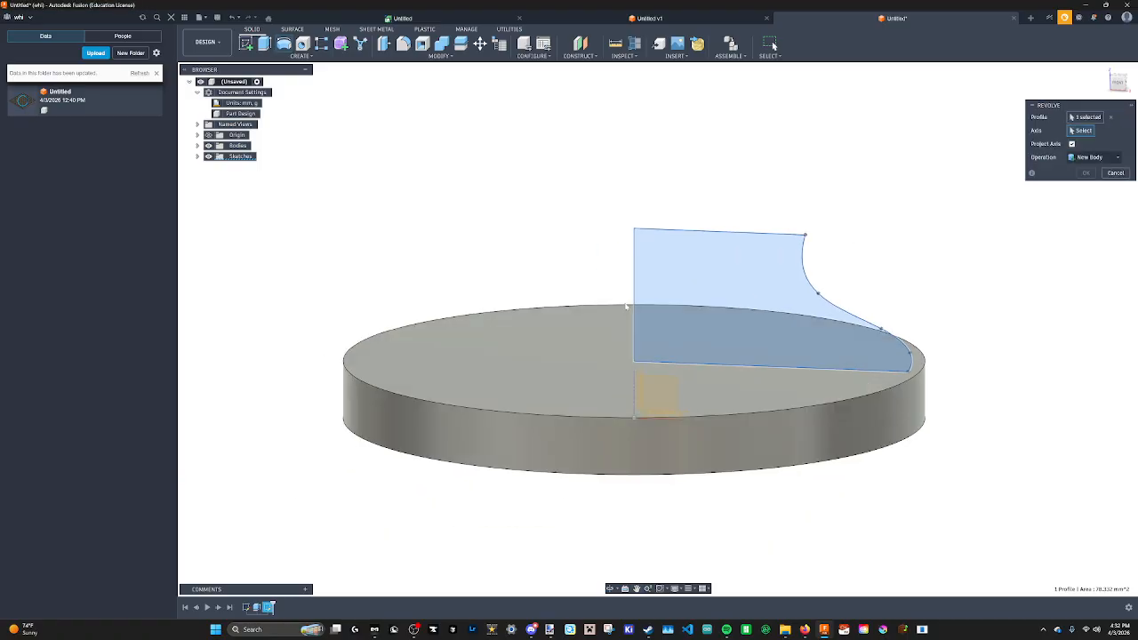
left_click(703, 229)
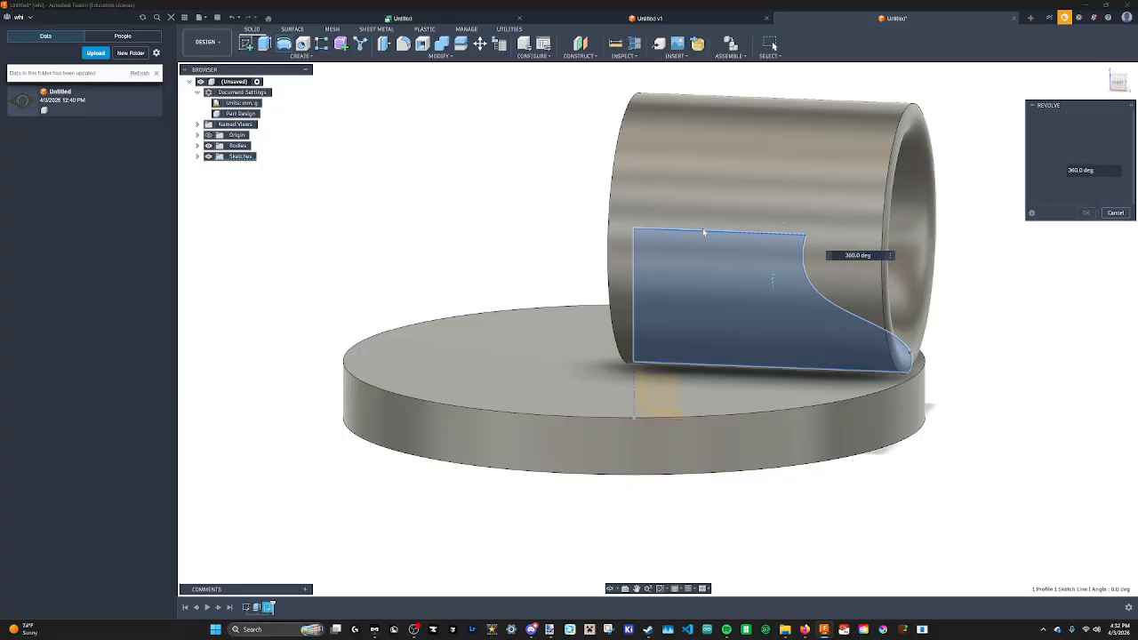
middle_click_drag(829, 249, 800, 271, "shift")
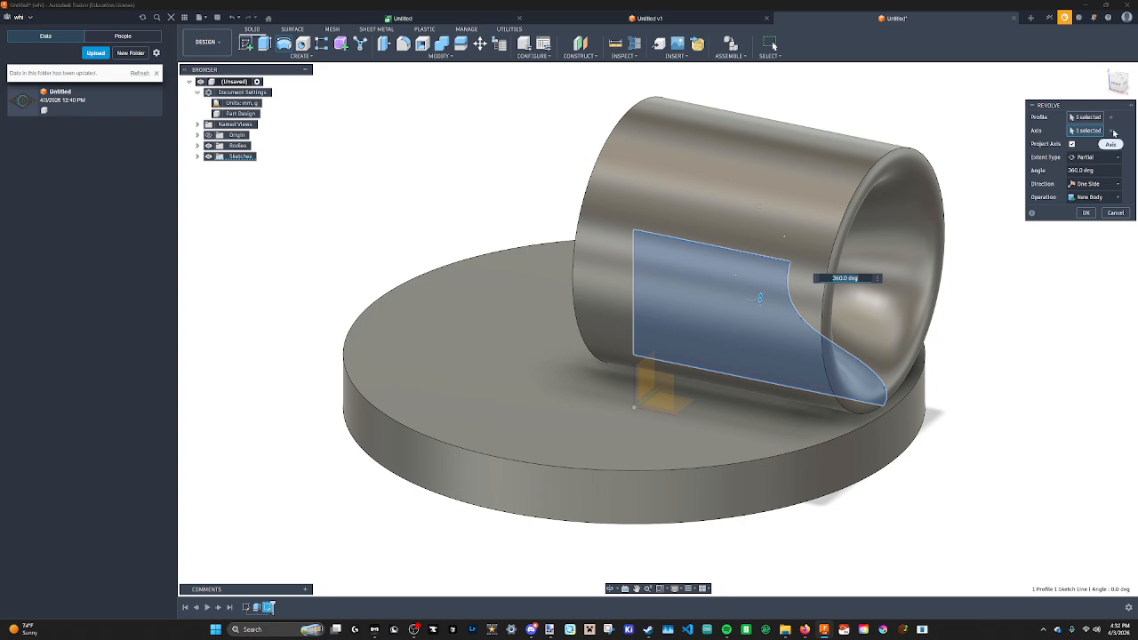
left_click(1112, 130)
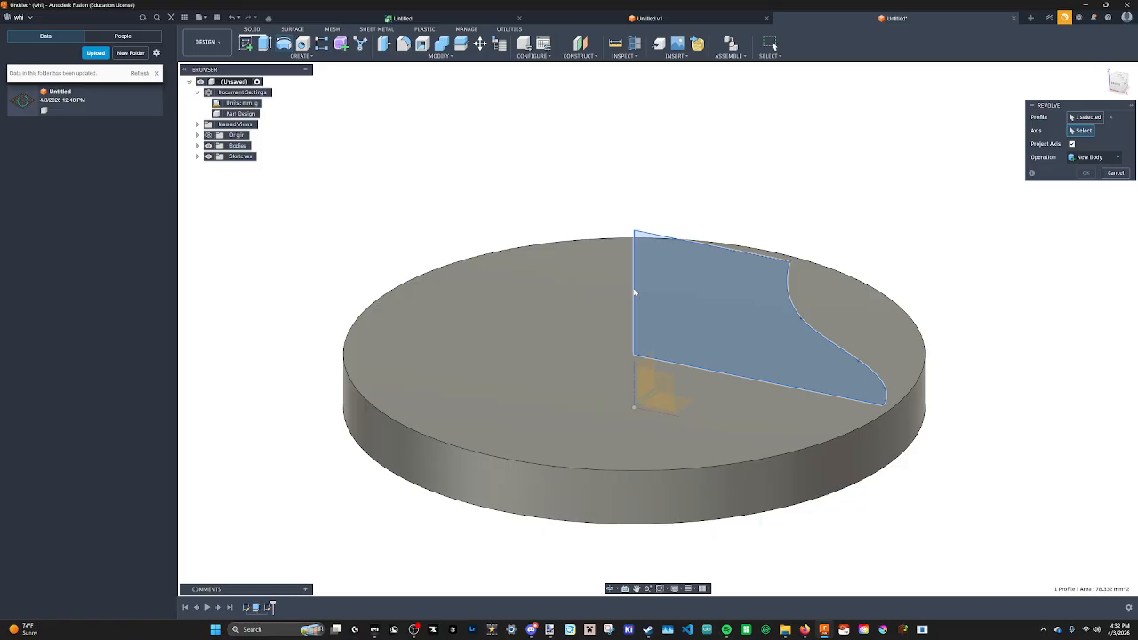
left_click(634, 294)
middle_click_drag(634, 295, 947, 255, "shift")
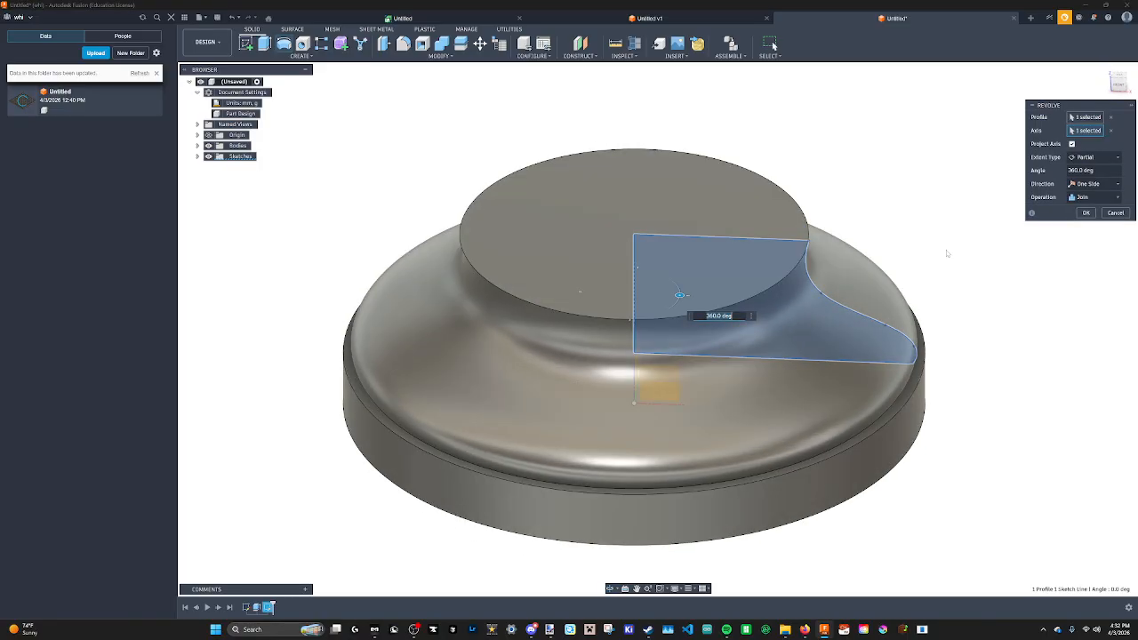
left_click(1087, 213)
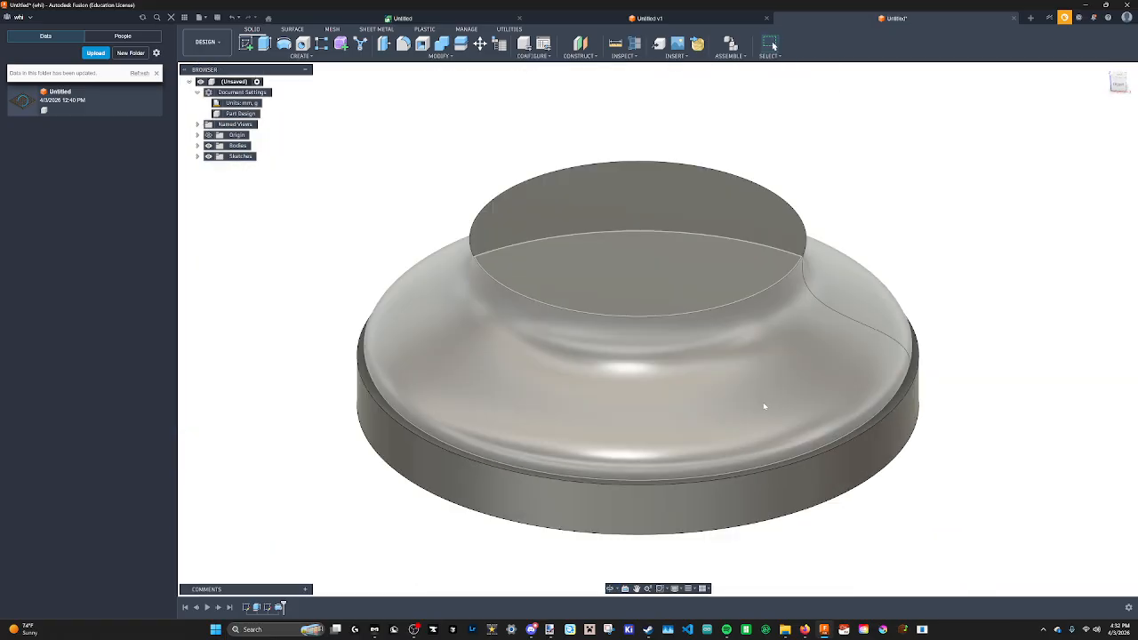
Undo the last stroke in the Paint.NET drawing.
scroll(762, 401, "down", 4)
middle_click_drag(810, 396, 770, 439, "shift")
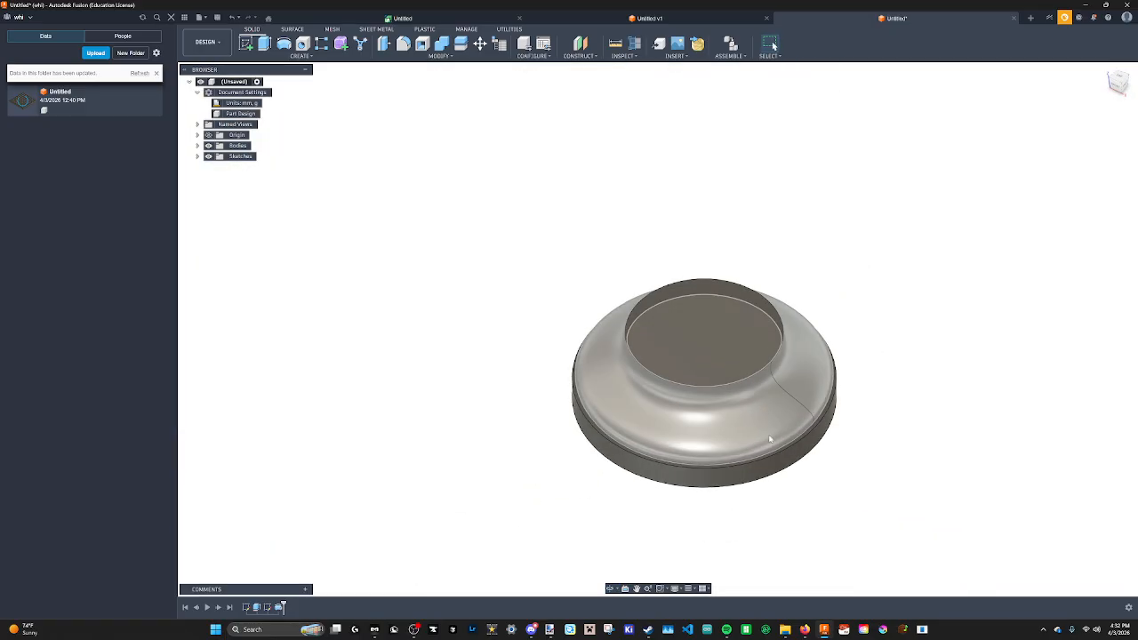
left_click(550, 629)
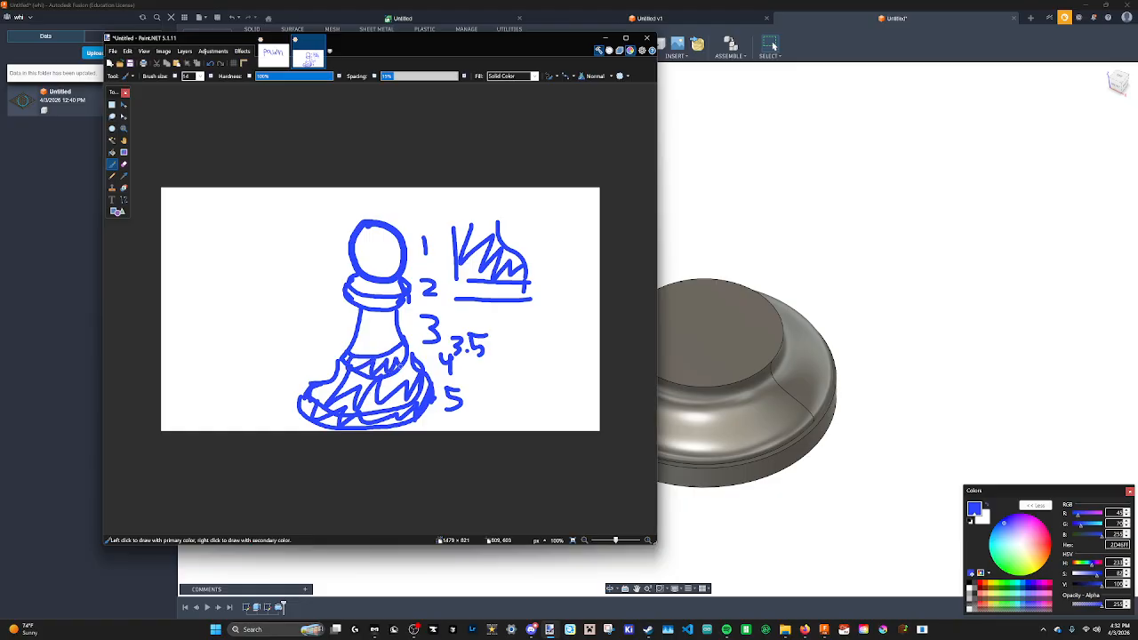
key("ctrl+z")
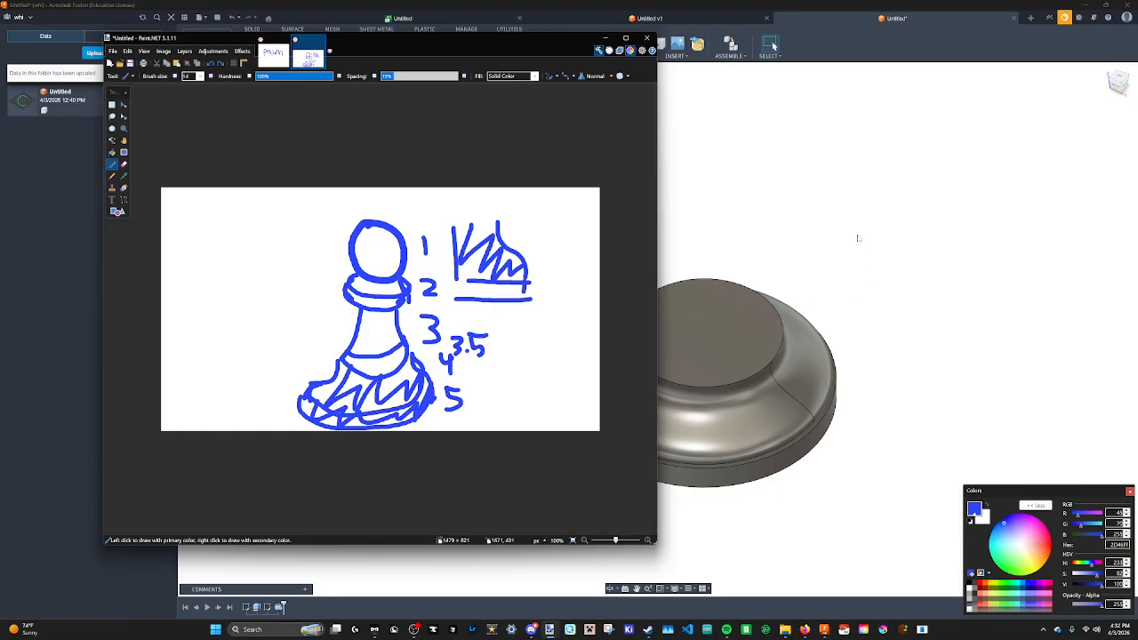
Examine the pawn reference photo in the browser.
left_click(858, 238)
middle_click_drag(825, 307, 719, 270)
mouse_move(718, 290)
middle_mouse_down("shift")
mouse_move(714, 269)
mouse_move(709, 298)
mouse_move(558, 99)
middle_mouse_up("shift")
left_click(578, 56)
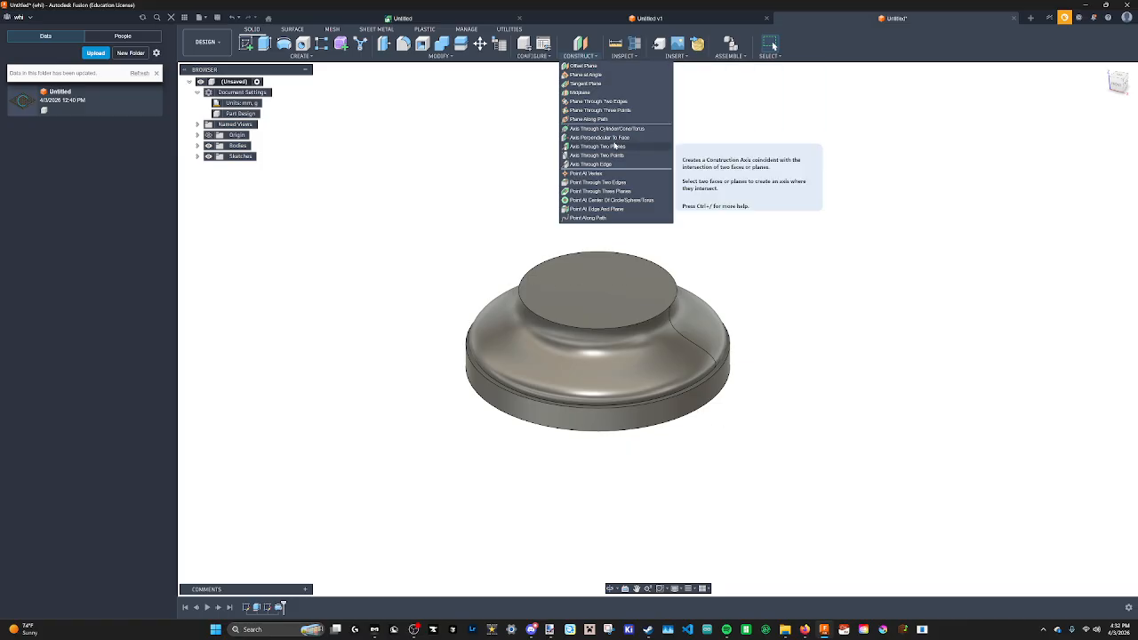
mouse_move(807, 630)
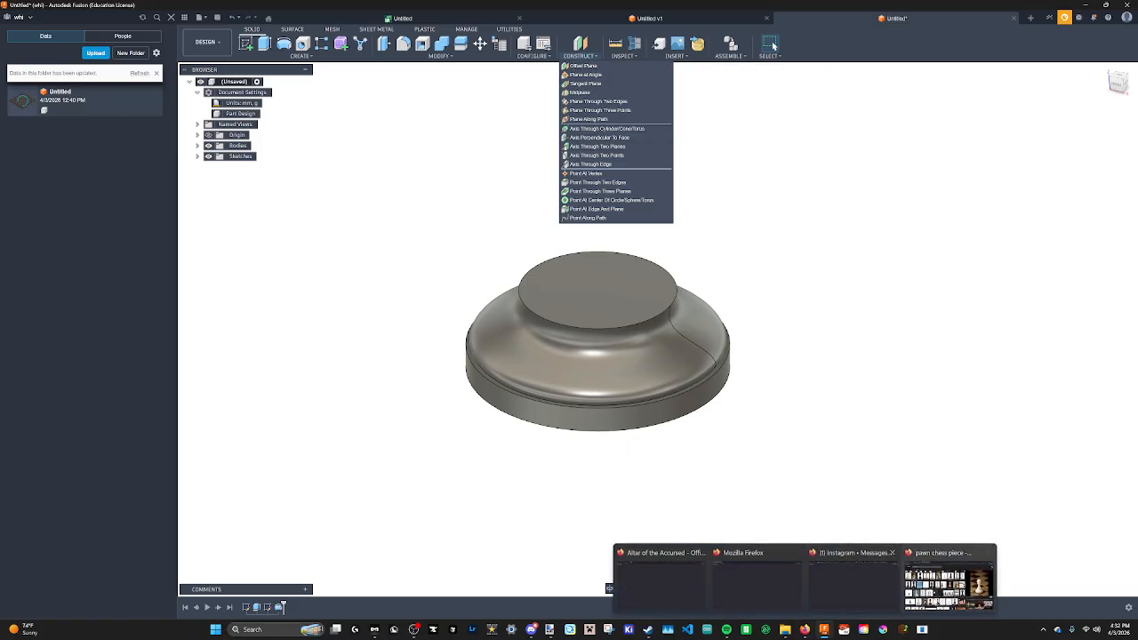
left_click(947, 587)
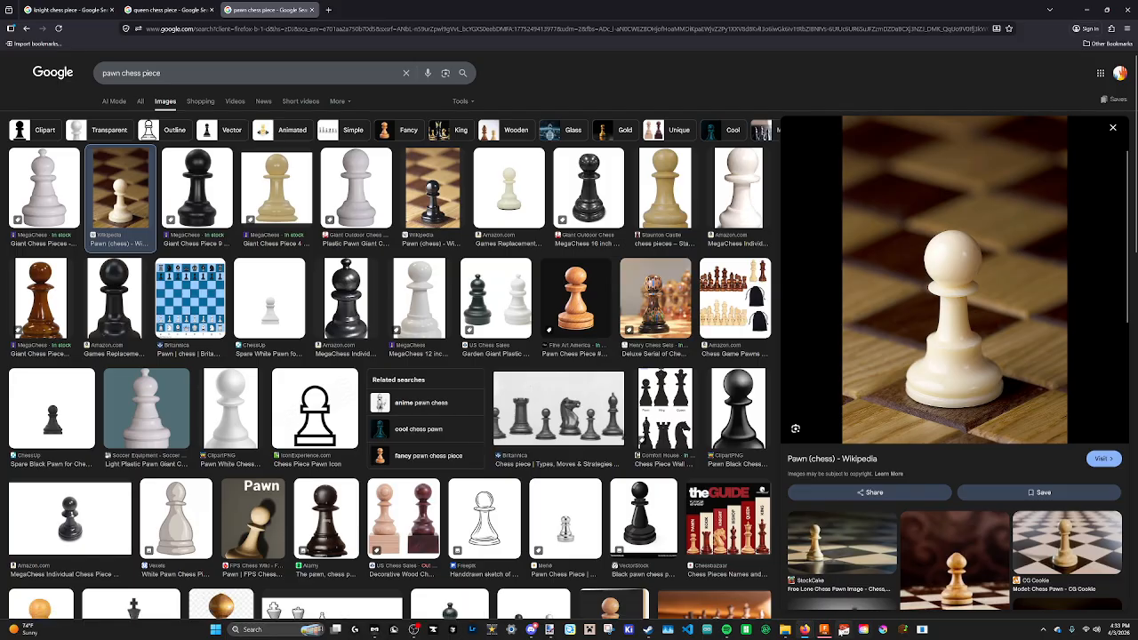
left_click(824, 630)
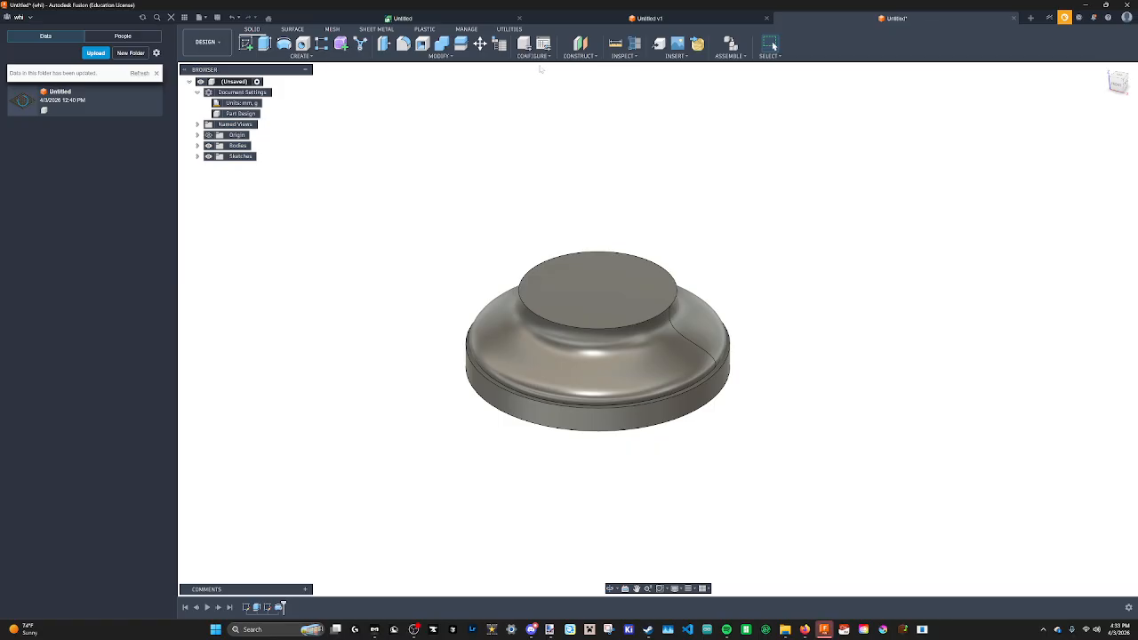
left_click(585, 56)
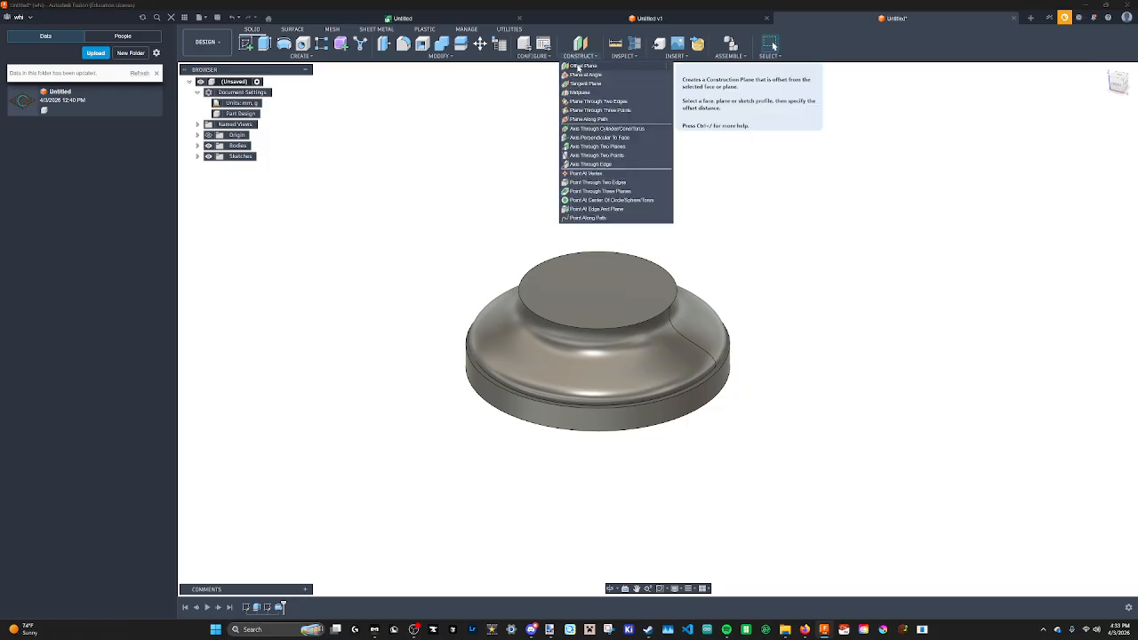
left_click(579, 66)
middle_click_drag(637, 326, 698, 302, "shift")
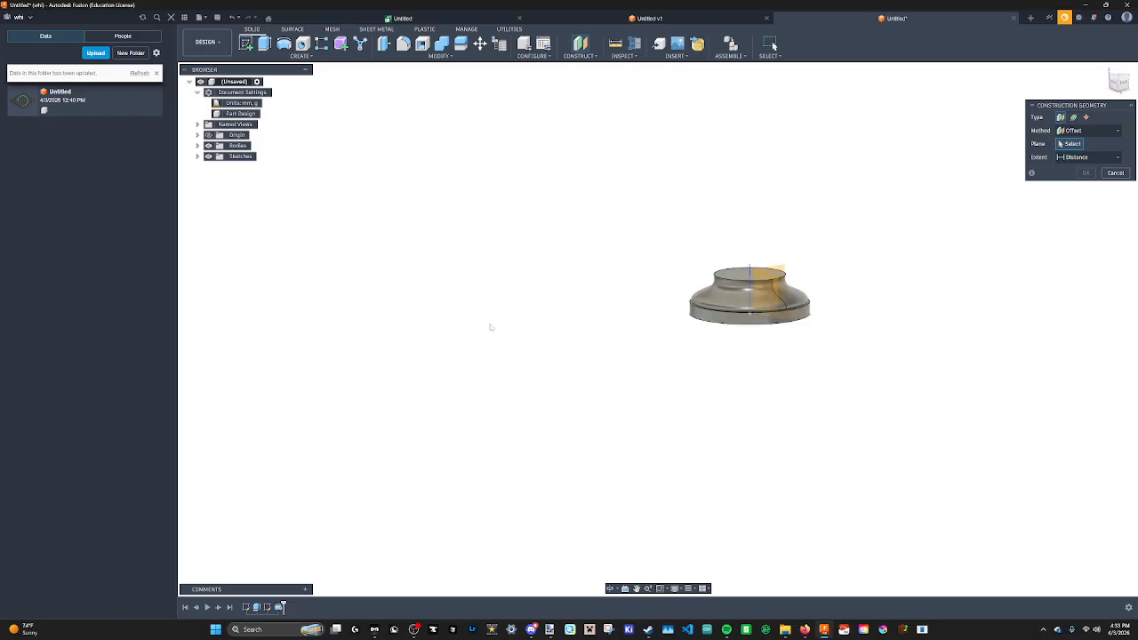
left_click(772, 298)
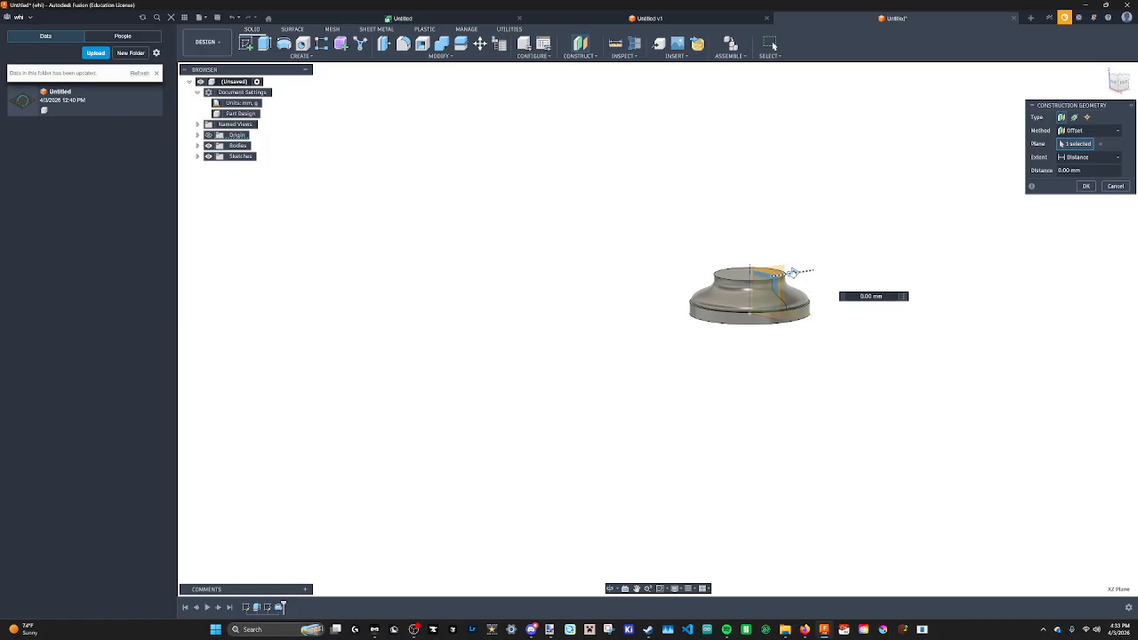
left_click_drag(792, 273, 543, 311)
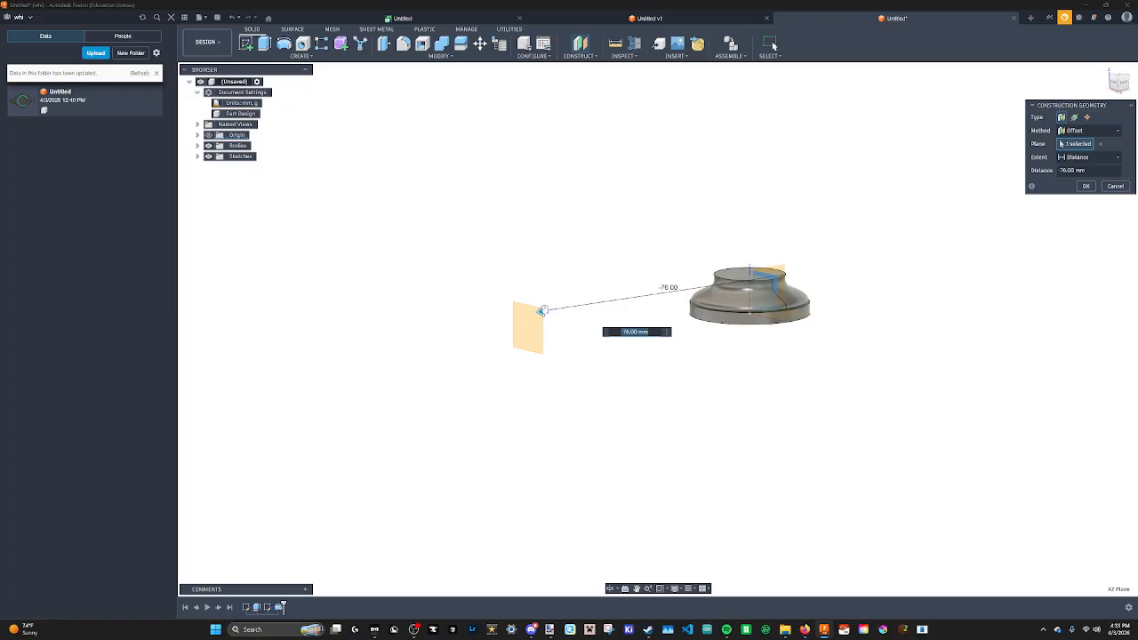
left_click(1117, 186)
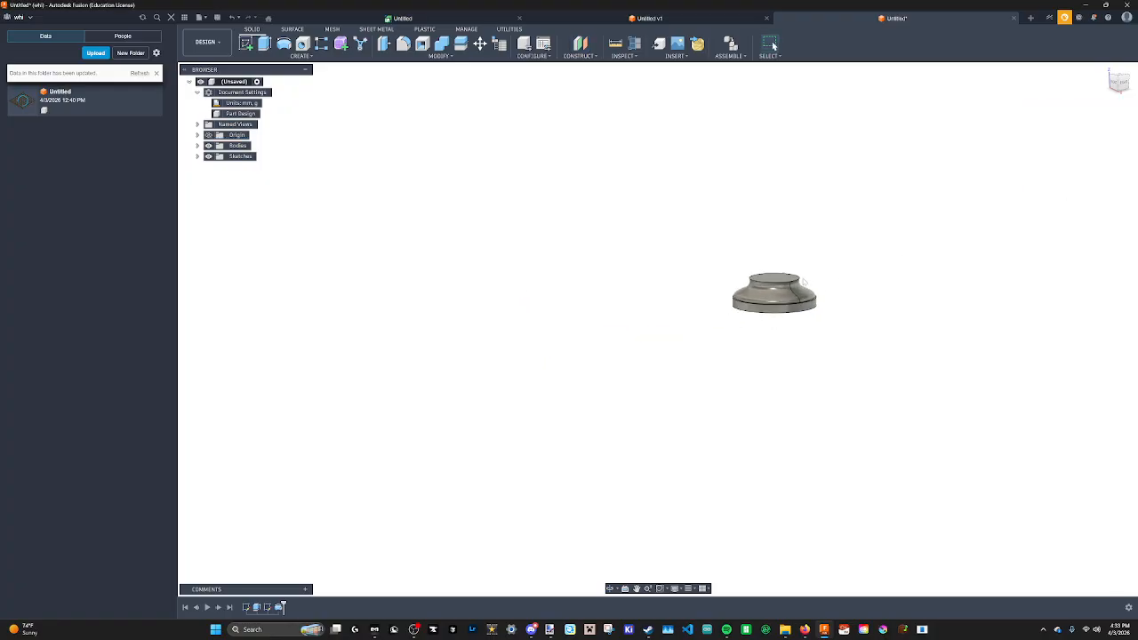
Create an offset construction plane 3 mm above the base's top face.
left_click(579, 55)
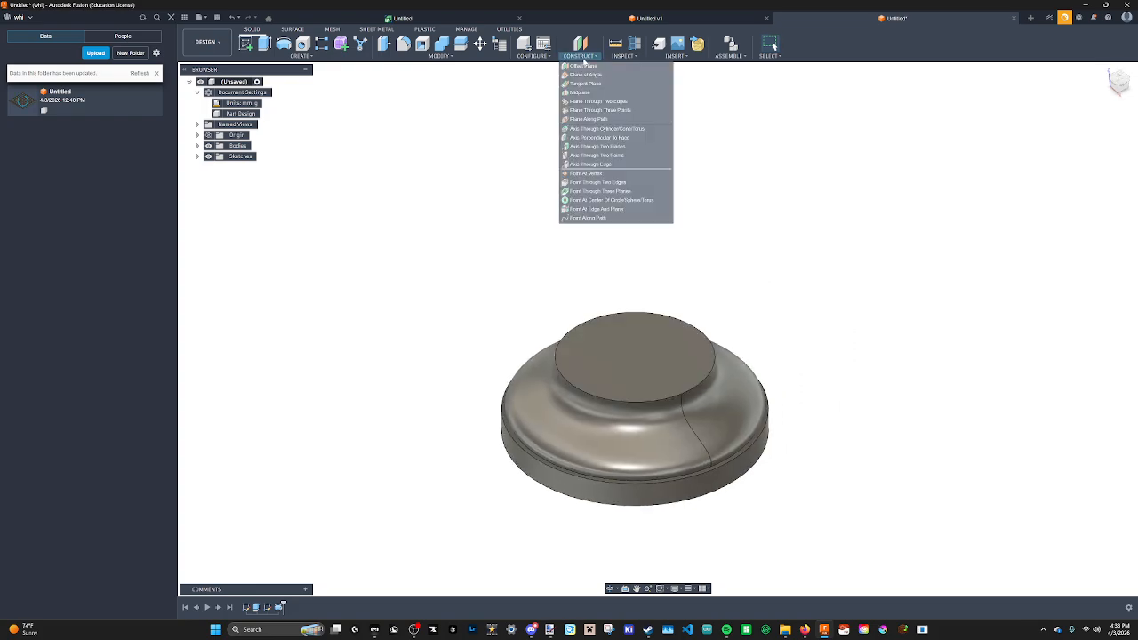
left_click(597, 69)
left_click(674, 347)
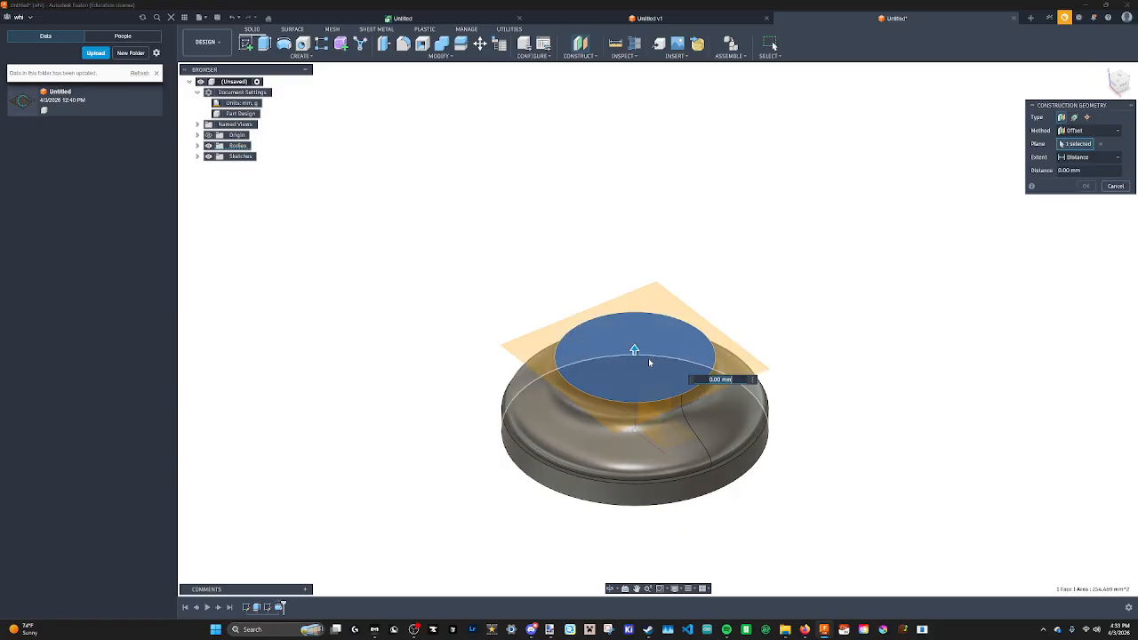
scroll(635, 356, "up", 5)
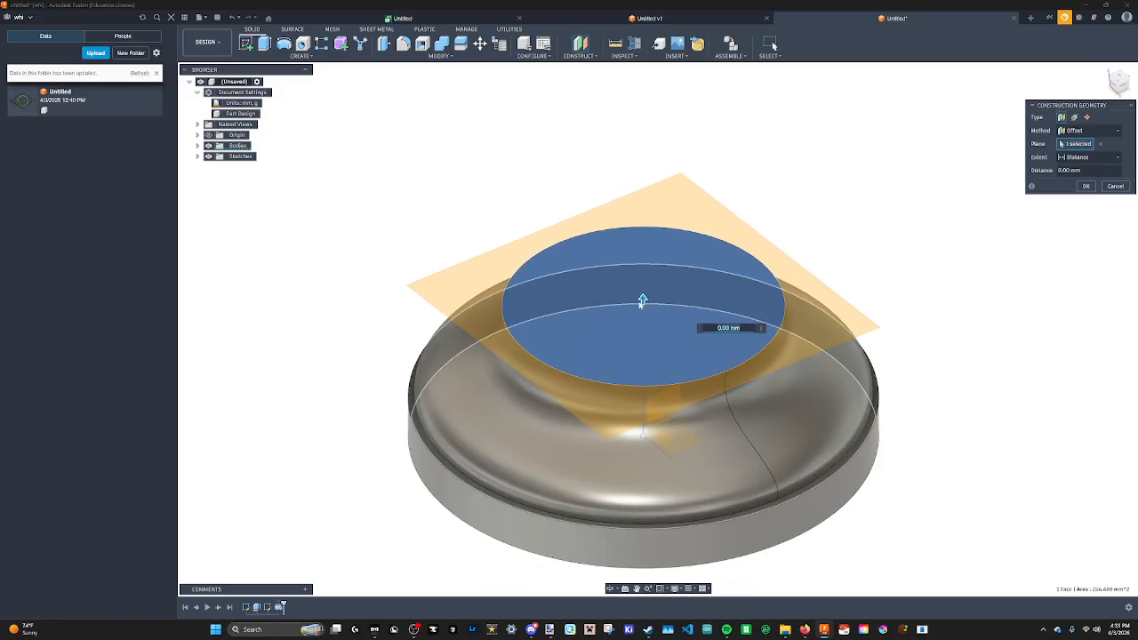
left_click_drag(643, 301, 642, 264)
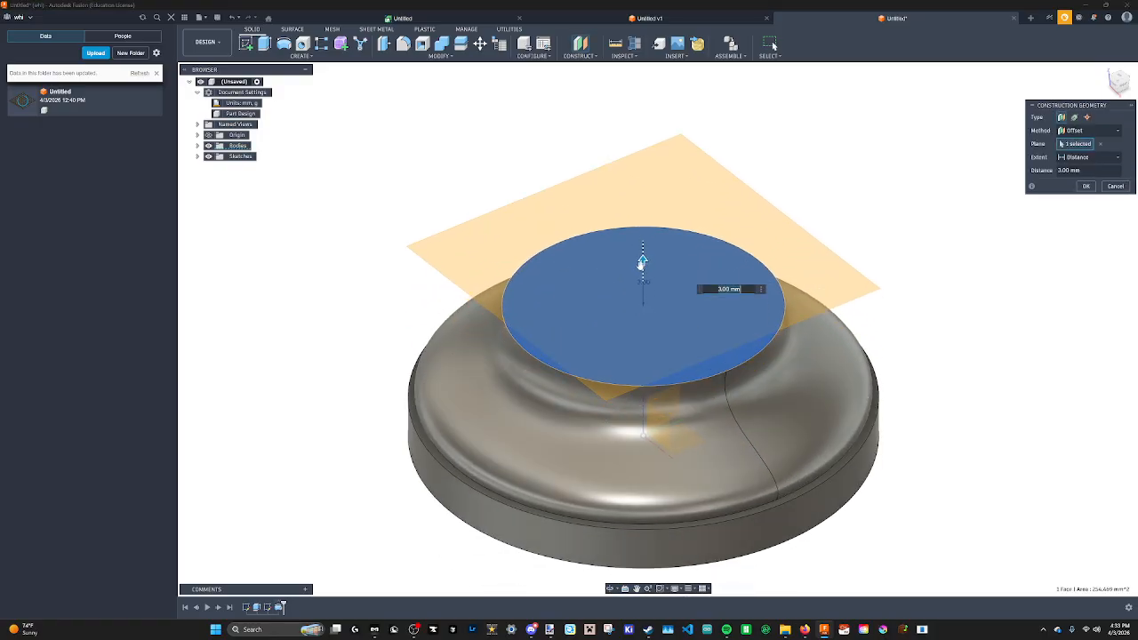
mouse_move(642, 265)
middle_mouse_down("shift")
mouse_move(638, 233)
mouse_move(642, 250)
middle_mouse_up("shift")
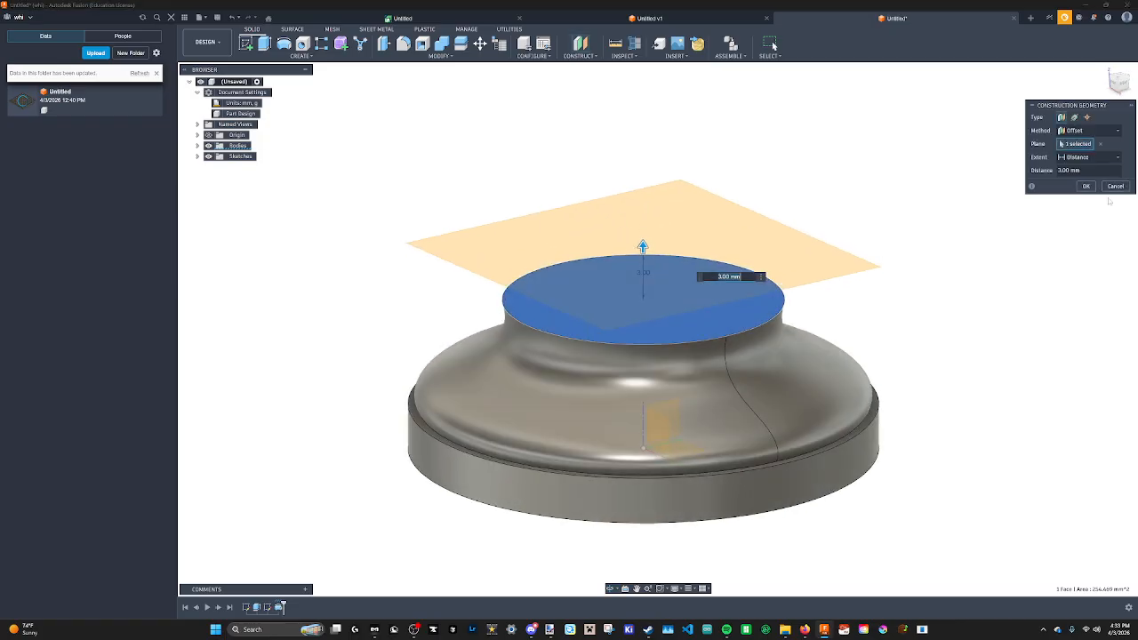
left_click(1088, 187)
Sketch a circle about 34 mm in diameter centred on the axis on the new plane, and finish the sketch.
left_click(698, 271)
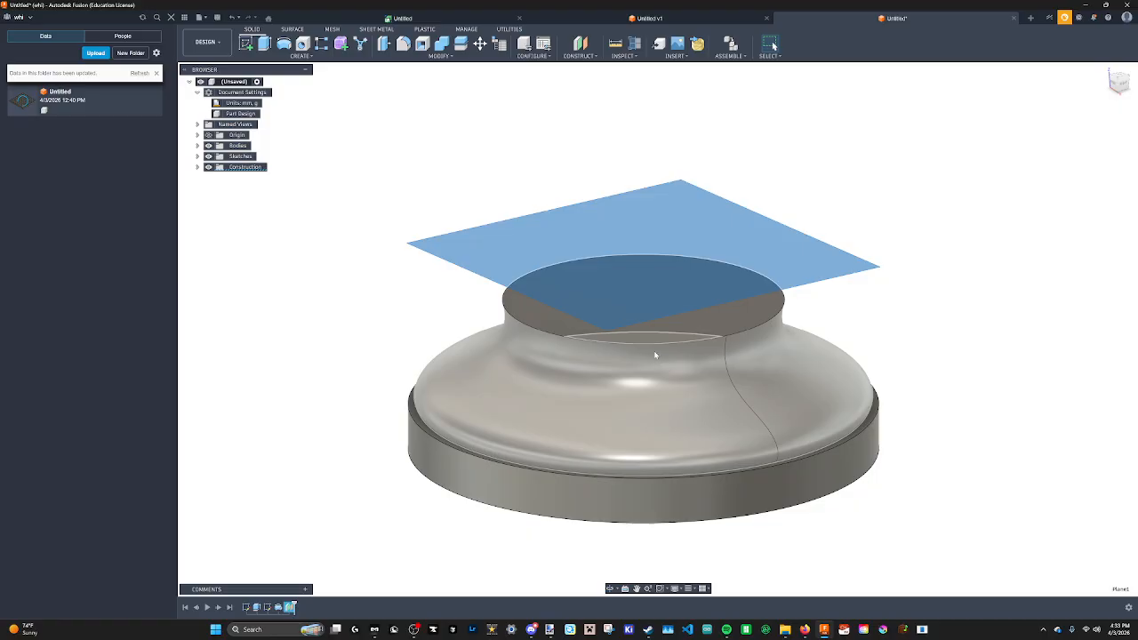
middle_click_drag(654, 350, 752, 460, "shift")
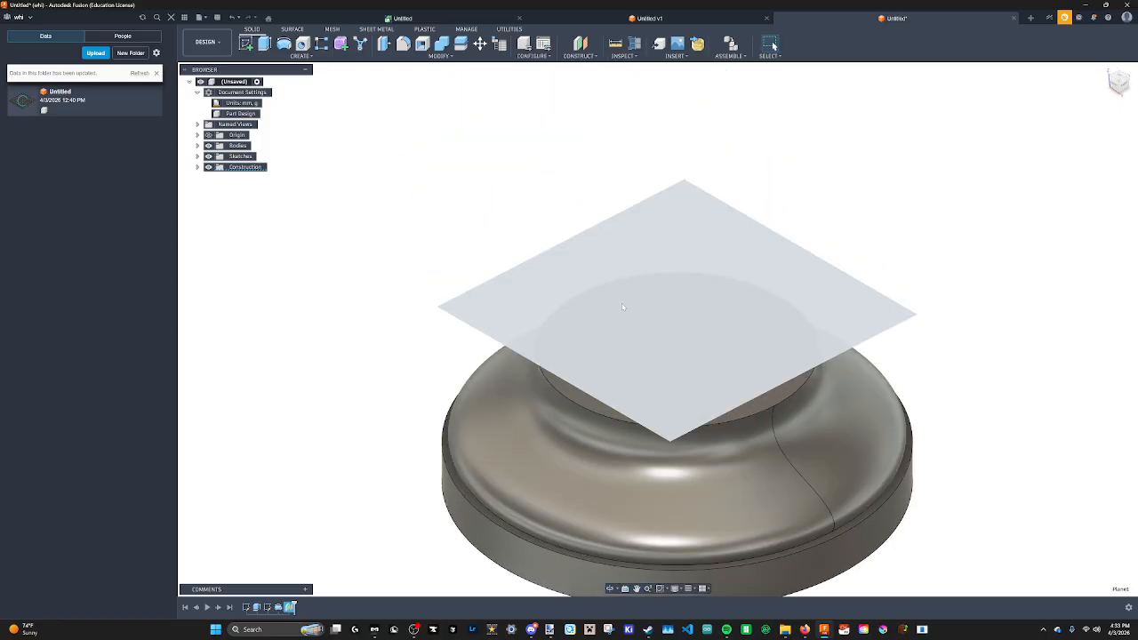
left_click(247, 43)
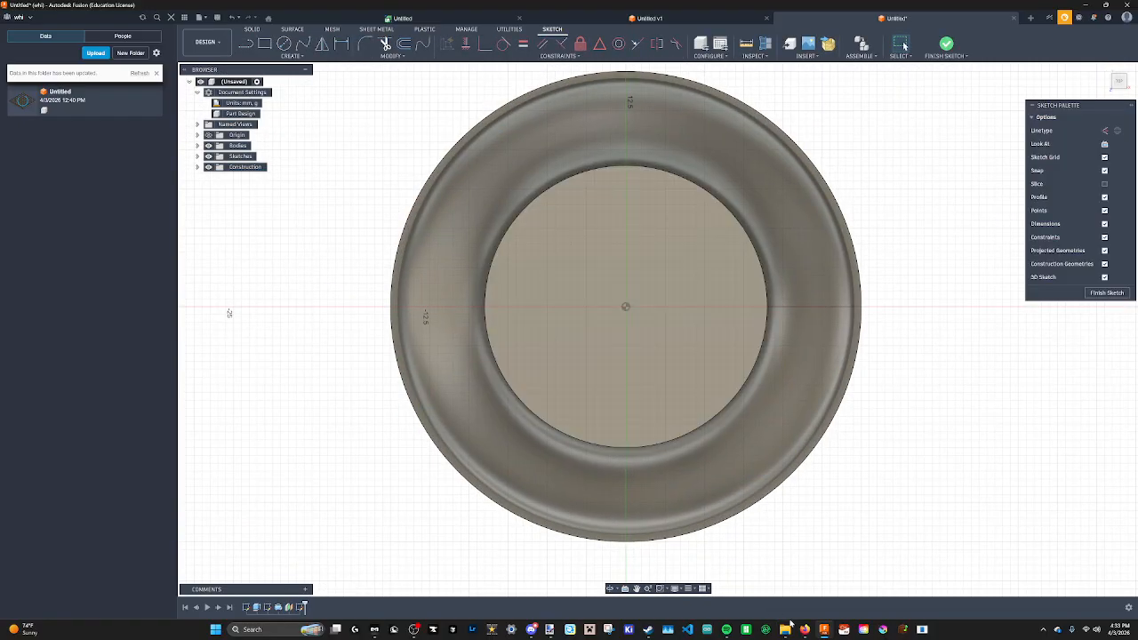
left_click(935, 608)
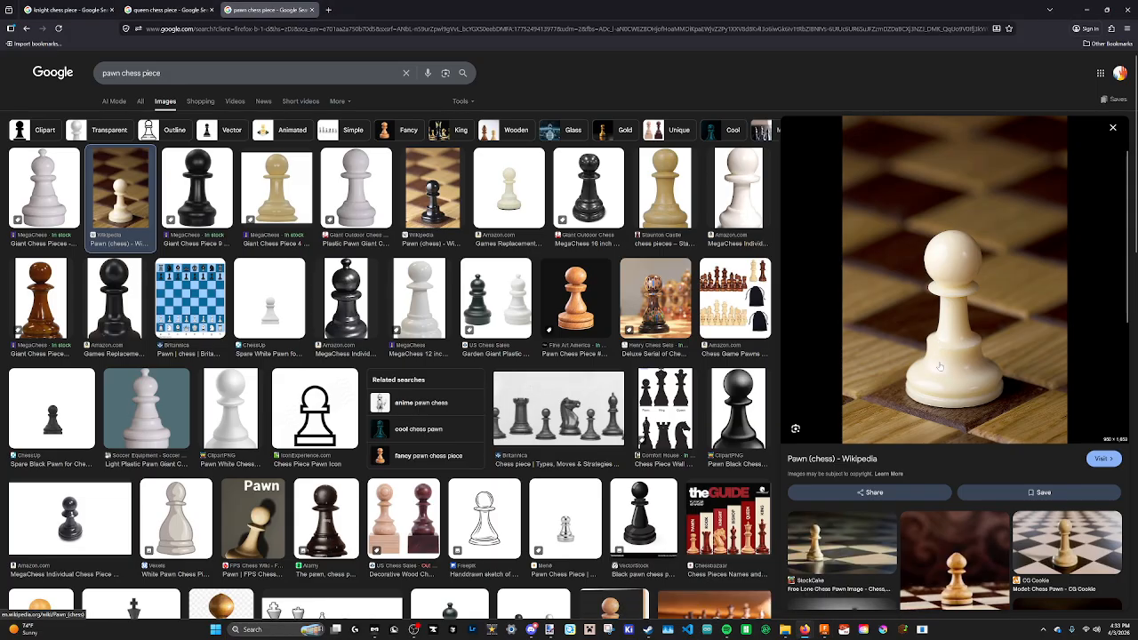
left_click(823, 630)
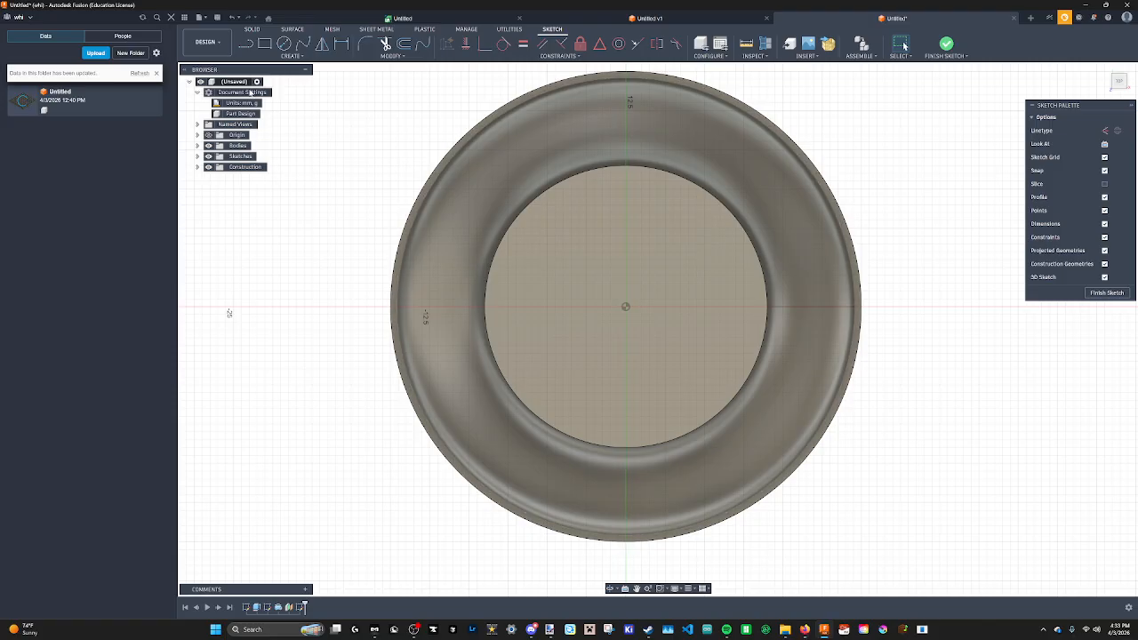
left_click(285, 47)
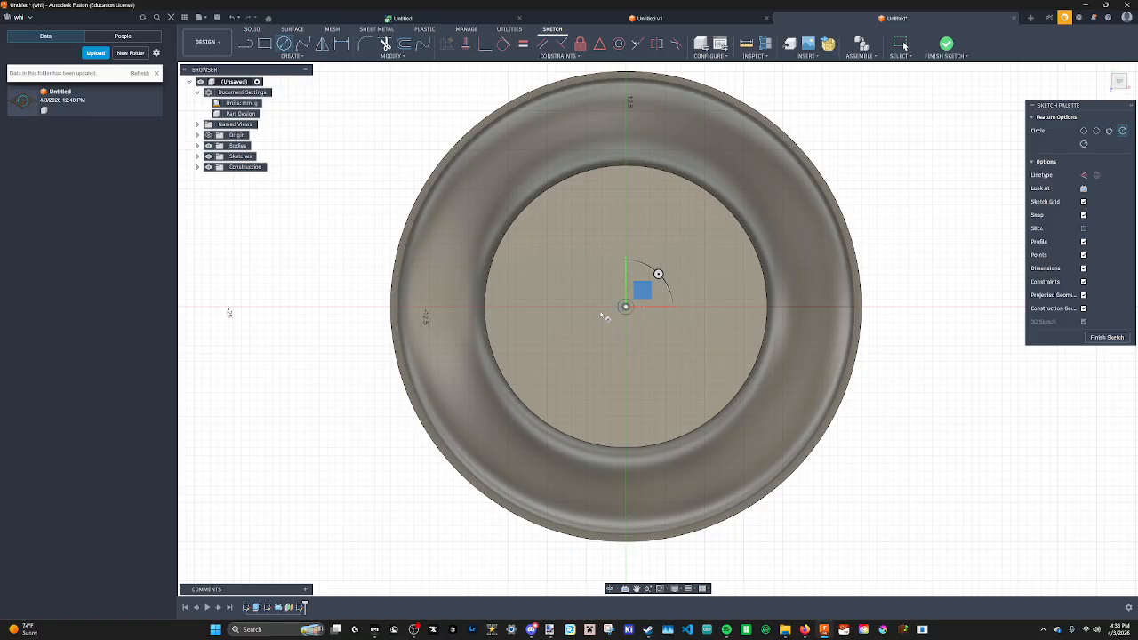
left_click(626, 307)
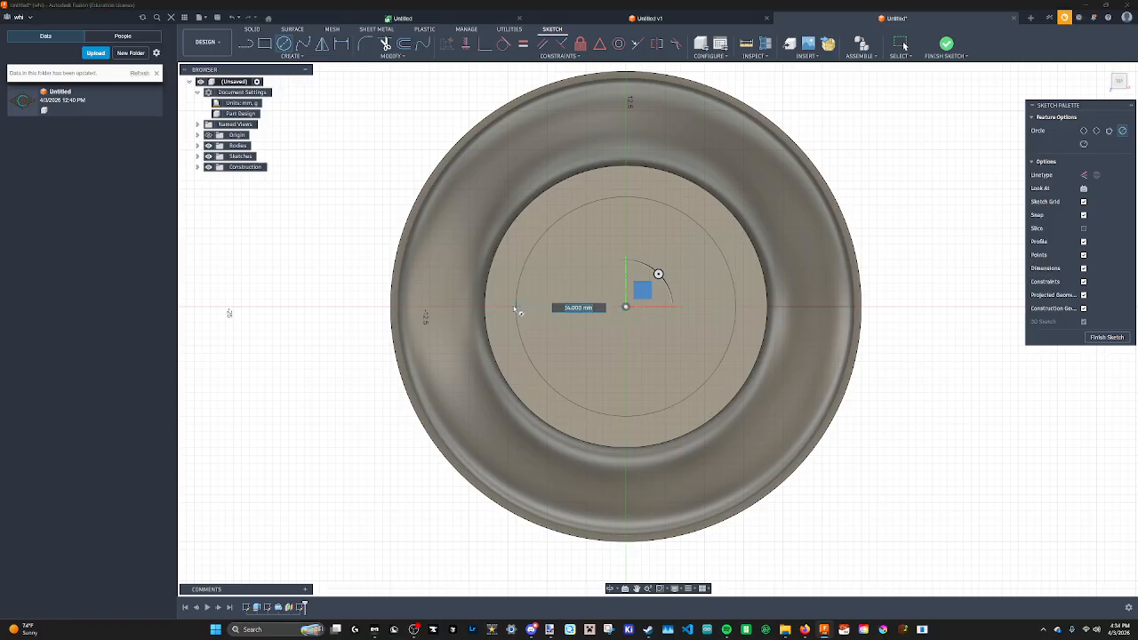
left_click(508, 307)
left_click(1117, 338)
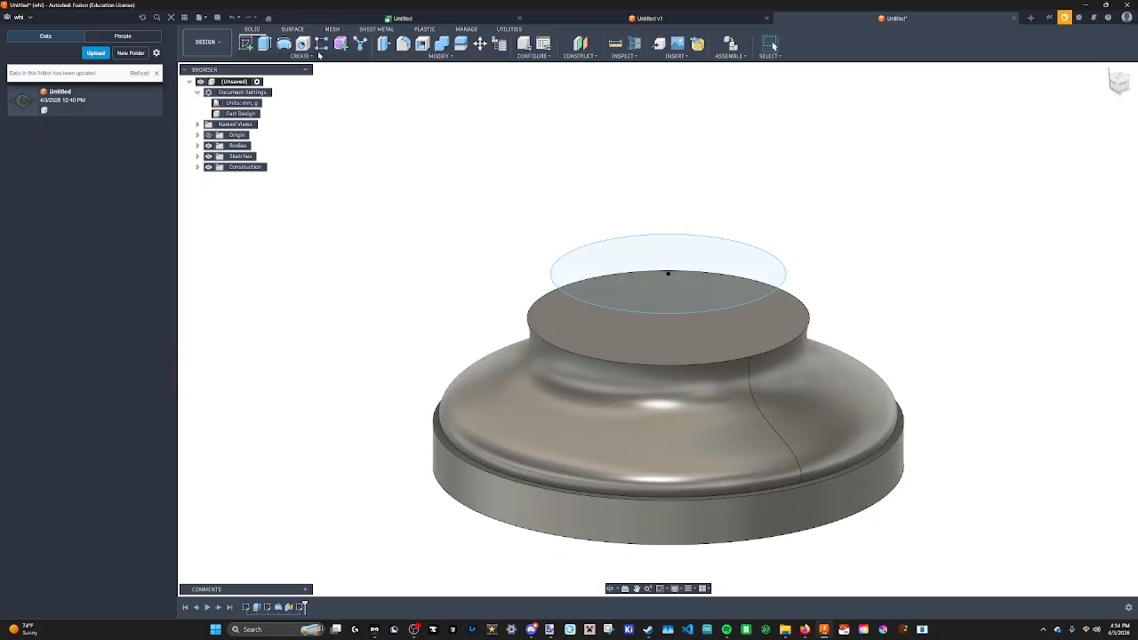
Loft from the base's top face to the new circle, joining the tapered section to the body.
left_click(316, 56)
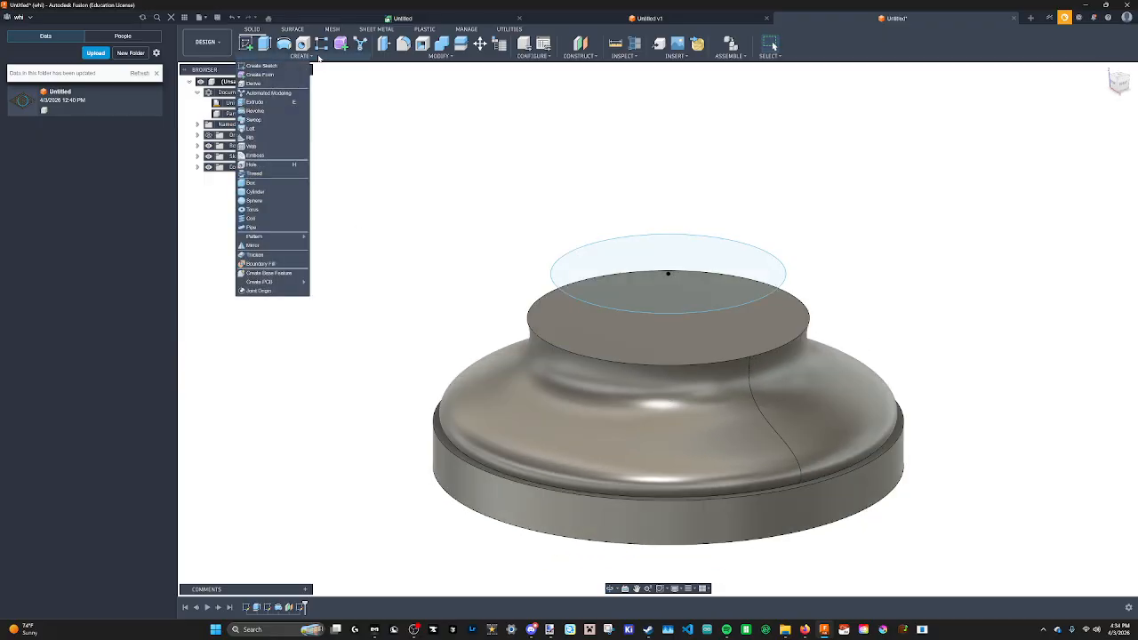
left_click(267, 122)
left_click(644, 342)
left_click(610, 303)
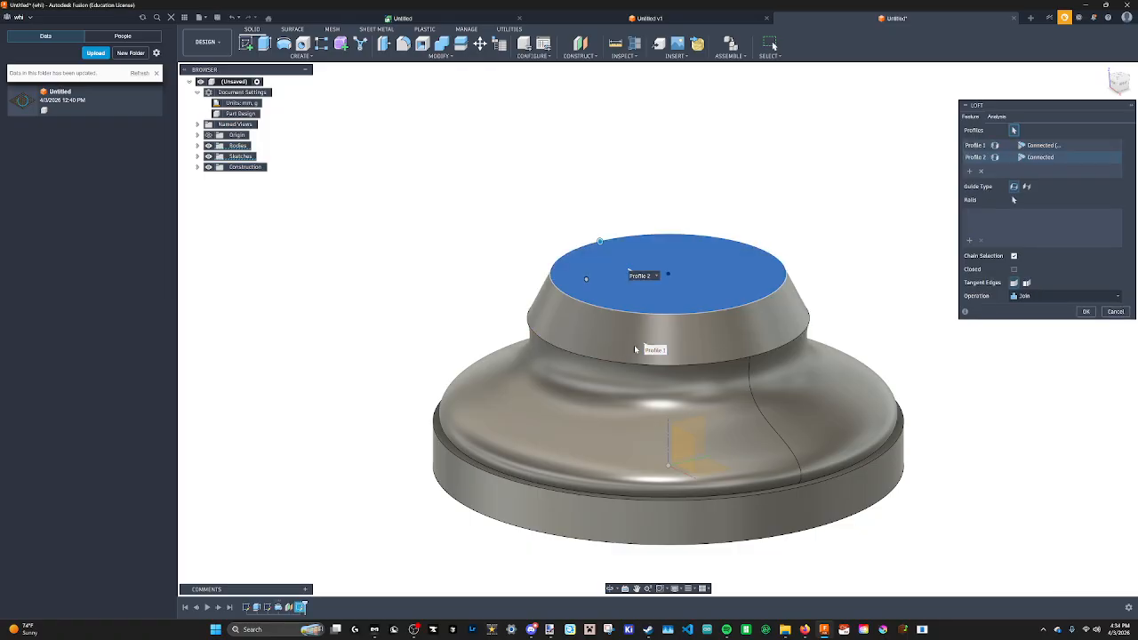
middle_click_drag(631, 311, 596, 363)
scroll(597, 363, "up", 4)
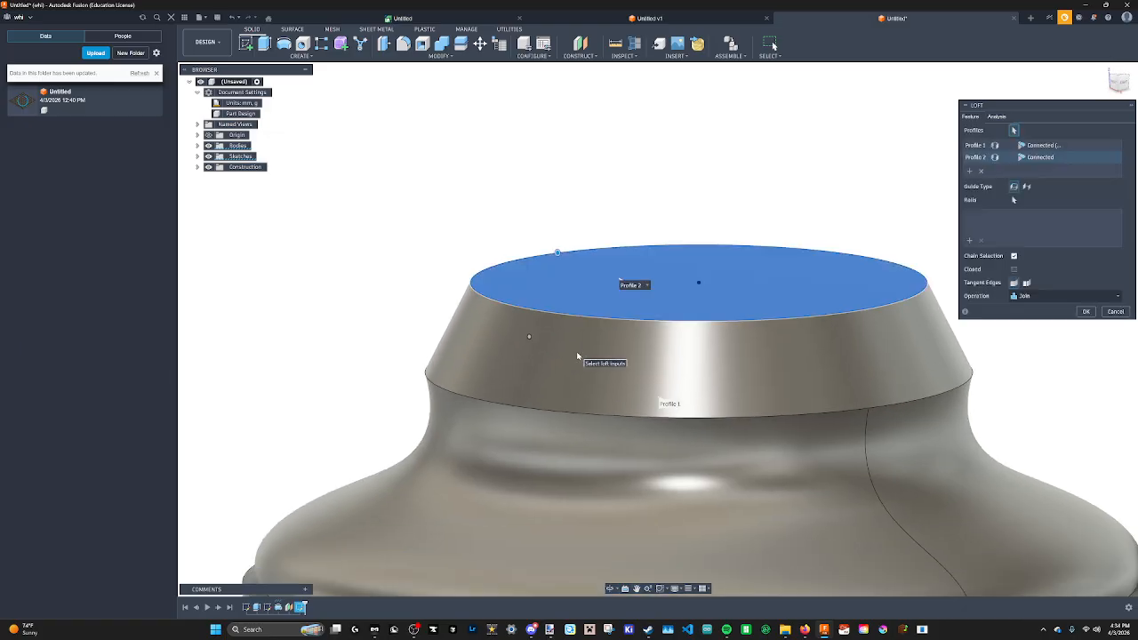
scroll(577, 356, "down", 2)
middle_click_drag(577, 356, 577, 307)
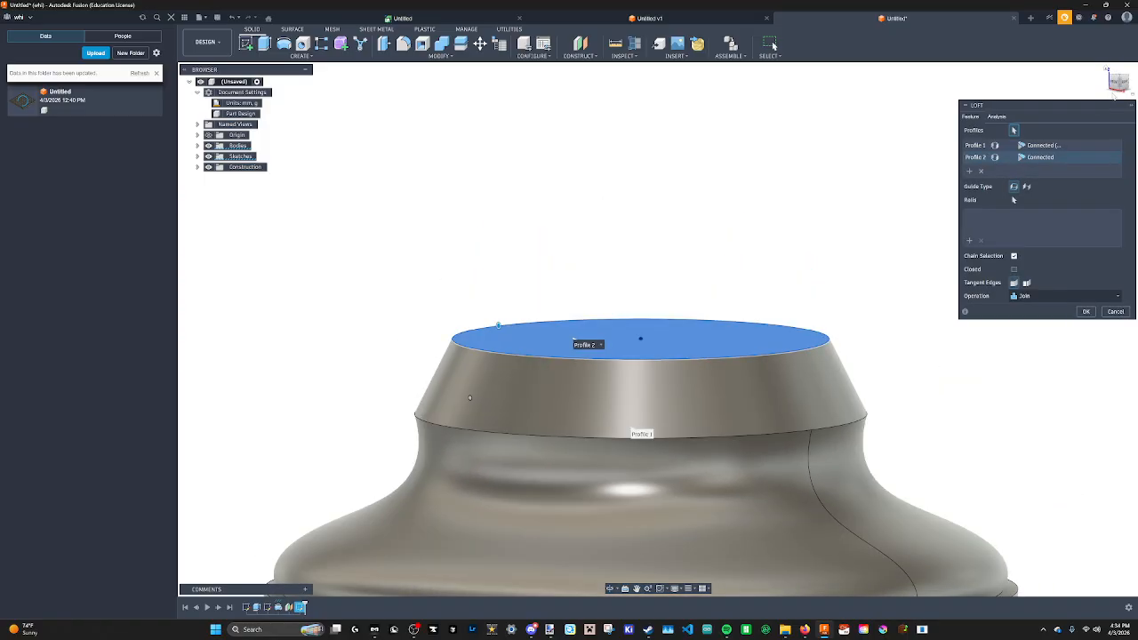
left_click(1119, 82)
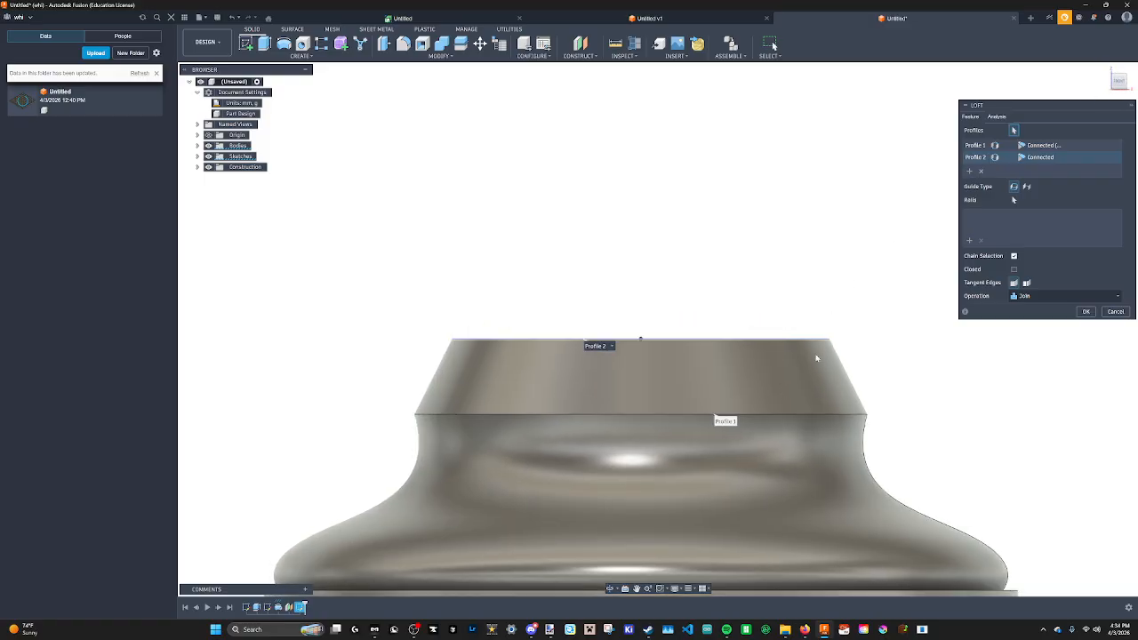
middle_click_drag(634, 227, 618, 311, "shift")
scroll(642, 348, "up", 1)
scroll(645, 355, "down", 5)
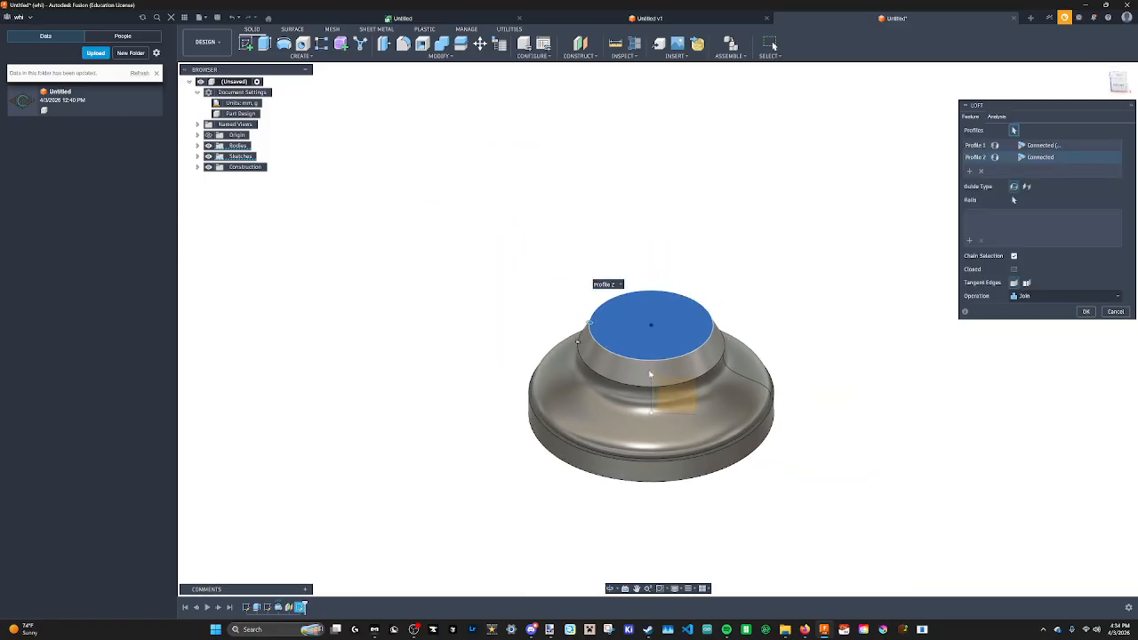
middle_click_drag(650, 374, 678, 309, "shift")
scroll(664, 328, "up", 3)
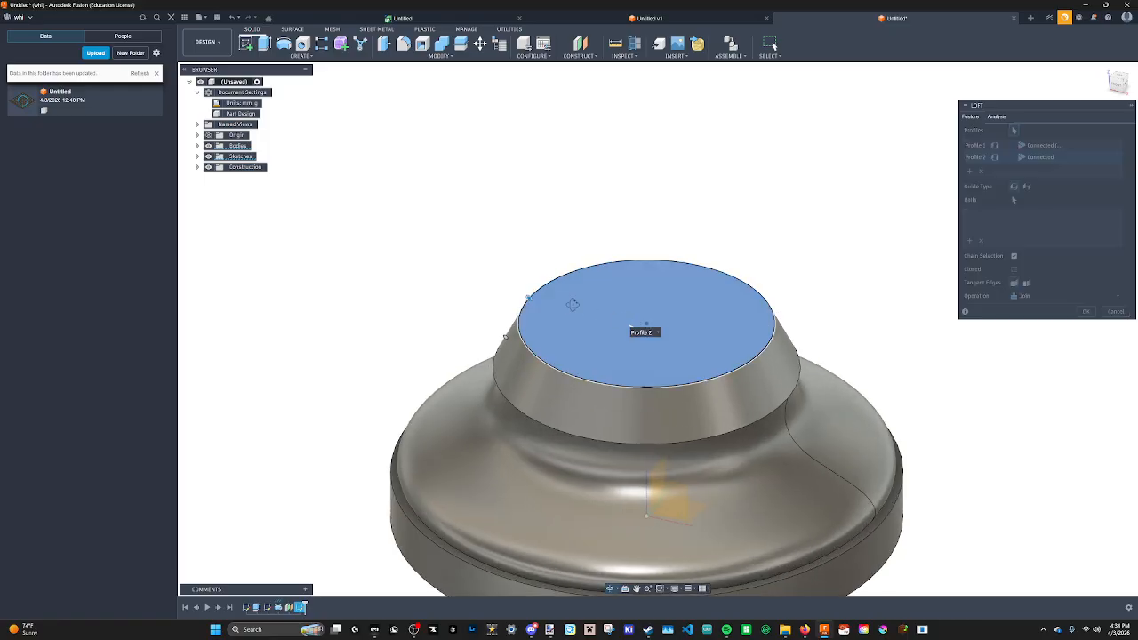
middle_click_drag(685, 339, 671, 360)
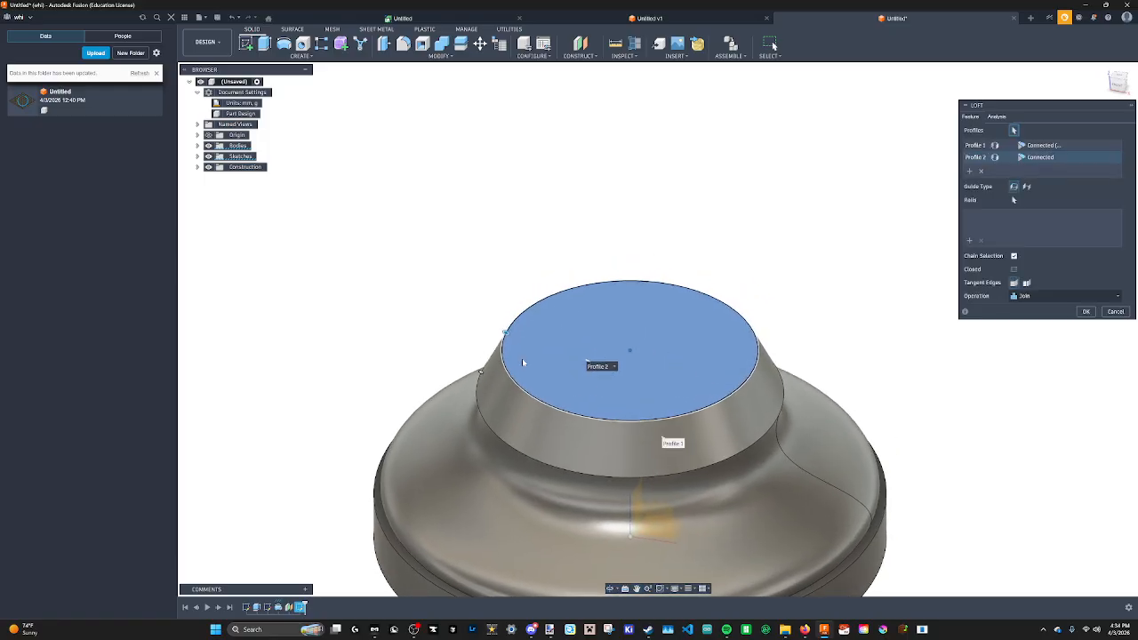
left_click(559, 366)
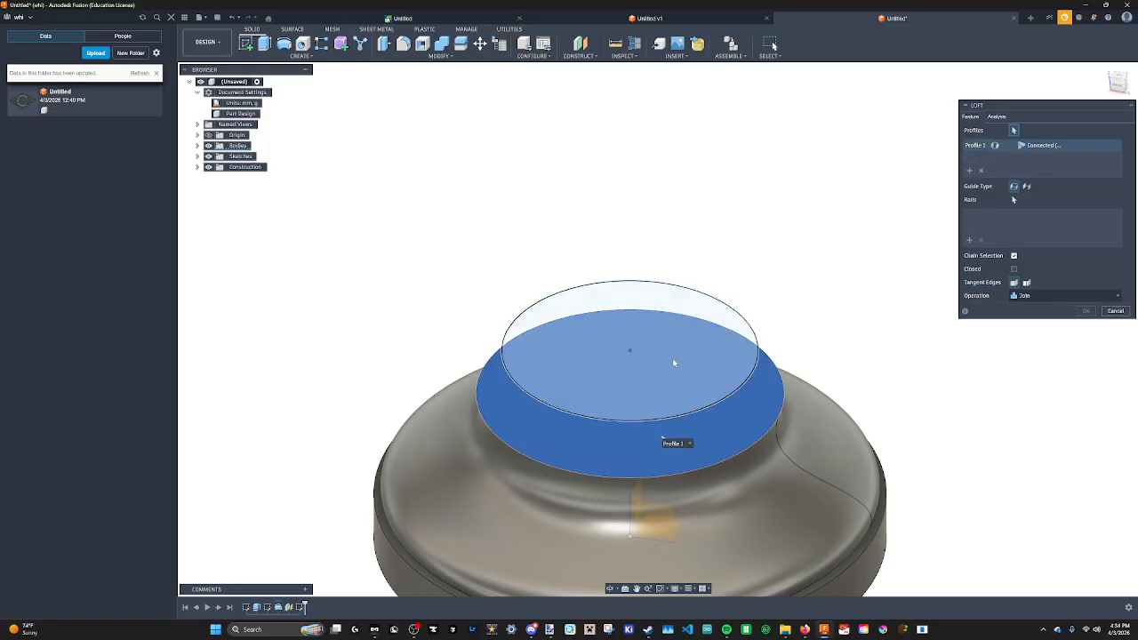
left_click(553, 346)
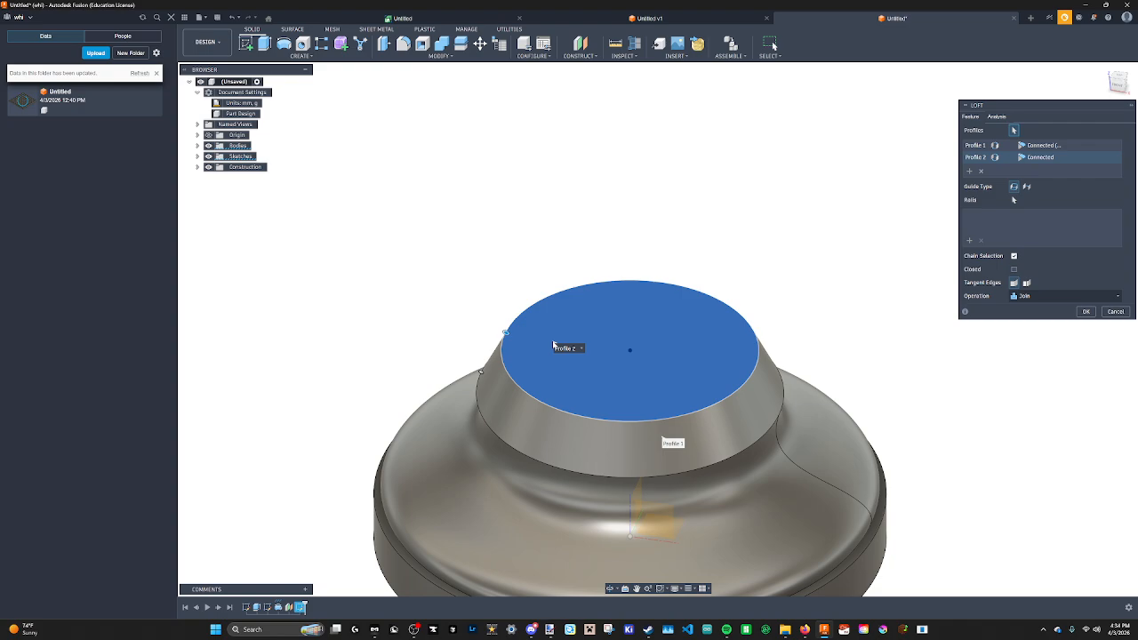
left_click(1086, 312)
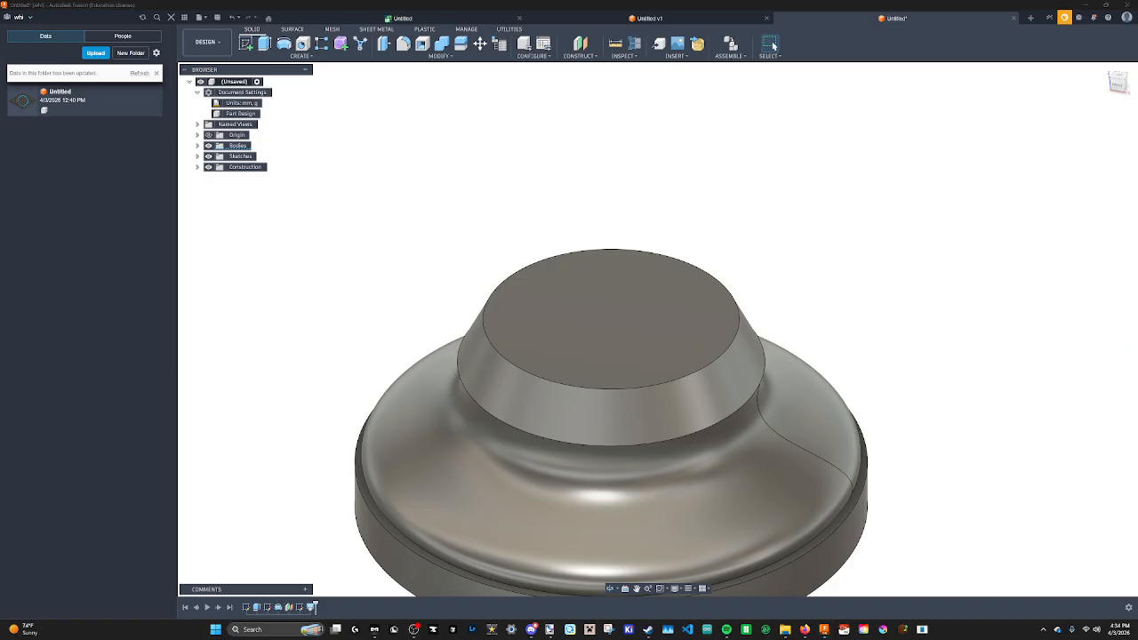
Check the numbered Paint.NET sketch and start a new sketch on a vertical origin plane through the pawn's axis.
left_click(549, 629)
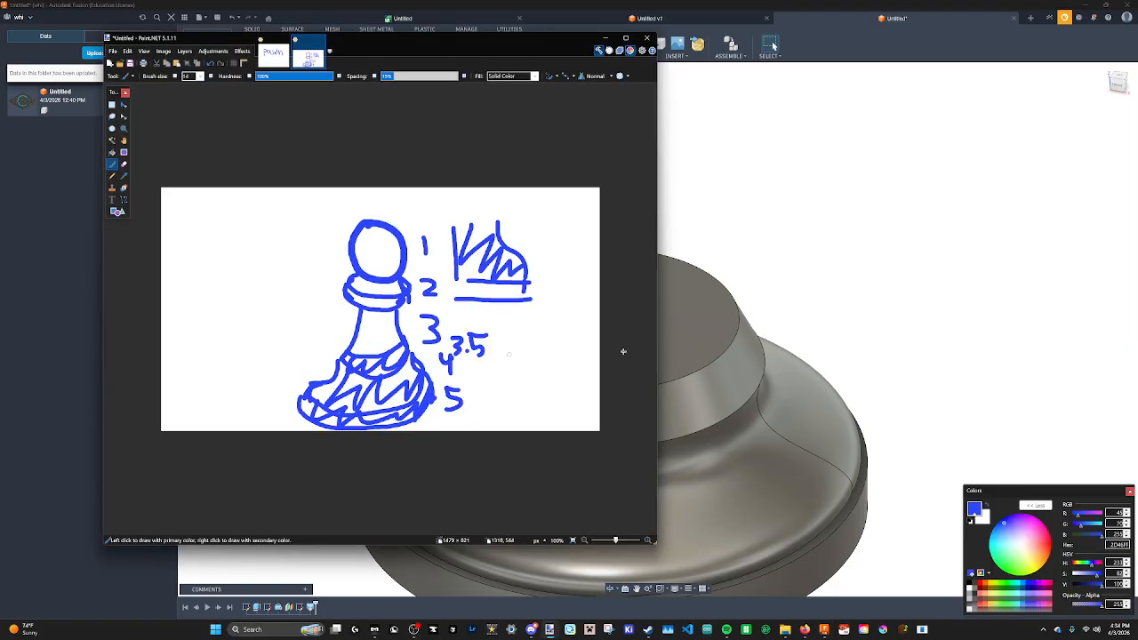
scroll(774, 358, "down", 4)
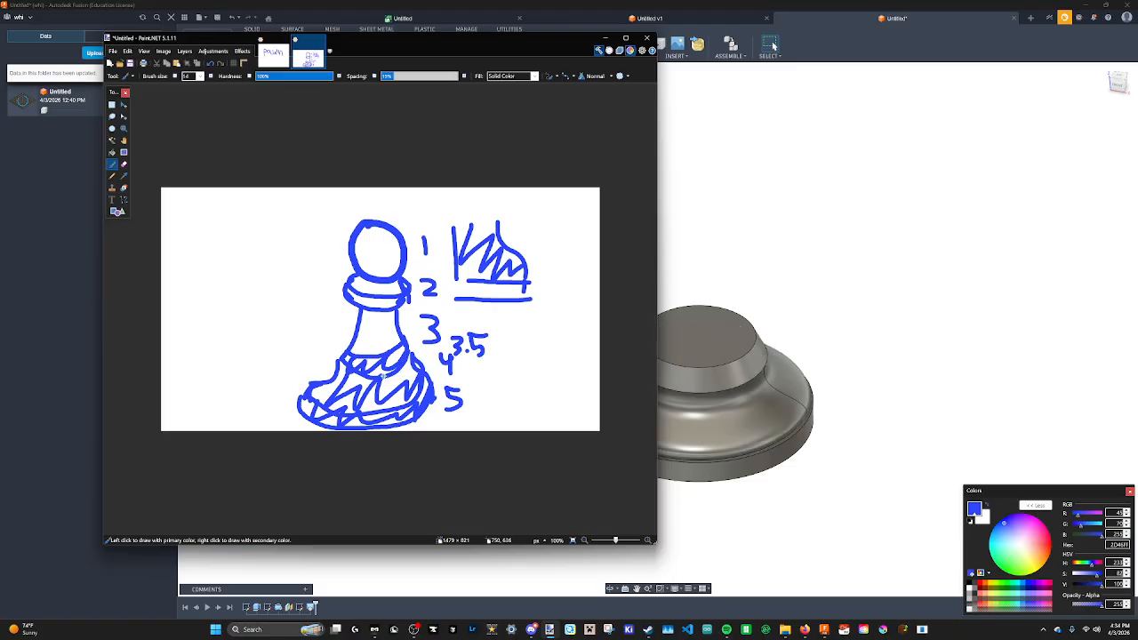
left_click(275, 29)
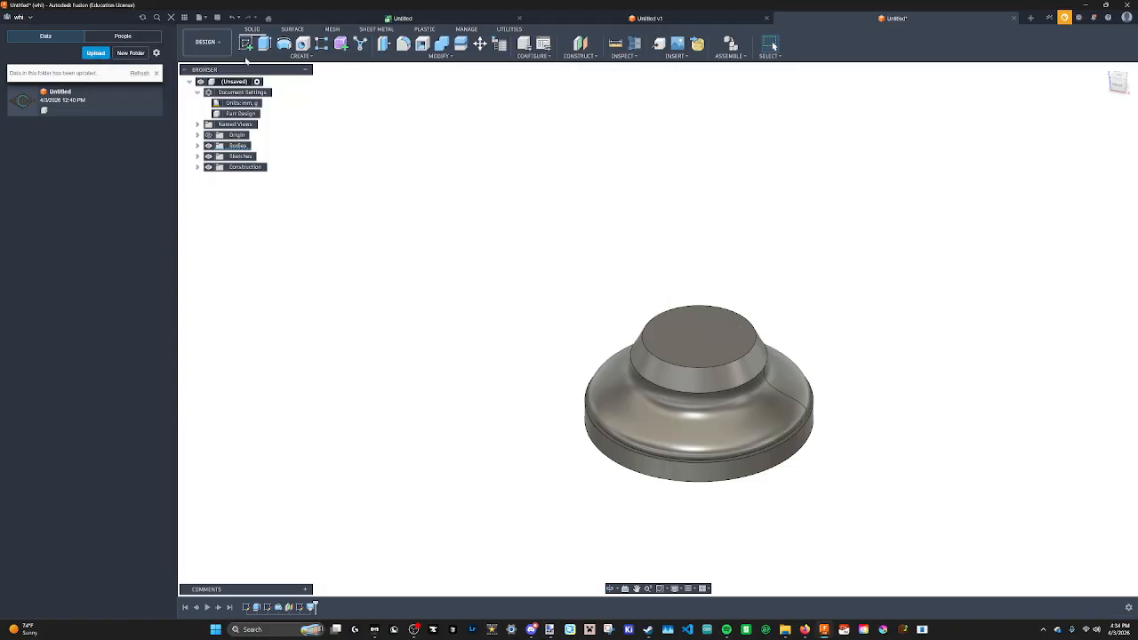
left_click(292, 56)
left_click(276, 72)
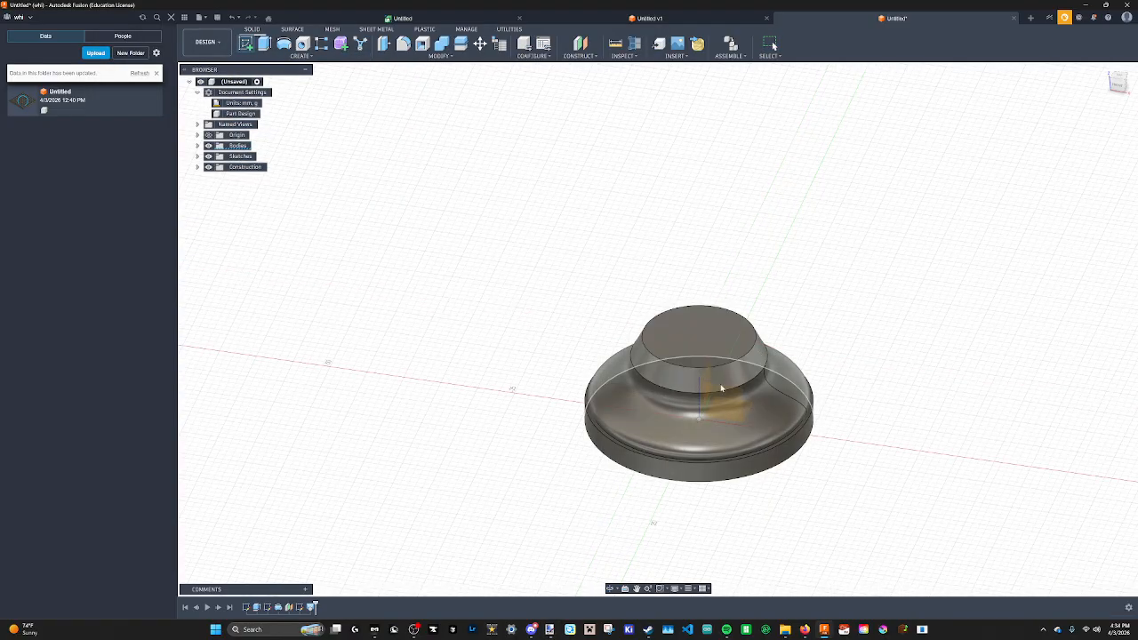
left_click(719, 404)
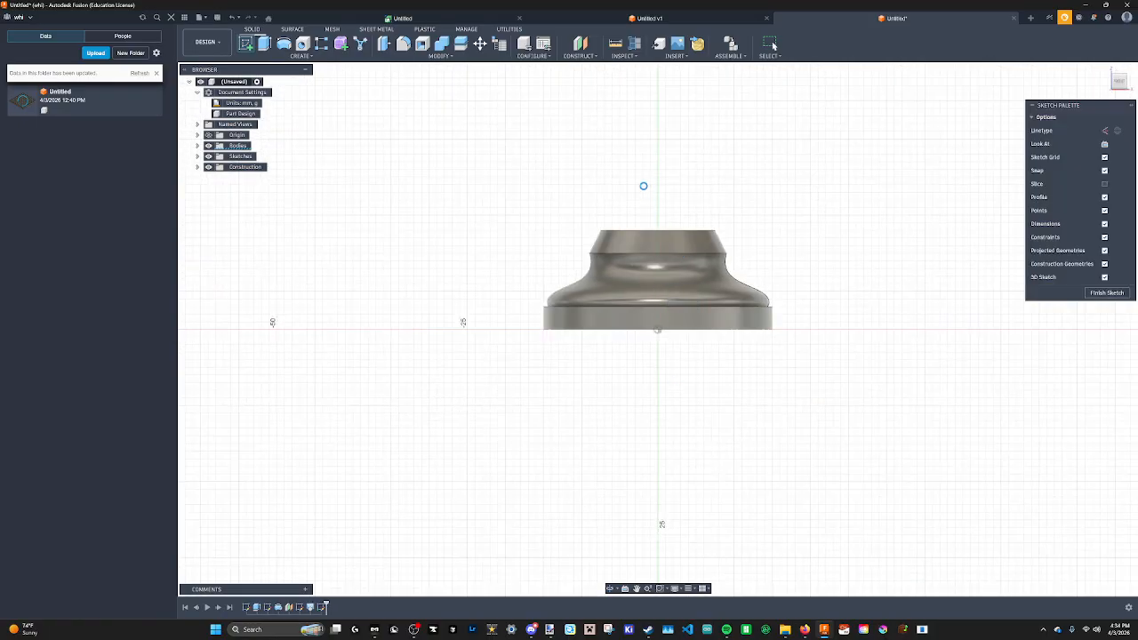
mouse_move(805, 630)
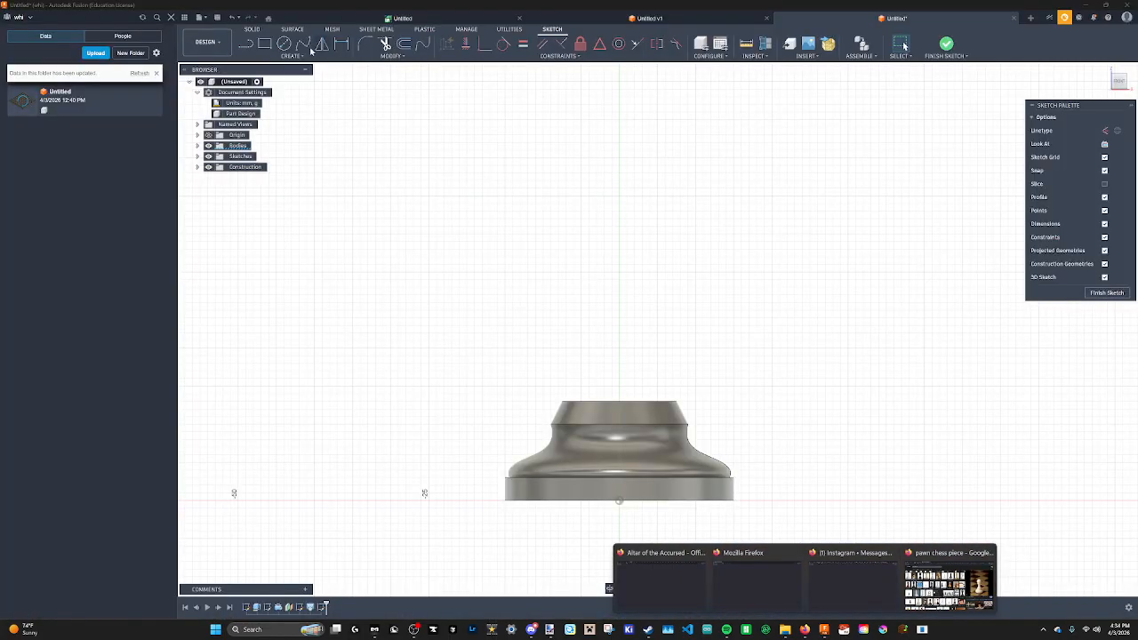
left_click(305, 46)
scroll(613, 387, "down", 2)
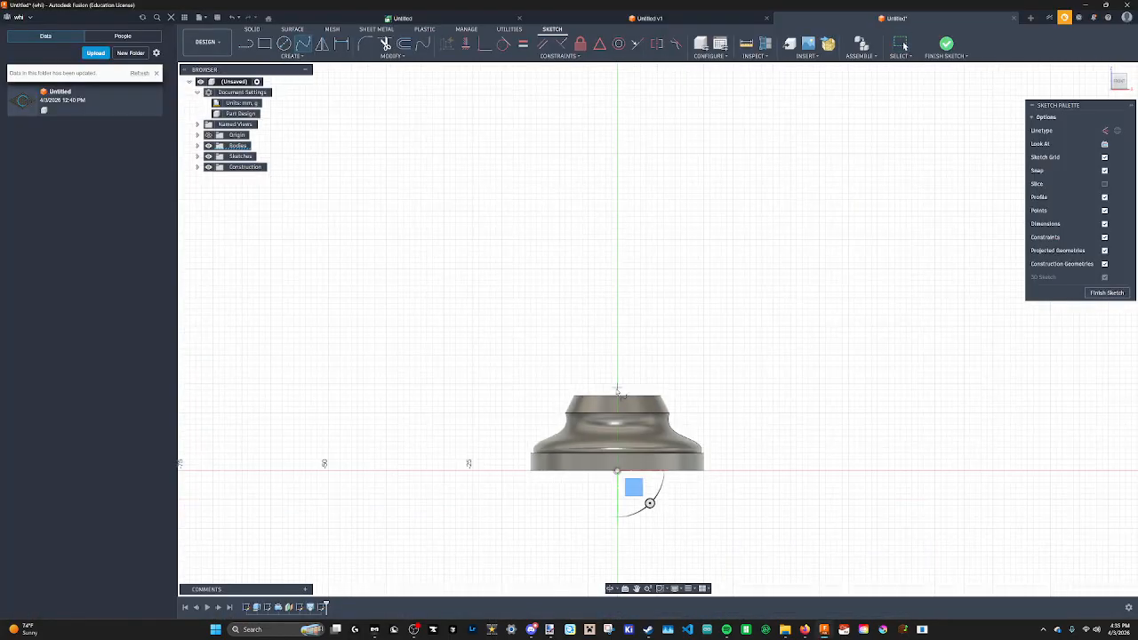
scroll(606, 392, "up", 6)
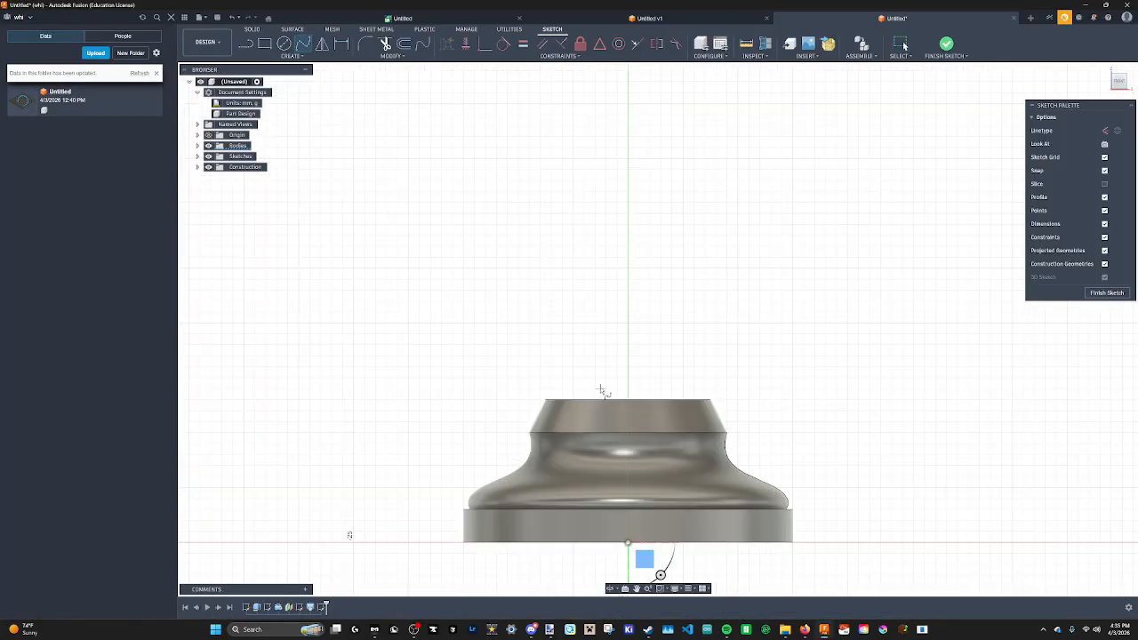
left_click(253, 46)
scroll(533, 383, "up", 4)
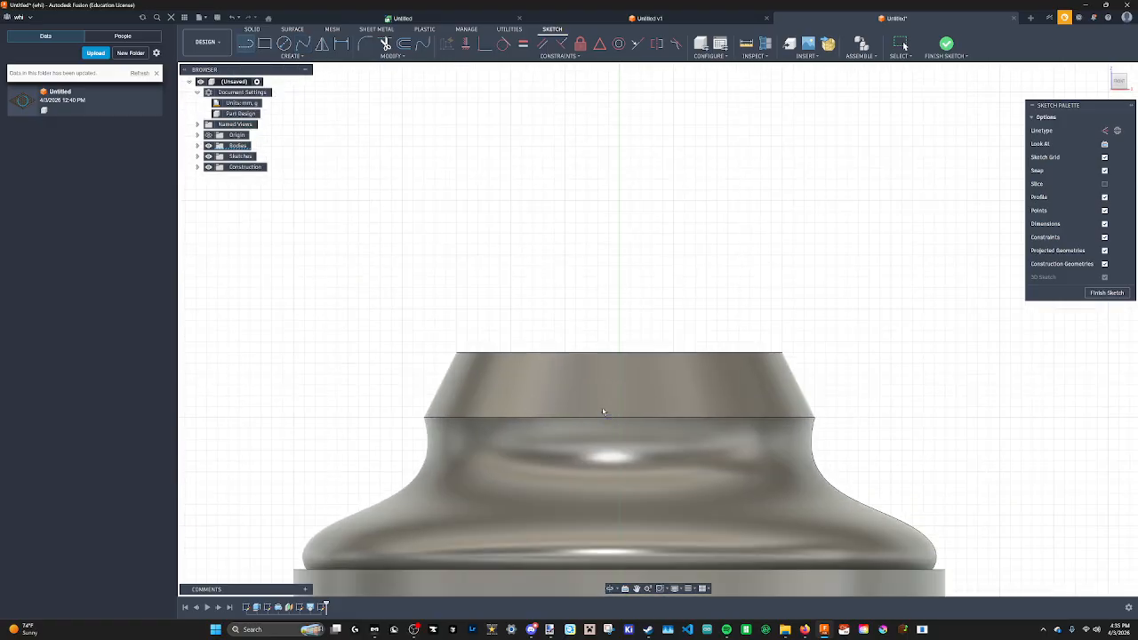
left_click(303, 43)
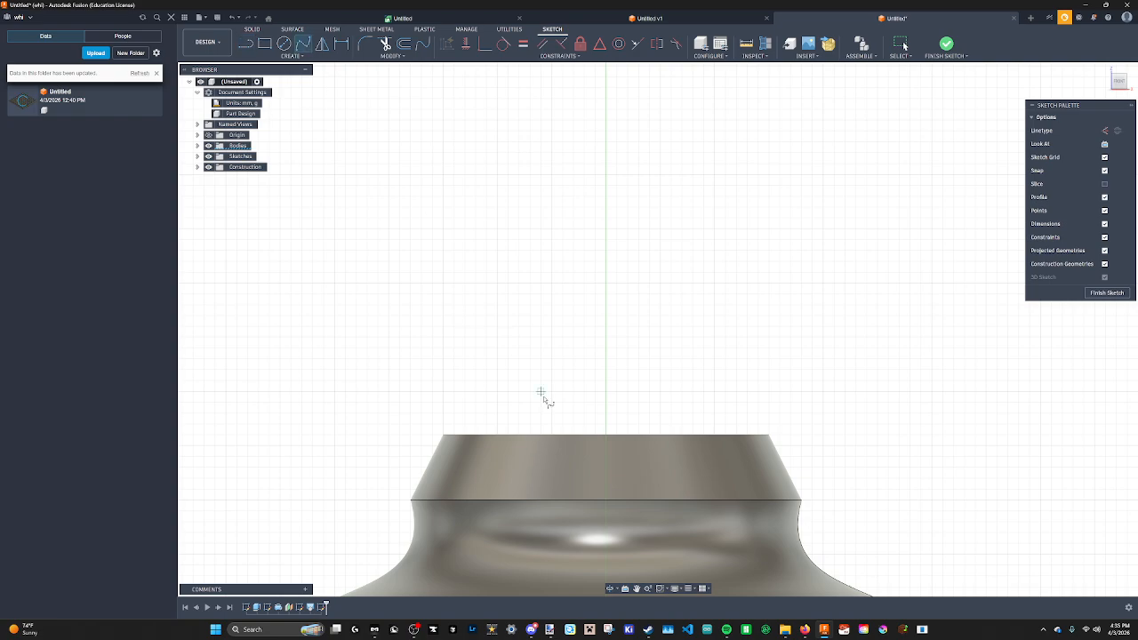
scroll(511, 275, "down", 3)
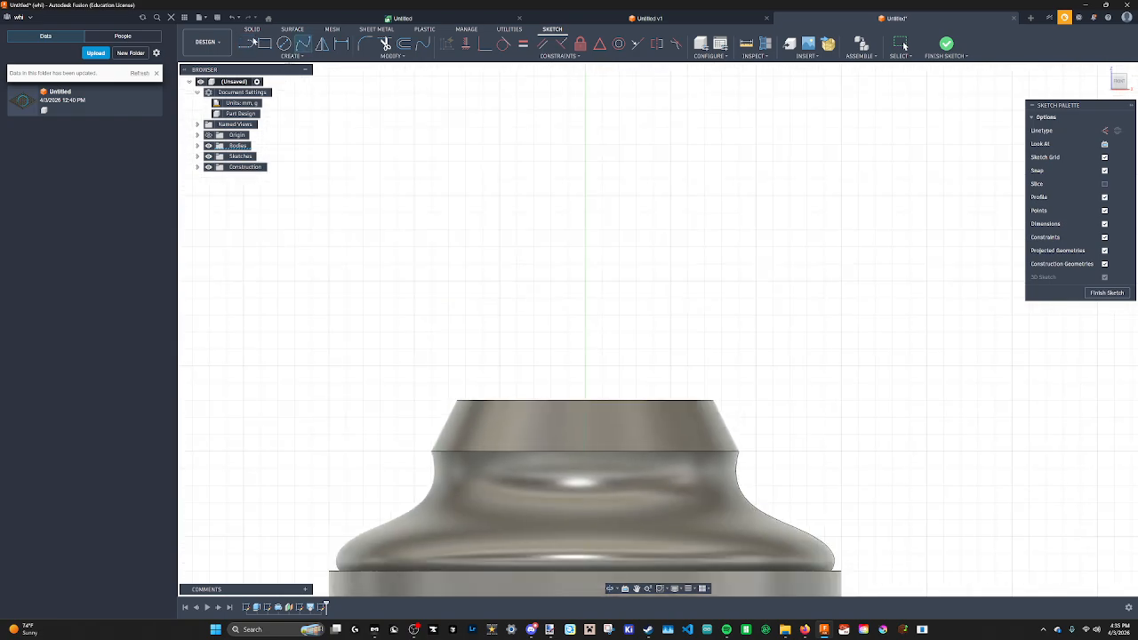
left_click(246, 45)
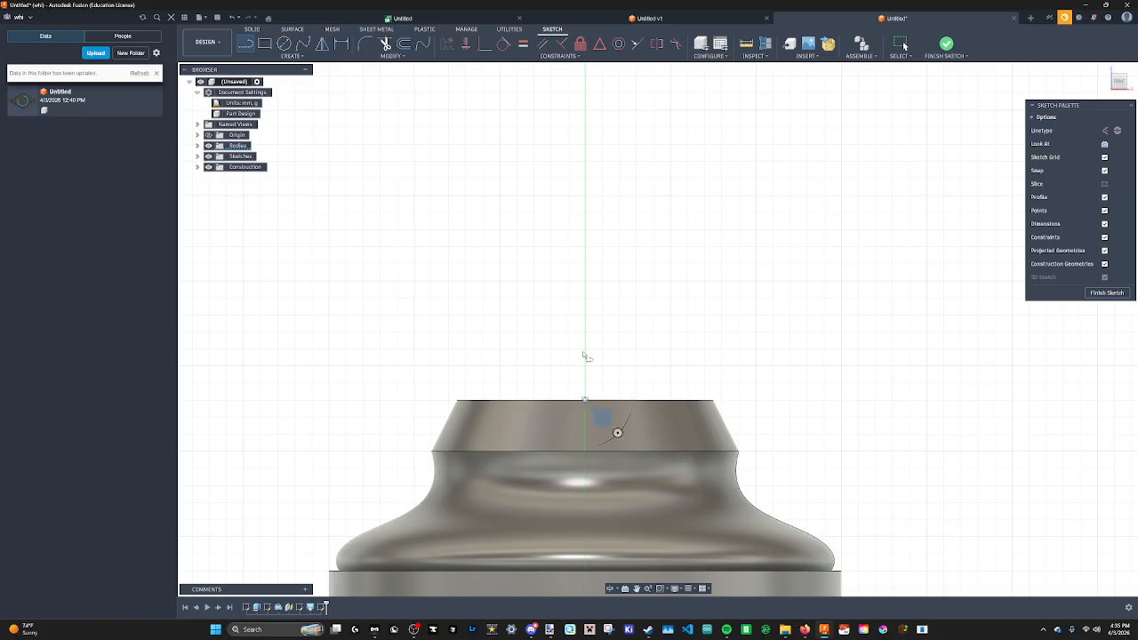
left_click(584, 400)
scroll(587, 114, "down", 5)
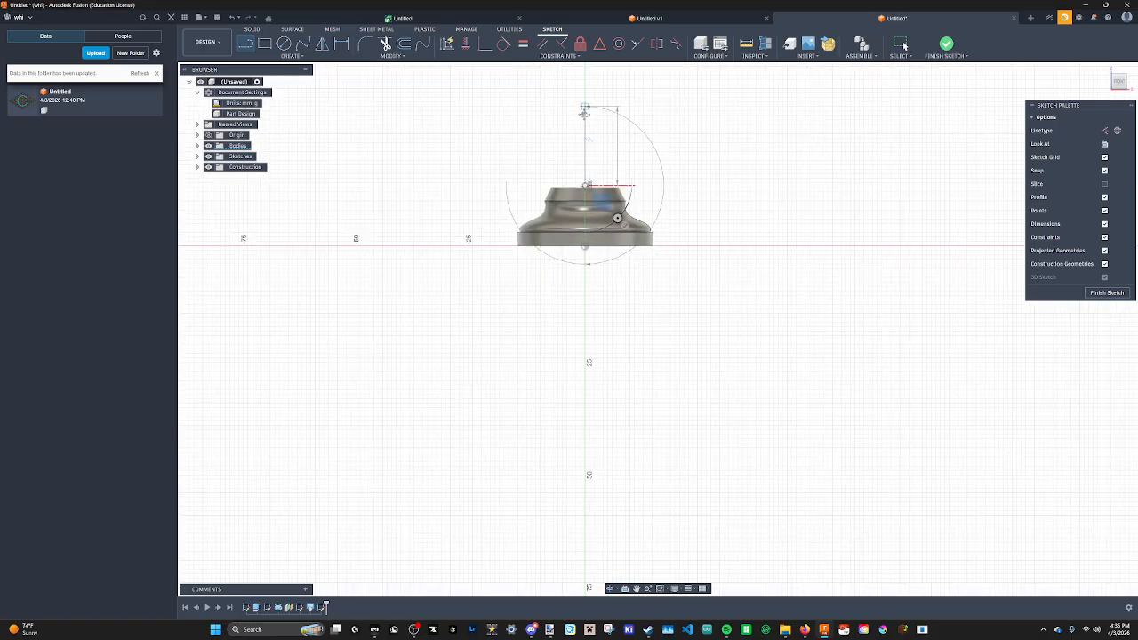
scroll(584, 112, "down", 2)
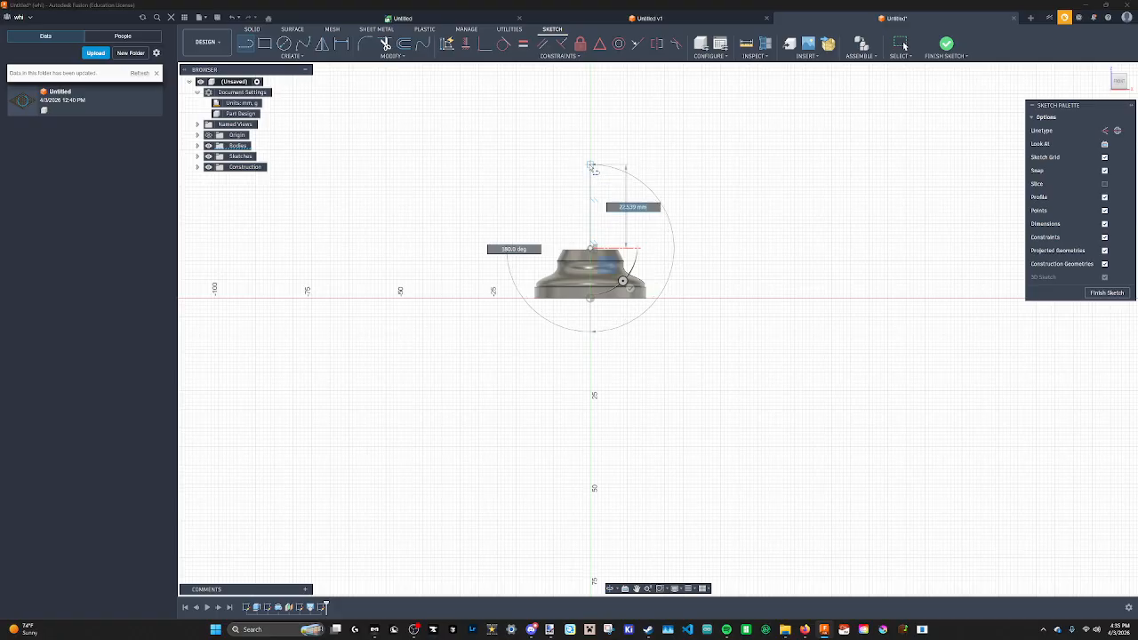
scroll(590, 178, "up", 6)
scroll(593, 196, "up", 3)
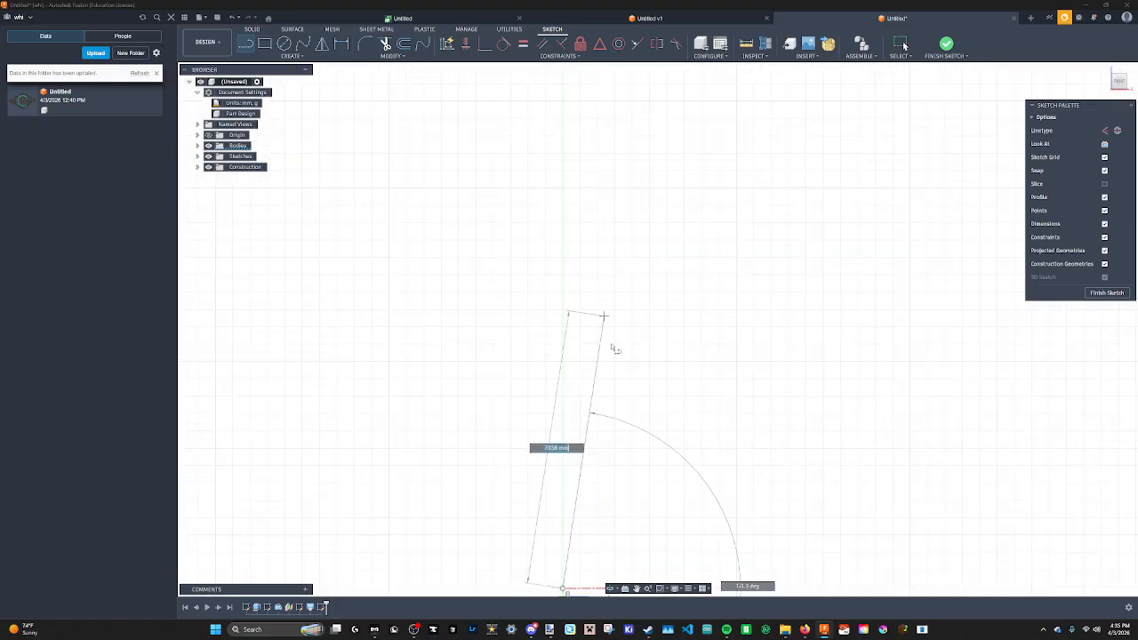
middle_click_drag(609, 416, 597, 134)
key("Escape")
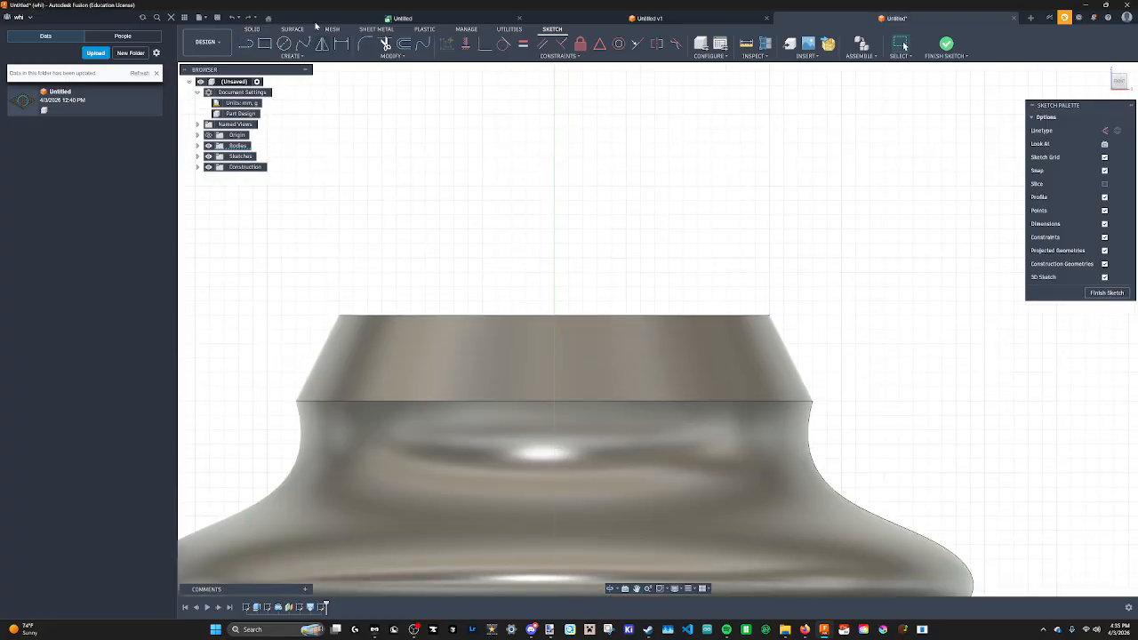
Draw a 20 mm vertical line up the axis from the top face's centre, with a short horizontal line outward at its top.
left_click(251, 44)
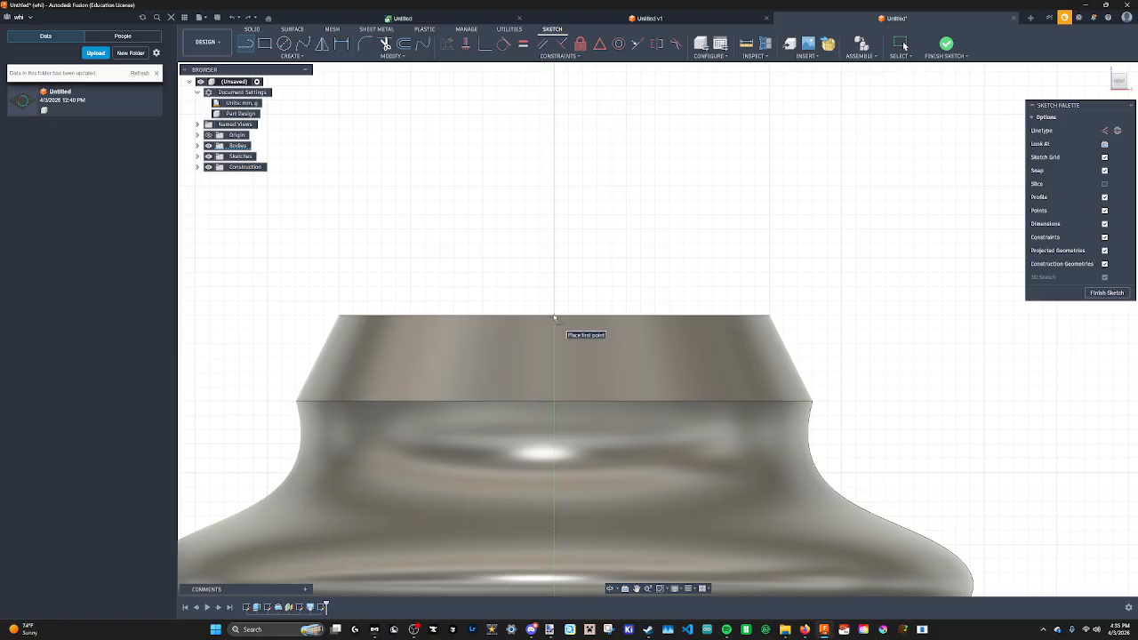
left_click(554, 318)
scroll(584, 338, "down", 3)
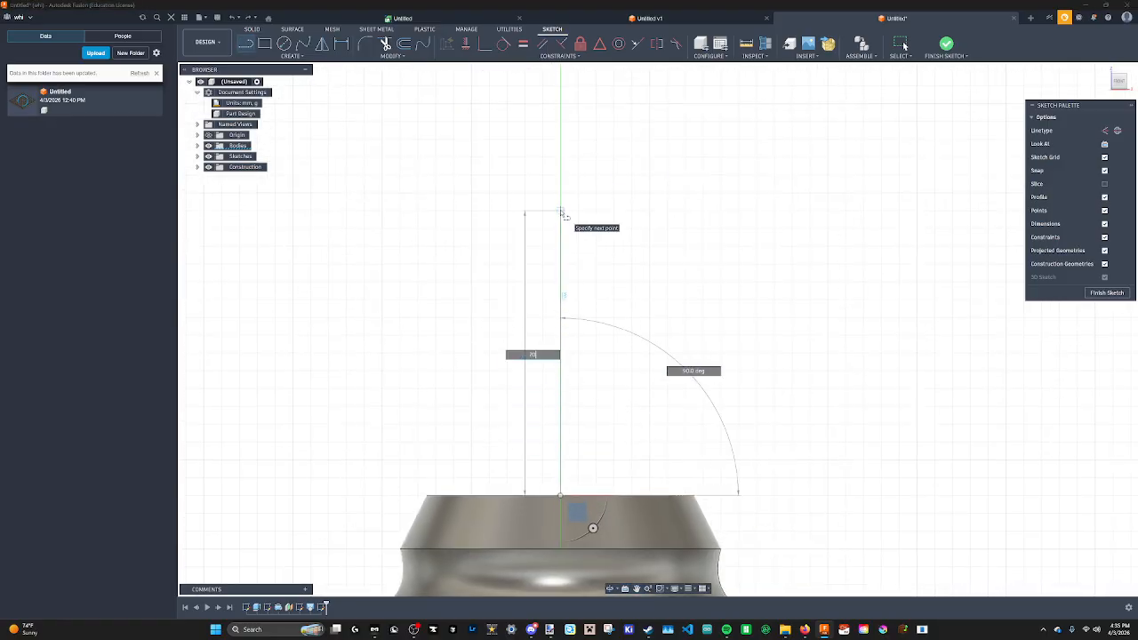
type("20")
key("Return")
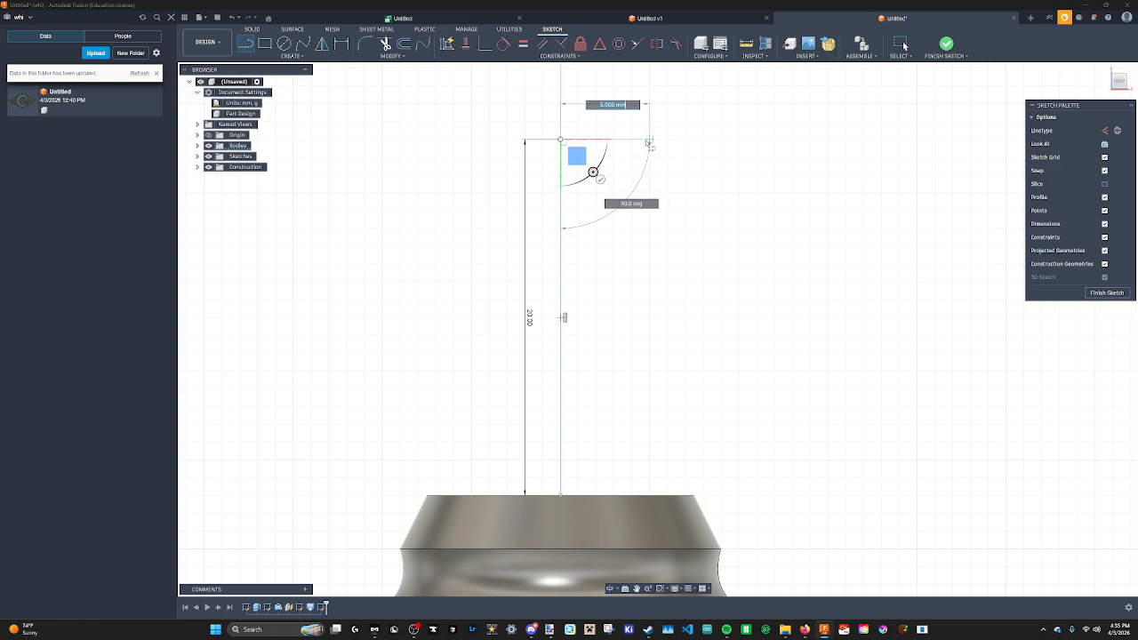
left_click(633, 141)
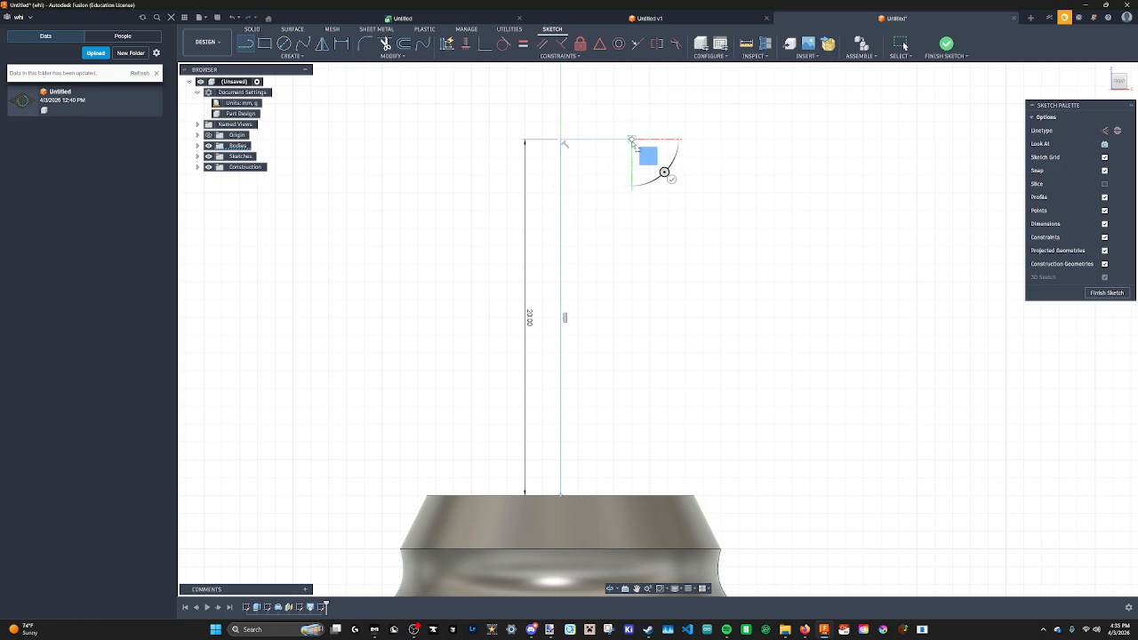
Draw a fit point spline from the horizontal line's outer end curving down to the tapered section's top edge.
left_click(301, 46)
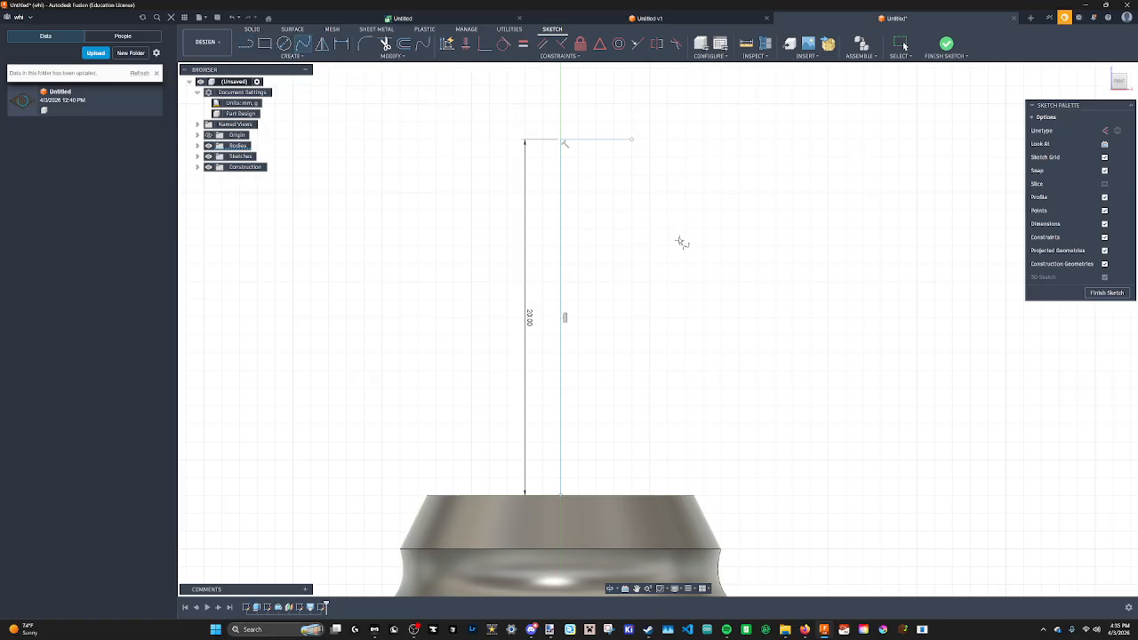
left_click(632, 141)
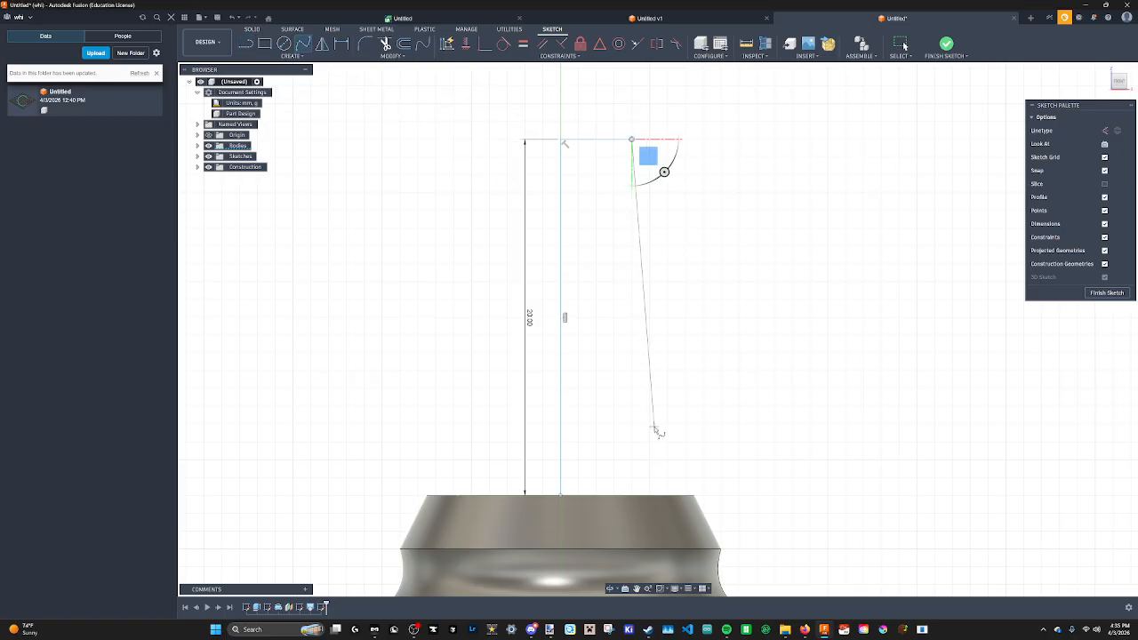
left_click(647, 413)
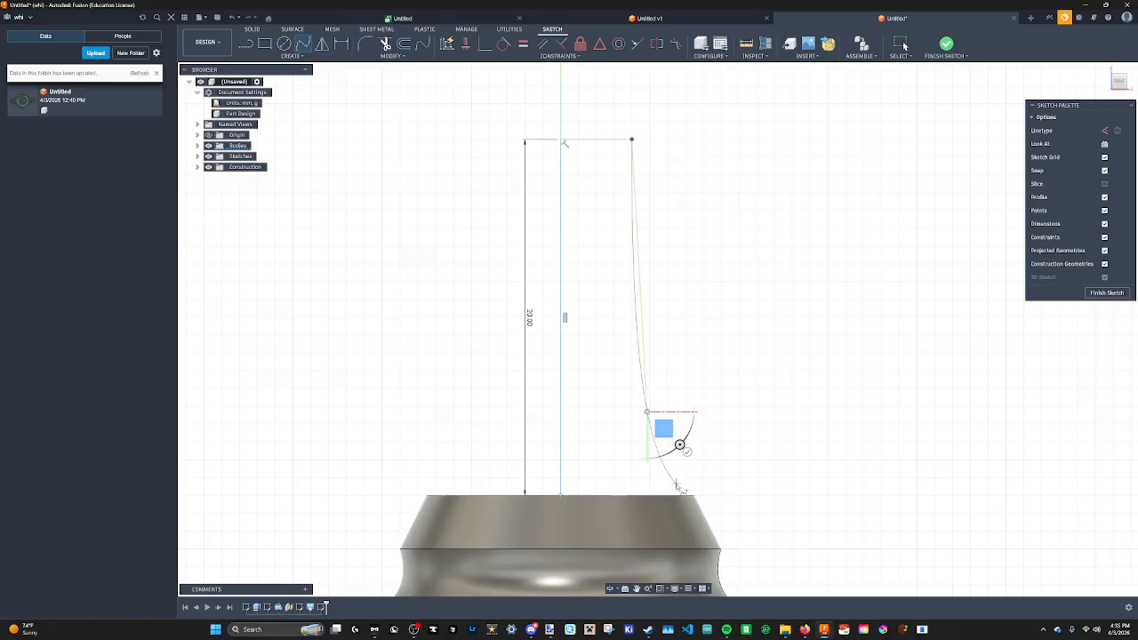
mouse_move(806, 632)
mouse_move(970, 591)
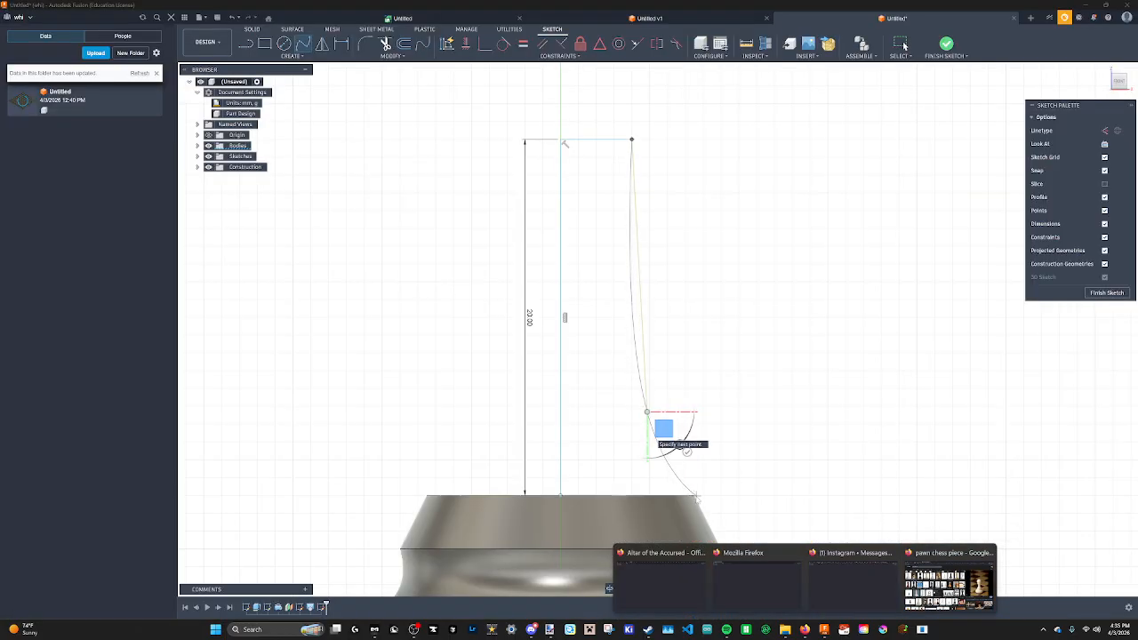
left_click(668, 480)
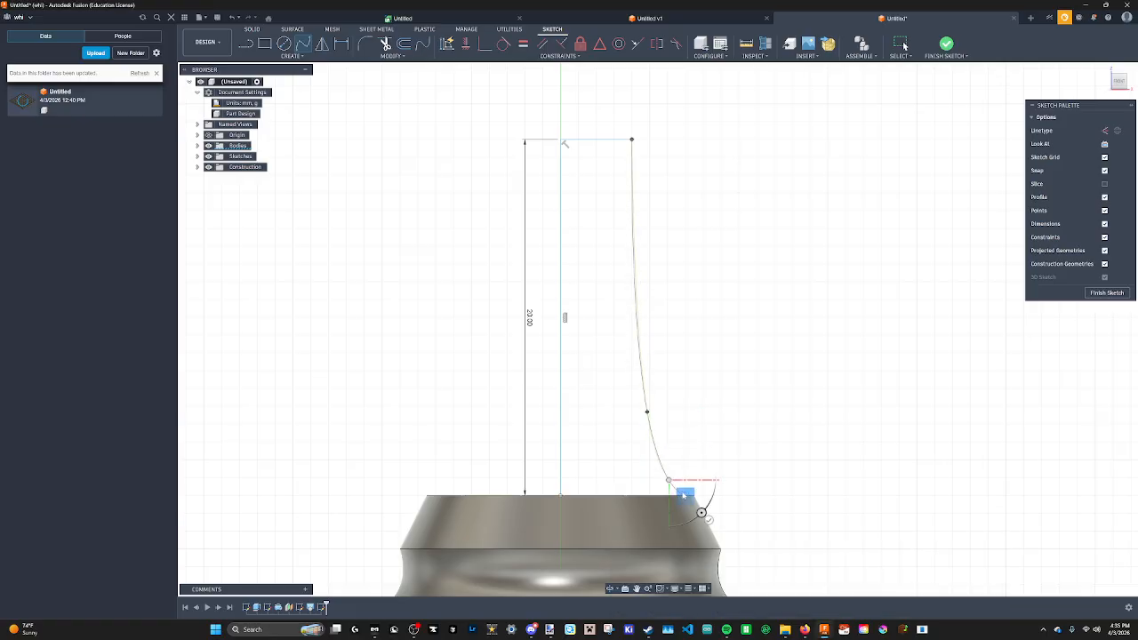
scroll(686, 495, "up", 8)
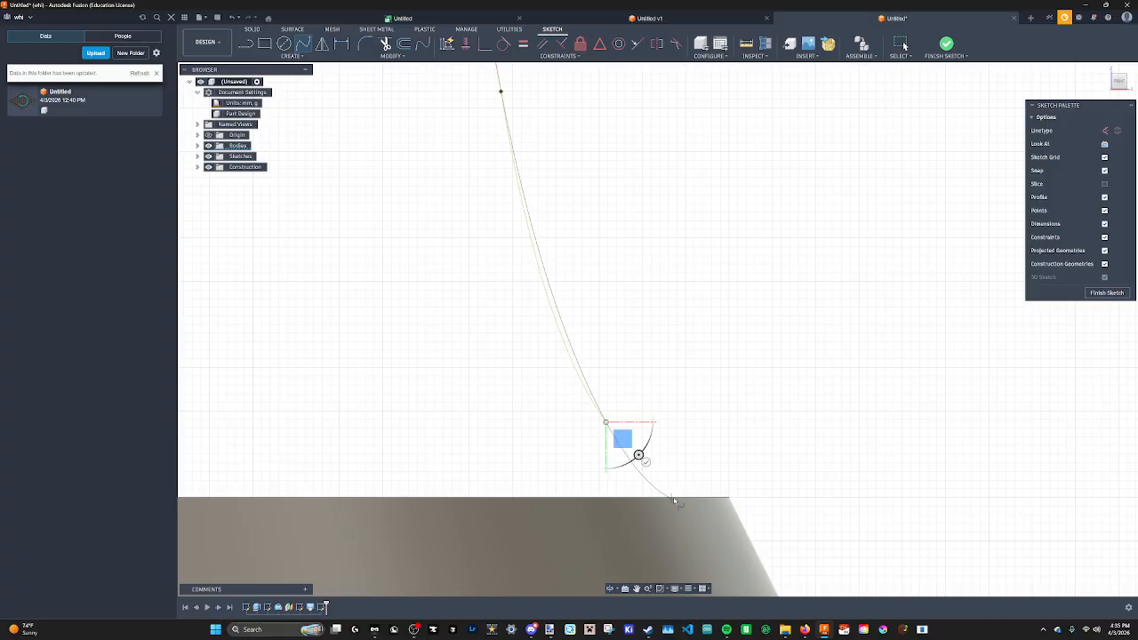
left_click(689, 498)
scroll(687, 413, "down", 6)
scroll(685, 414, "up", 3)
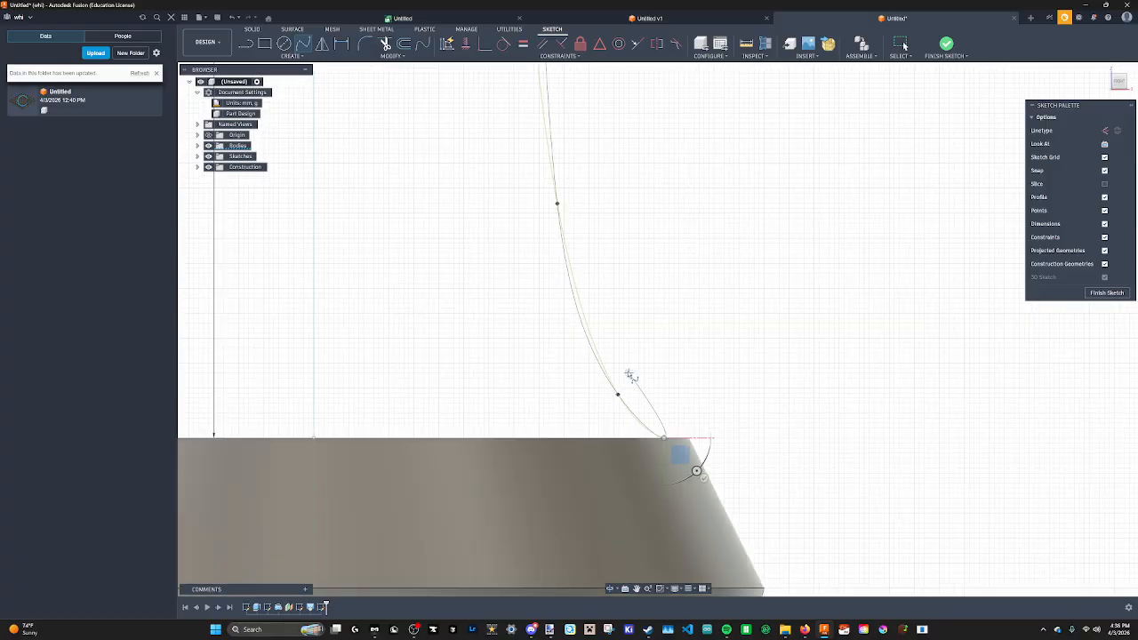
scroll(629, 374, "down", 3)
Close the profile with a line along the top face from the axis to the spline's end, and finish the sketch.
left_click(249, 47)
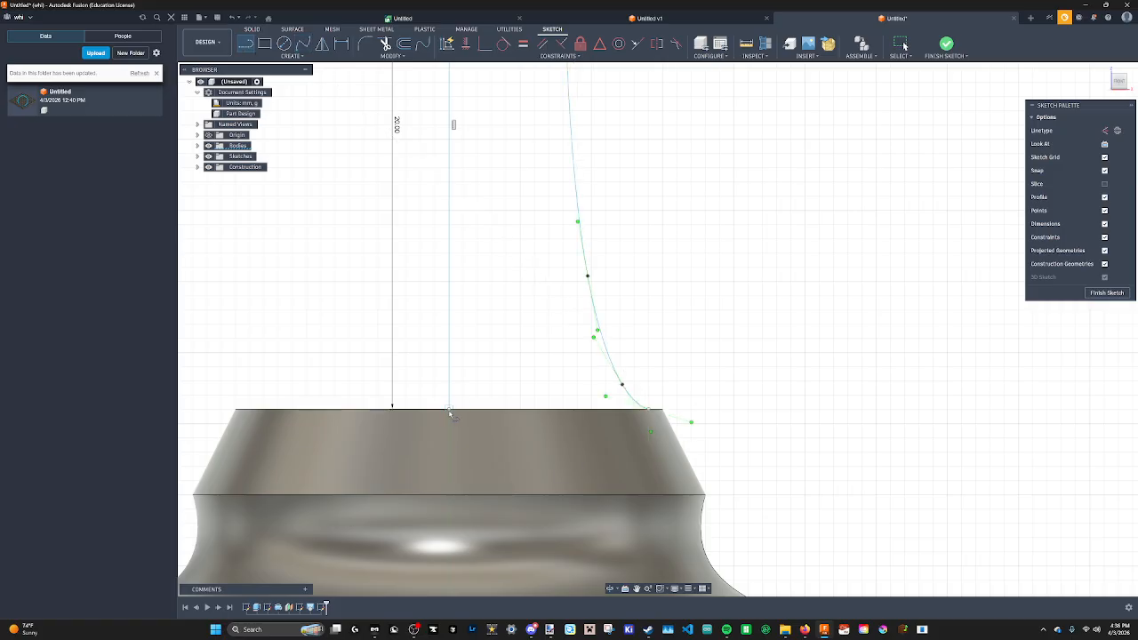
left_click(648, 410)
scroll(693, 355, "down", 1)
scroll(705, 279, "down", 5)
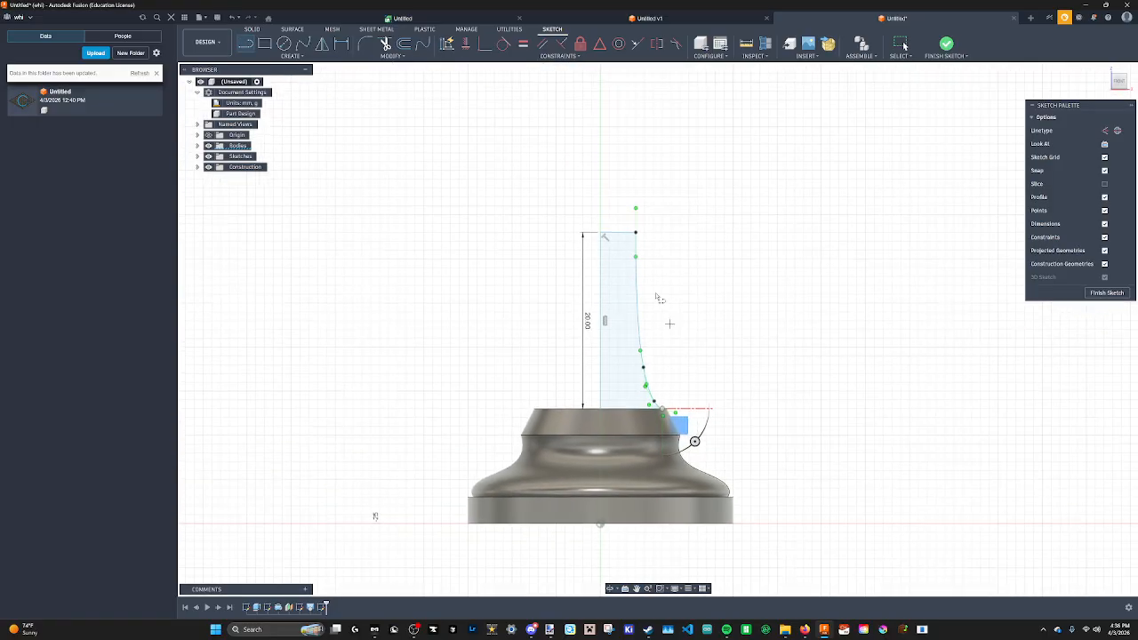
middle_click_drag(671, 260, 661, 315)
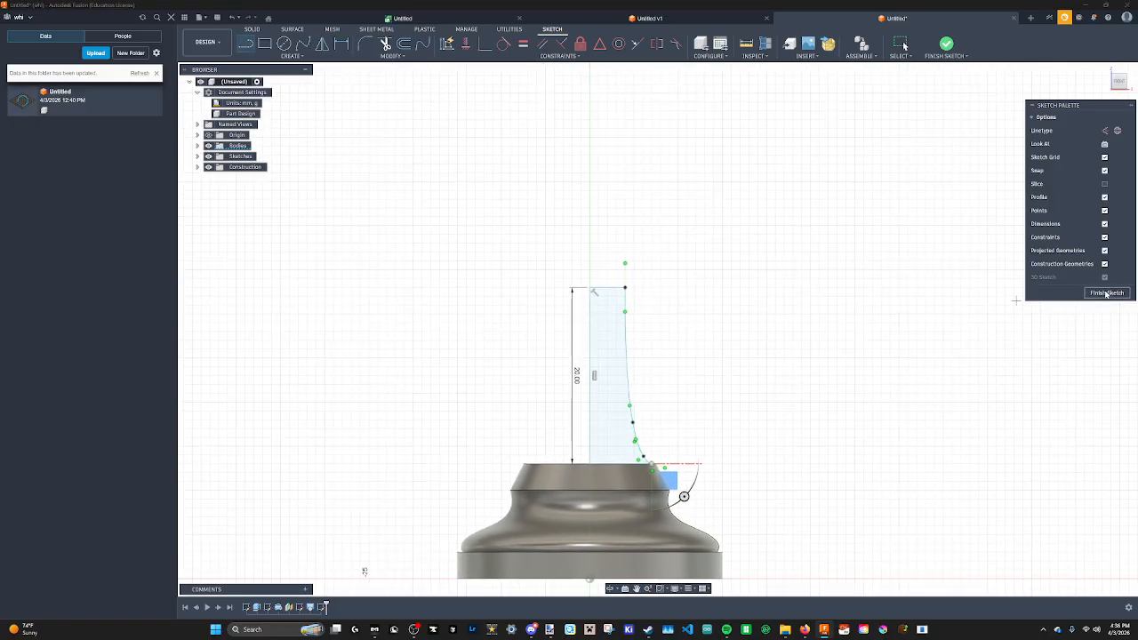
left_click(1108, 293)
Revolve the neck profile 360 degrees around the axis line as a new body.
middle_click_drag(495, 254, 528, 239, "shift")
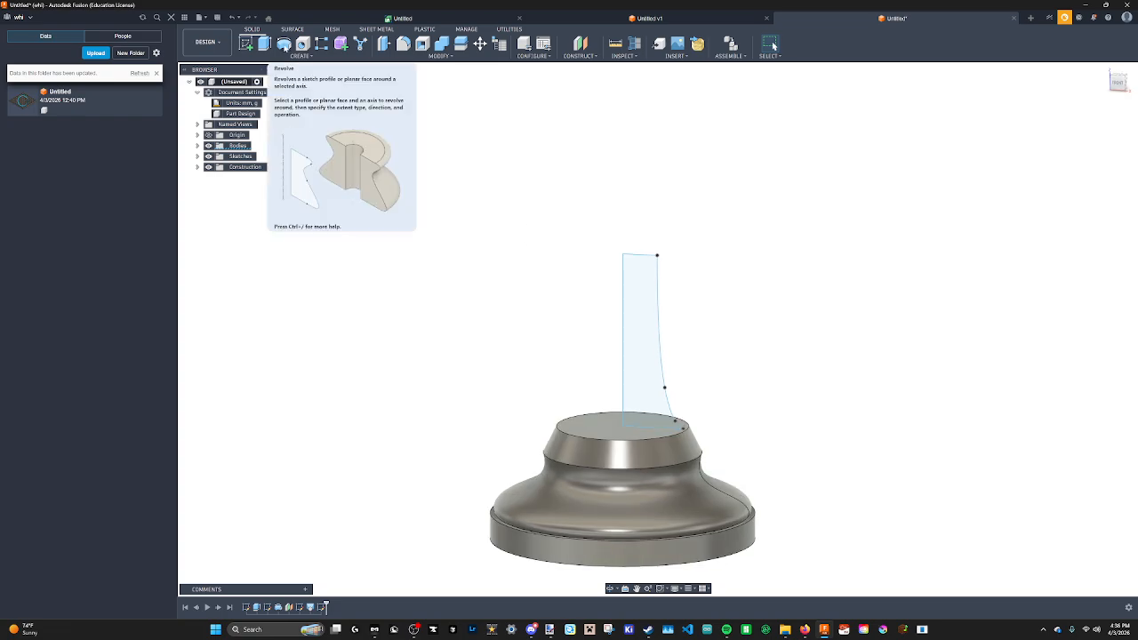
left_click(285, 44)
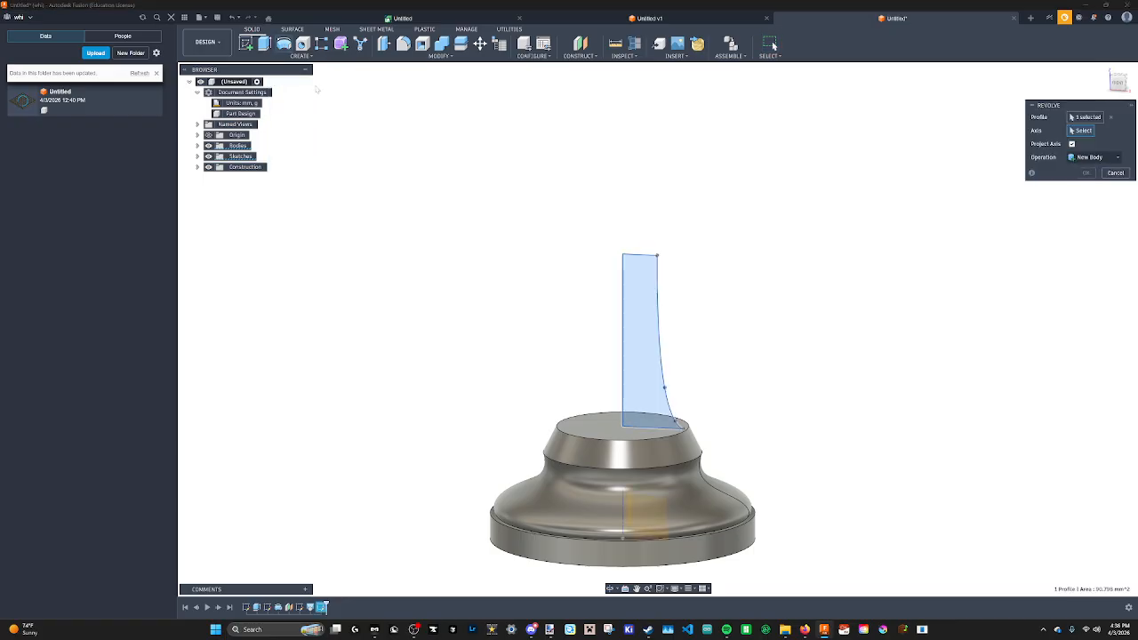
left_click(623, 320)
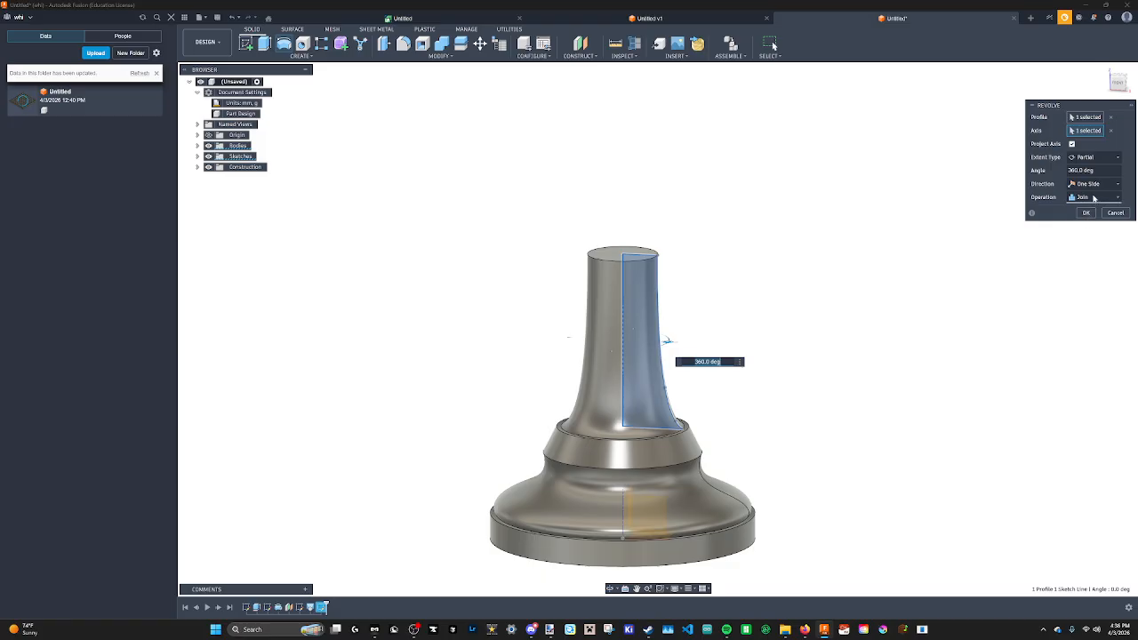
left_click(1094, 197)
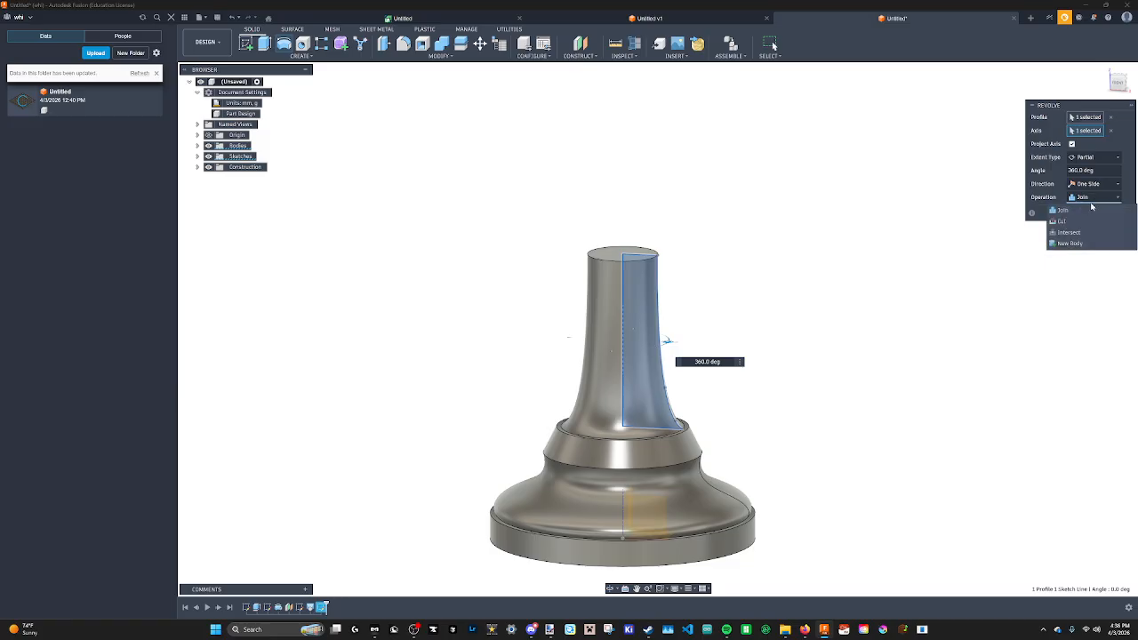
left_click(1068, 244)
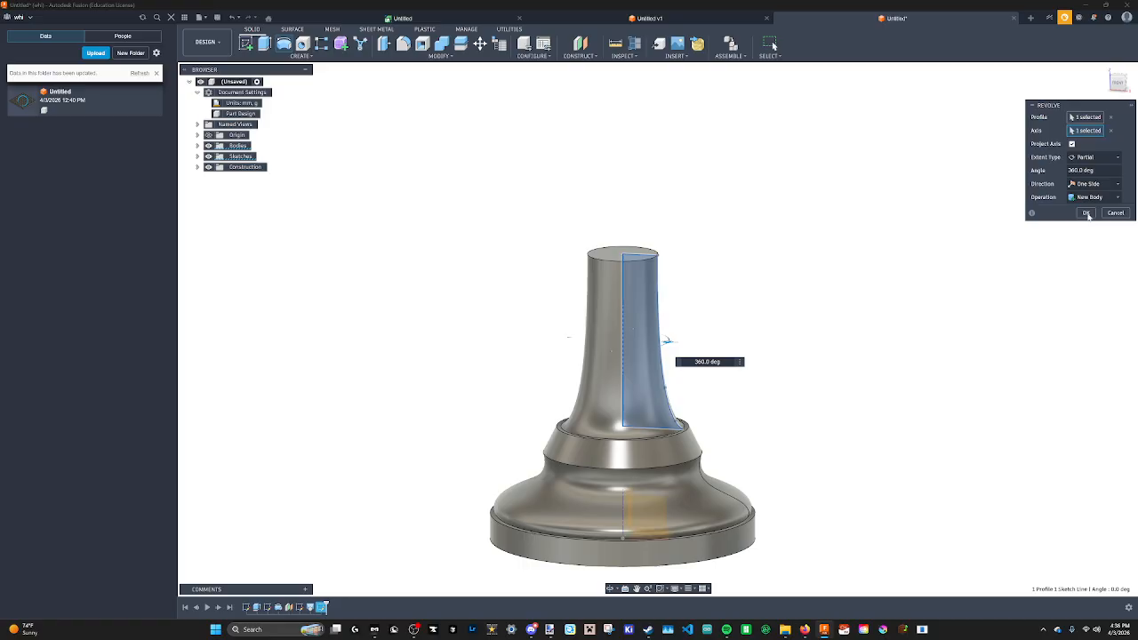
left_click(1087, 214)
Select each of the two bodies in the browser to compare which parts they contain.
middle_click_drag(786, 308, 702, 266, "shift")
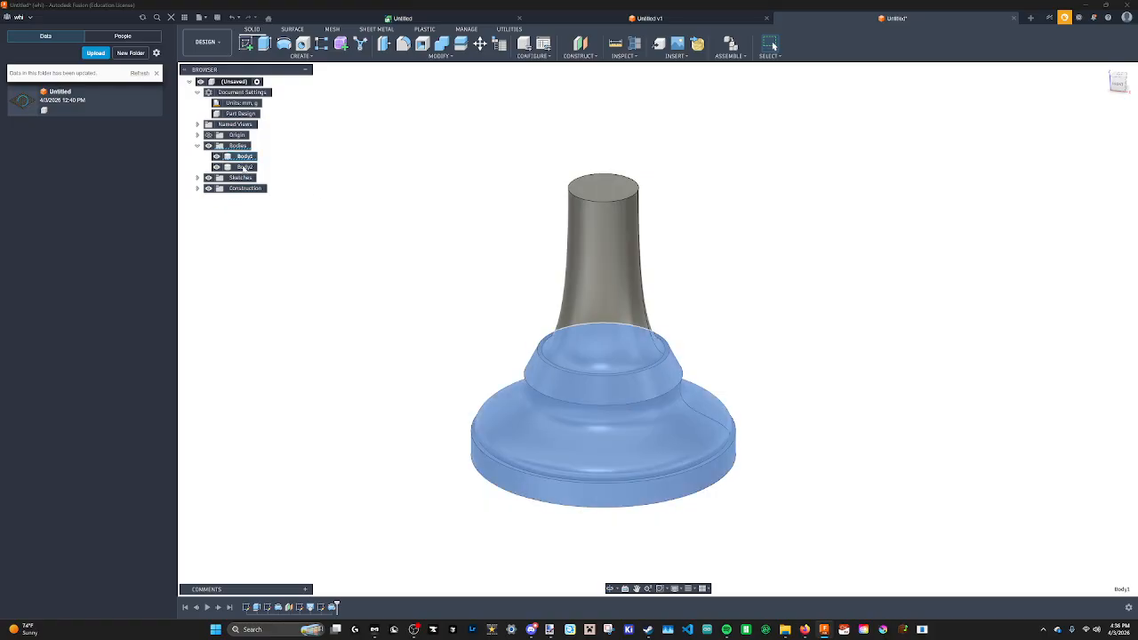
left_click(246, 167)
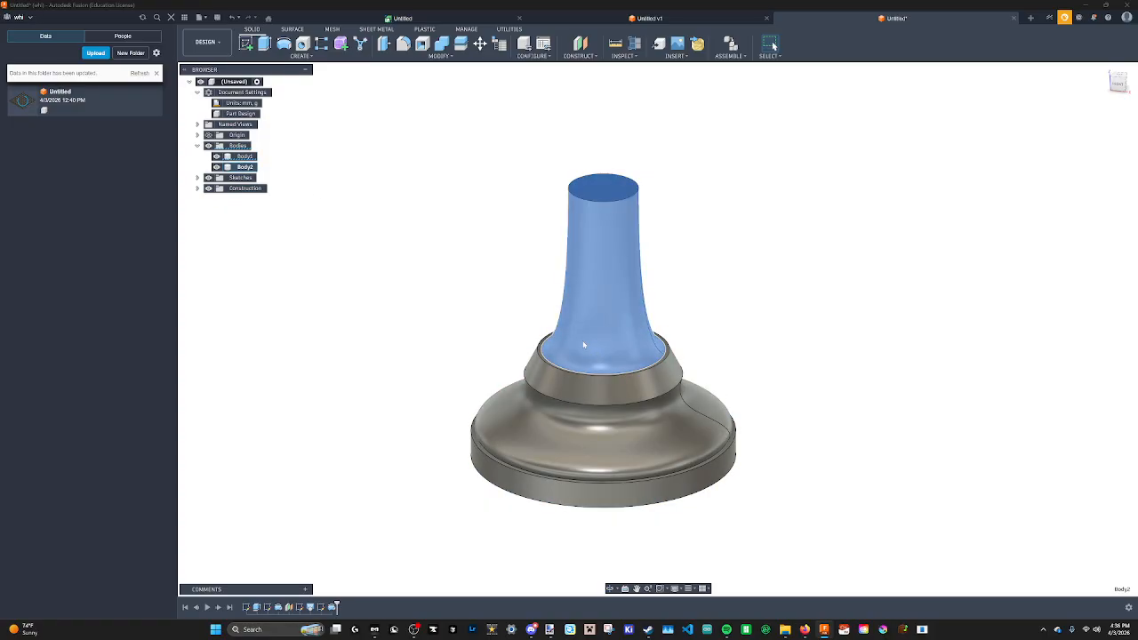
left_click(571, 446)
left_click(798, 260)
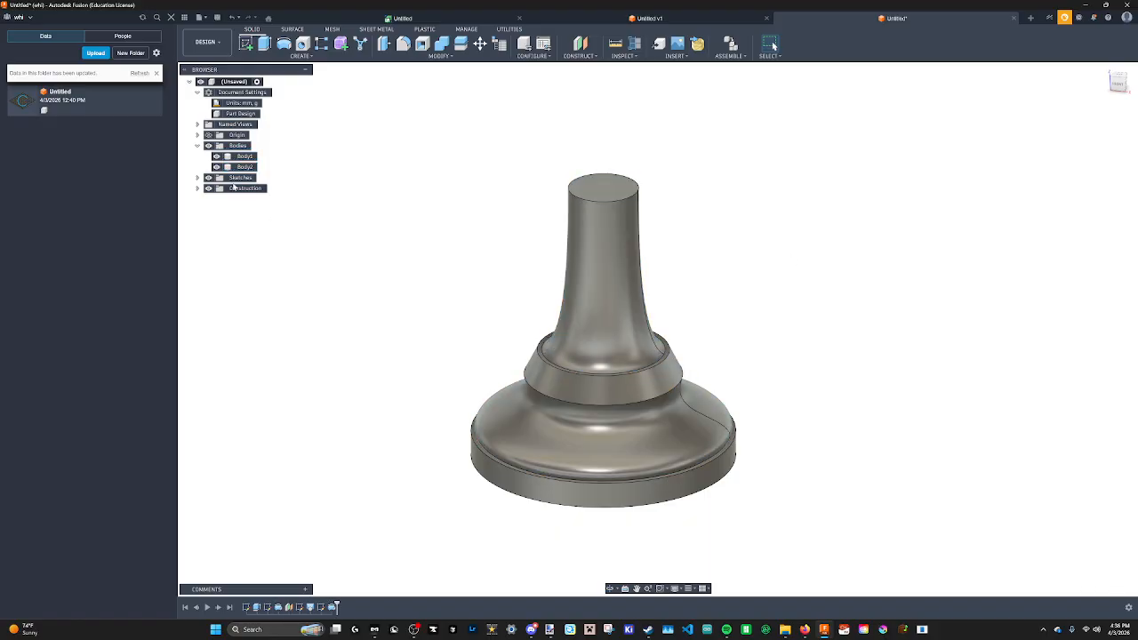
left_click(240, 158)
left_click(241, 167)
left_click(242, 157)
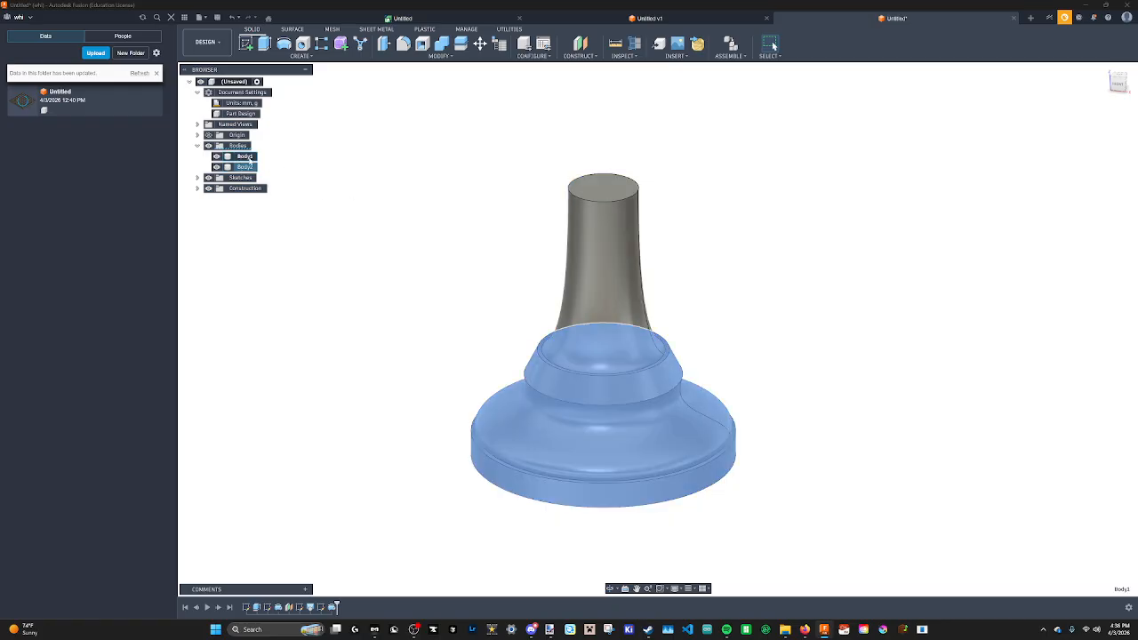
left_click(243, 167)
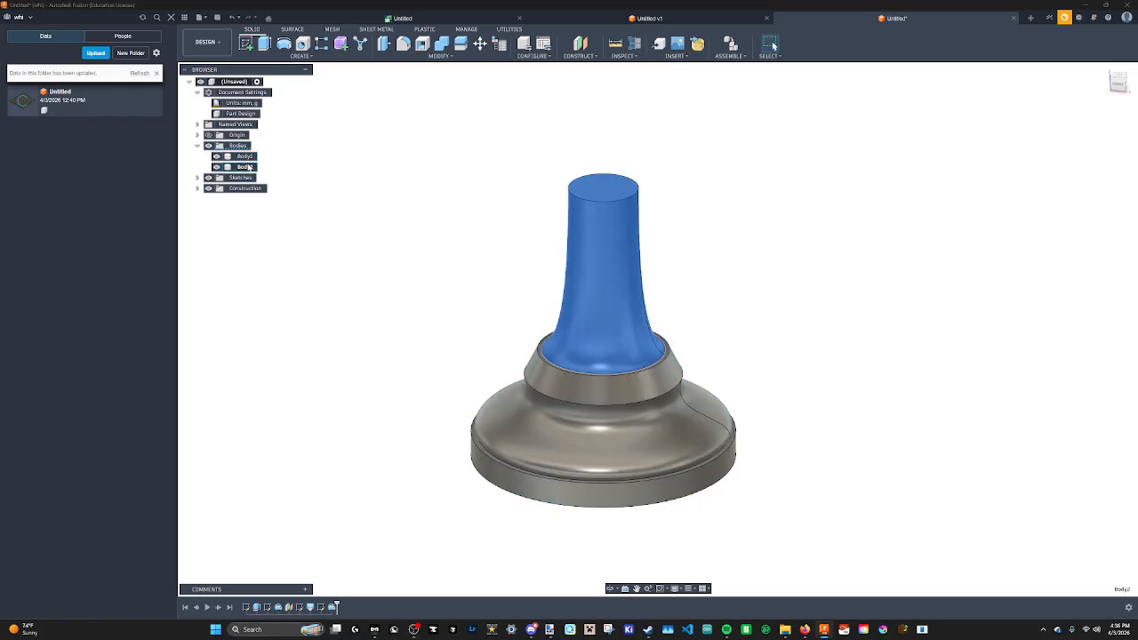
left_click(243, 158)
left_click(250, 169)
left_click(247, 159)
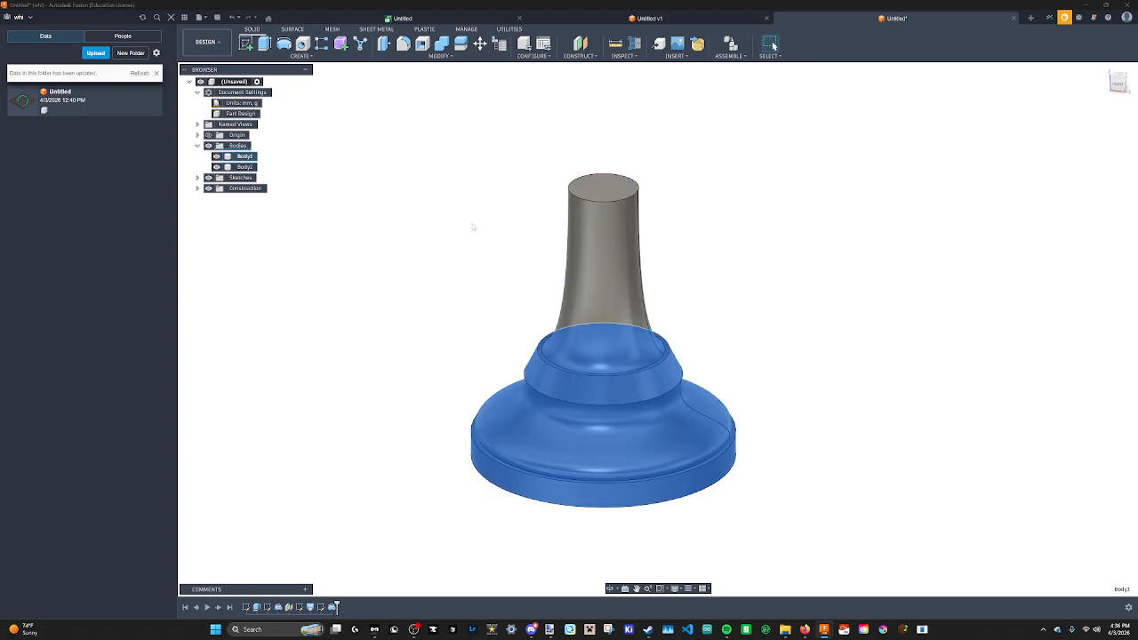
Combine the neck body and the base body into a single joined body.
left_click(235, 169)
scroll(485, 175, "up", 2)
middle_click_drag(486, 176, 490, 105)
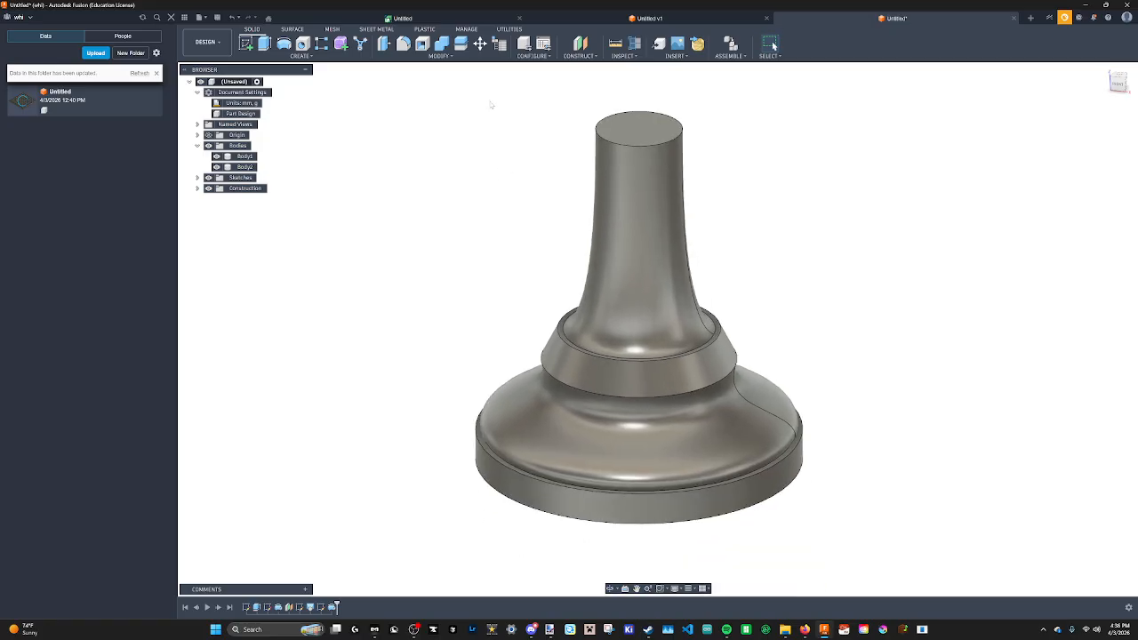
left_click(444, 45)
left_click(656, 292)
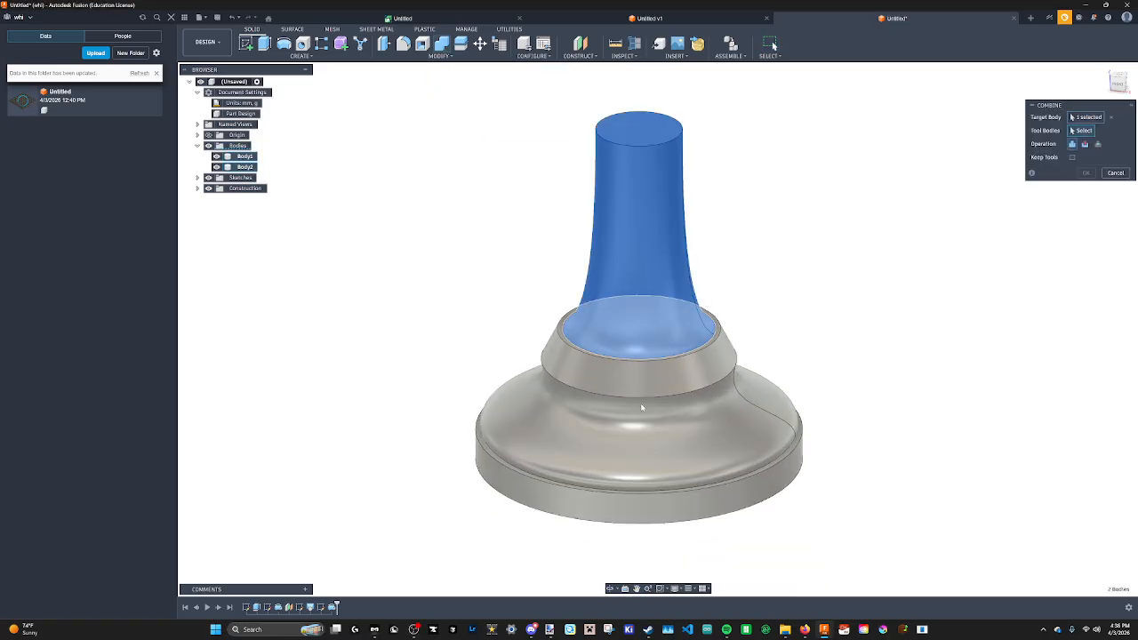
left_click(641, 406)
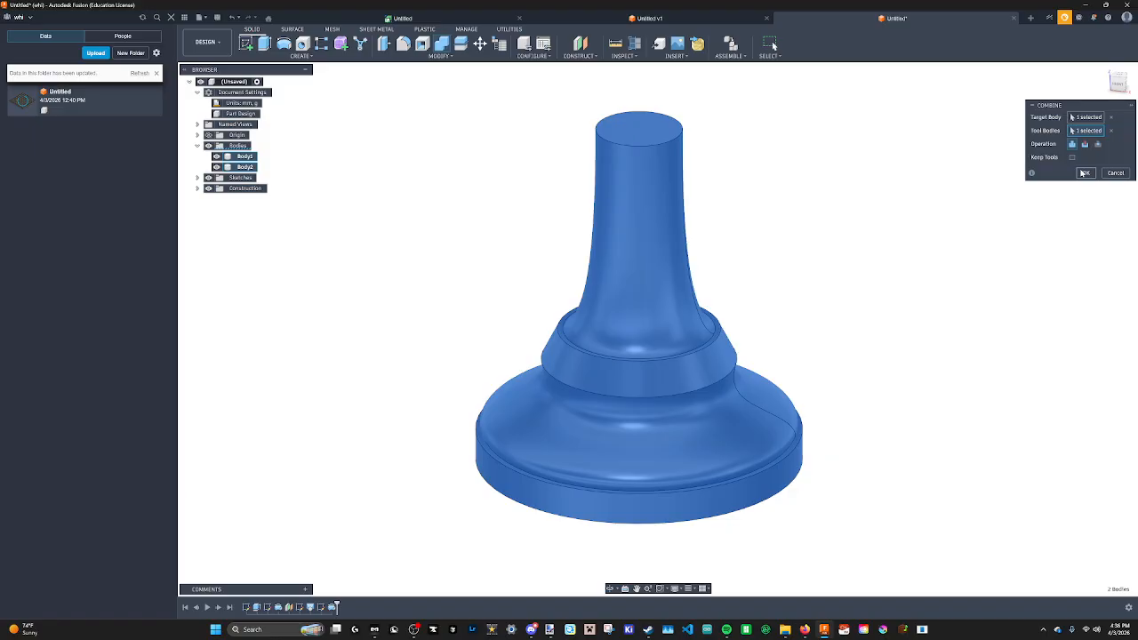
left_click(1083, 173)
Review the numbered Paint.NET sketch and the reference pawn photo in the browser.
middle_click_drag(688, 285, 722, 286, "shift")
scroll(738, 285, "down", 4)
middle_click_drag(747, 241, 675, 356)
scroll(651, 317, "up", 3)
middle_click_drag(610, 240, 662, 289, "shift")
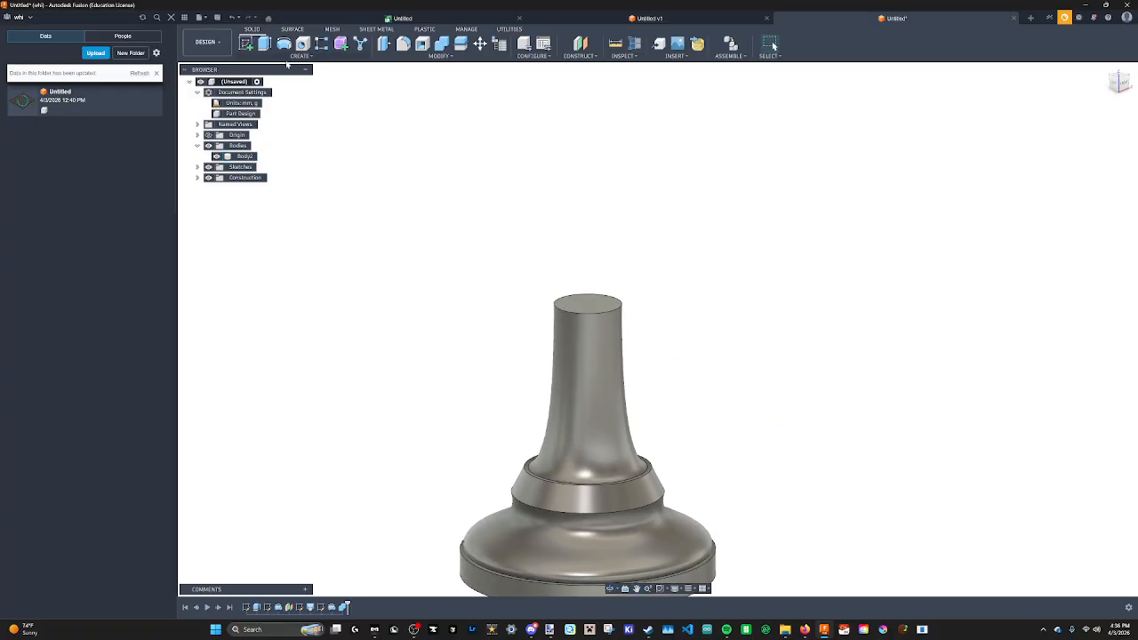
left_click(292, 56)
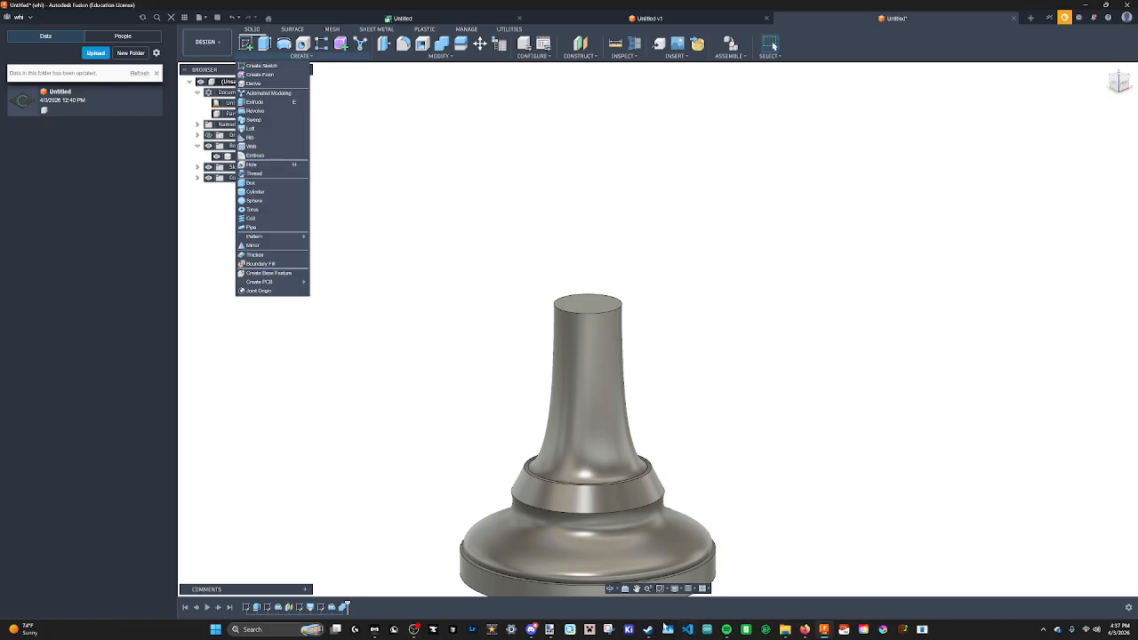
left_click(541, 632)
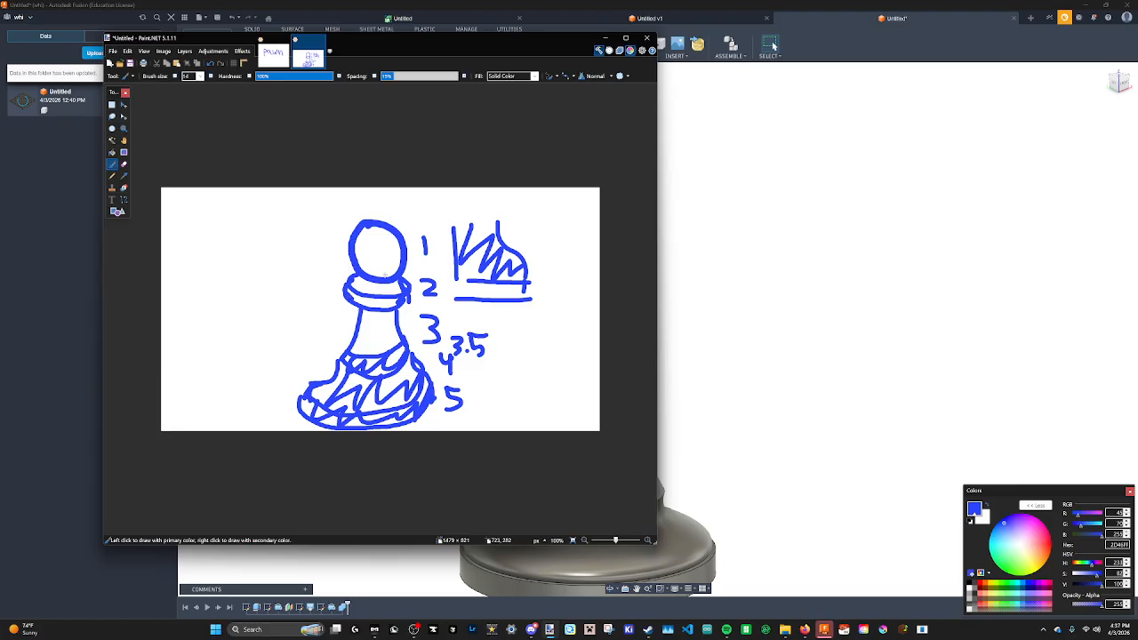
left_click_drag(369, 325, 394, 323)
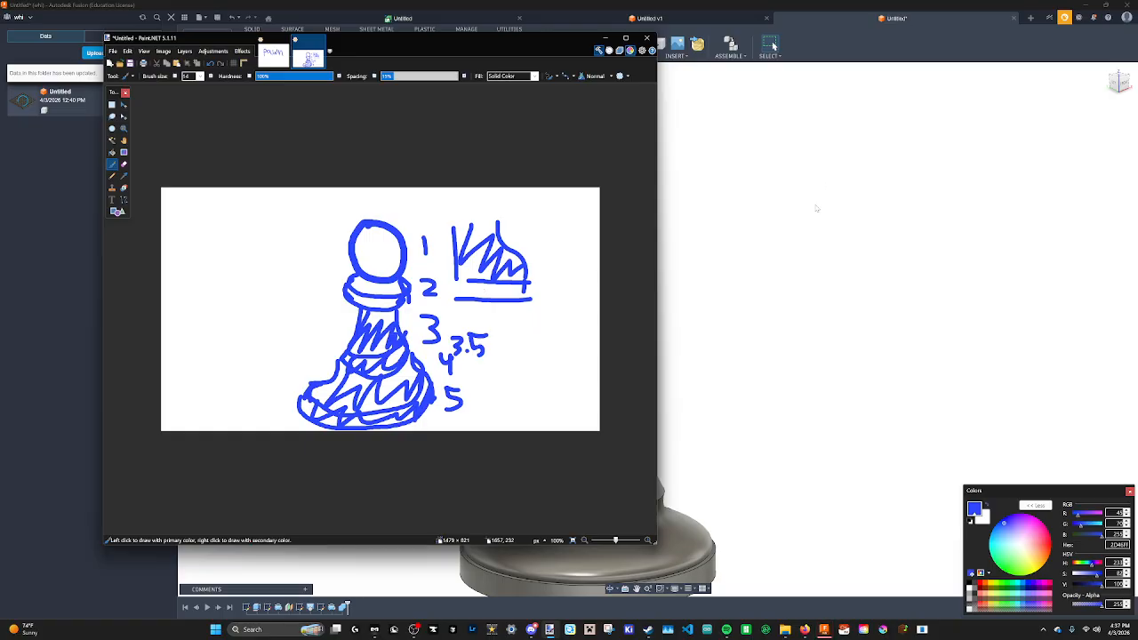
left_click(805, 630)
left_click(953, 584)
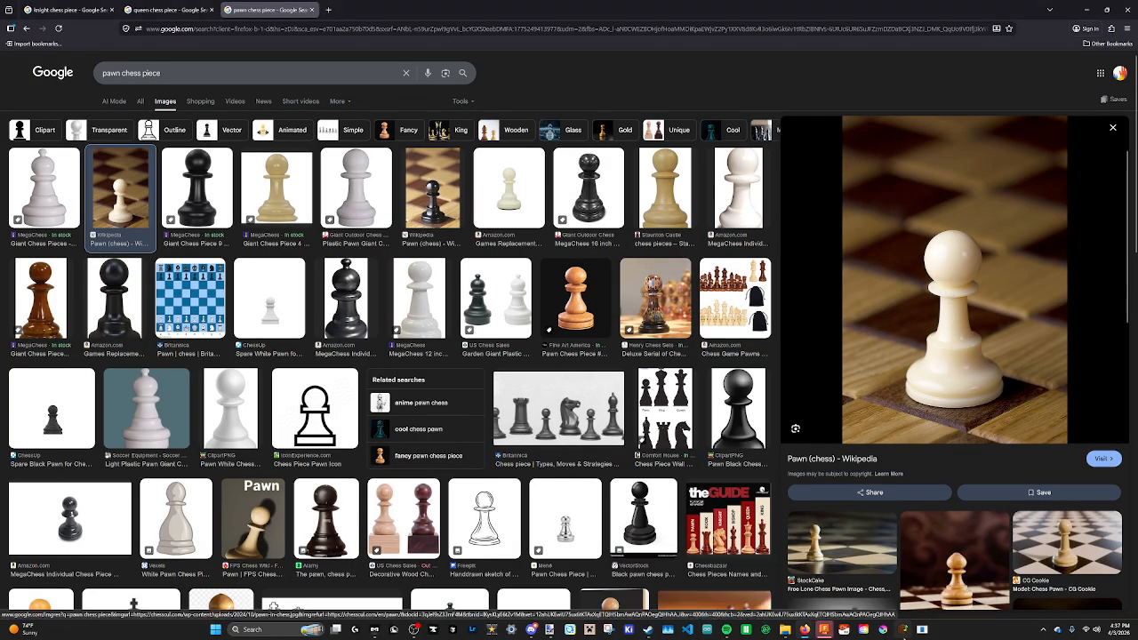
left_click(827, 629)
middle_click_drag(646, 385, 635, 456)
left_click(593, 375)
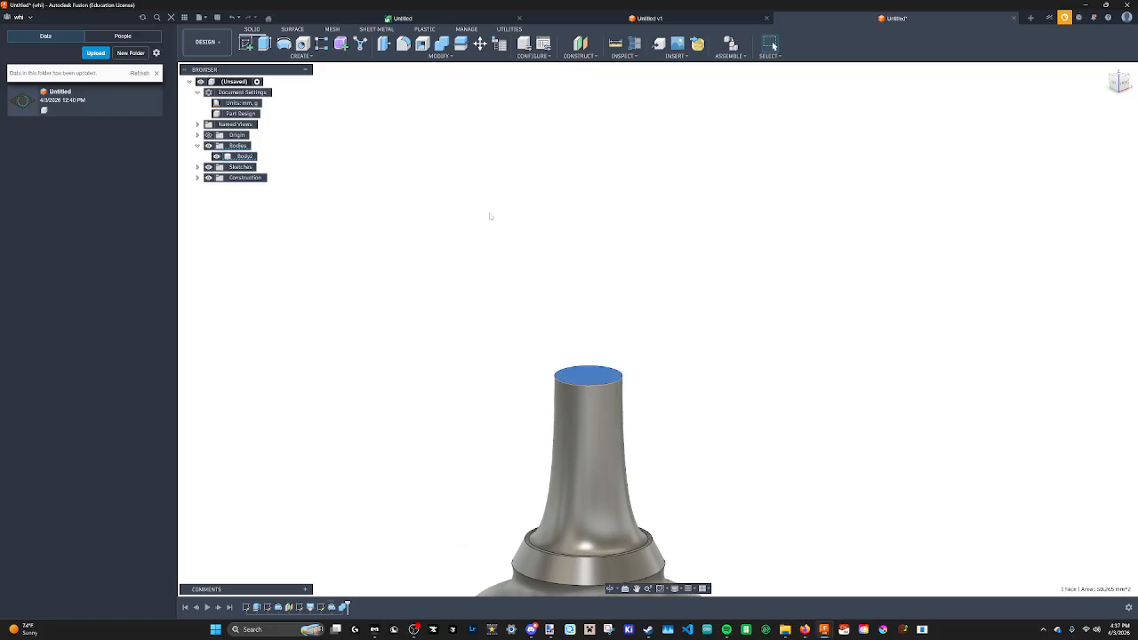
scroll(591, 365, "down", 2)
middle_click_drag(591, 361, 616, 265)
left_click(633, 238)
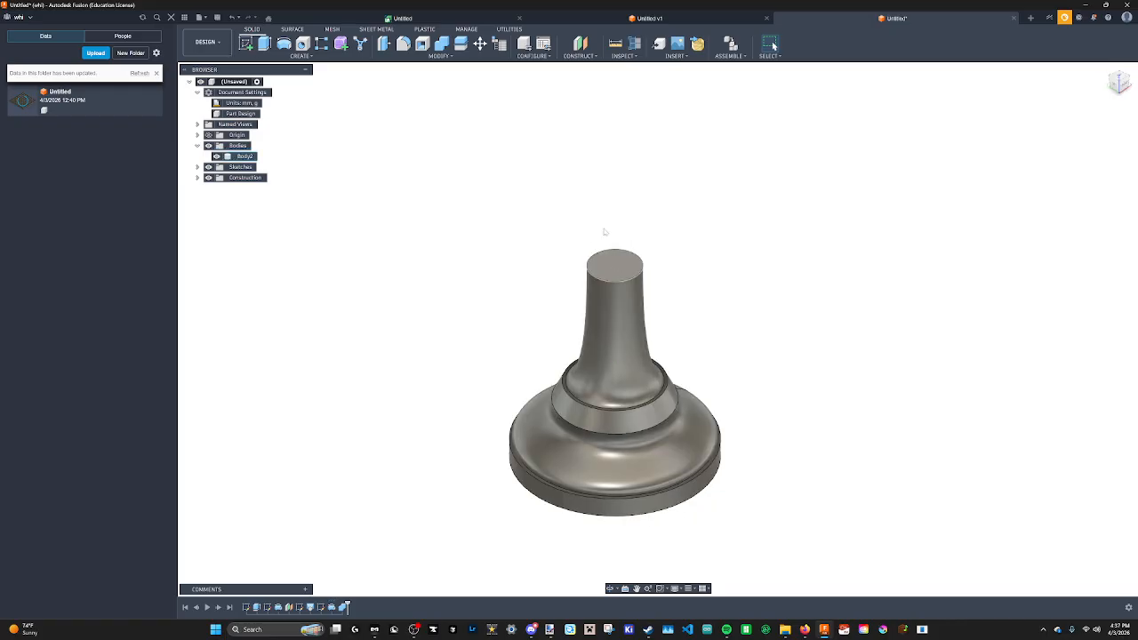
left_click(580, 55)
left_click(594, 67)
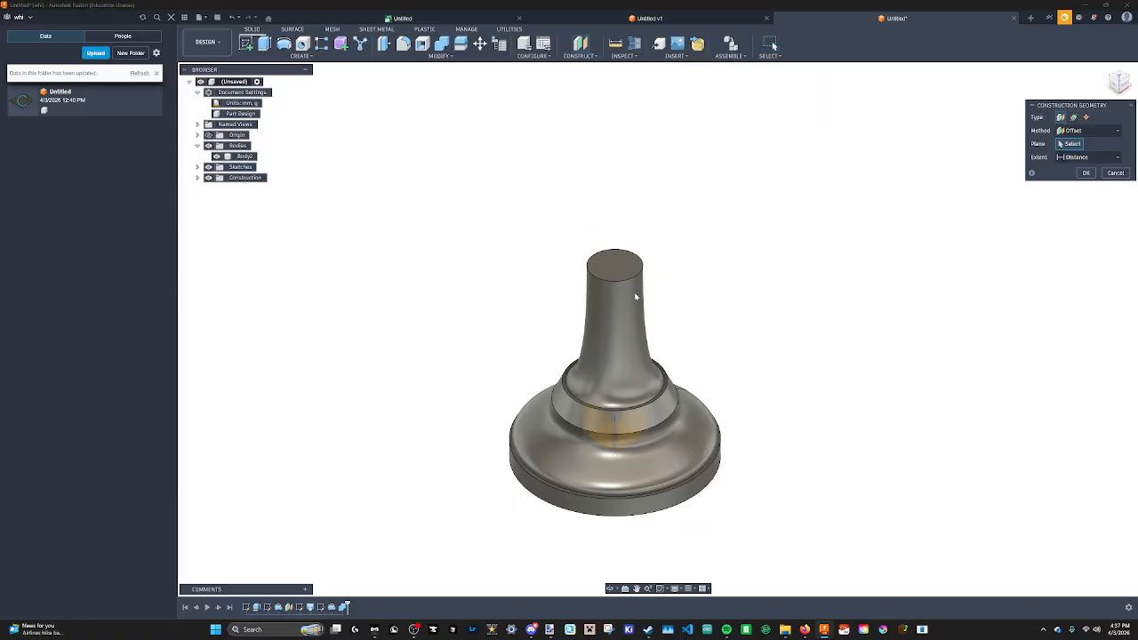
left_click(625, 267)
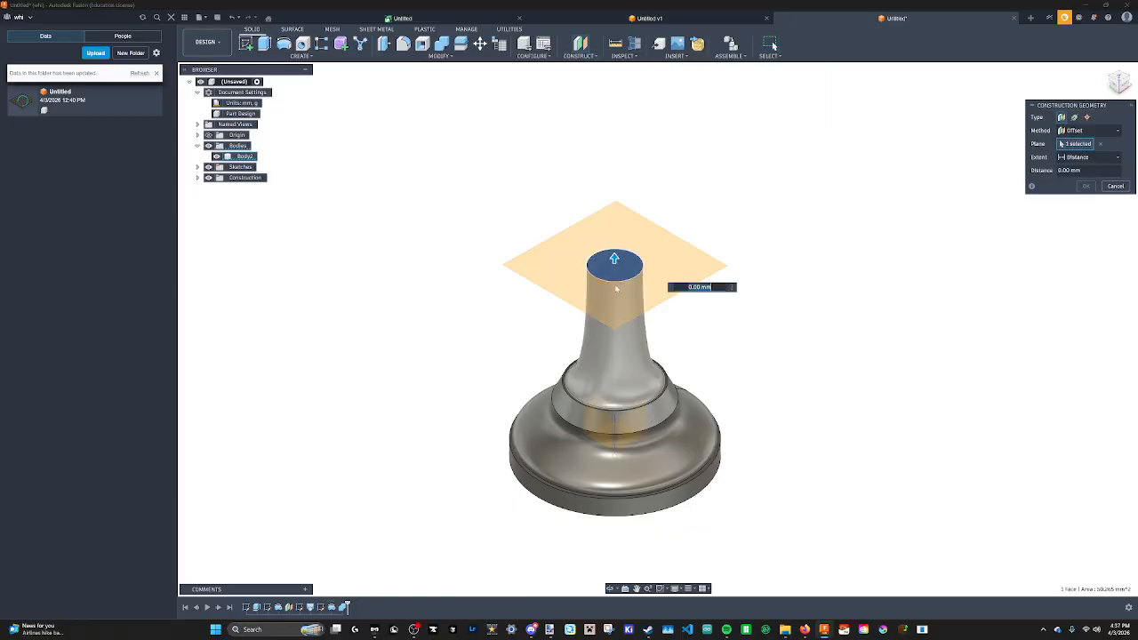
left_click(1116, 186)
Sketch a 20 mm diameter circle centred on the neck's top face and finish the sketch.
left_click(248, 44)
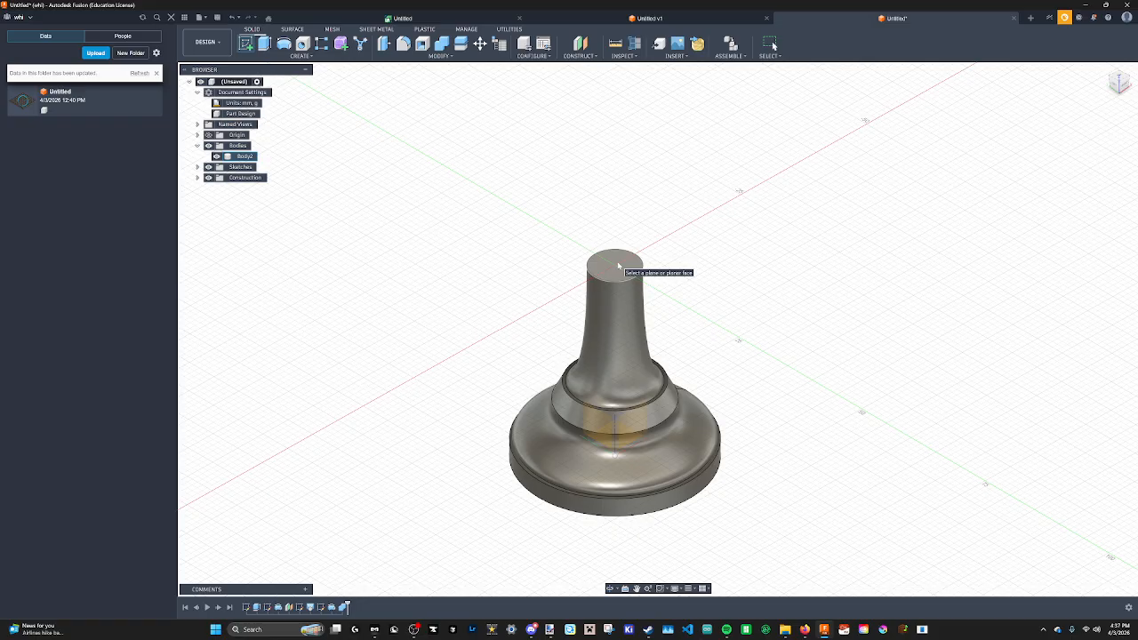
left_click(618, 266)
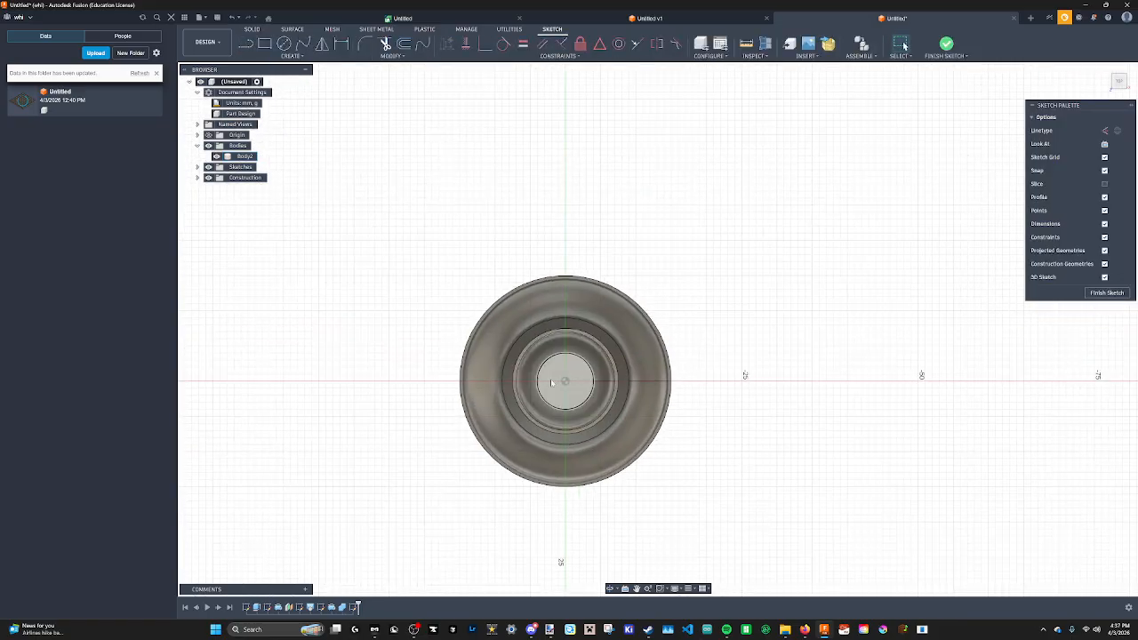
left_click(284, 43)
scroll(564, 317, "down", 2)
scroll(573, 320, "up", 5)
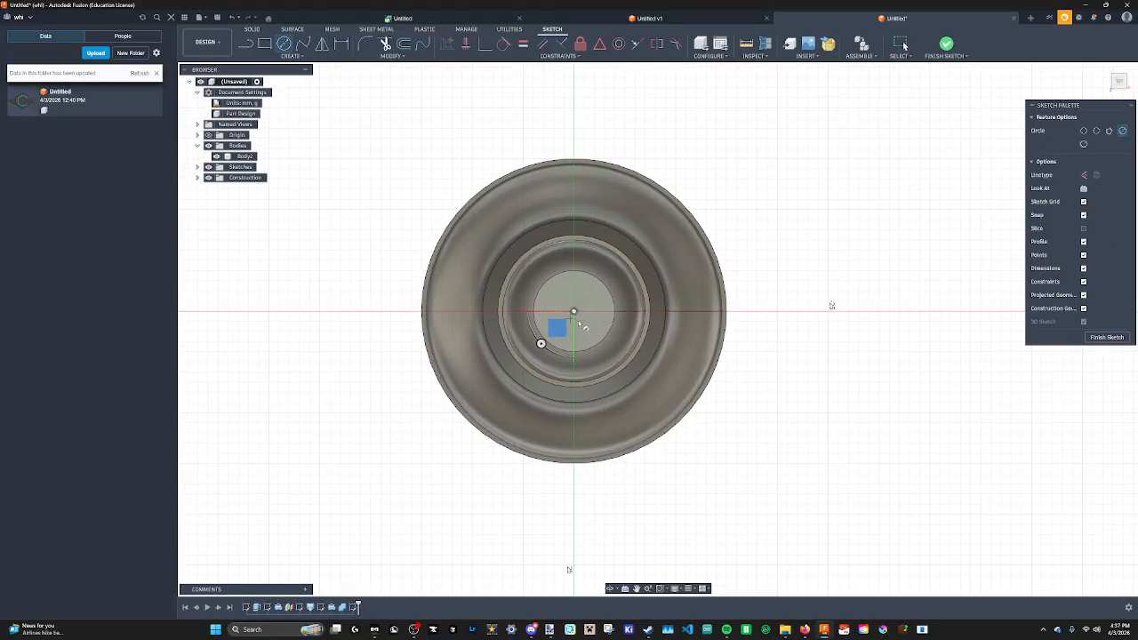
left_click(574, 312)
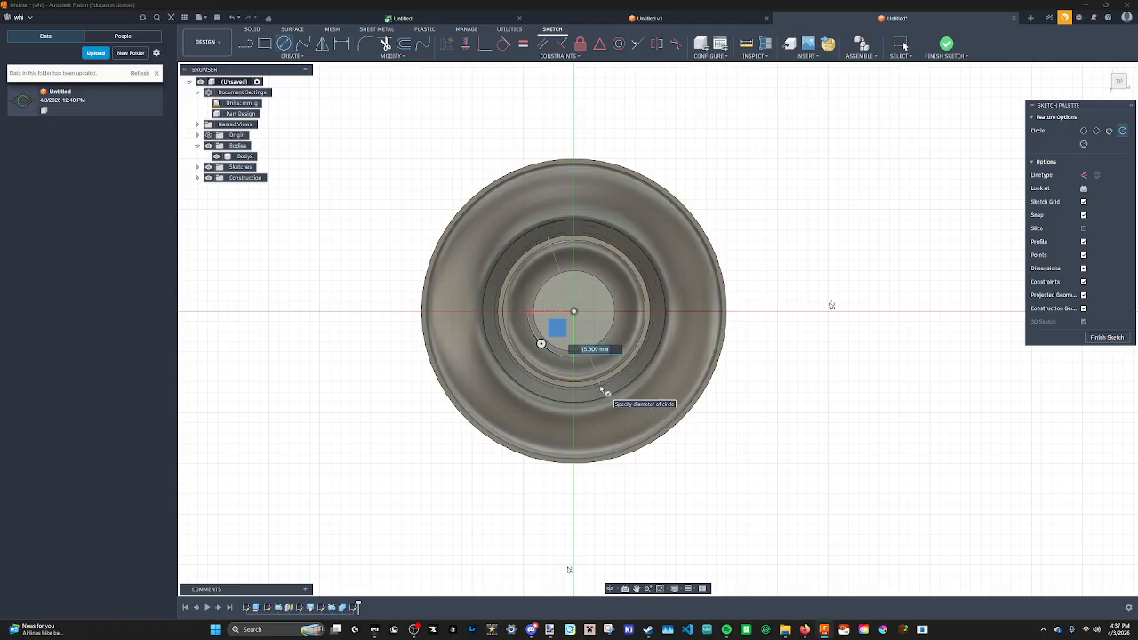
key("Tab")
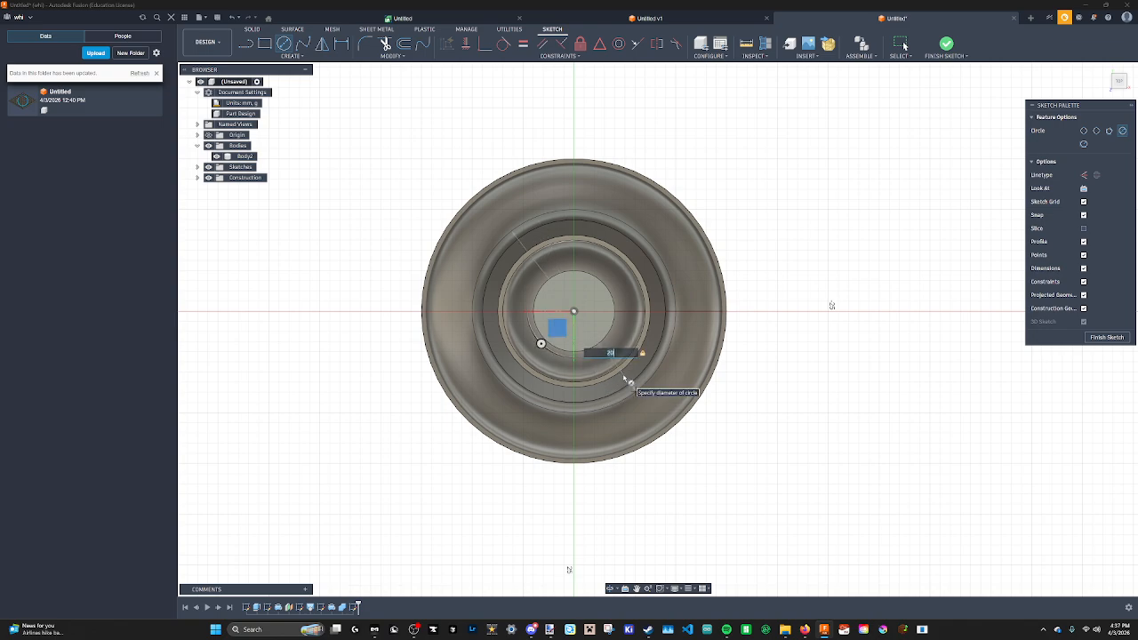
key("Return")
middle_click_drag(624, 379, 676, 334, "shift")
left_click(1108, 338)
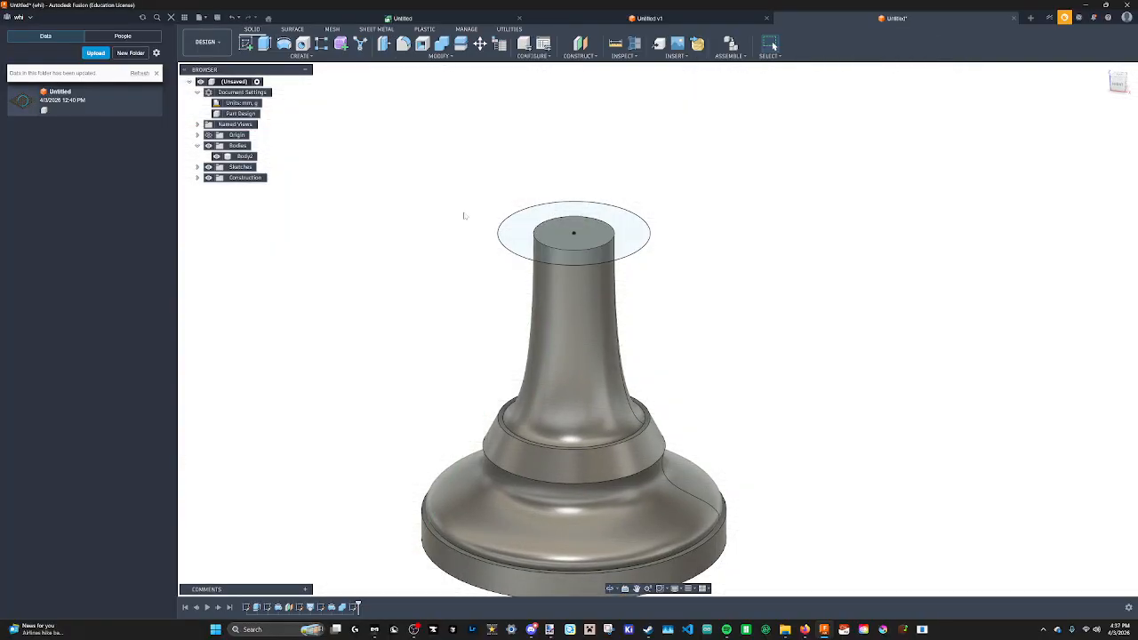
Extrude the circle profiles 3 mm upward, joined to the body, to form the collar disc.
left_click(596, 240)
left_click(536, 226, "shift")
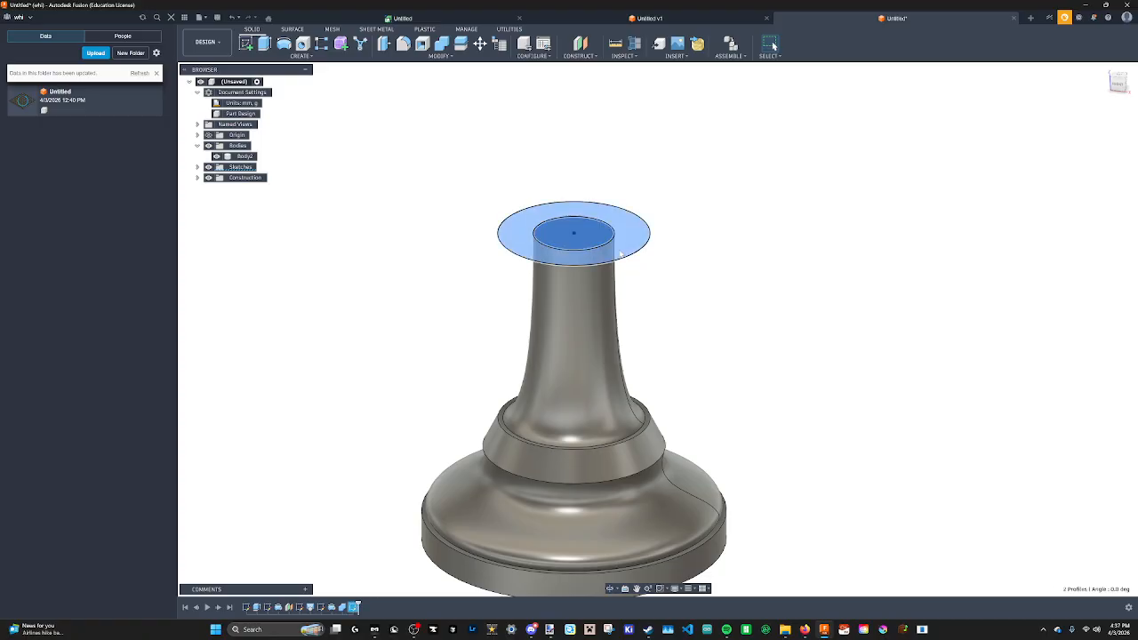
key("e")
left_click_drag(536, 225, 534, 193)
middle_click_drag(534, 196, 537, 164, "shift")
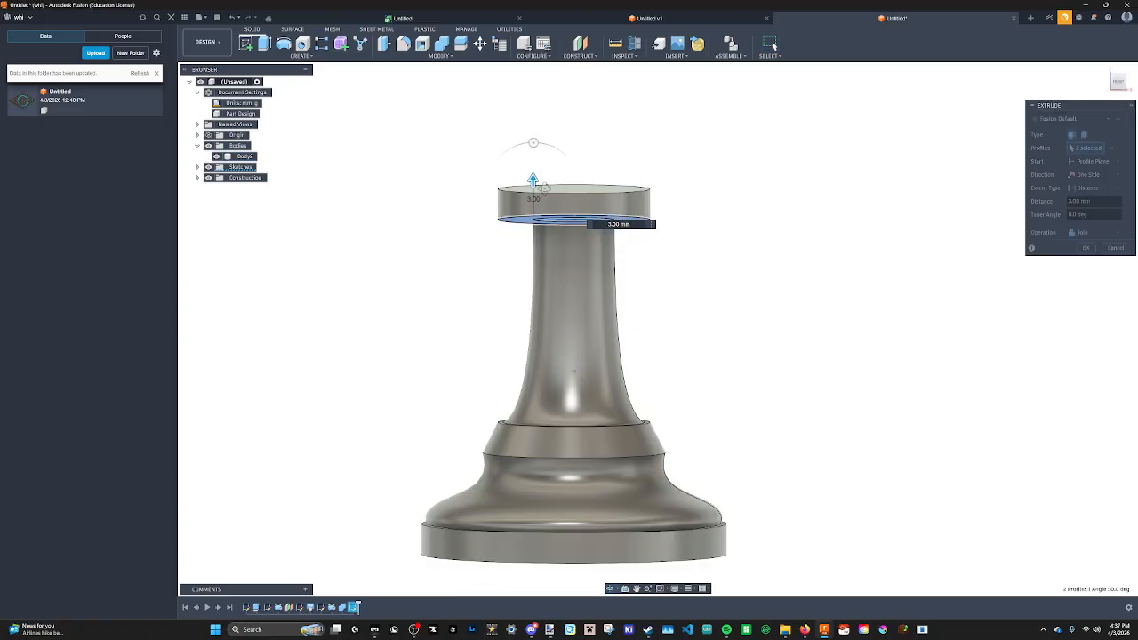
left_click(1086, 249)
Check the reference pawn photo in the browser again before returning to the model.
middle_click_drag(628, 287, 613, 338, "shift")
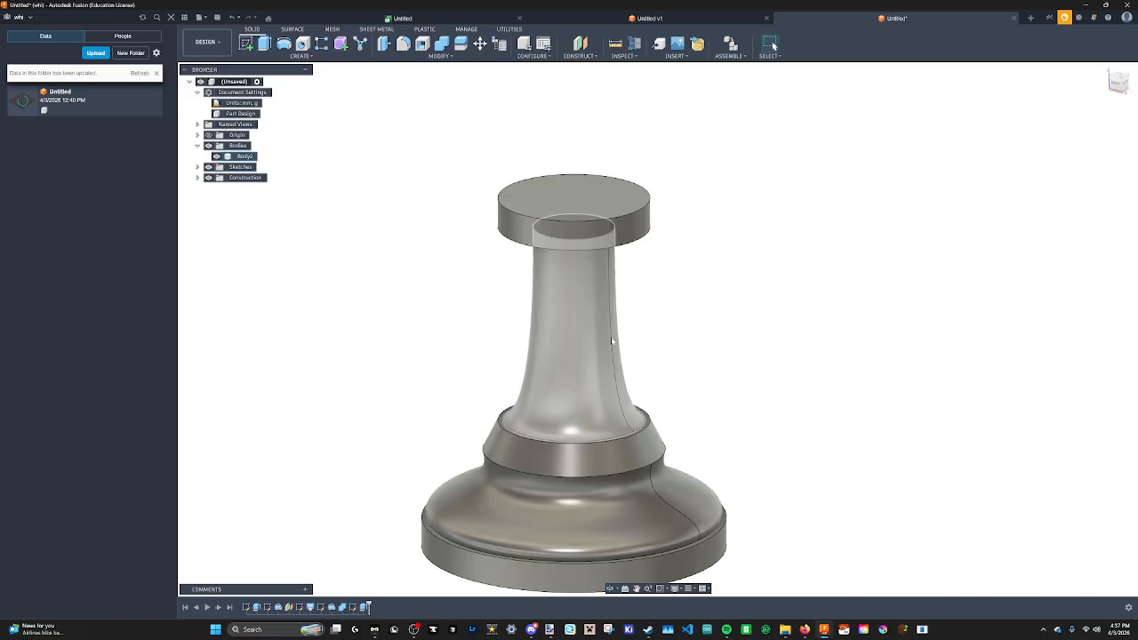
mouse_move(806, 630)
left_click(950, 578)
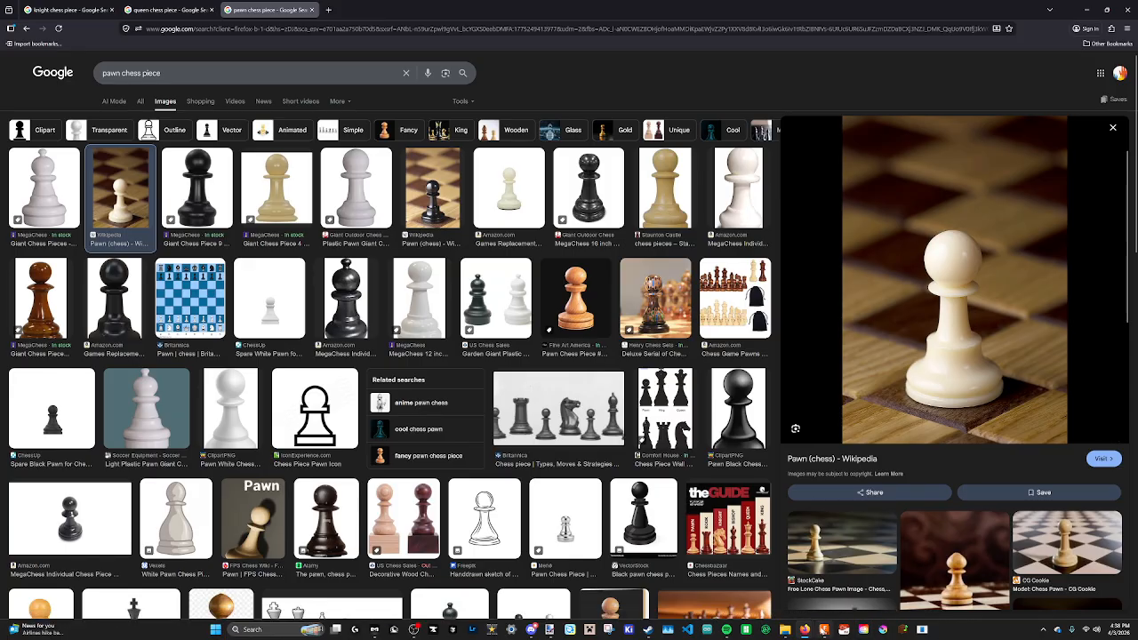
left_click(825, 629)
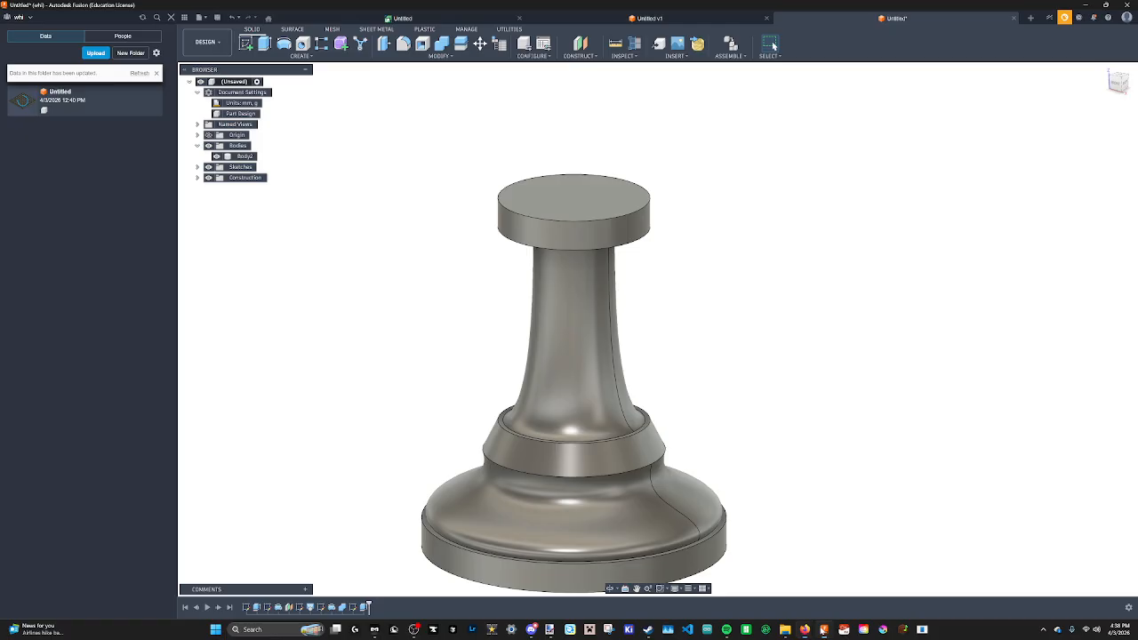
left_click(404, 45)
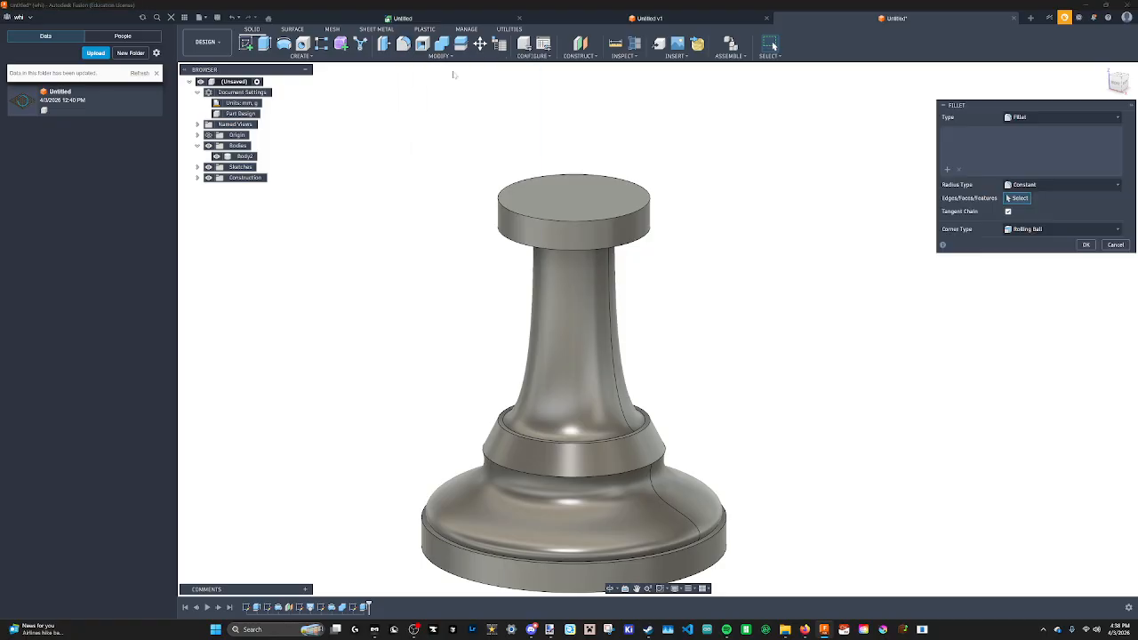
middle_click_drag(587, 287, 563, 179)
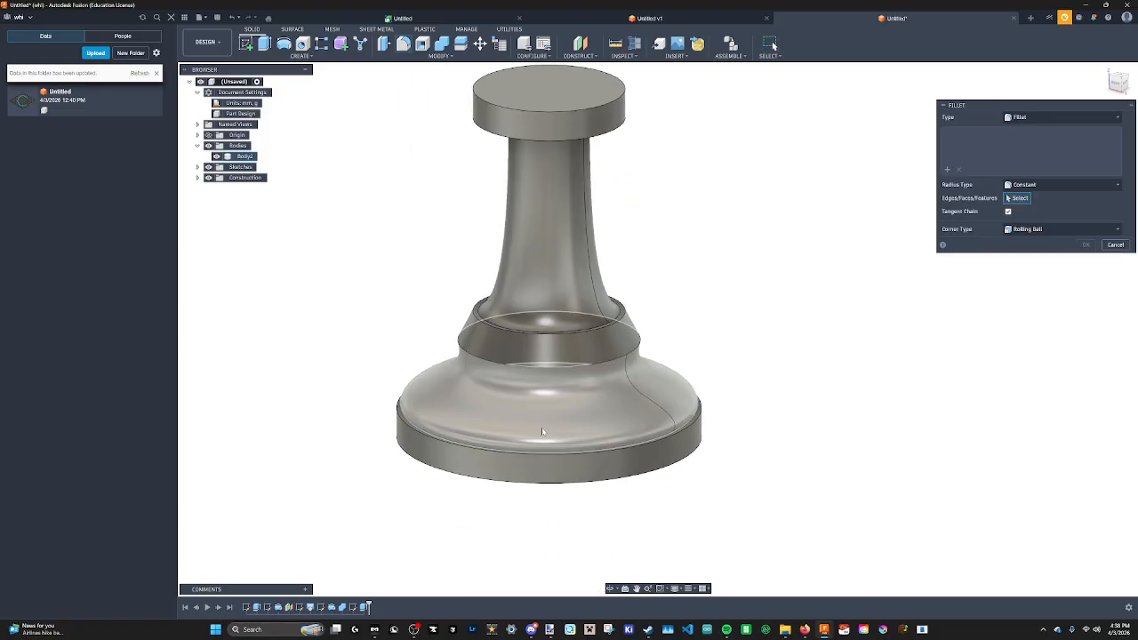
middle_click_drag(593, 217, 598, 319)
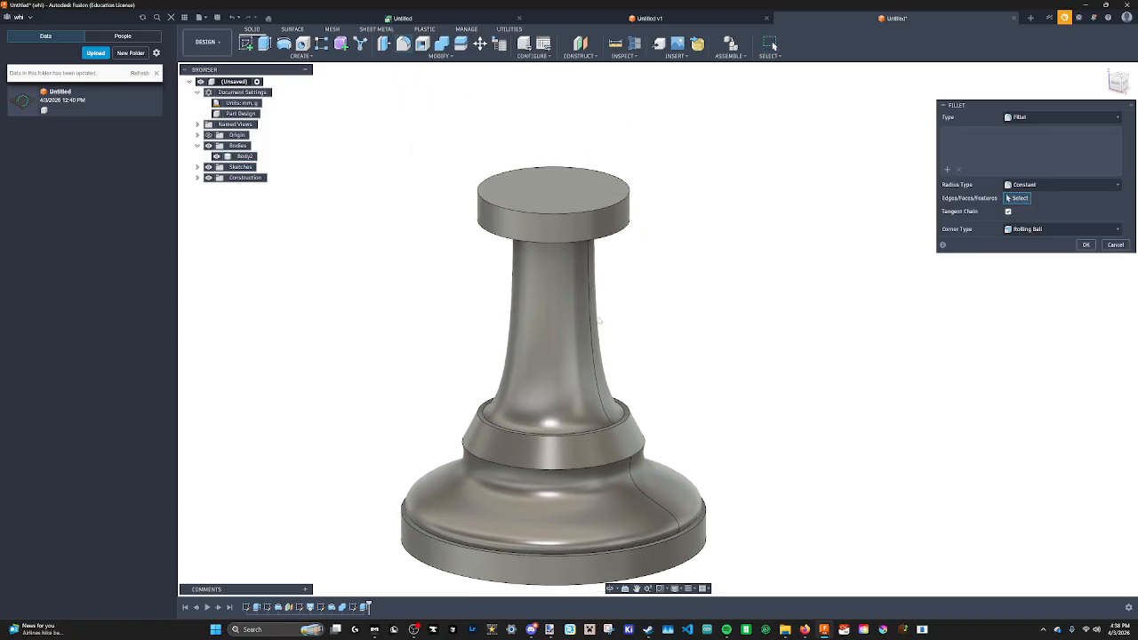
left_click(595, 209)
left_click_drag(597, 207, 593, 211)
left_click(1116, 258)
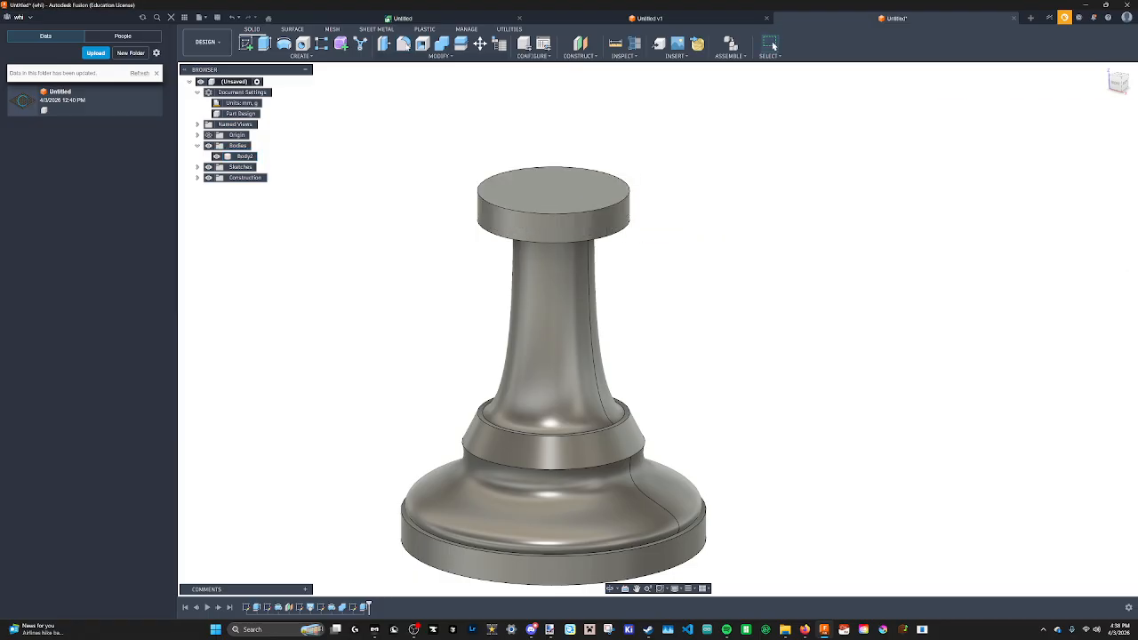
Fillet the collar disc's top and bottom outer edges with a 2 mm radius.
left_click(403, 44)
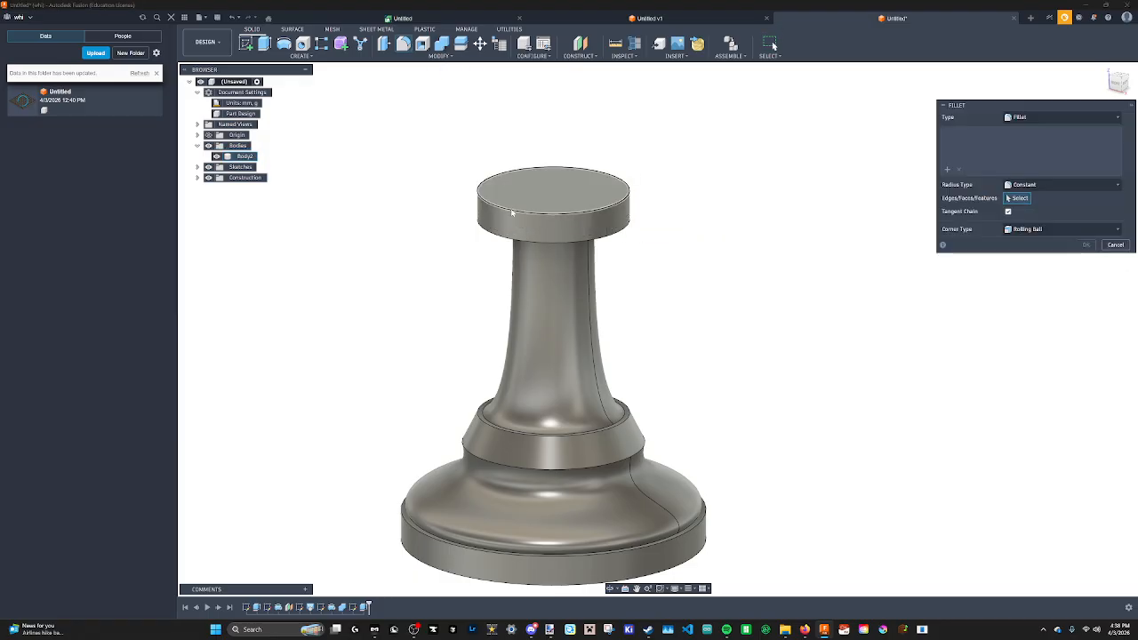
left_click(508, 209)
left_click(501, 240)
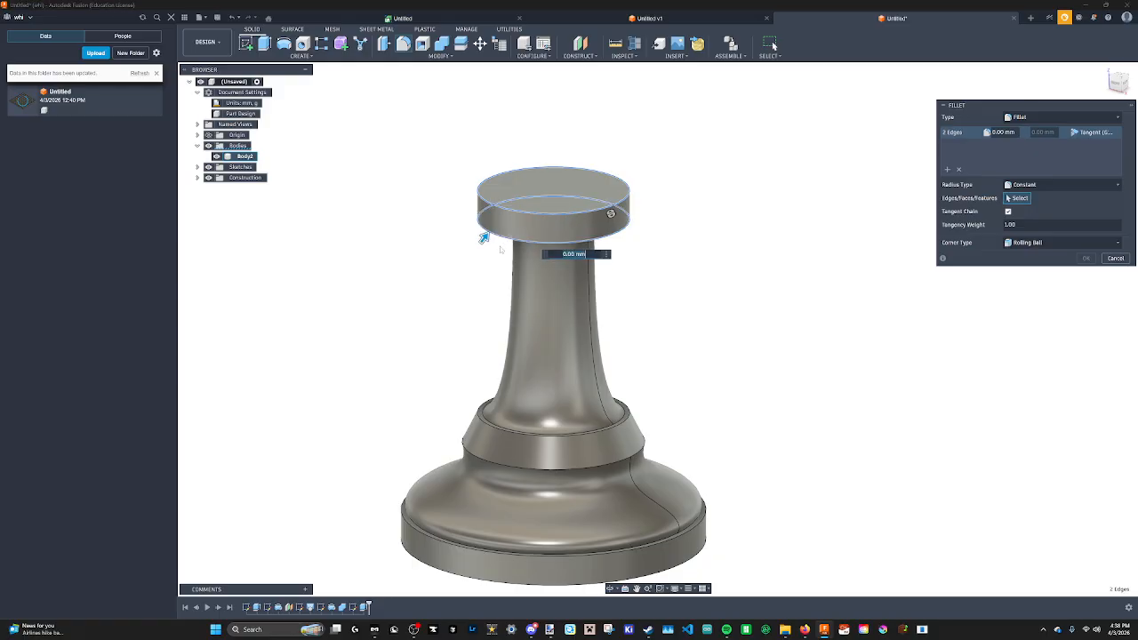
left_click_drag(485, 238, 488, 231)
middle_click_drag(561, 167, 587, 182, "shift")
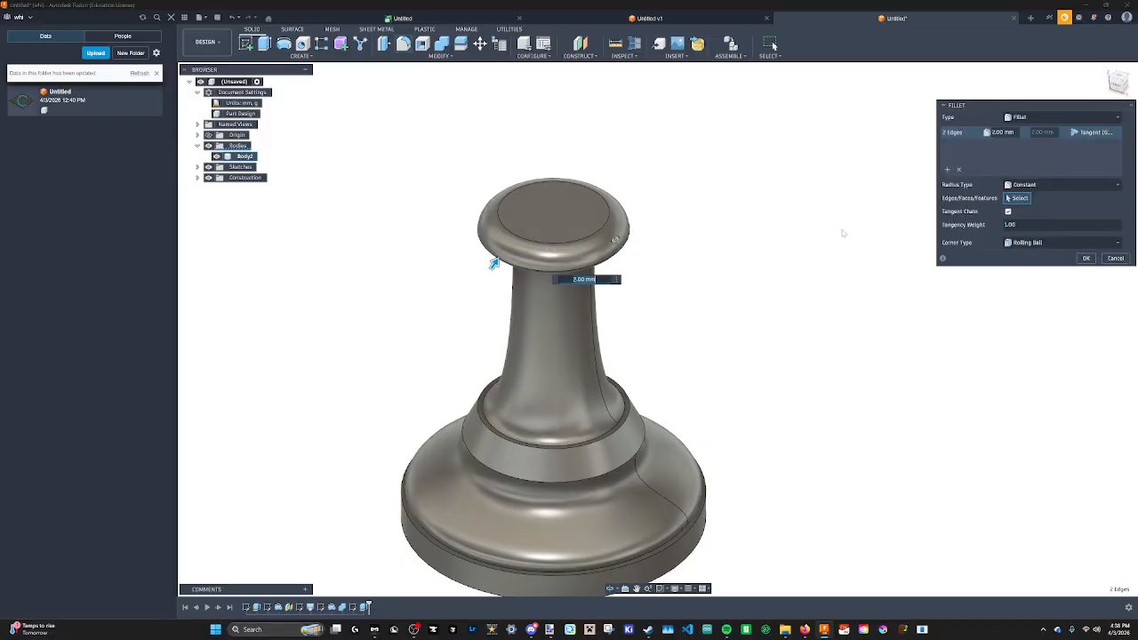
key("Return")
middle_click_drag(574, 302, 558, 198)
middle_click_drag(751, 348, 753, 419)
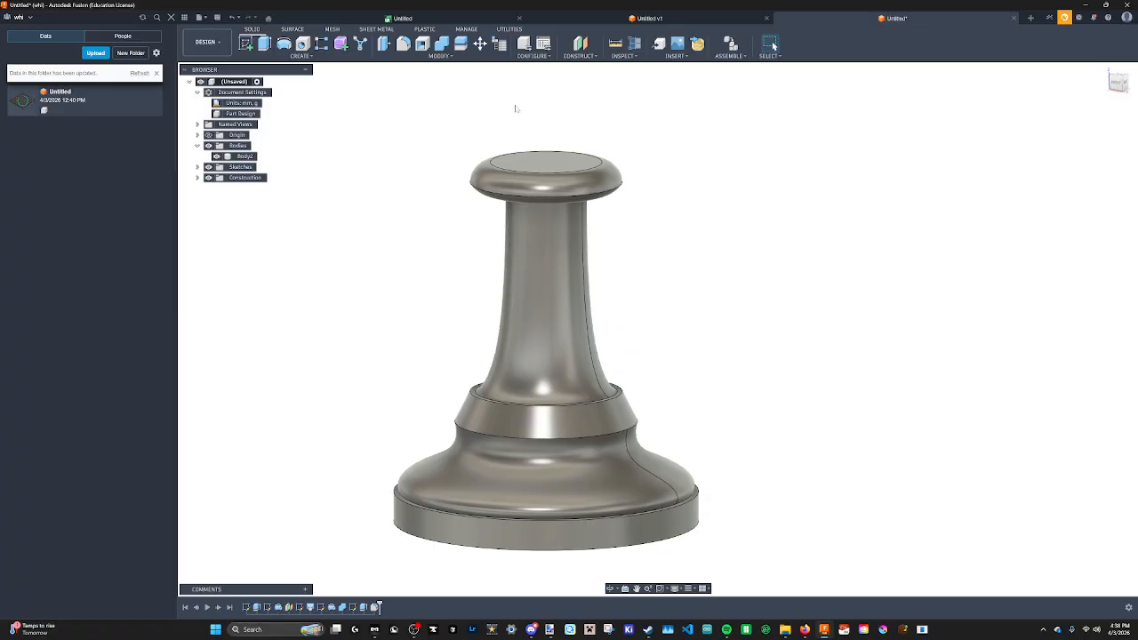
left_click(442, 45)
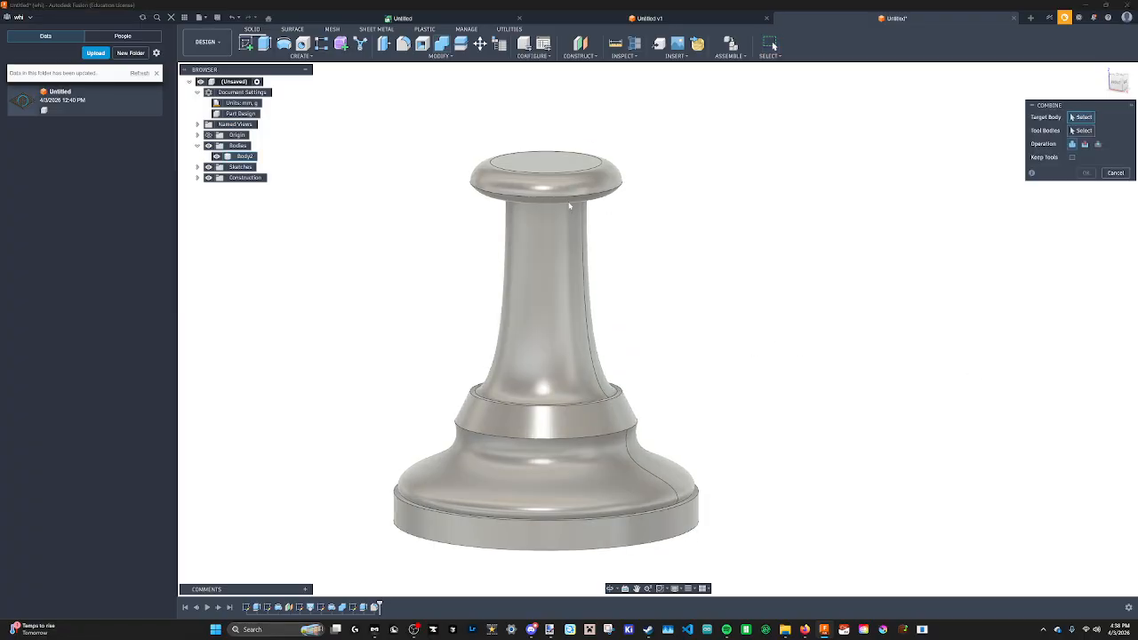
left_click(1116, 172)
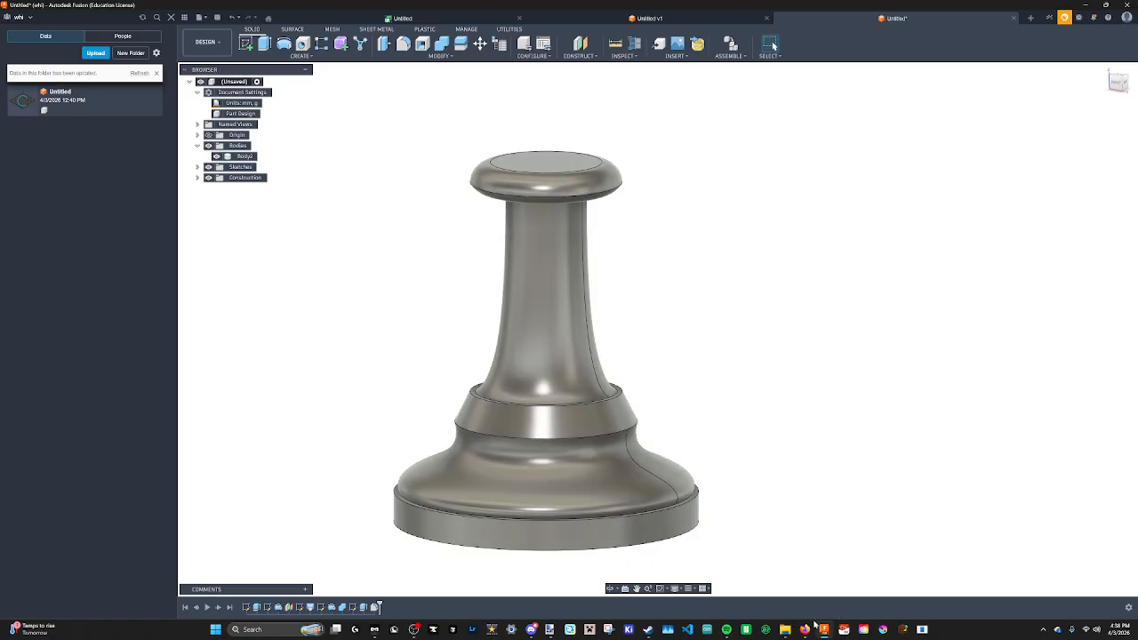
Switch to the browser showing the reference pawn photo.
mouse_move(804, 629)
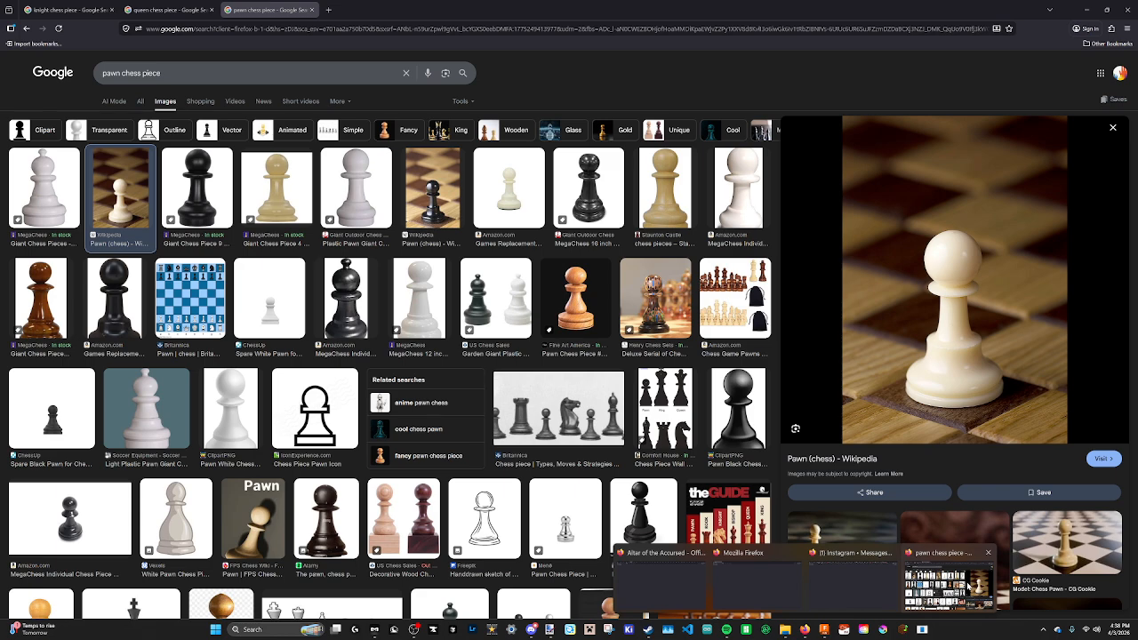
left_click(969, 587)
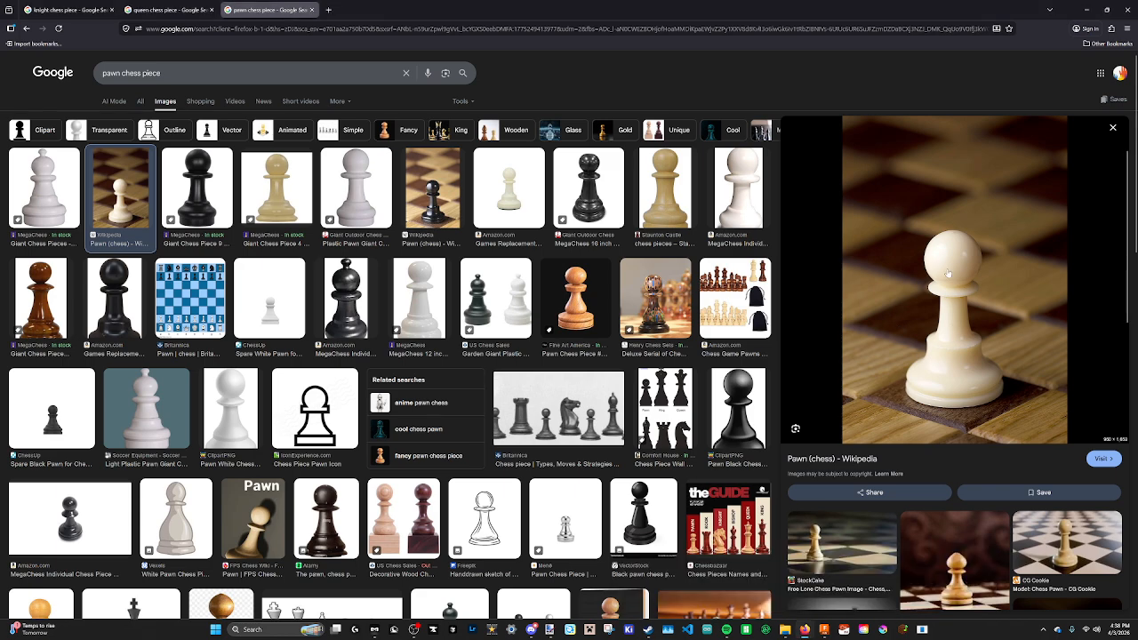
Check the numbered Paint.NET sketch of the pawn, then return to the model.
left_click(550, 630)
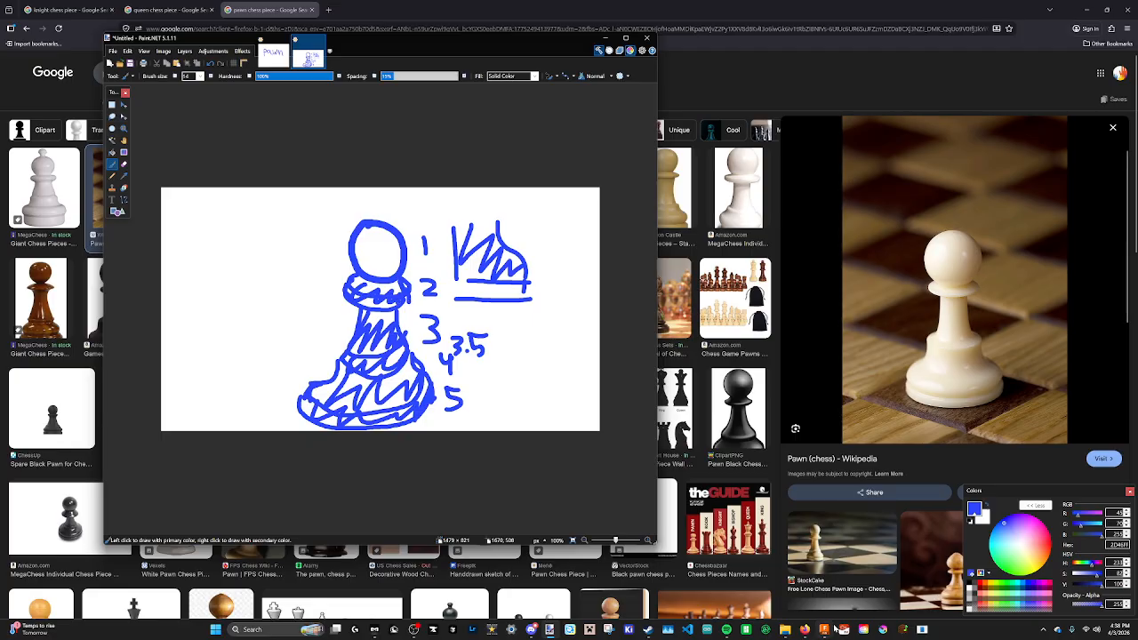
mouse_move(824, 629)
left_click(835, 596)
middle_click_drag(471, 163, 522, 253)
scroll(410, 152, "up", 2)
scroll(421, 165, "down", 3)
scroll(532, 246, "down", 3)
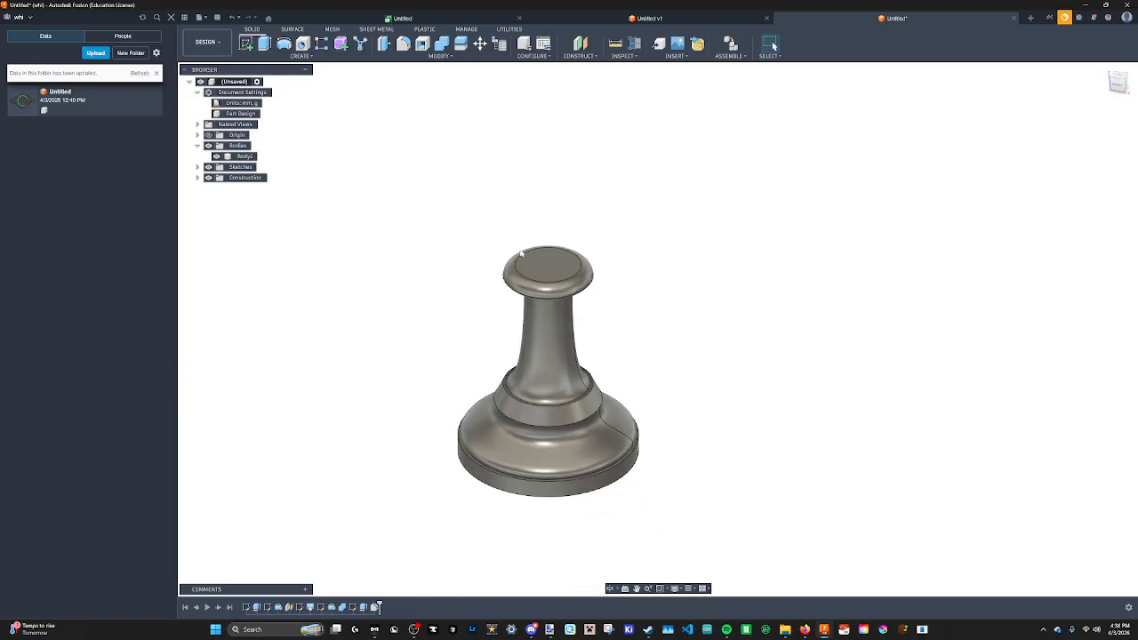
Create a new sketch and draw a center-diameter circle about 30 mm across beside the pawn.
left_click(305, 57)
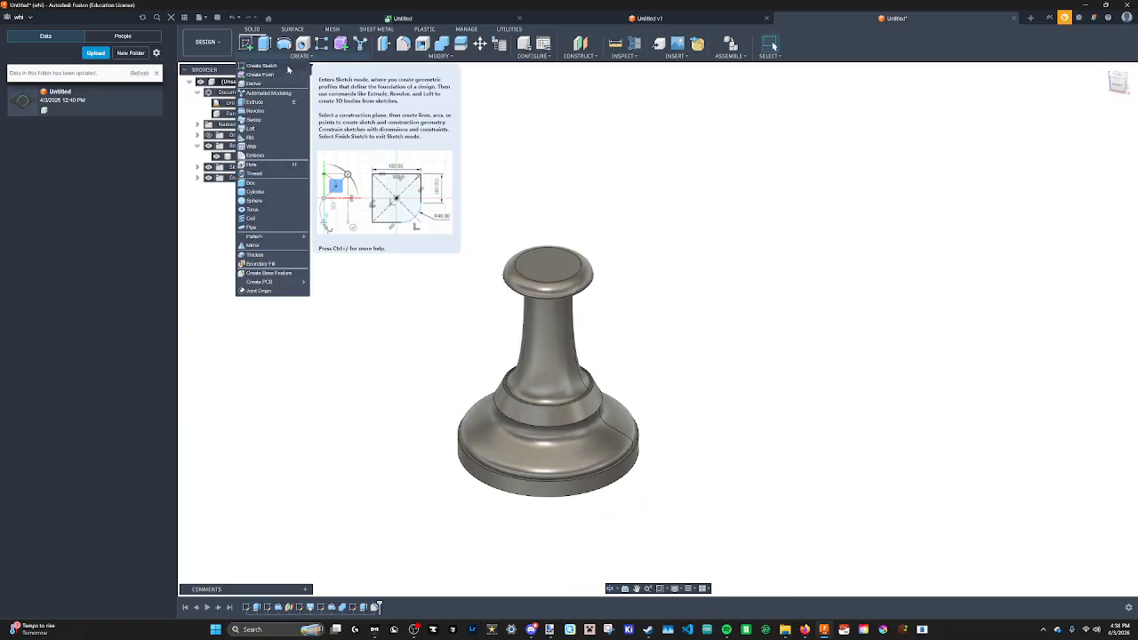
left_click(284, 70)
middle_click_drag(595, 444, 484, 458, "shift")
left_click(579, 453)
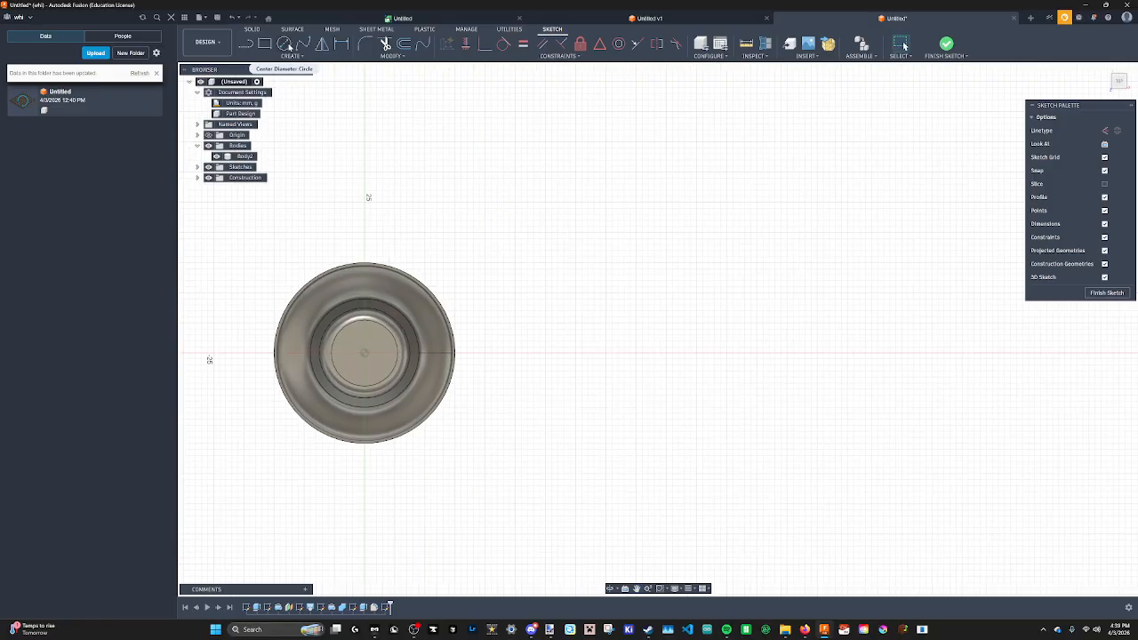
left_click(284, 44)
middle_click_drag(462, 329, 456, 270)
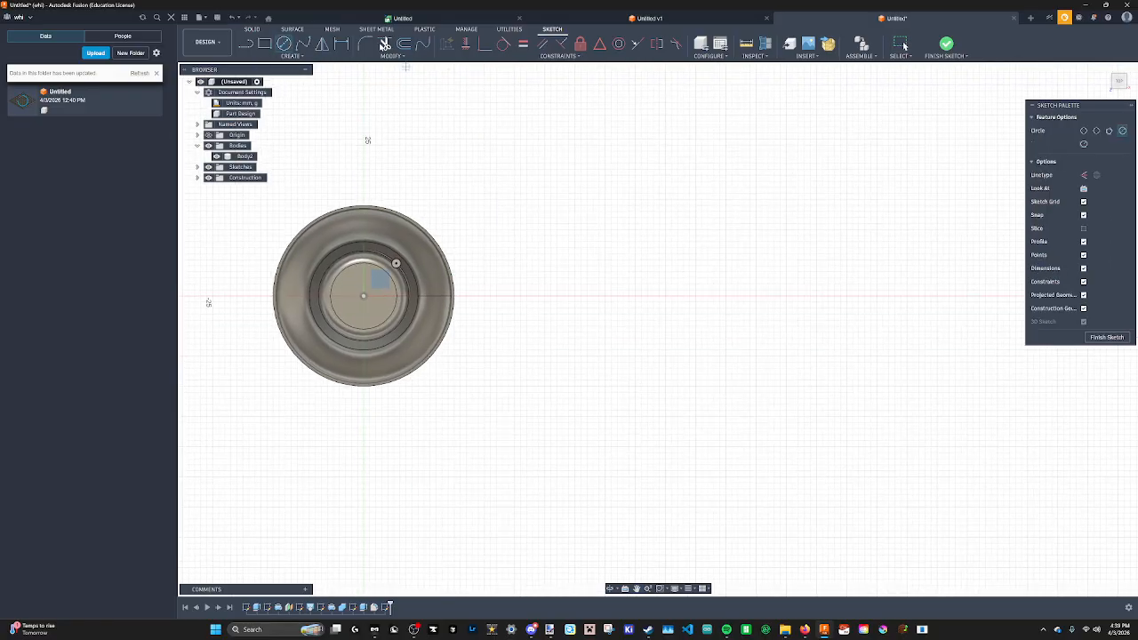
middle_click_drag(476, 189, 514, 255)
middle_click_drag(628, 319, 541, 270)
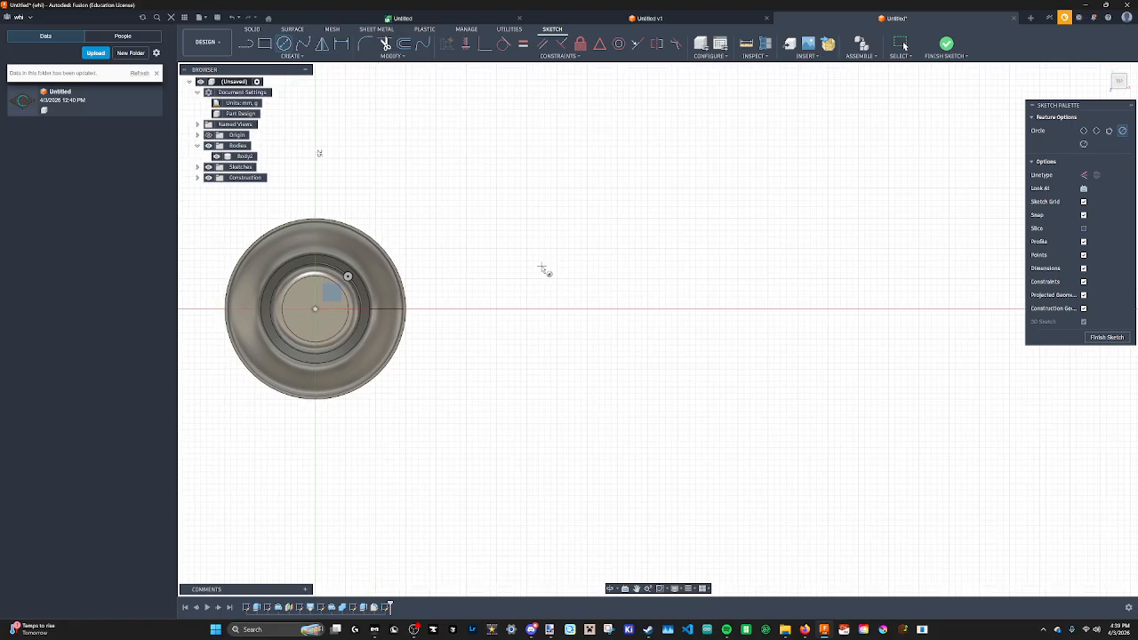
middle_click_drag(458, 294, 491, 333)
mouse_move(606, 355)
middle_mouse_down()
mouse_move(427, 346)
mouse_move(579, 247)
middle_mouse_up()
scroll(561, 331, "down", 3)
scroll(541, 326, "up", 3)
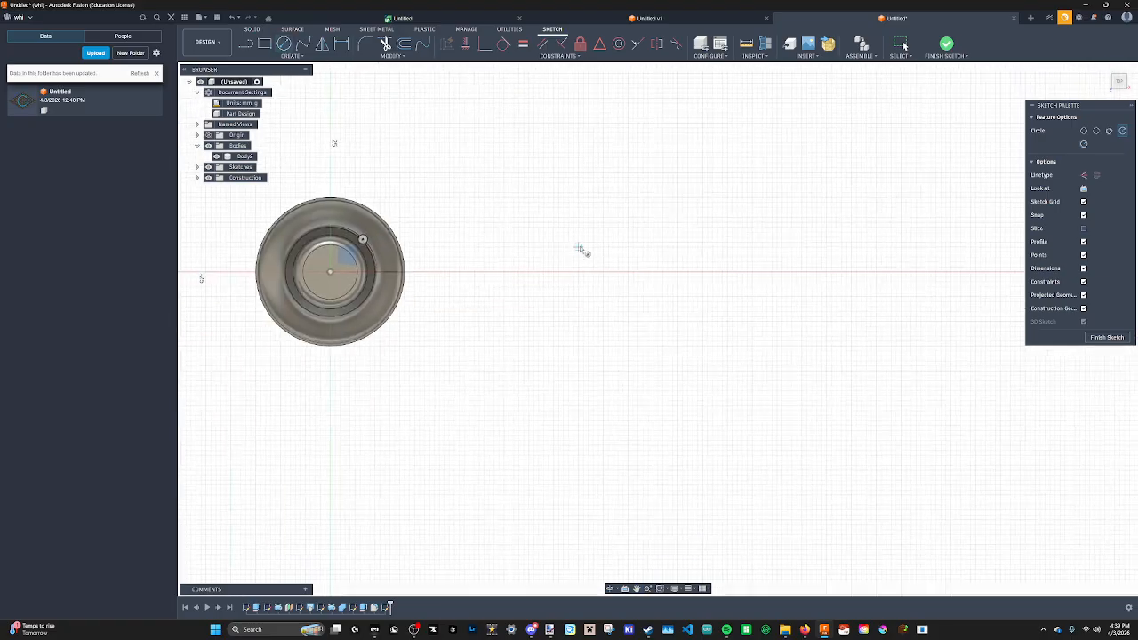
left_click(629, 272)
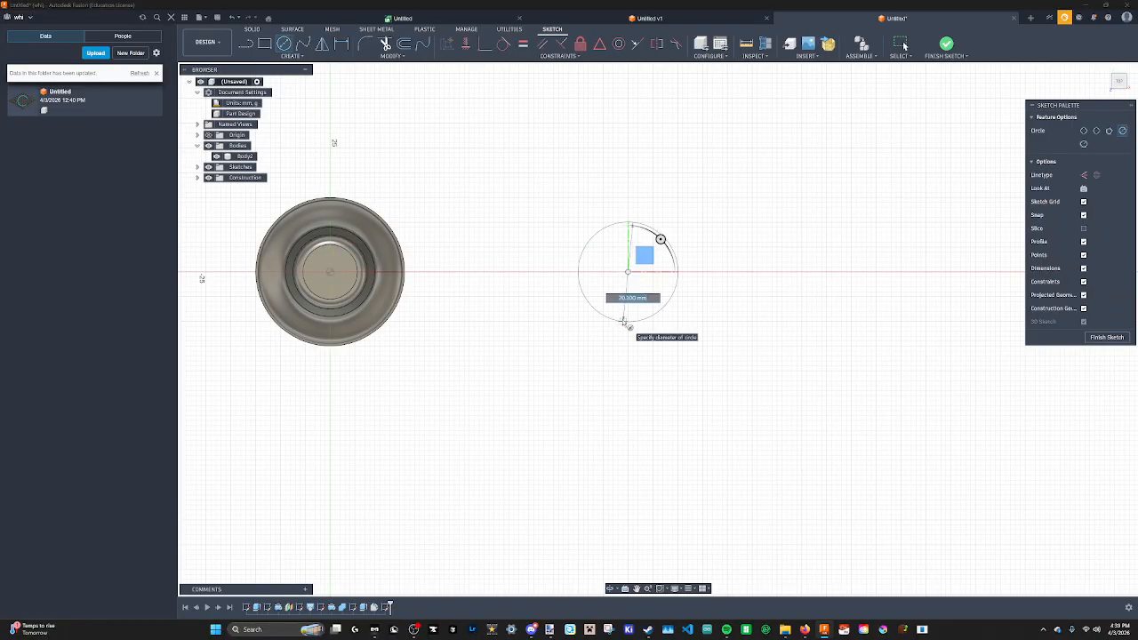
left_click(629, 322)
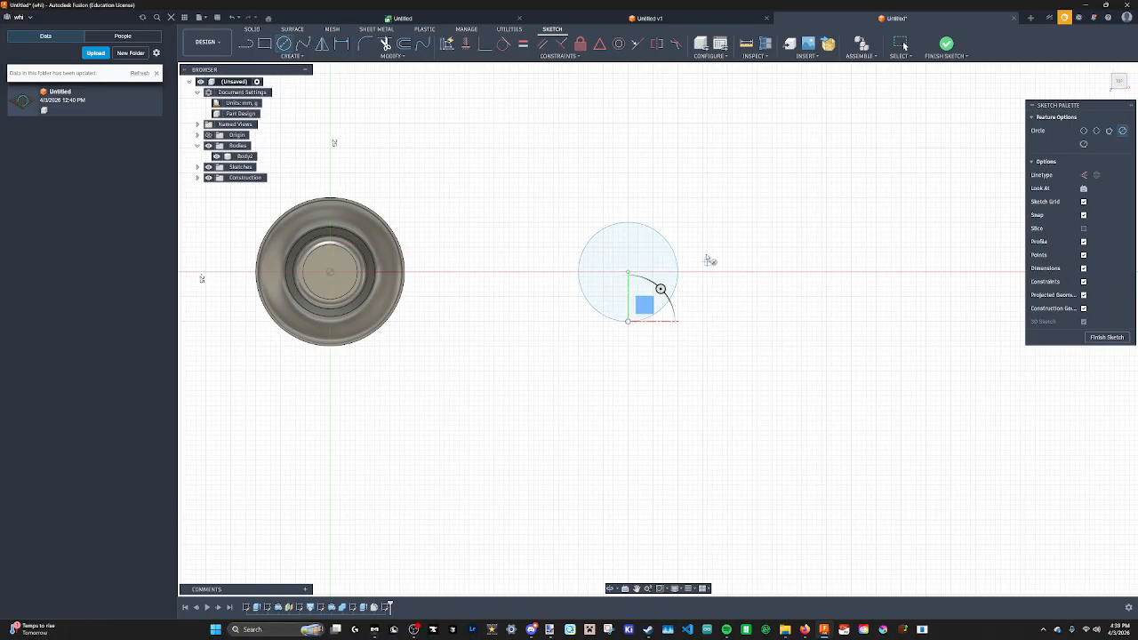
Draw a horizontal line across the circle through its centre, splitting it in half.
middle_click_drag(703, 244, 716, 291)
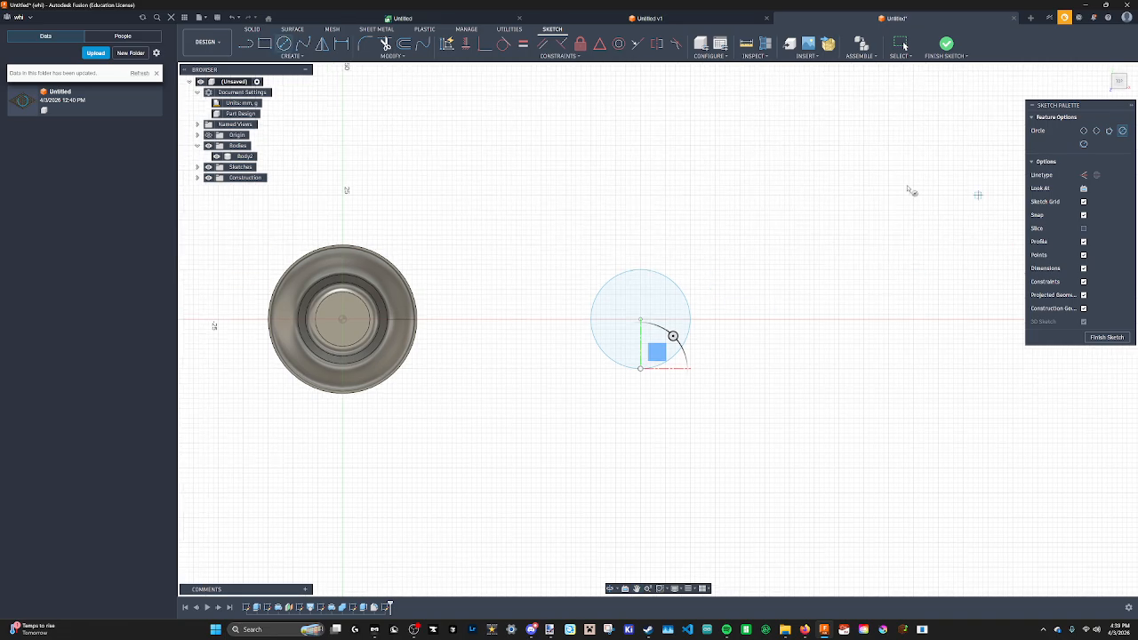
middle_click_drag(472, 138, 483, 161)
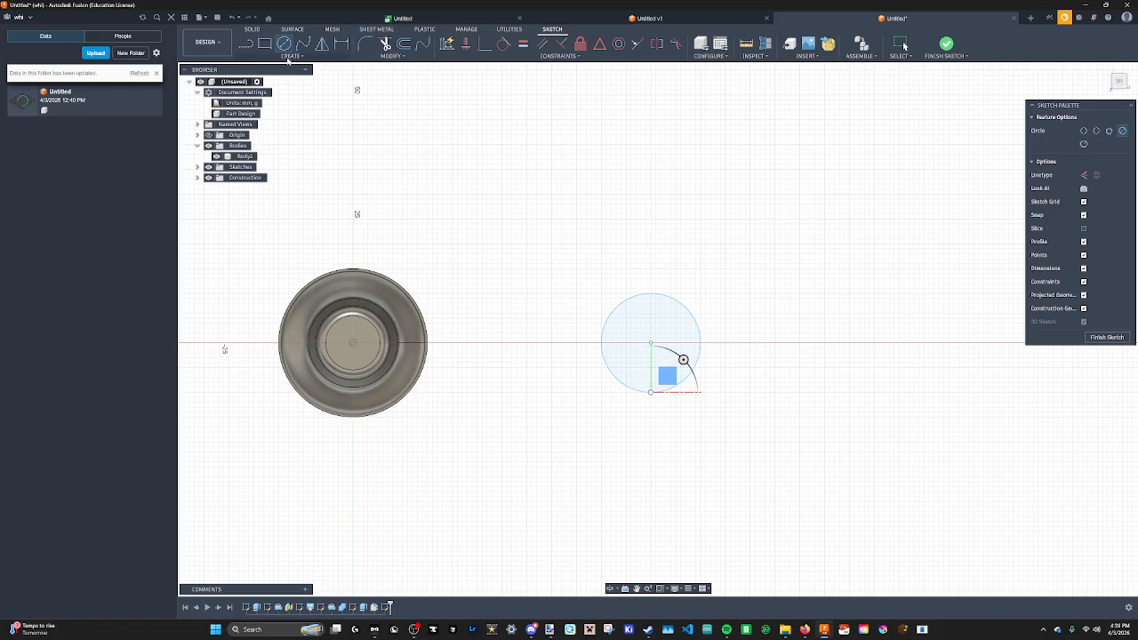
left_click(251, 47)
scroll(610, 244, "down", 2)
scroll(610, 249, "up", 6)
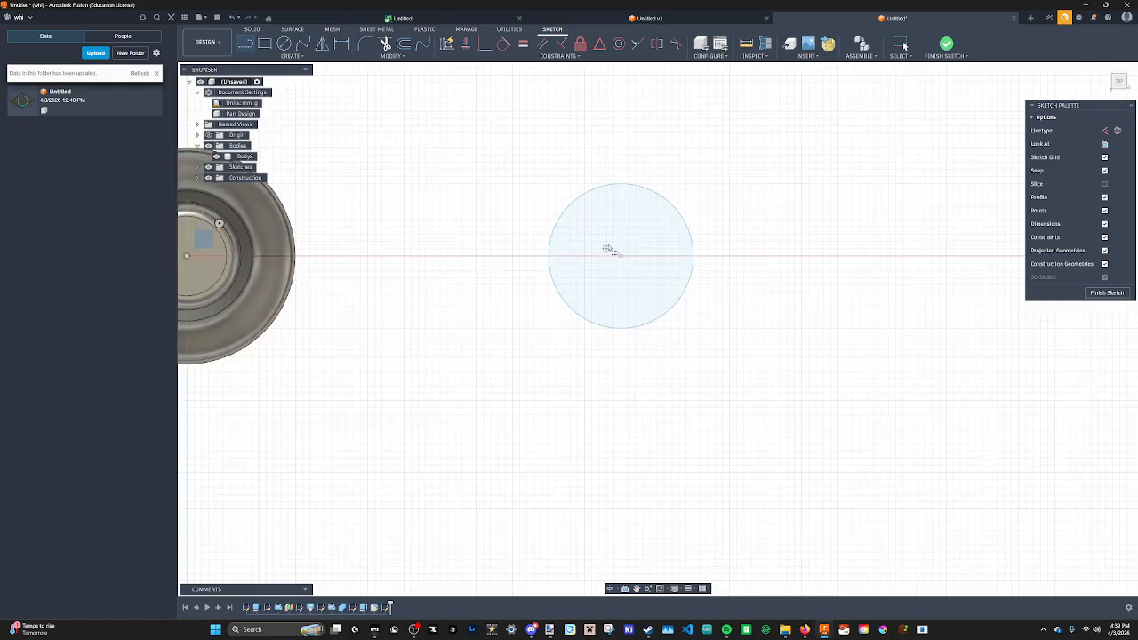
left_click(500, 264)
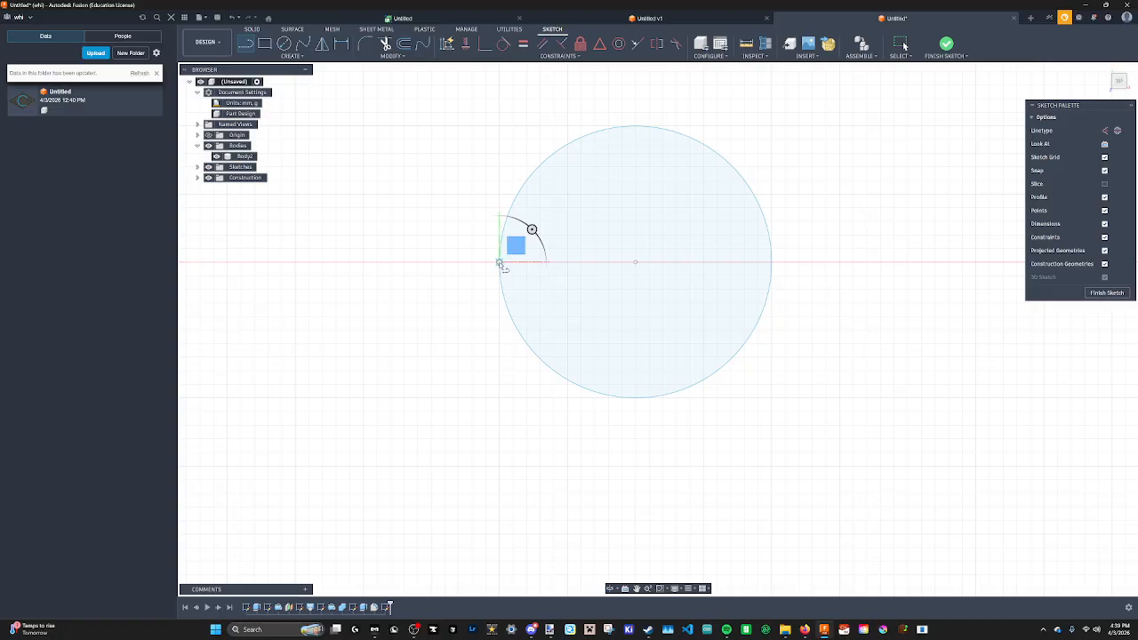
left_click(772, 264)
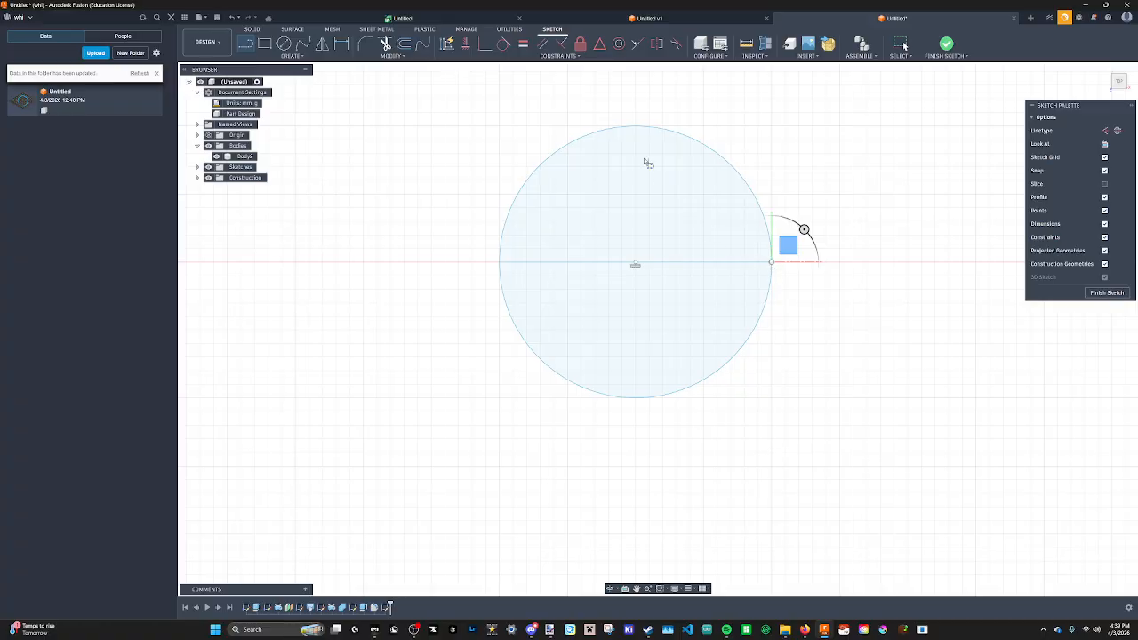
scroll(628, 188, "up", 4)
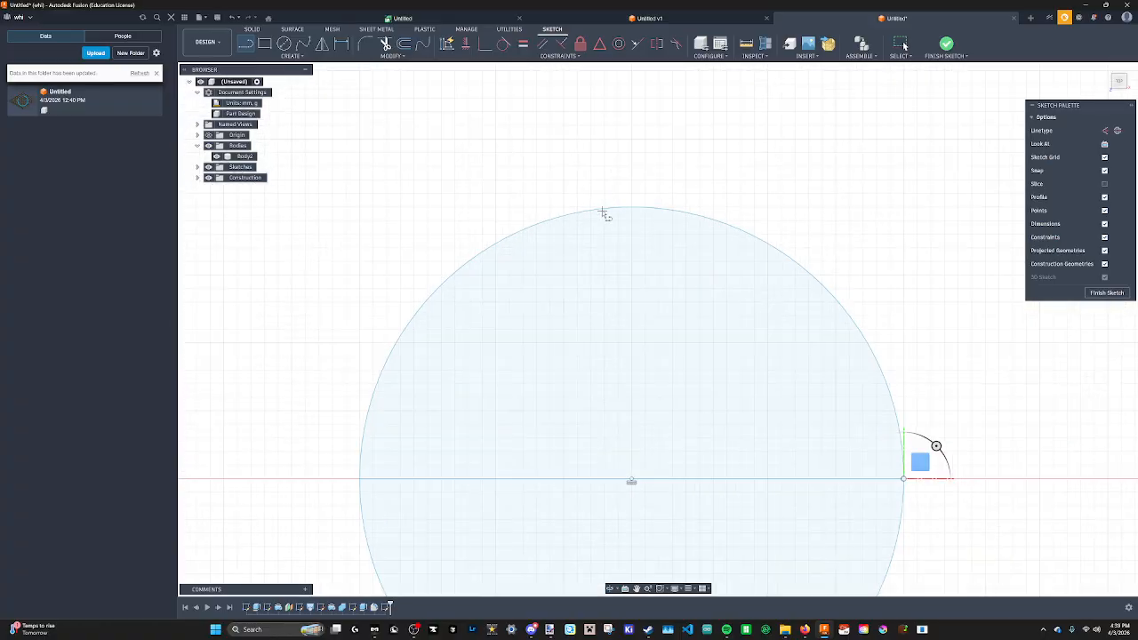
Draw a small triangular point on top of the circle with two lines and finish the sketch.
left_click(602, 210)
left_click(632, 140)
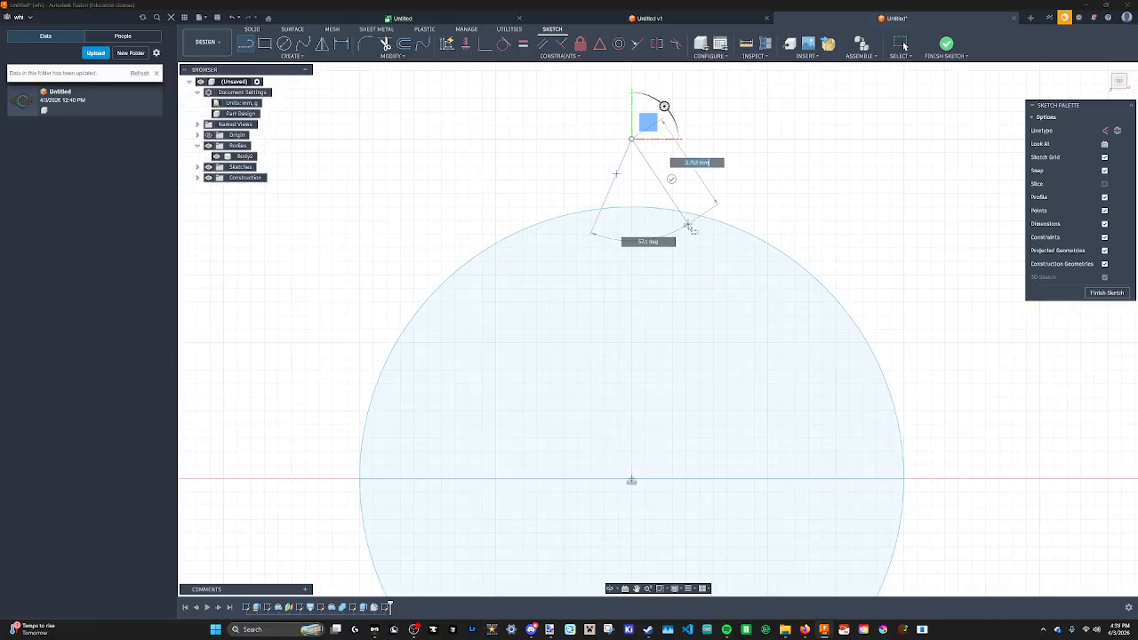
left_click(661, 210)
scroll(494, 280, "down", 5)
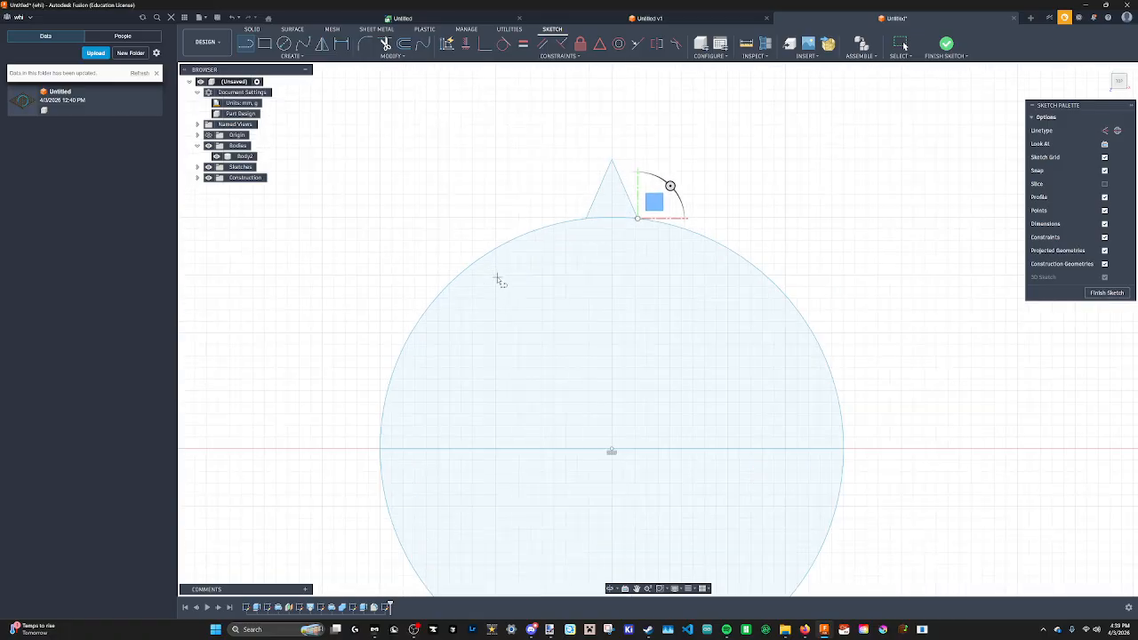
scroll(455, 256, "up", 2)
scroll(469, 257, "up", 2)
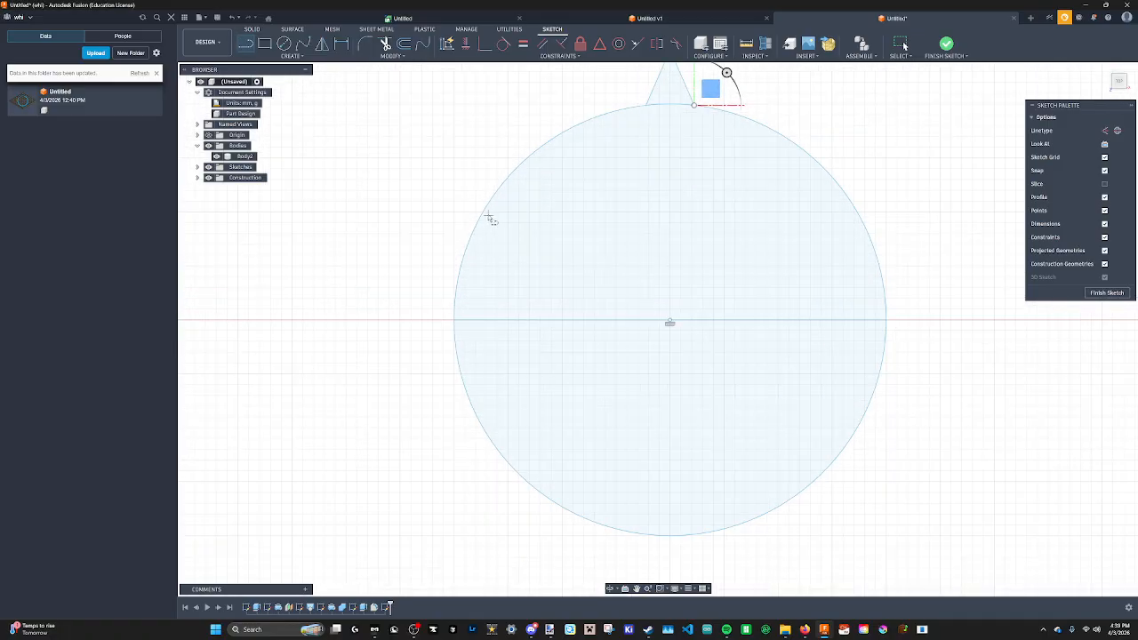
middle_click_drag(504, 222, 531, 173)
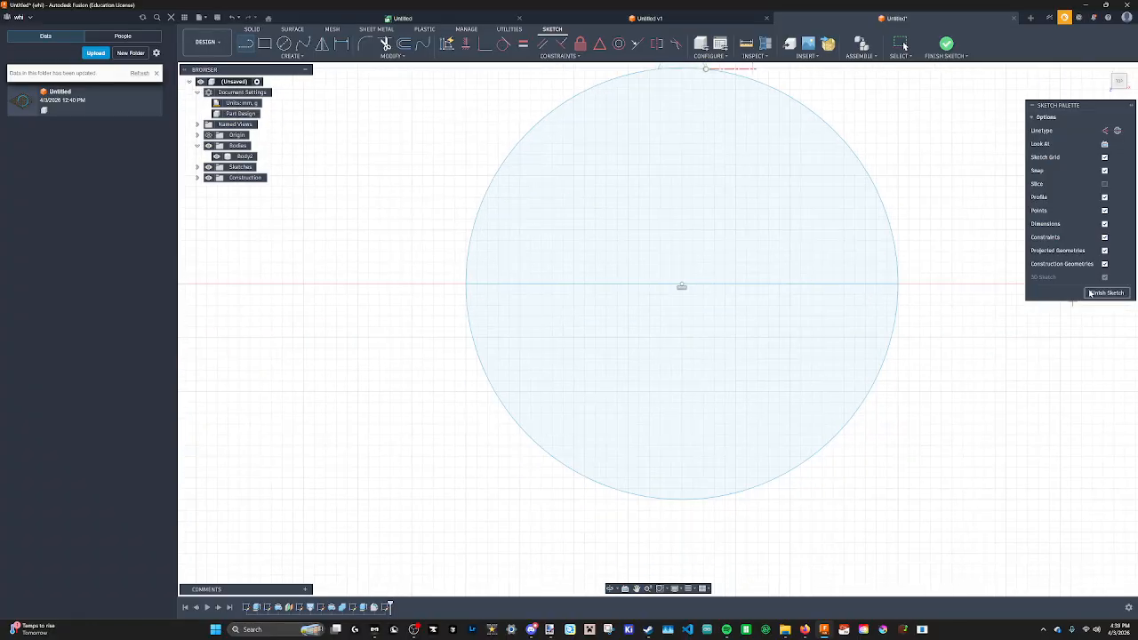
left_click(1090, 293)
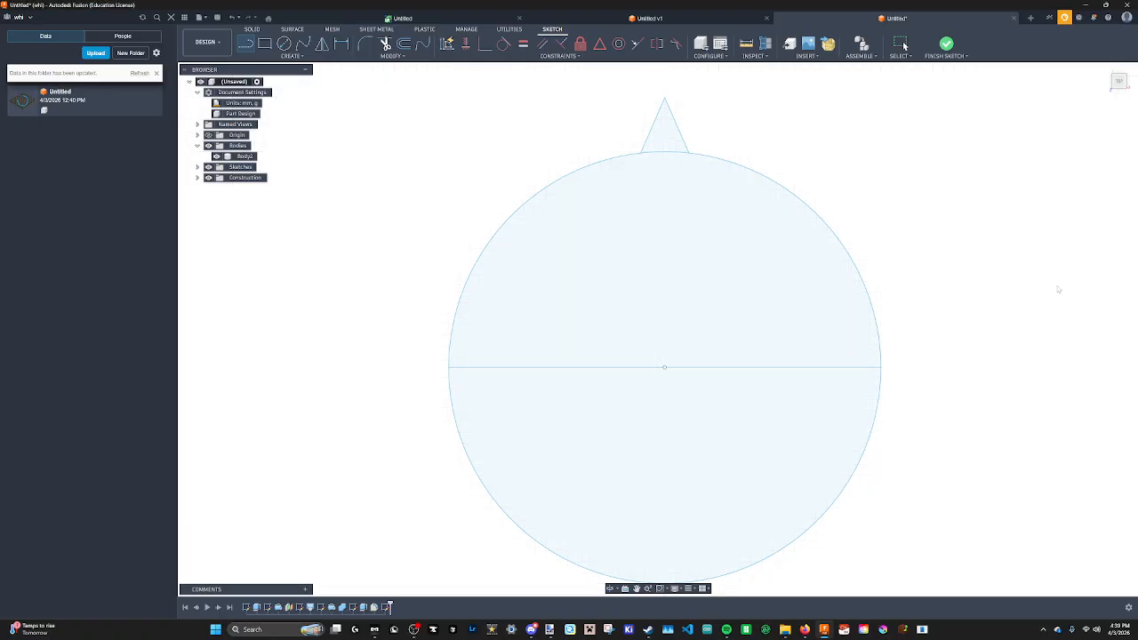
Revolve the upper half-circle and triangle profiles 360° around the diameter line as a new body.
left_click(557, 274)
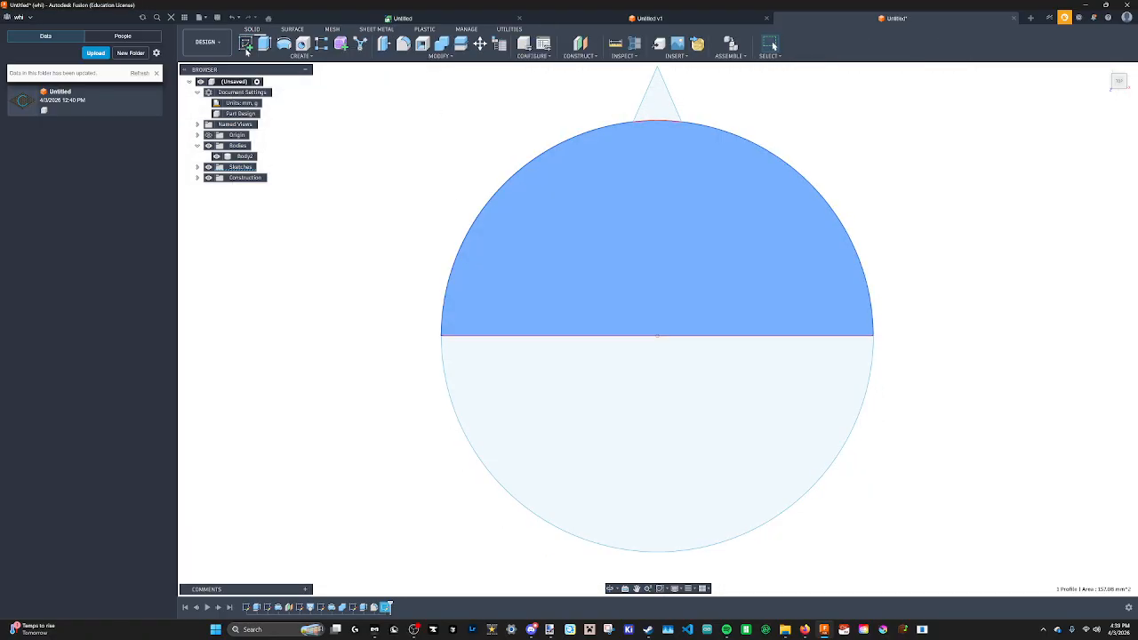
left_click(309, 101)
left_click(284, 43)
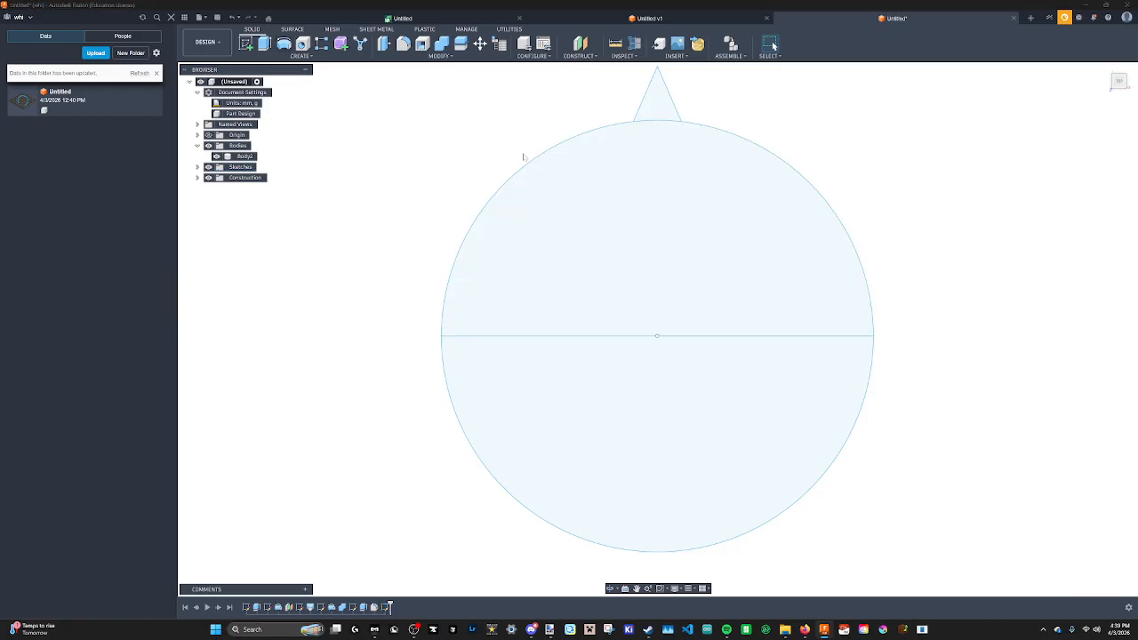
middle_click_drag(711, 102, 689, 172)
left_click(638, 171)
left_click(638, 279)
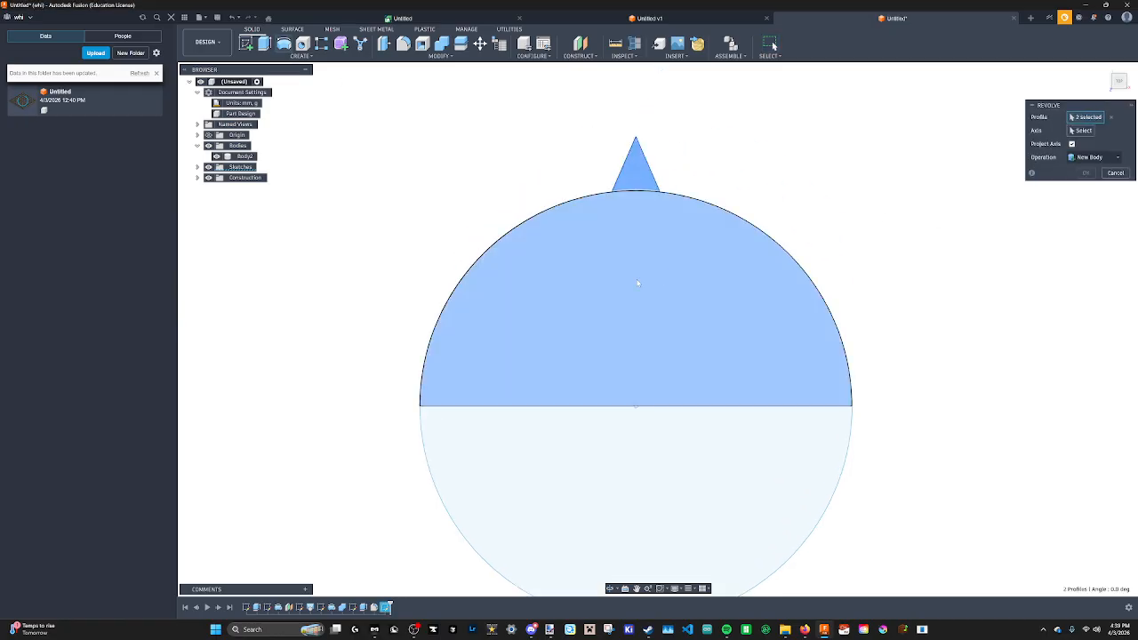
mouse_move(637, 279)
middle_mouse_down("shift")
mouse_move(645, 236)
mouse_move(729, 217)
middle_mouse_up("shift")
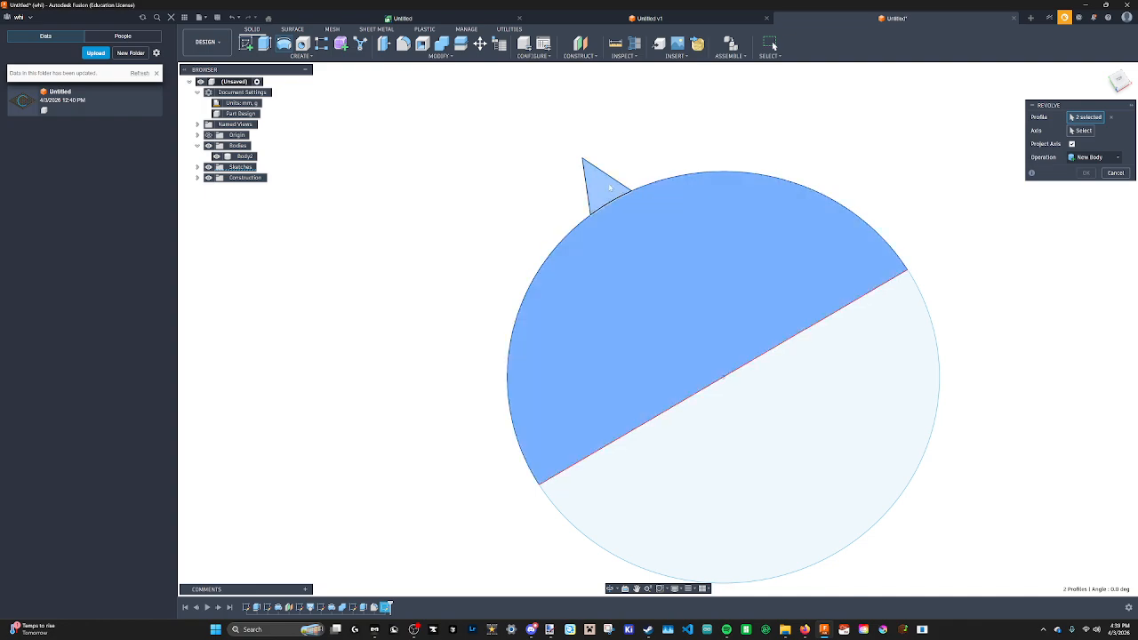
middle_click_drag(651, 296, 598, 218)
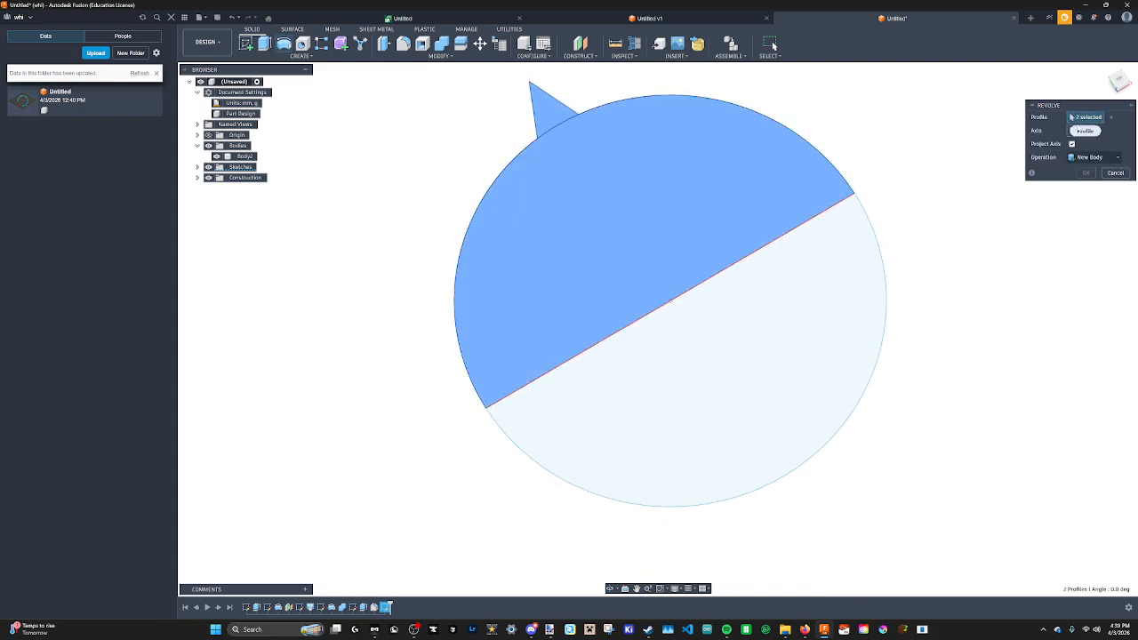
left_click(1082, 131)
left_click(721, 276)
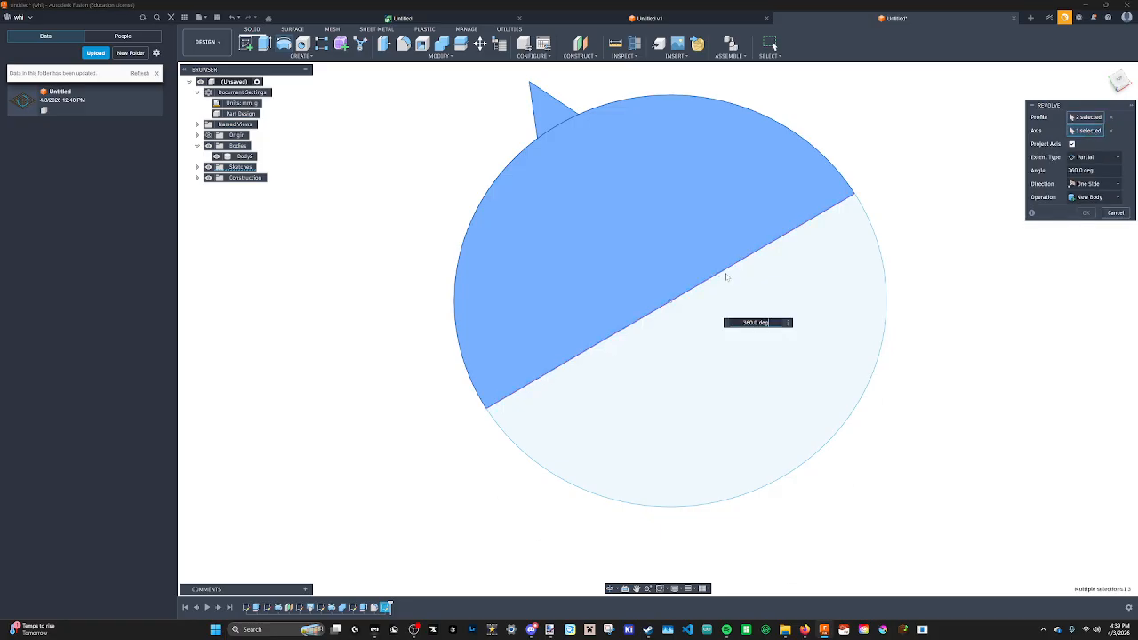
middle_click_drag(726, 272, 745, 204, "shift")
scroll(654, 222, "down", 6)
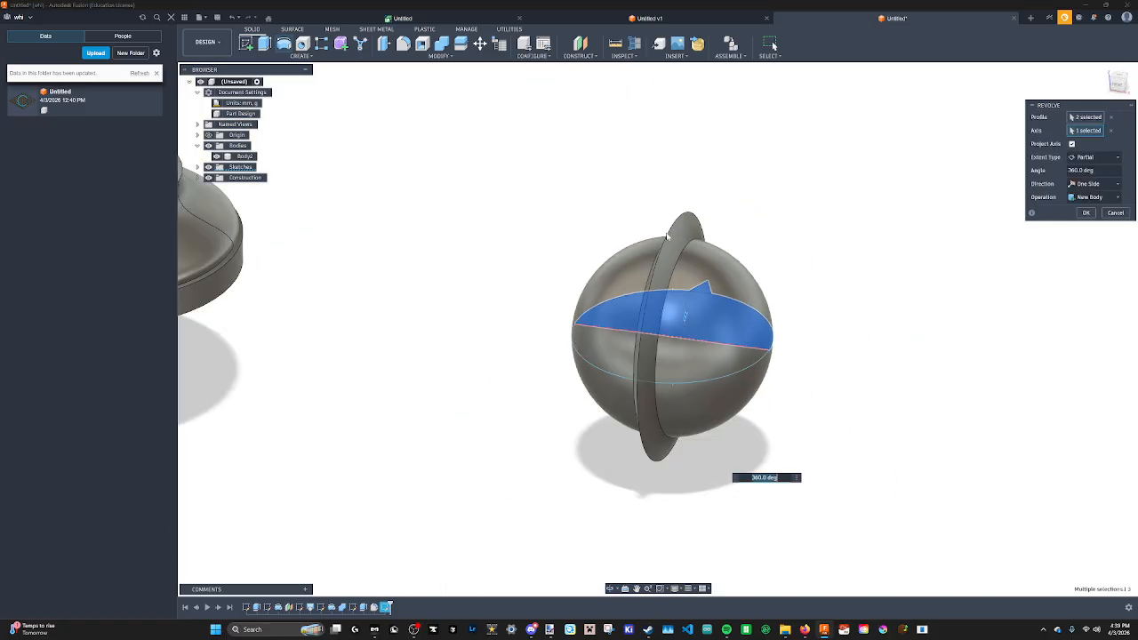
middle_click_drag(569, 218, 427, 222, "shift")
mouse_move(600, 223)
middle_mouse_down("shift")
mouse_move(670, 311)
mouse_move(663, 267)
mouse_move(679, 226)
mouse_move(648, 285)
mouse_move(513, 218)
mouse_move(525, 238)
middle_mouse_up("shift")
scroll(671, 311, "down", 2)
scroll(664, 312, "up", 7)
key("Return")
scroll(648, 278, "down", 5)
scroll(648, 268, "down", 3)
left_click(1091, 203)
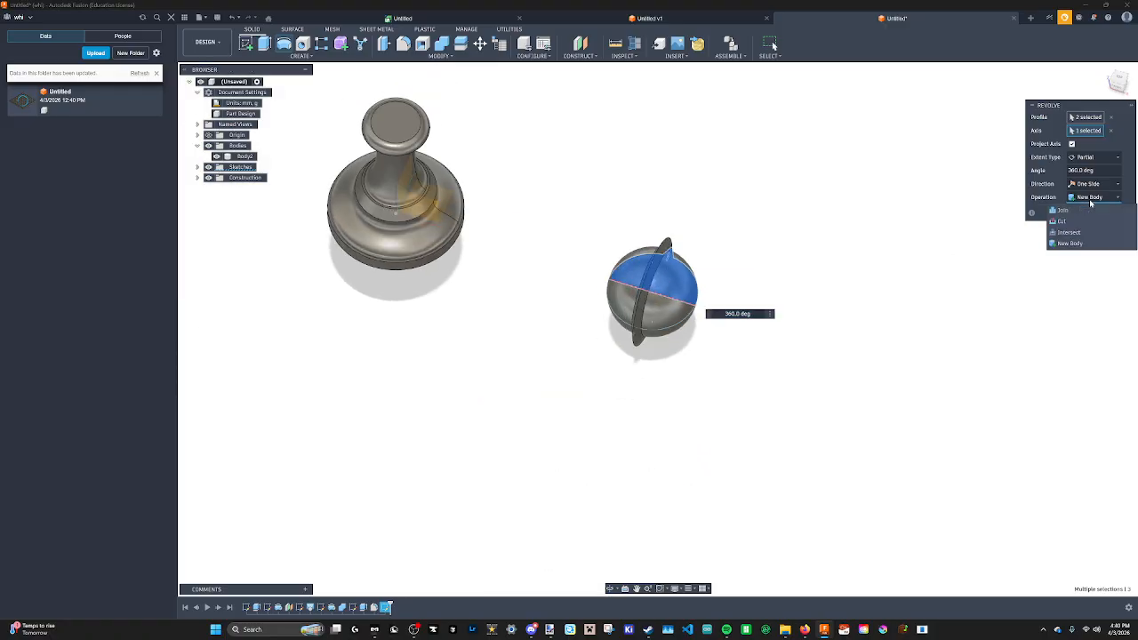
left_click(1092, 201)
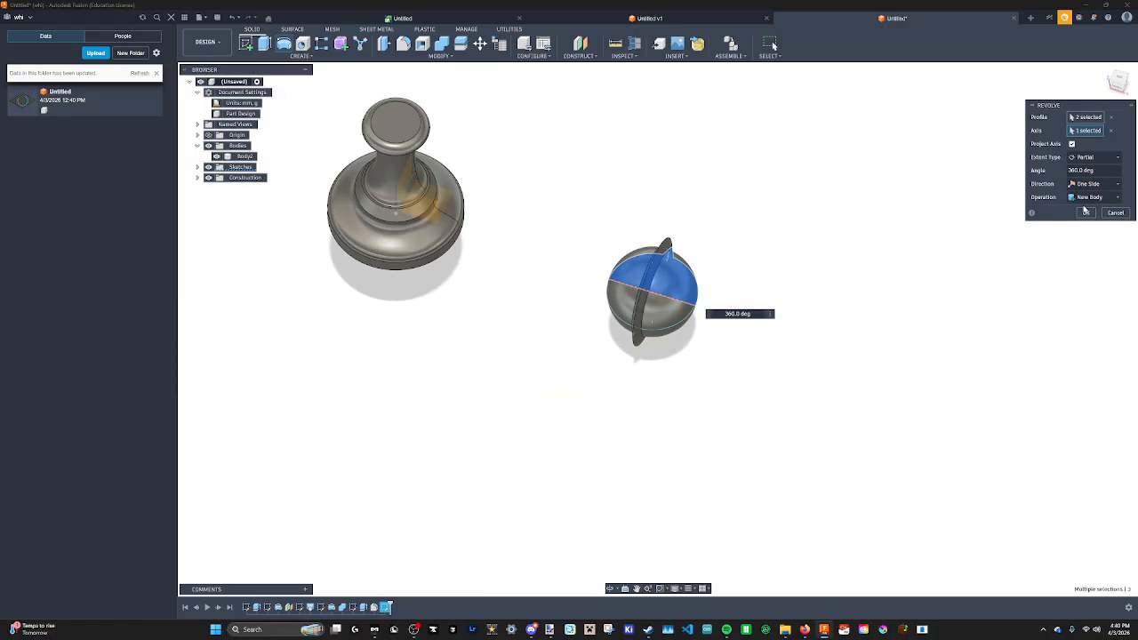
left_click(1087, 214)
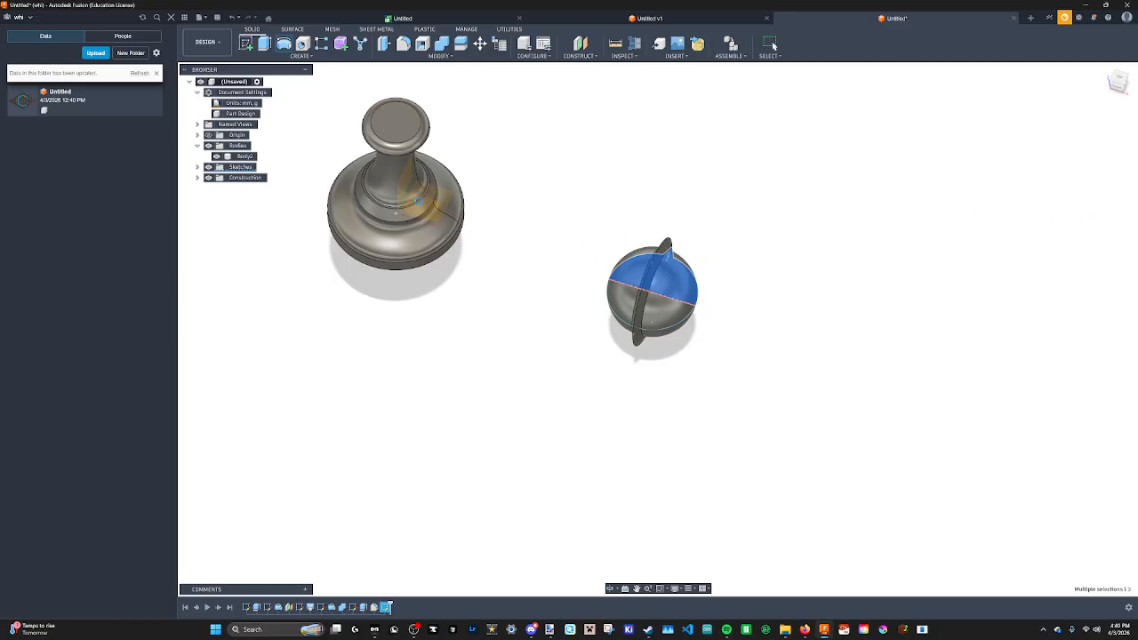
middle_click_drag(408, 186, 619, 207, "shift")
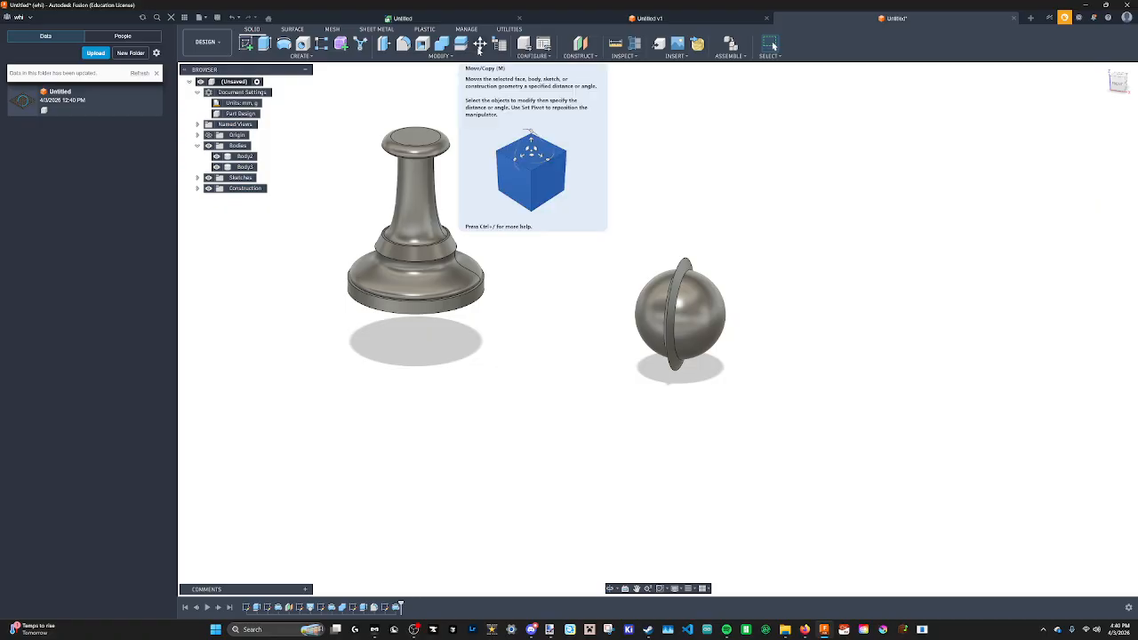
left_click(480, 44)
left_click(674, 333)
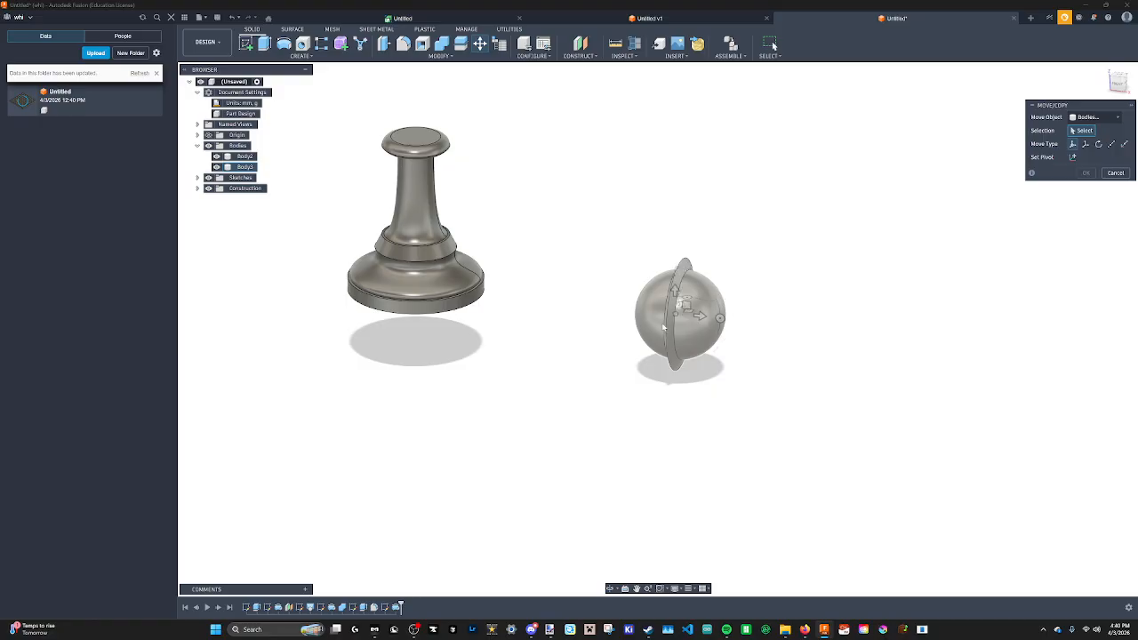
middle_click_drag(447, 191, 646, 333, "shift")
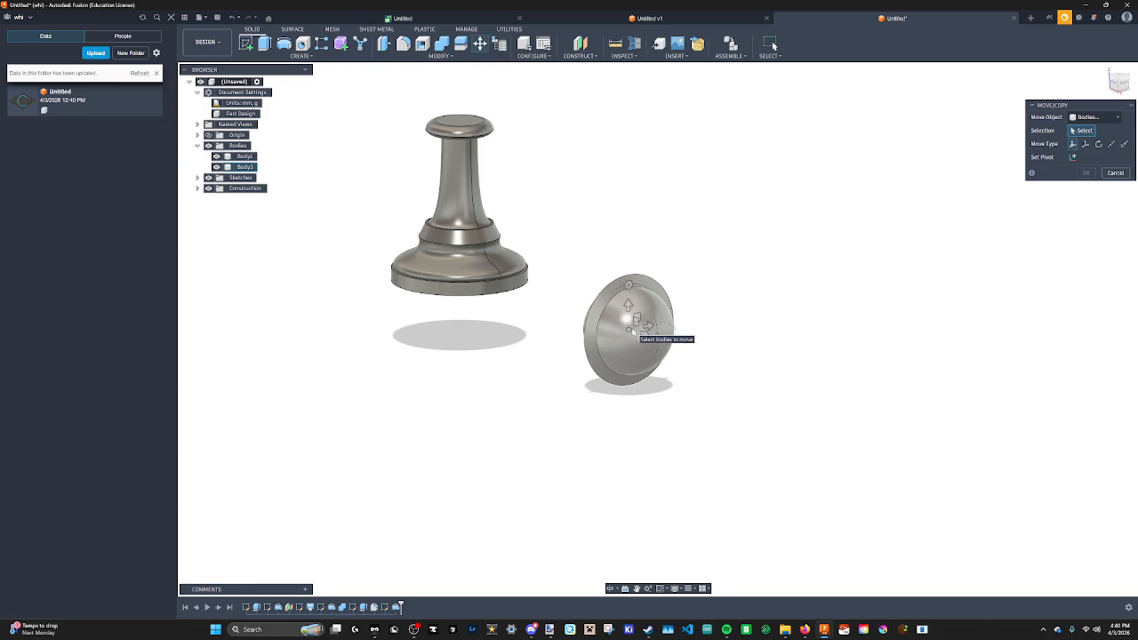
middle_click_drag(633, 331, 626, 385, "shift")
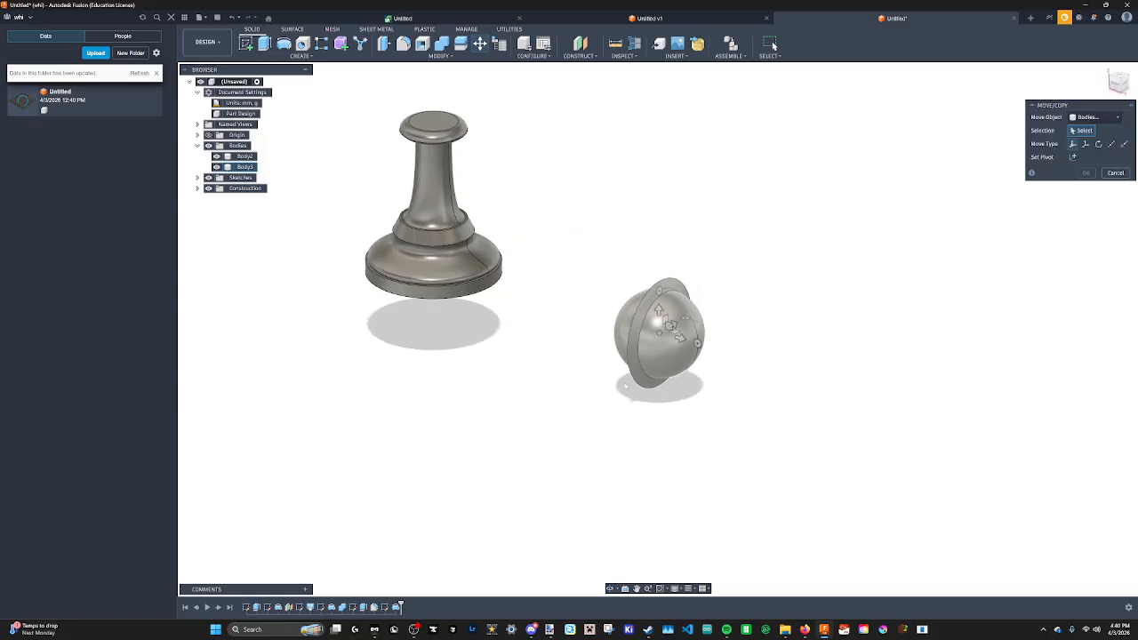
left_click(655, 335)
middle_click_drag(681, 313, 673, 366, "shift")
left_click_drag(662, 361, 679, 298)
key("Escape")
left_click(687, 378)
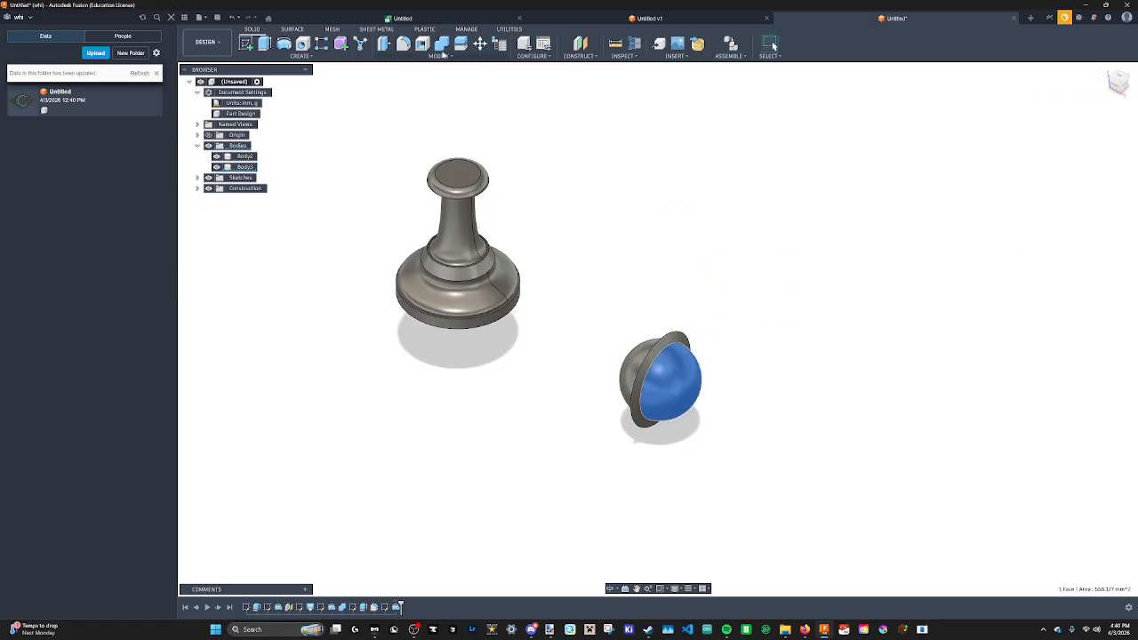
left_click(481, 47)
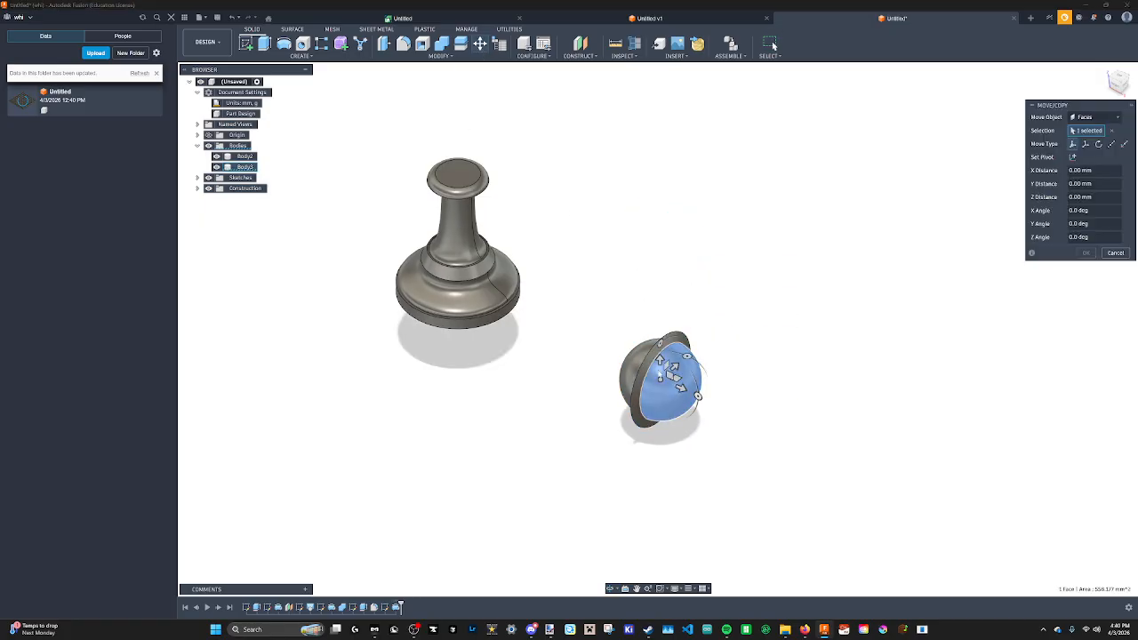
left_click(1094, 116)
left_click(1092, 131)
left_click(692, 364)
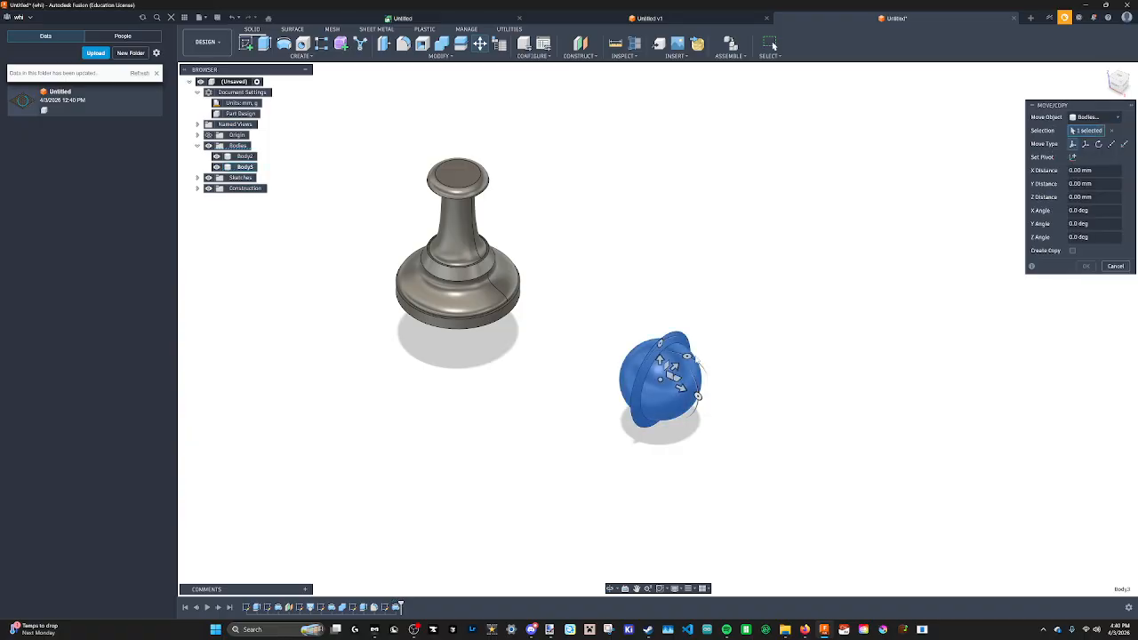
left_click_drag(688, 356, 686, 387)
key("Escape")
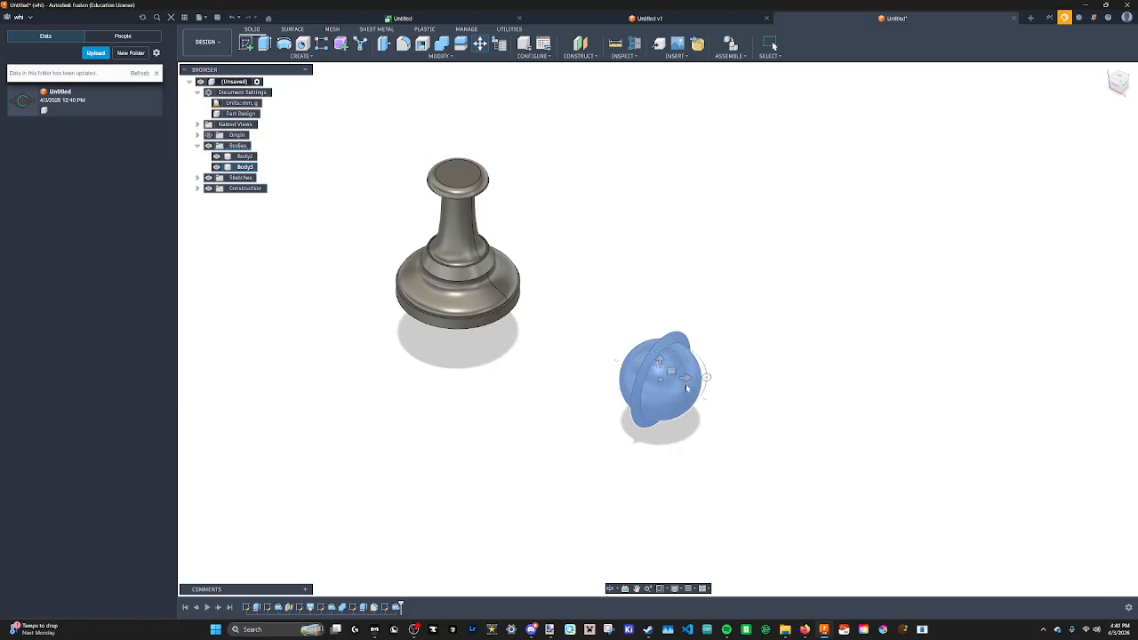
Try to move the head body up and across onto the pawn using the Move/Copy arrows.
key("m")
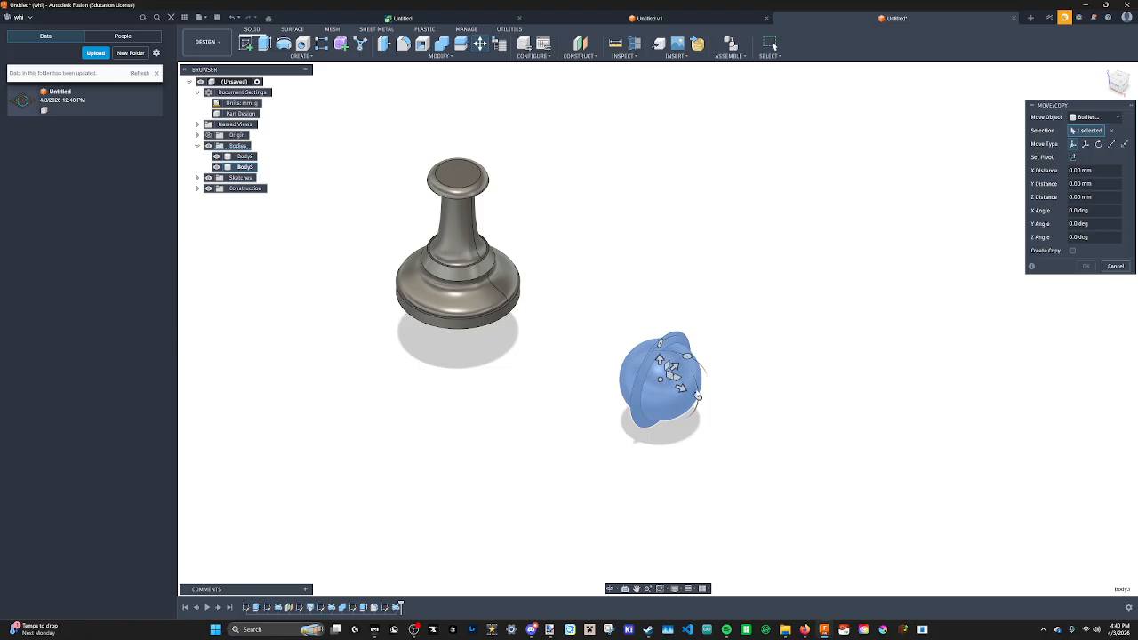
left_click_drag(698, 397, 700, 363)
key("Return")
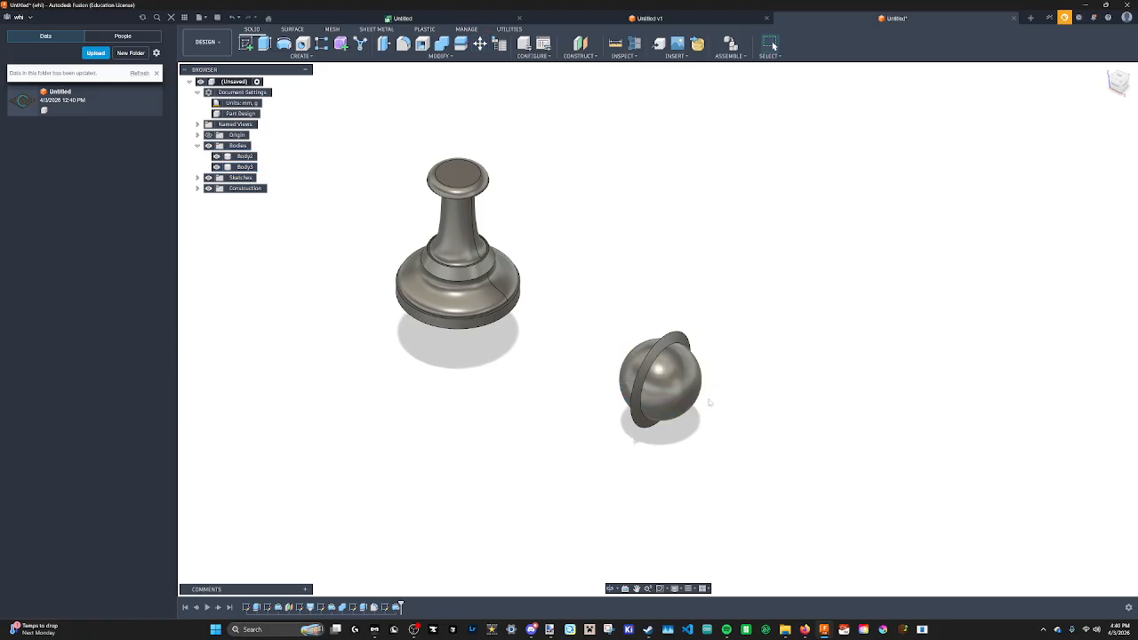
key("m")
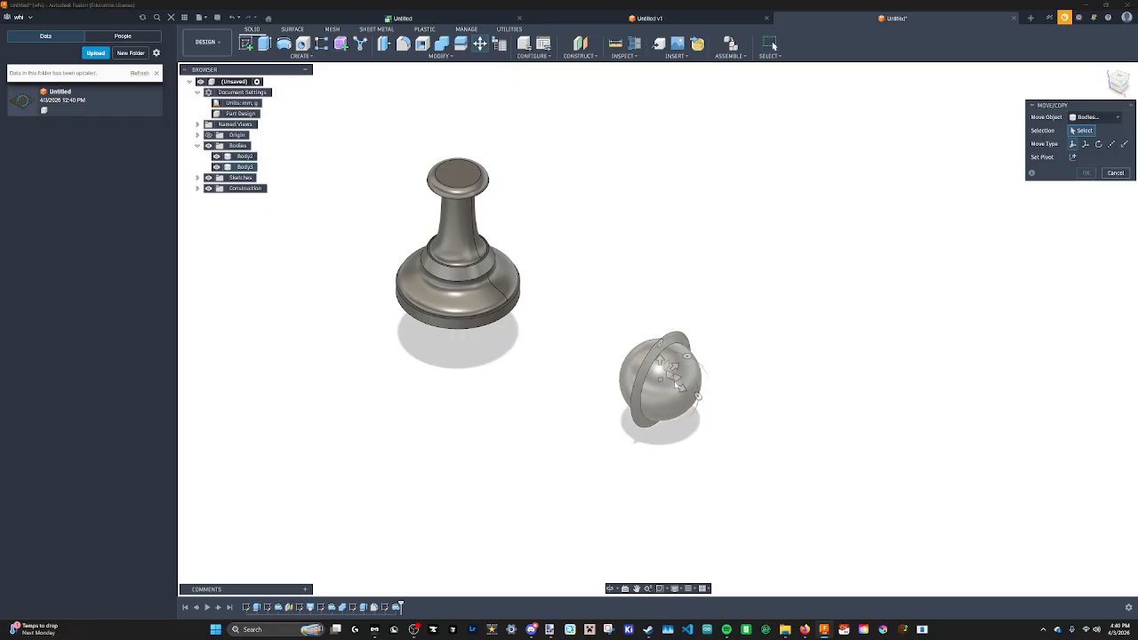
left_click(672, 385)
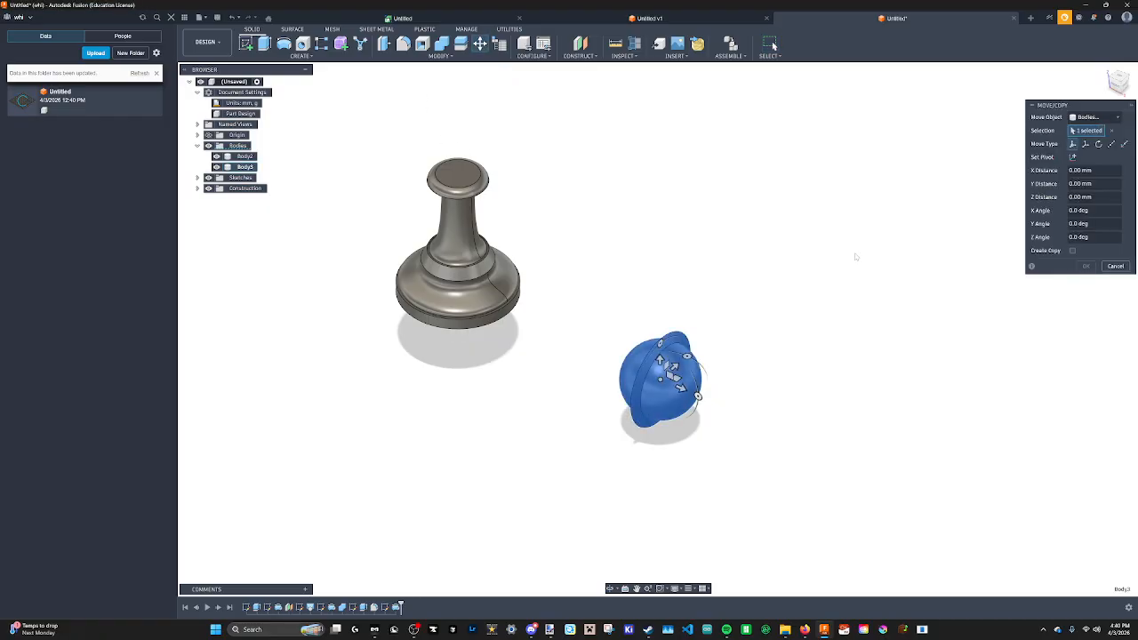
scroll(630, 301, "down", 2)
scroll(628, 303, "up", 5)
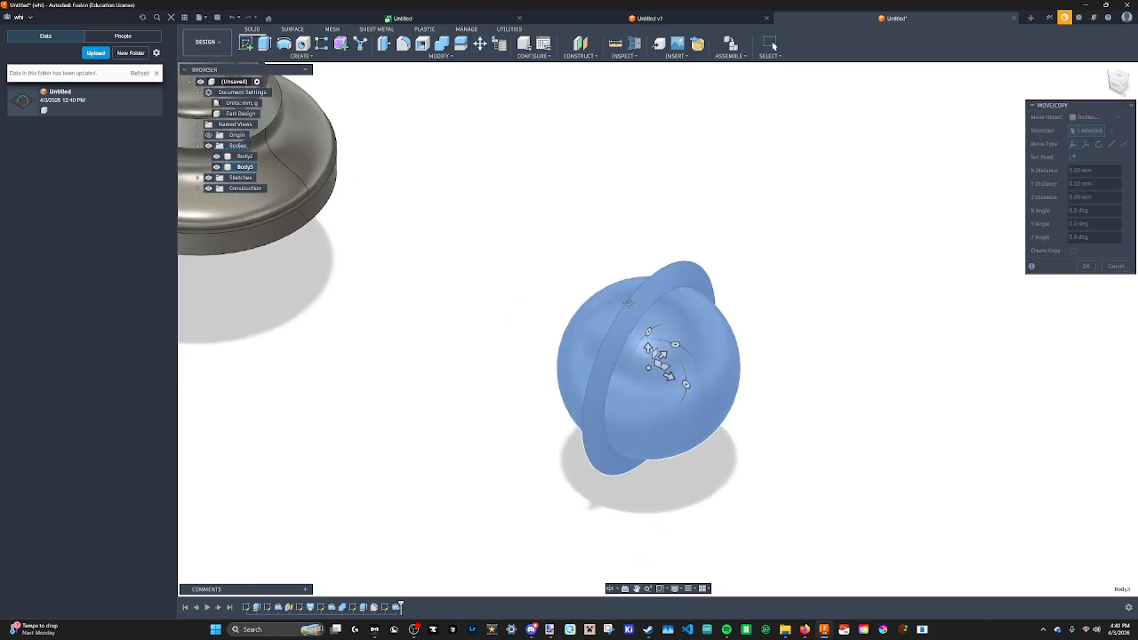
scroll(628, 302, "down", 3)
left_click_drag(682, 313, 699, 84)
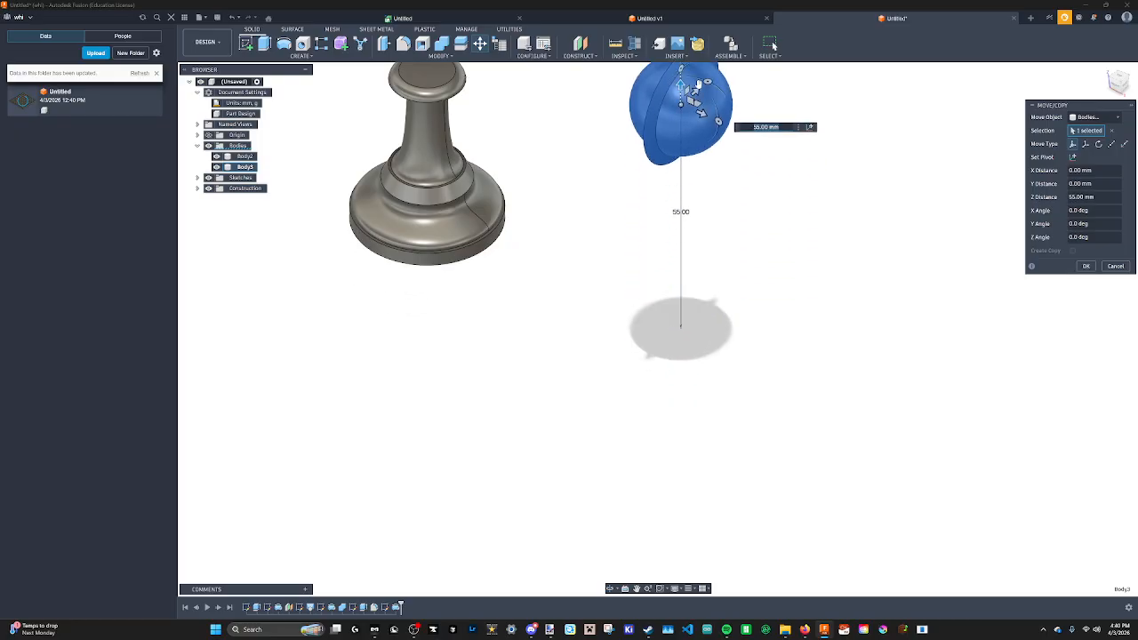
scroll(699, 237, "down", 1)
middle_click_drag(699, 85, 723, 281)
left_click_drag(723, 285, 463, 223)
middle_click_drag(479, 219, 512, 199, "shift")
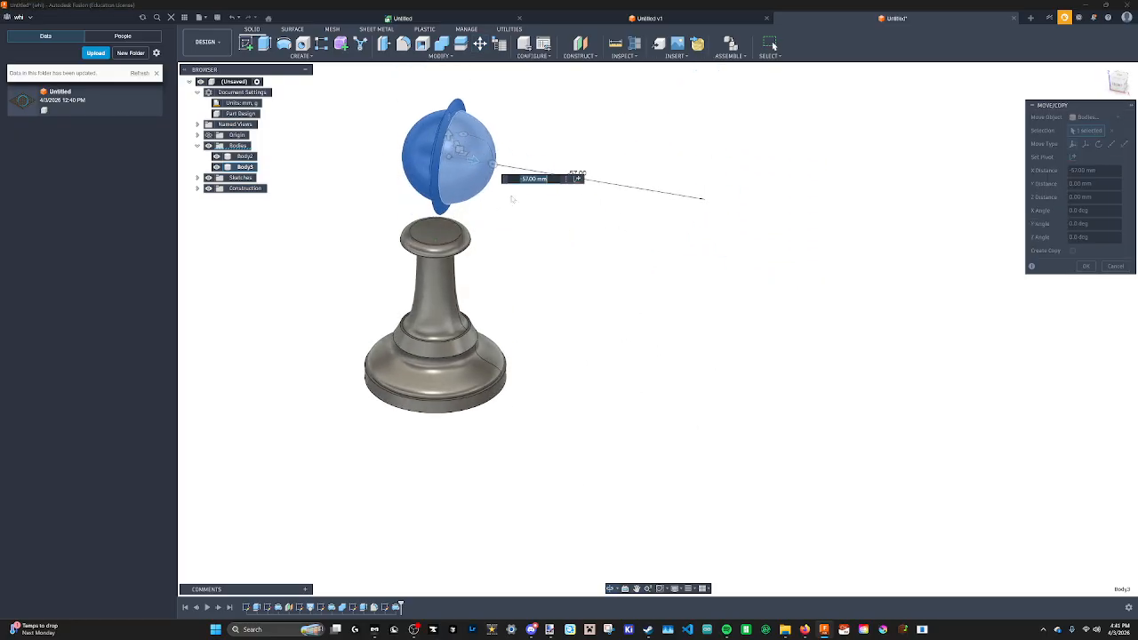
left_click_drag(475, 161, 440, 194)
middle_click_drag(473, 208, 436, 202, "shift")
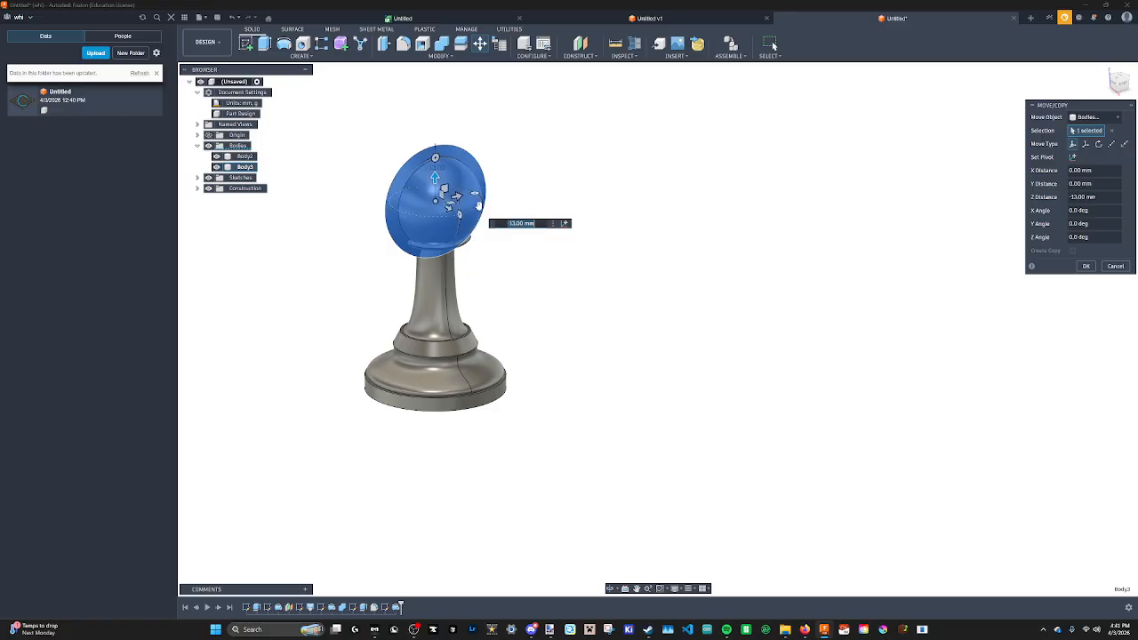
scroll(478, 206, "down", 3)
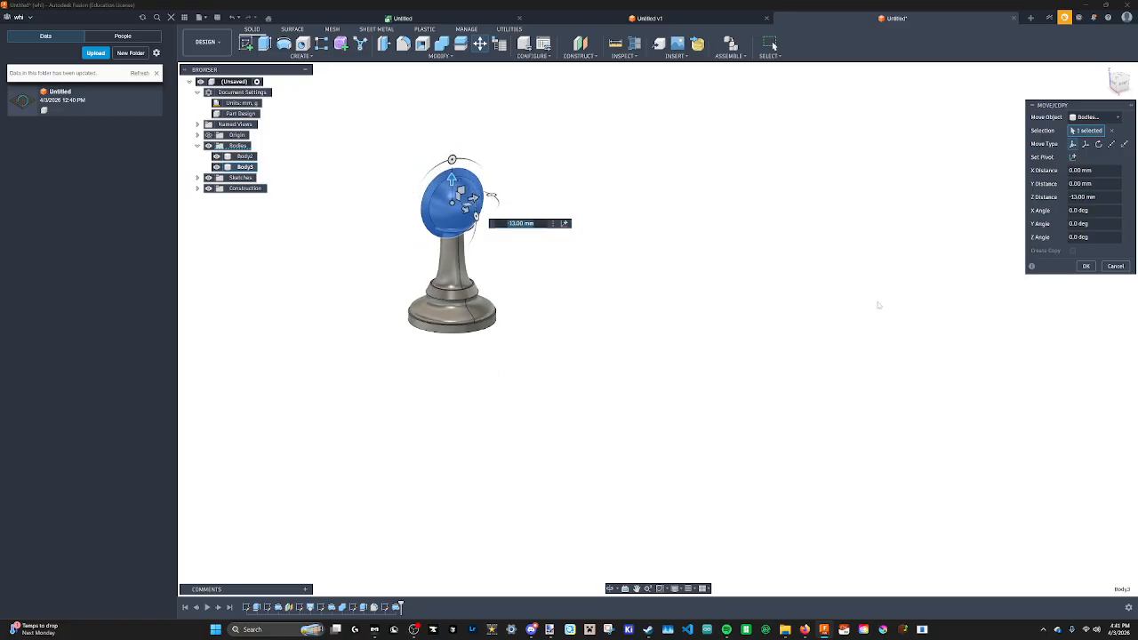
left_click(1115, 267)
Move the head body point to point, from its centre to the centre of the pawn's top face.
left_click(481, 46)
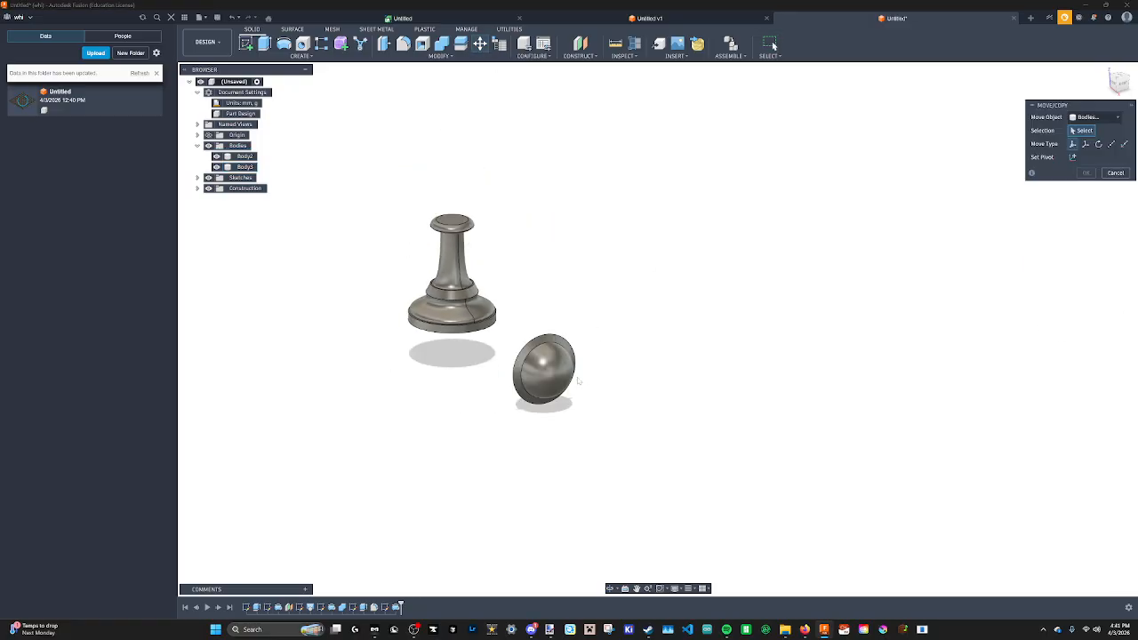
left_click(544, 369)
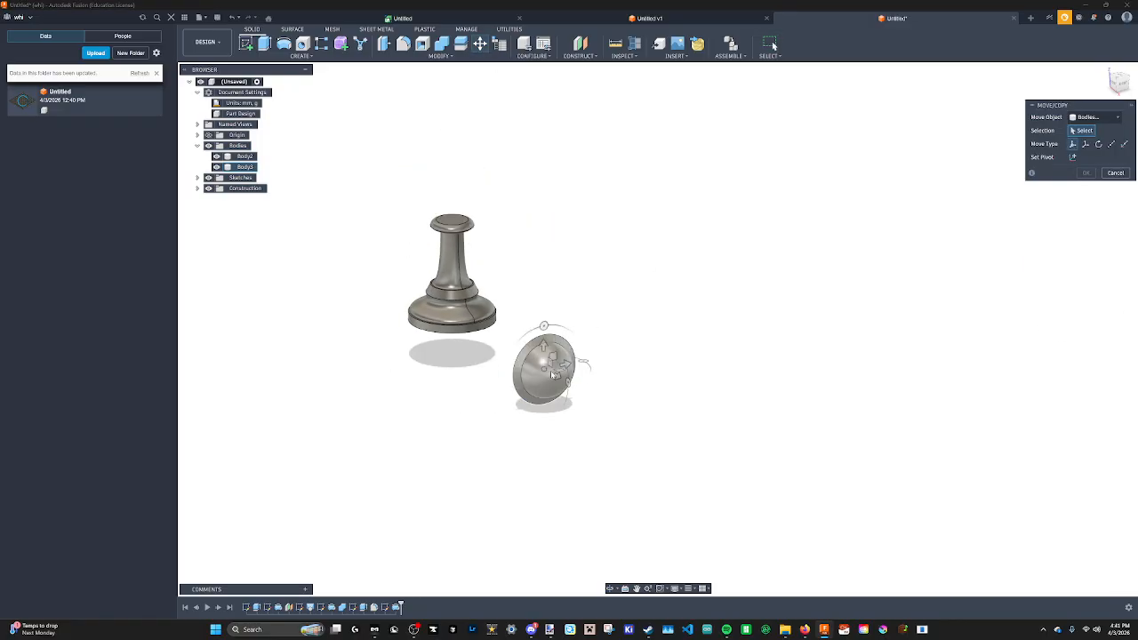
left_click(1111, 144)
scroll(565, 405, "up", 5)
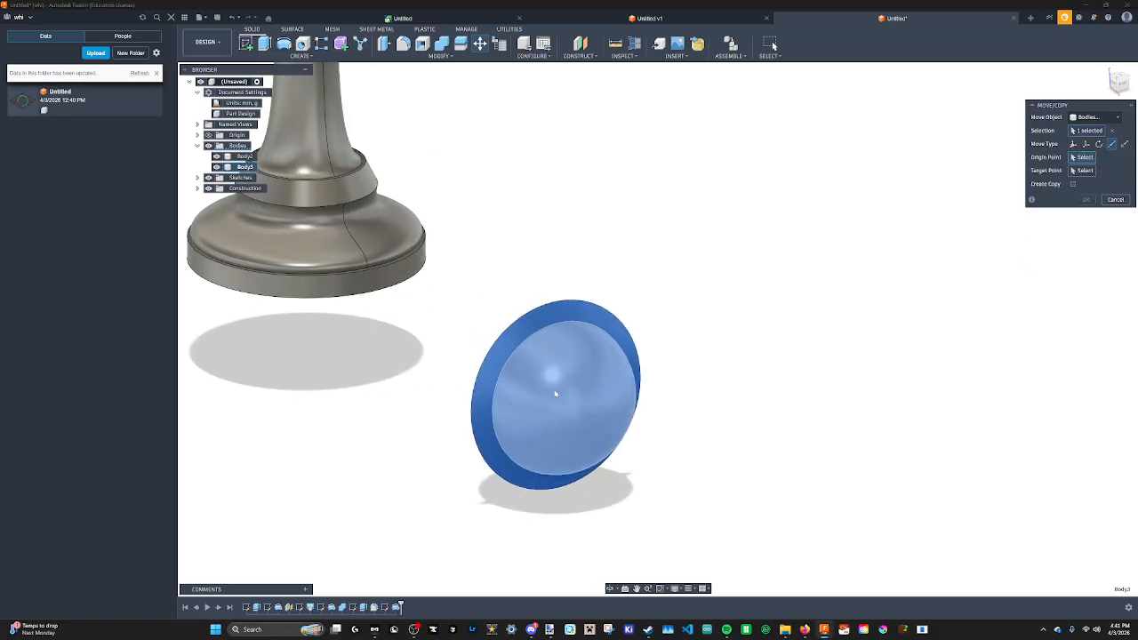
middle_click_drag(560, 378, 610, 404, "shift")
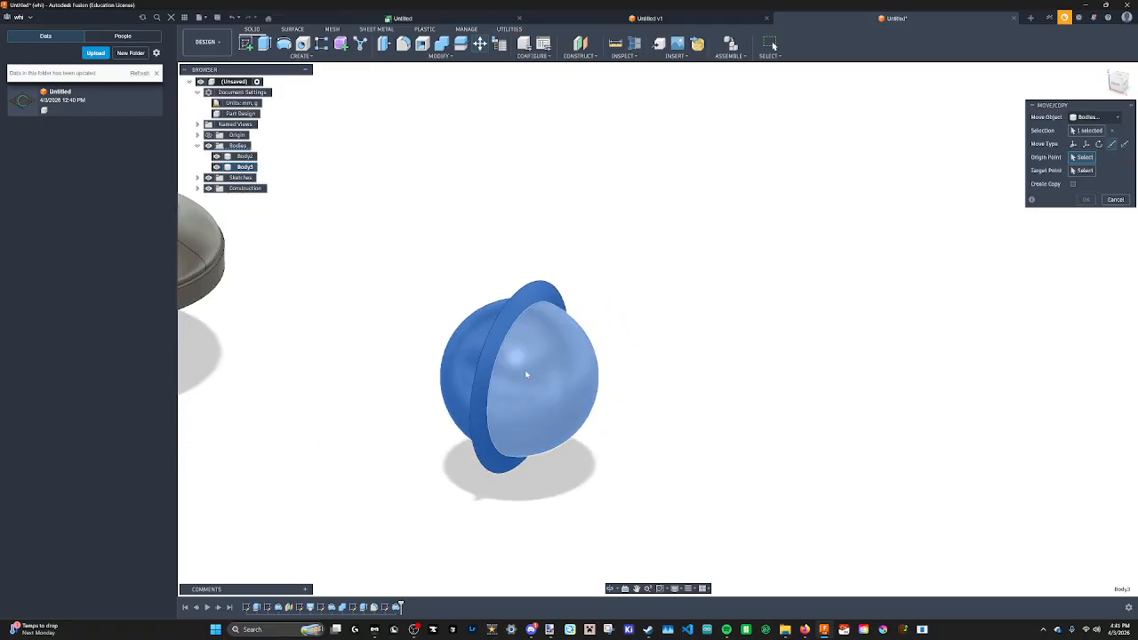
middle_click_drag(526, 374, 522, 376, "shift")
left_click(529, 347)
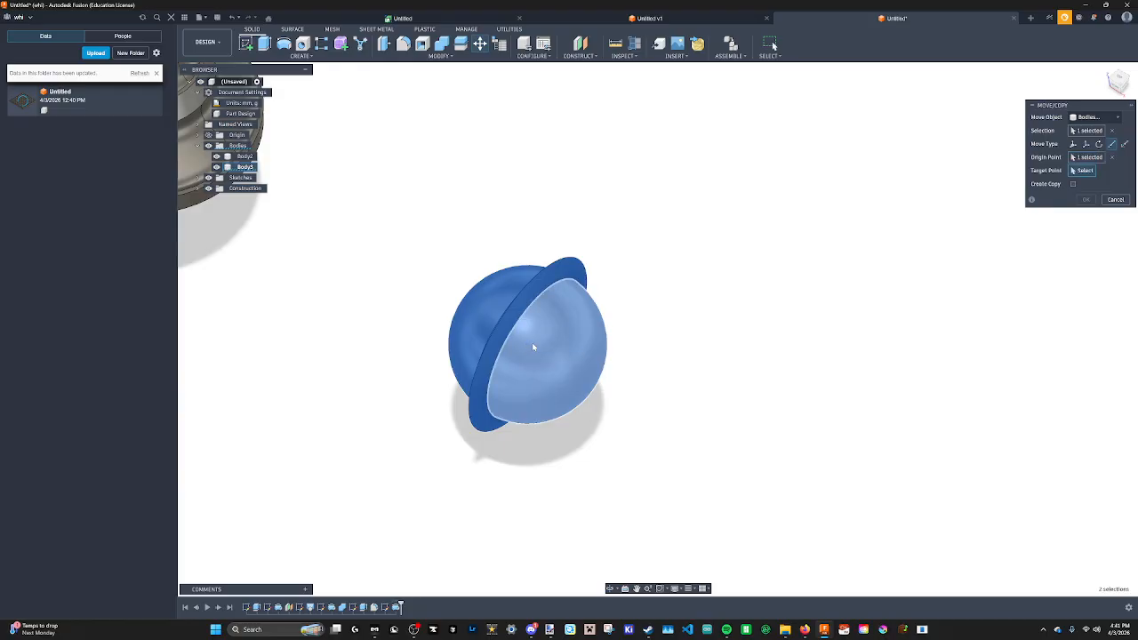
scroll(525, 345, "up", 2)
scroll(525, 345, "up", 5)
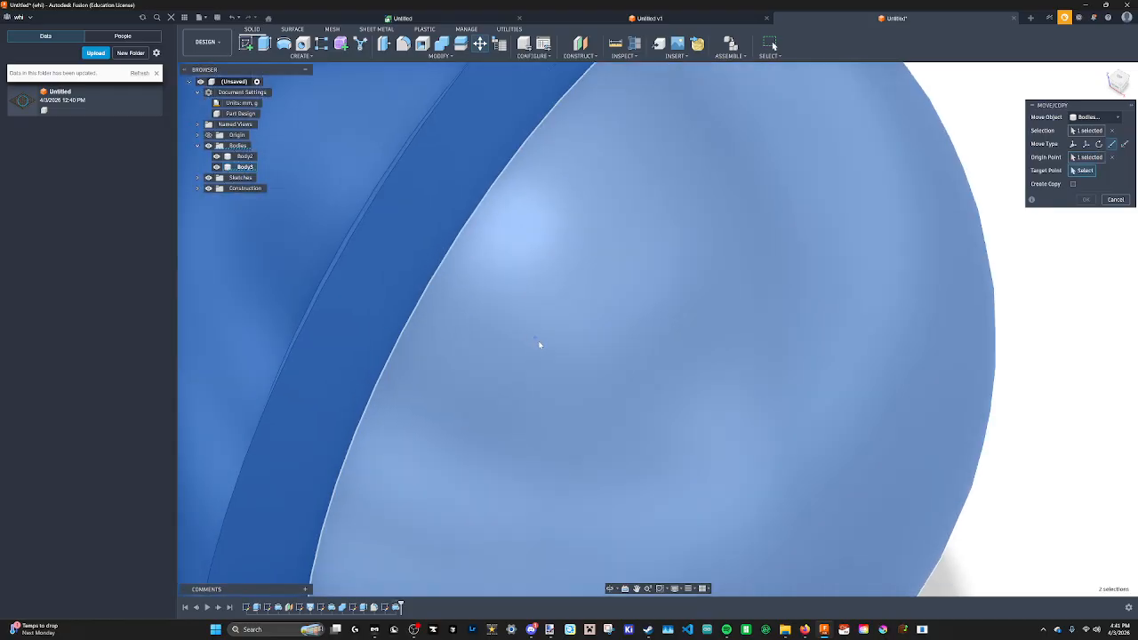
scroll(539, 342, "down", 8)
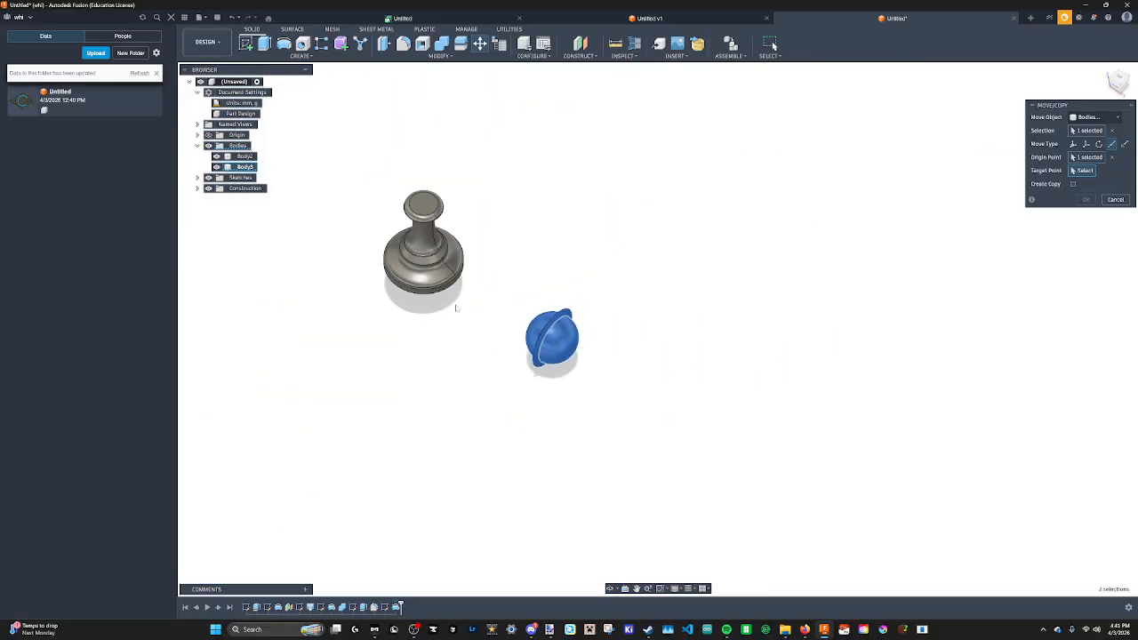
scroll(456, 307, "up", 2)
middle_click_drag(534, 356, 557, 367, "shift")
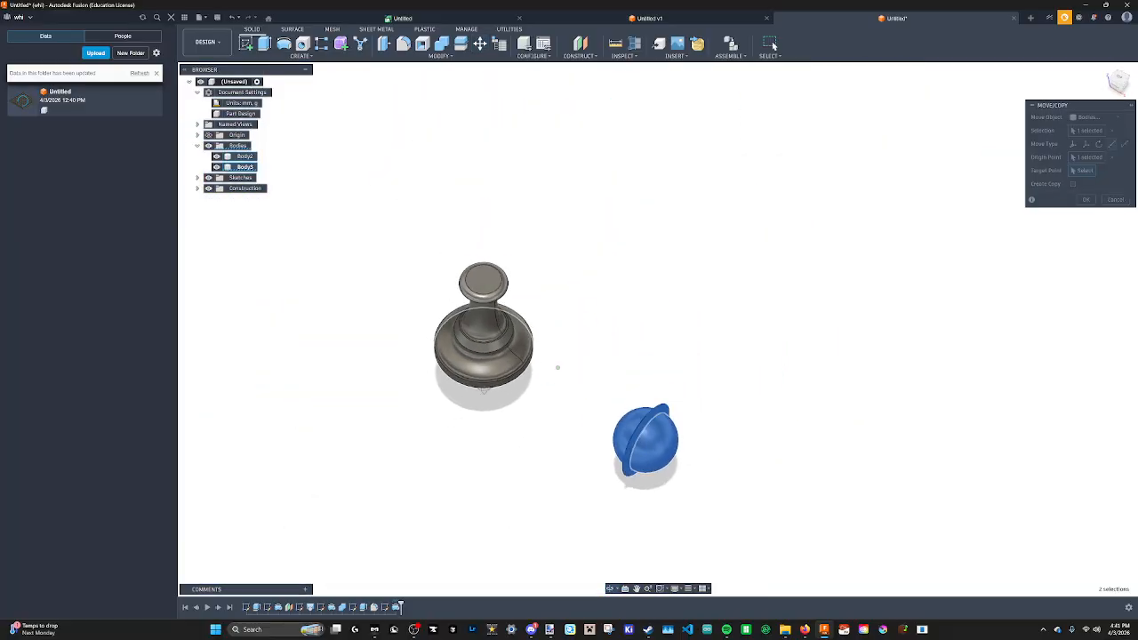
middle_click_drag(484, 389, 492, 281, "shift")
scroll(498, 374, "down", 1)
scroll(497, 373, "up", 5)
middle_click_drag(536, 391, 567, 335)
middle_click_drag(567, 334, 564, 354, "shift")
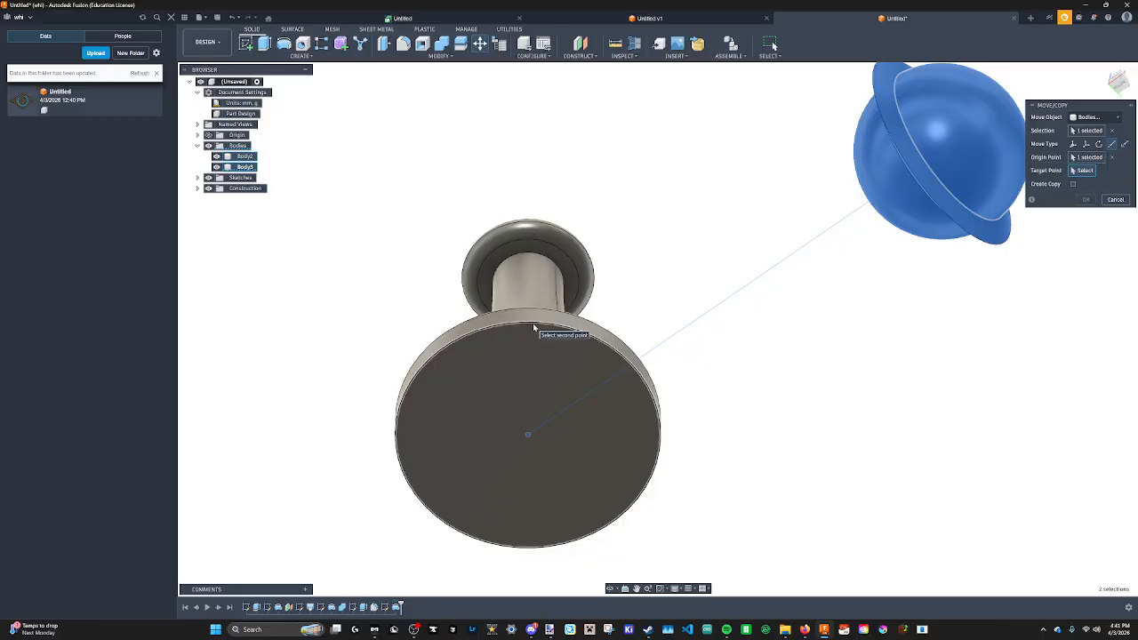
left_click(525, 321)
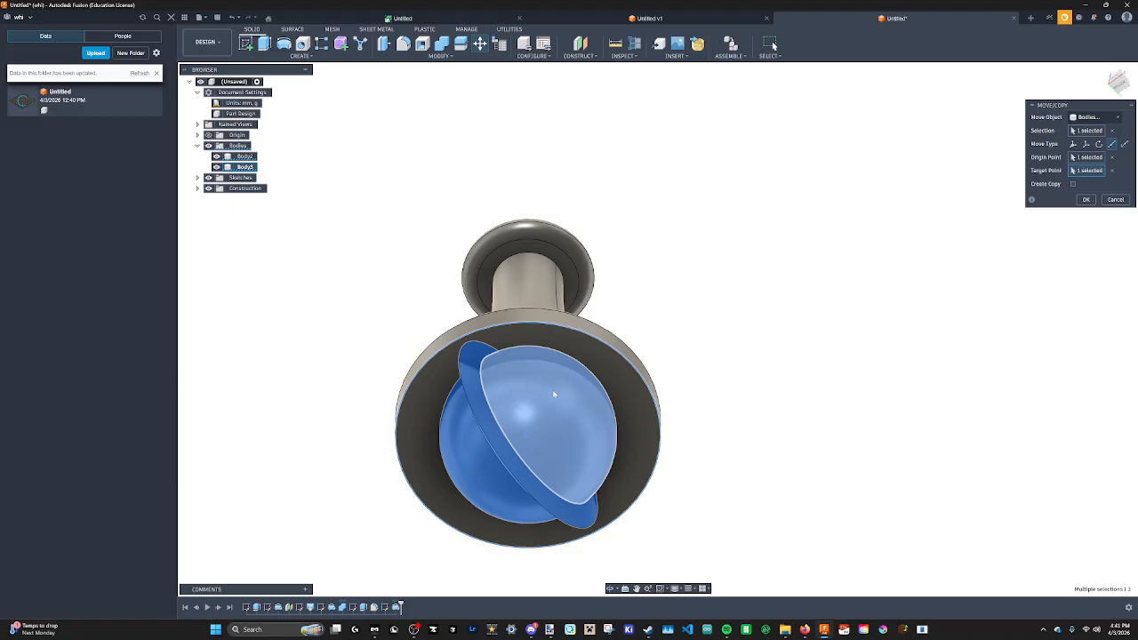
middle_click_drag(548, 389, 517, 383, "shift")
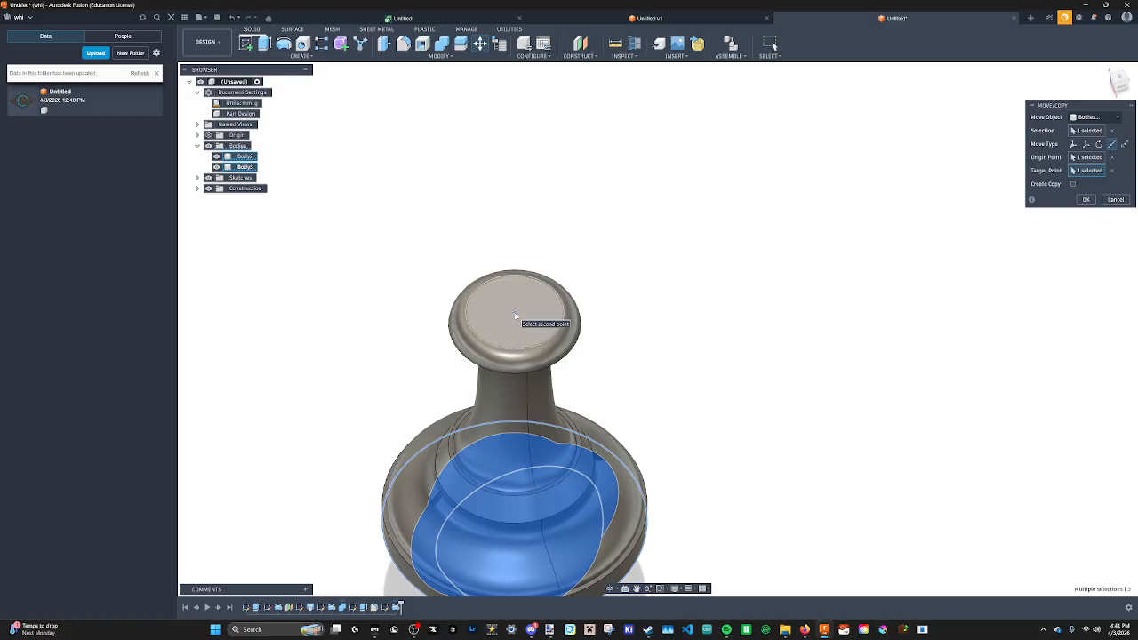
left_click(1111, 172)
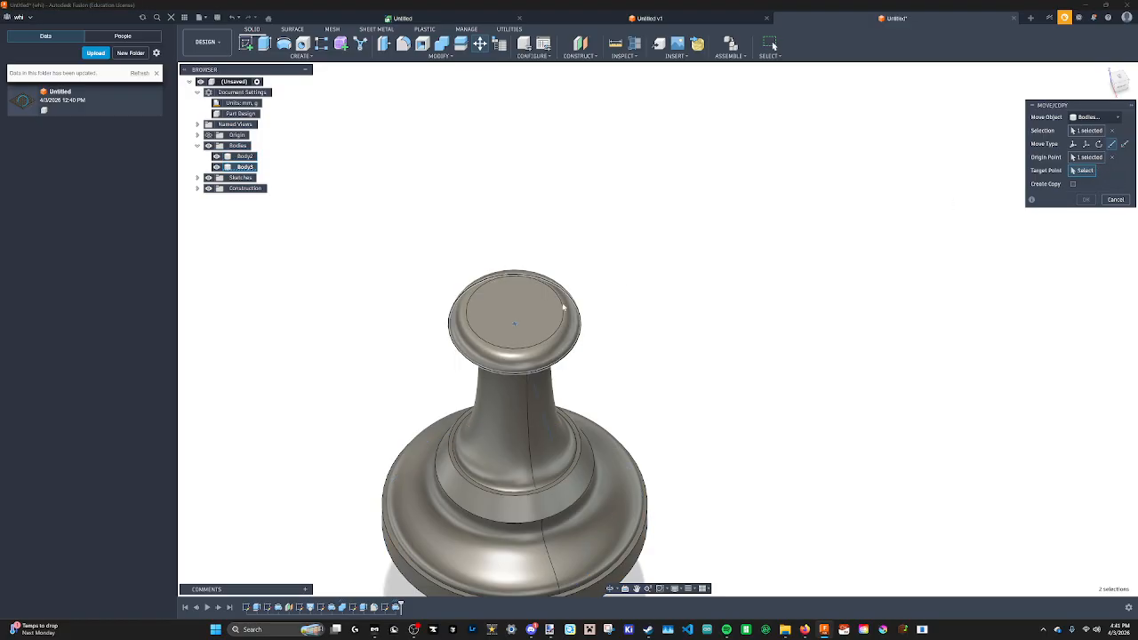
left_click(514, 312)
scroll(629, 383, "down", 3)
scroll(629, 384, "up", 3)
scroll(629, 383, "down", 1)
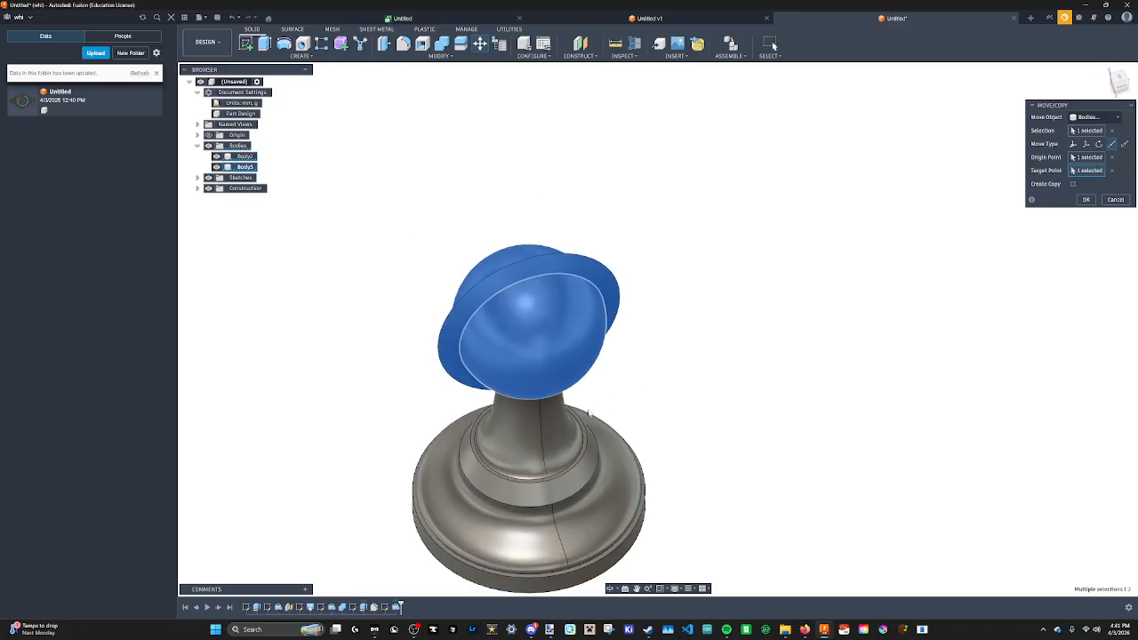
mouse_move(589, 414)
middle_mouse_down("shift")
mouse_move(569, 344)
mouse_move(564, 370)
mouse_move(535, 349)
mouse_move(588, 402)
middle_mouse_up("shift")
scroll(556, 374, "down", 1)
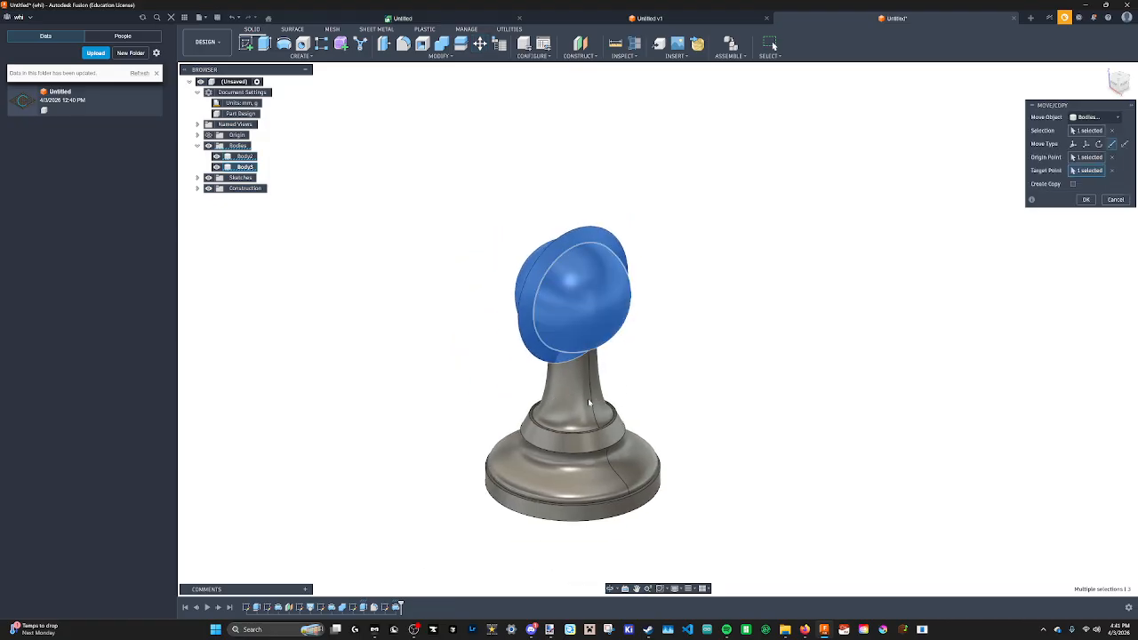
Switch to free translate and raise the head body 8 mm along Z, then confirm the move.
left_click(549, 629)
left_click(778, 292)
left_click(1086, 147)
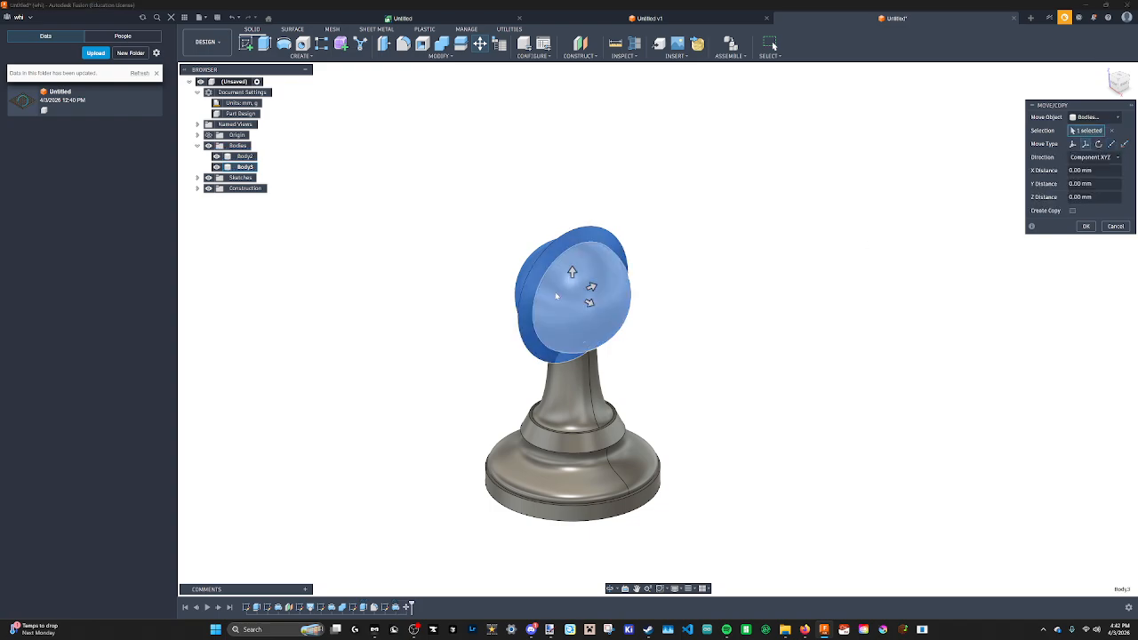
left_click_drag(570, 270, 572, 232)
mouse_move(571, 235)
middle_mouse_down("shift")
mouse_move(534, 226)
mouse_move(584, 223)
middle_mouse_up("shift")
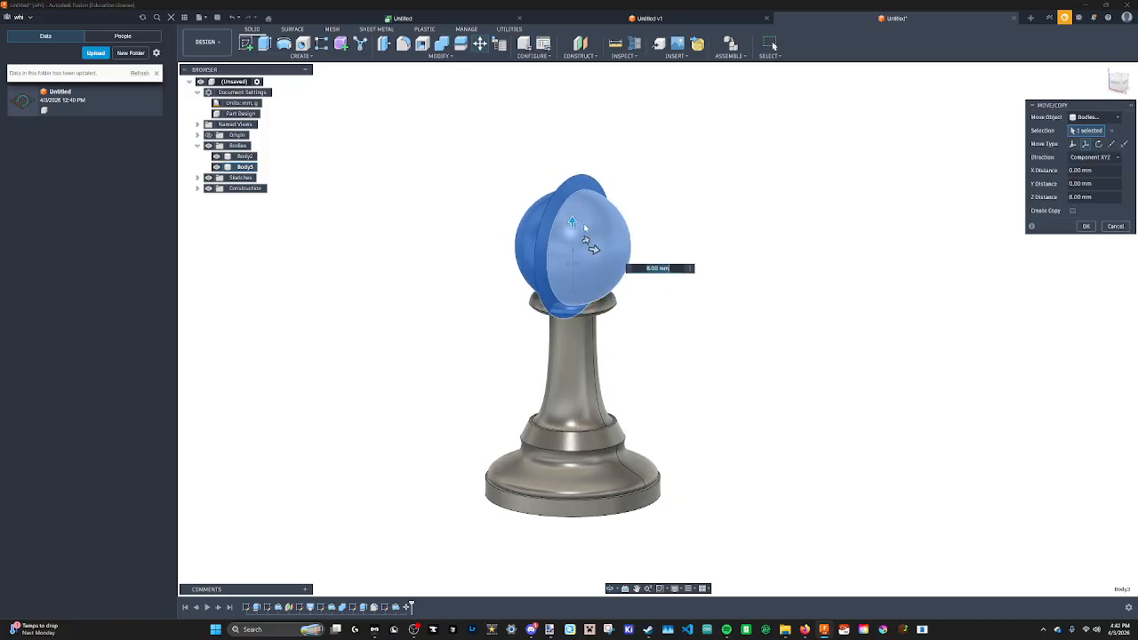
left_click(1087, 226)
middle_click_drag(382, 310, 533, 310, "shift")
key("m")
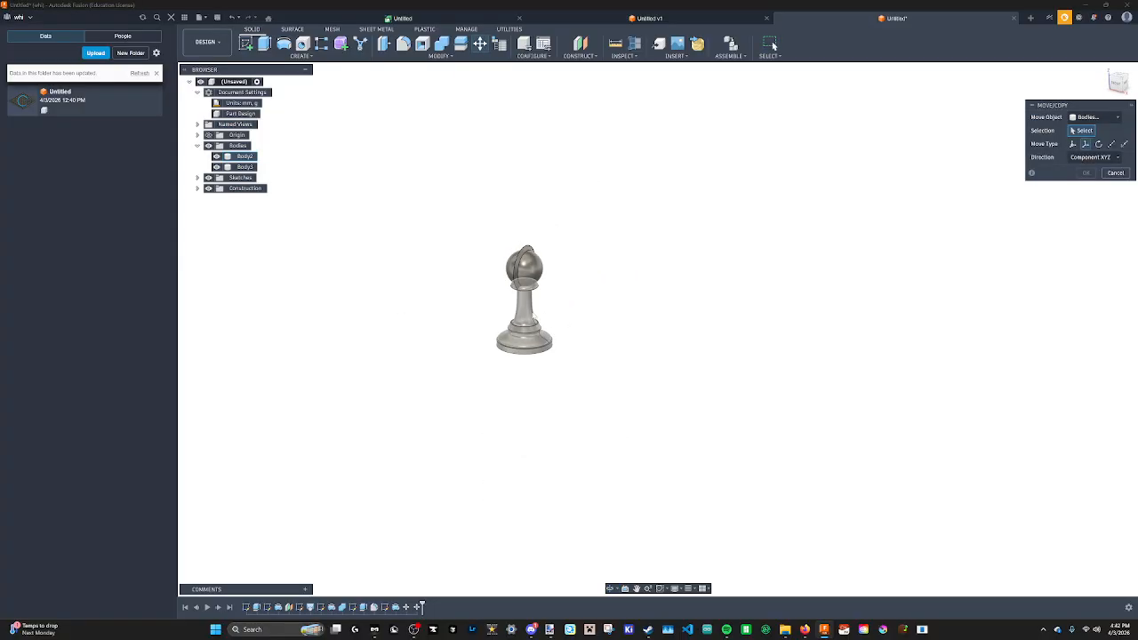
left_click(536, 316)
type("20")
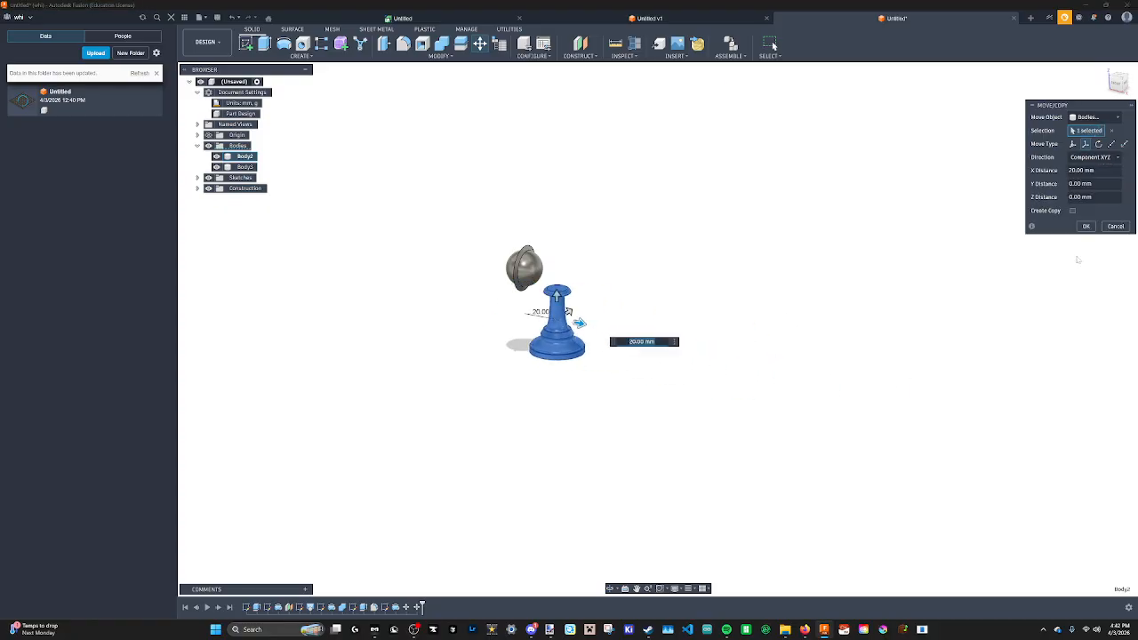
left_click(1127, 226)
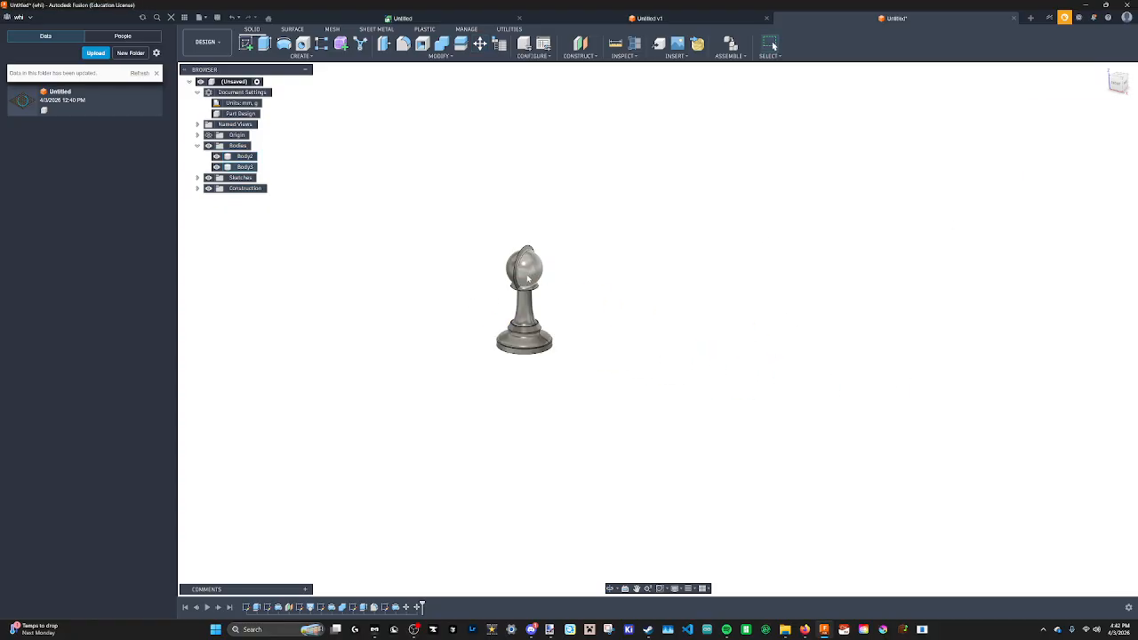
Combine the head body and the pawn body into a single body with a Join operation.
scroll(528, 291, "up", 8)
middle_click_drag(528, 291, 544, 332)
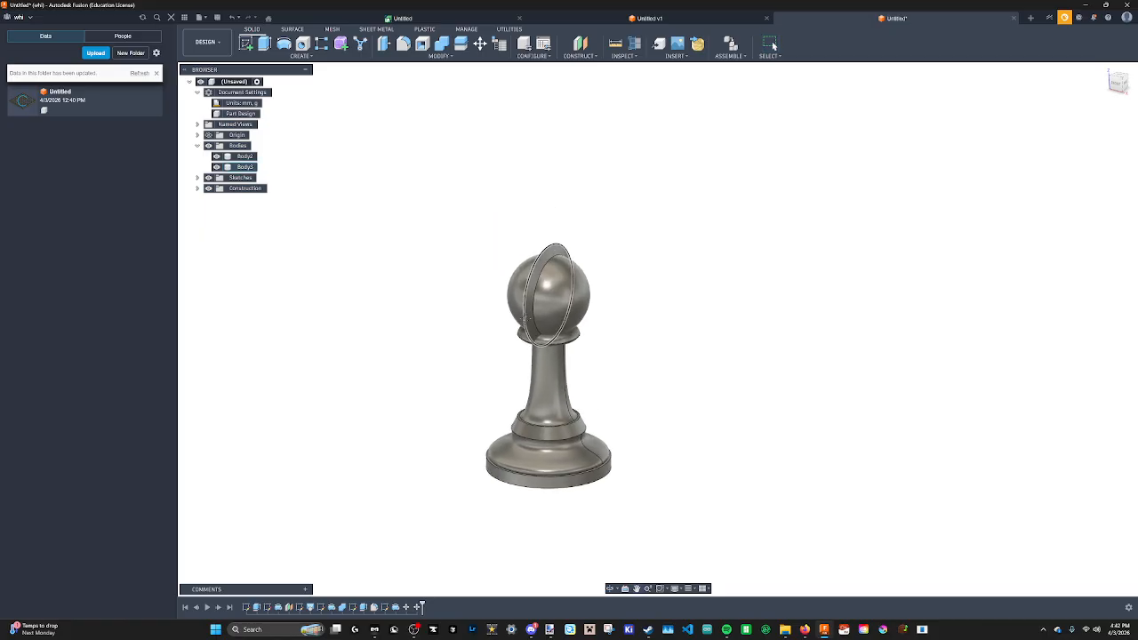
scroll(544, 334, "down", 2)
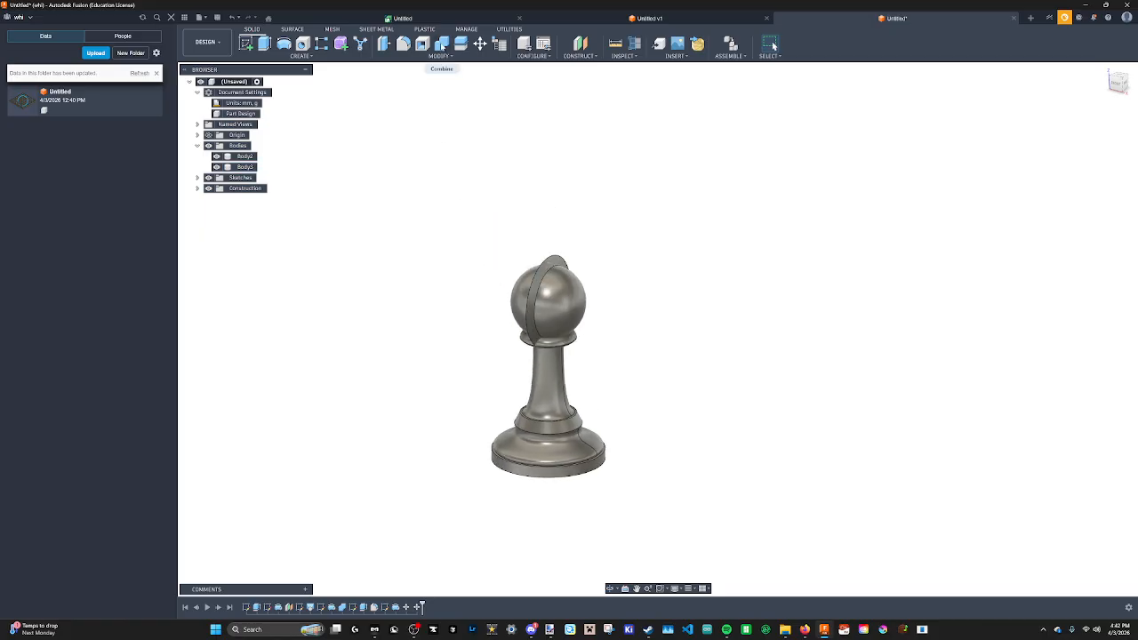
left_click(442, 44)
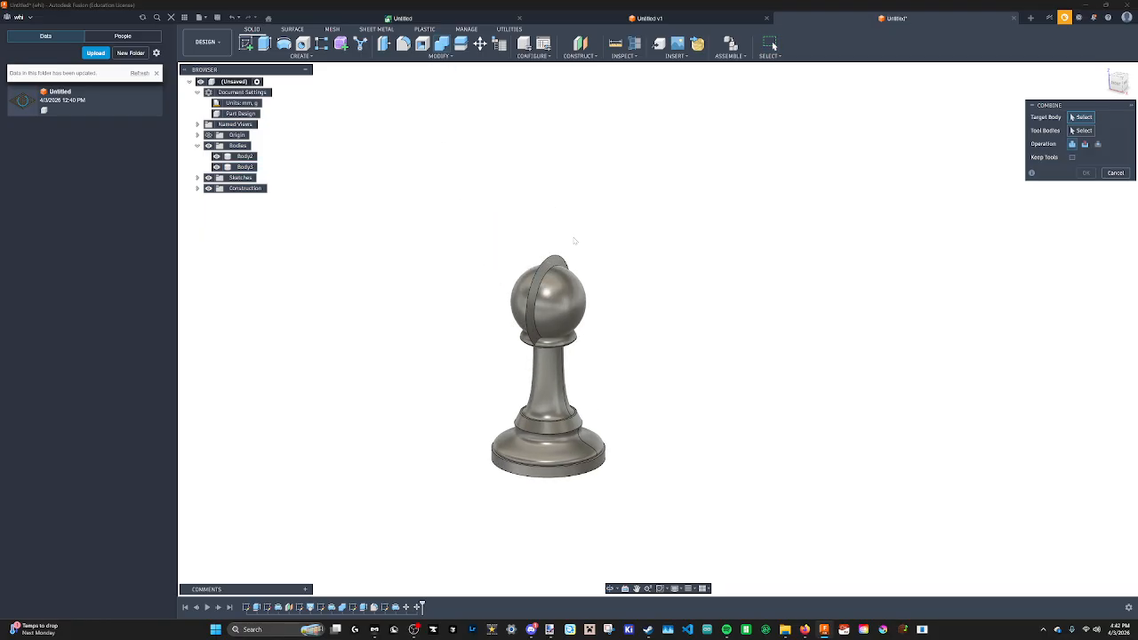
left_click(543, 291)
left_click(550, 394)
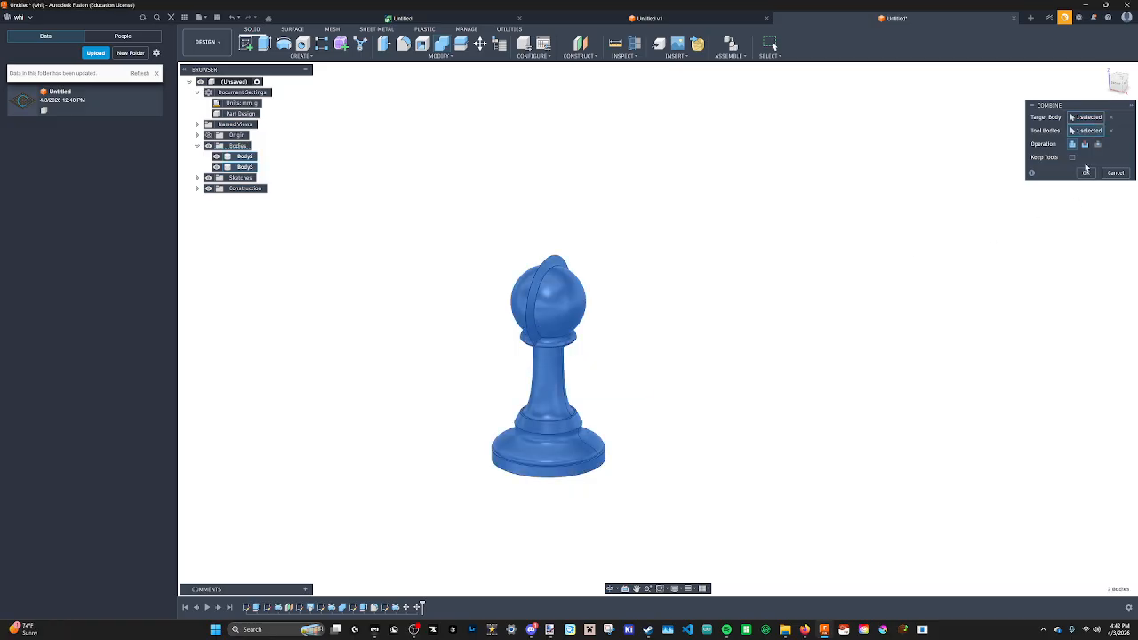
left_click(1087, 174)
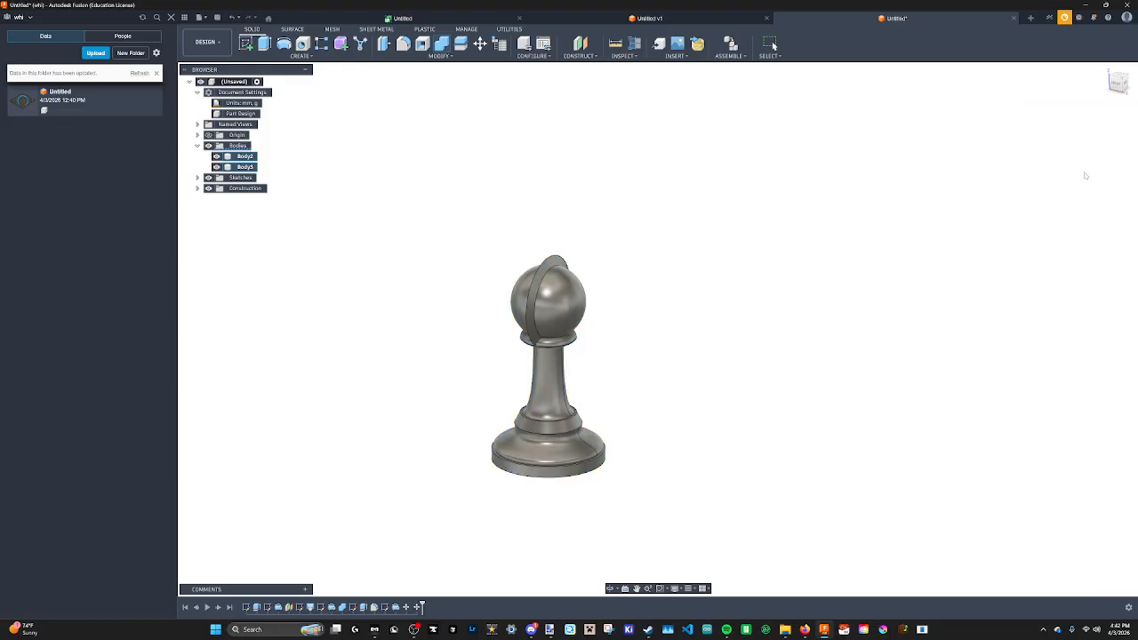
Orbit and zoom around the combined pawn to inspect it from different angles.
middle_click_drag(555, 331, 608, 322, "shift")
scroll(634, 330, "down", 2)
scroll(601, 331, "down", 1)
middle_click_drag(564, 359, 539, 374)
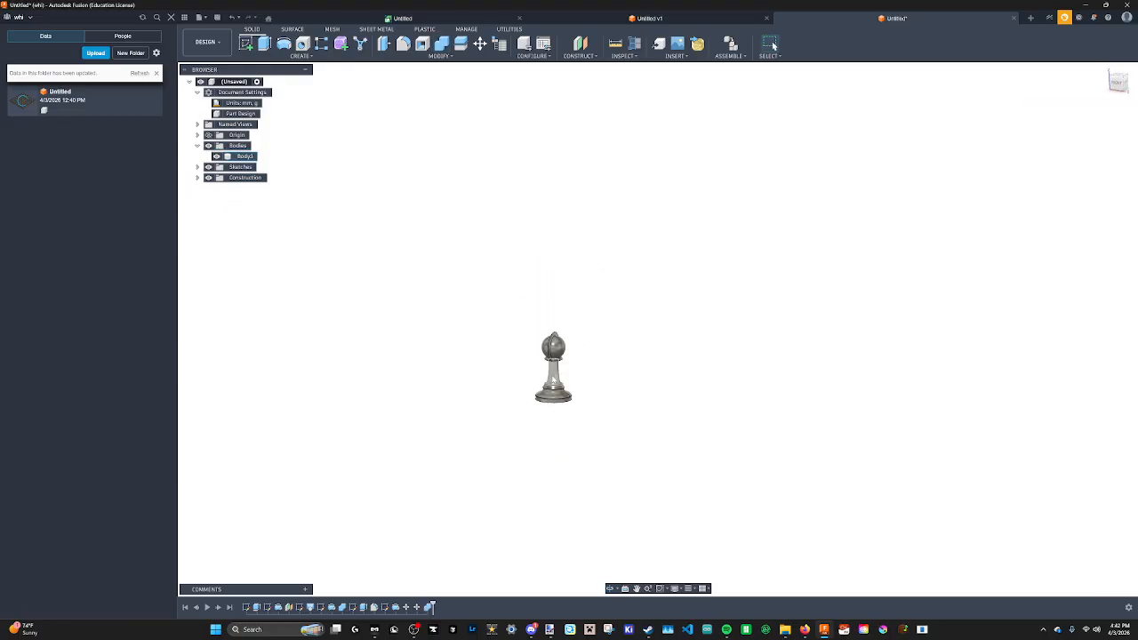
scroll(551, 392, "up", 4)
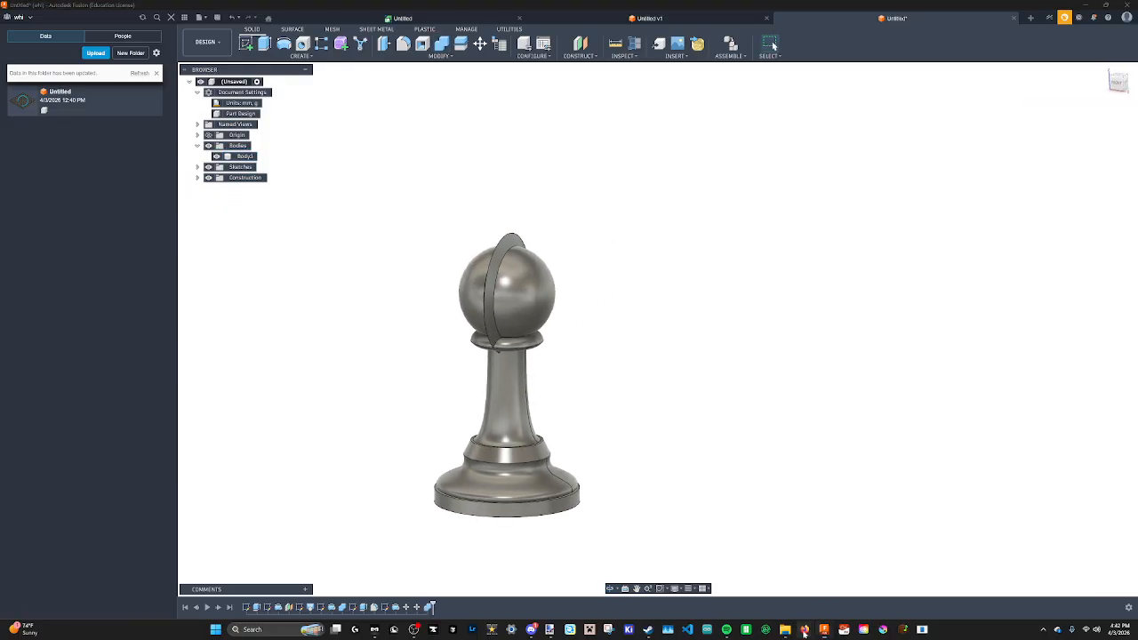
mouse_move(805, 629)
mouse_move(947, 582)
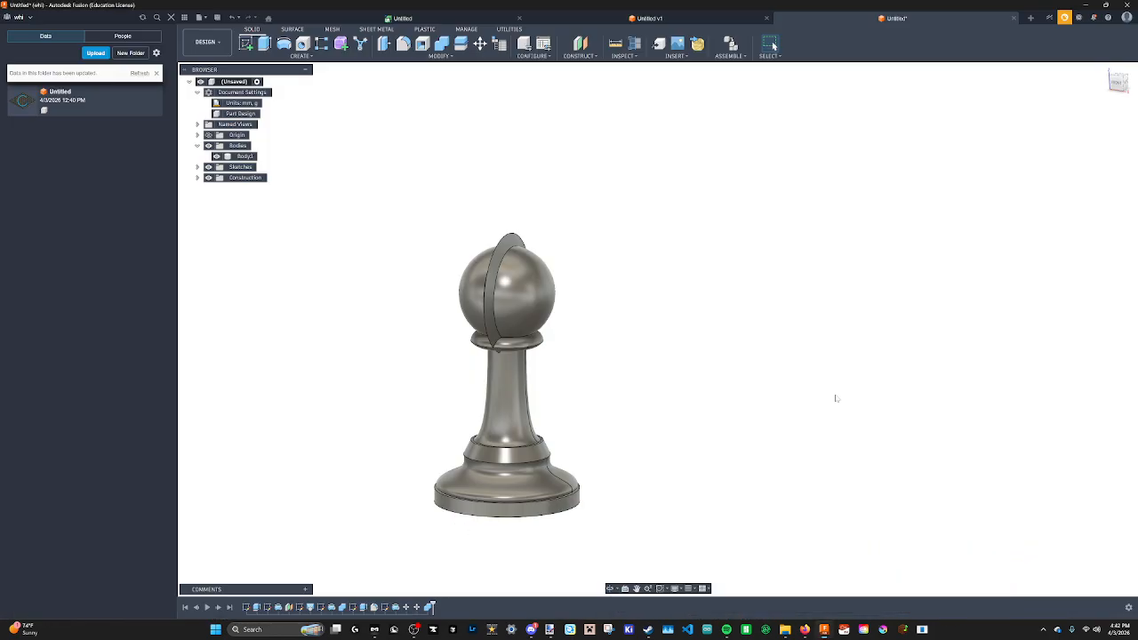
scroll(699, 351, "down", 2)
middle_click_drag(699, 351, 633, 368, "shift")
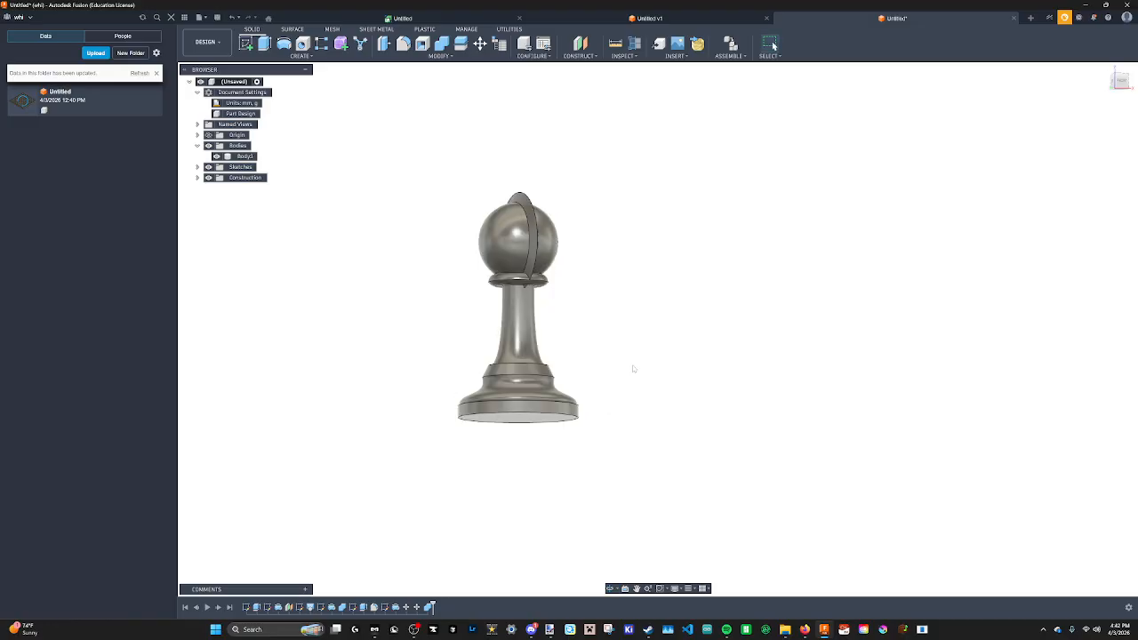
middle_click_drag(566, 330, 627, 414, "shift")
middle_click_drag(628, 414, 569, 356, "shift")
scroll(603, 398, "down", 2)
scroll(603, 399, "up", 5)
scroll(621, 418, "down", 2)
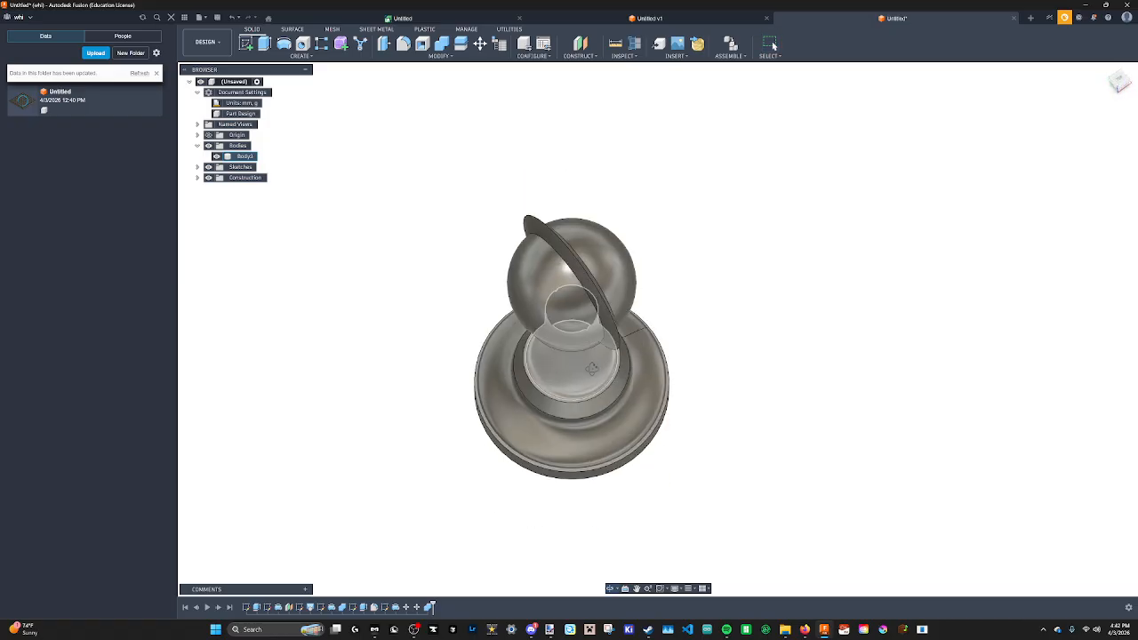
Save the design as PAWN in the Makerclub Comps location.
left_click(217, 17)
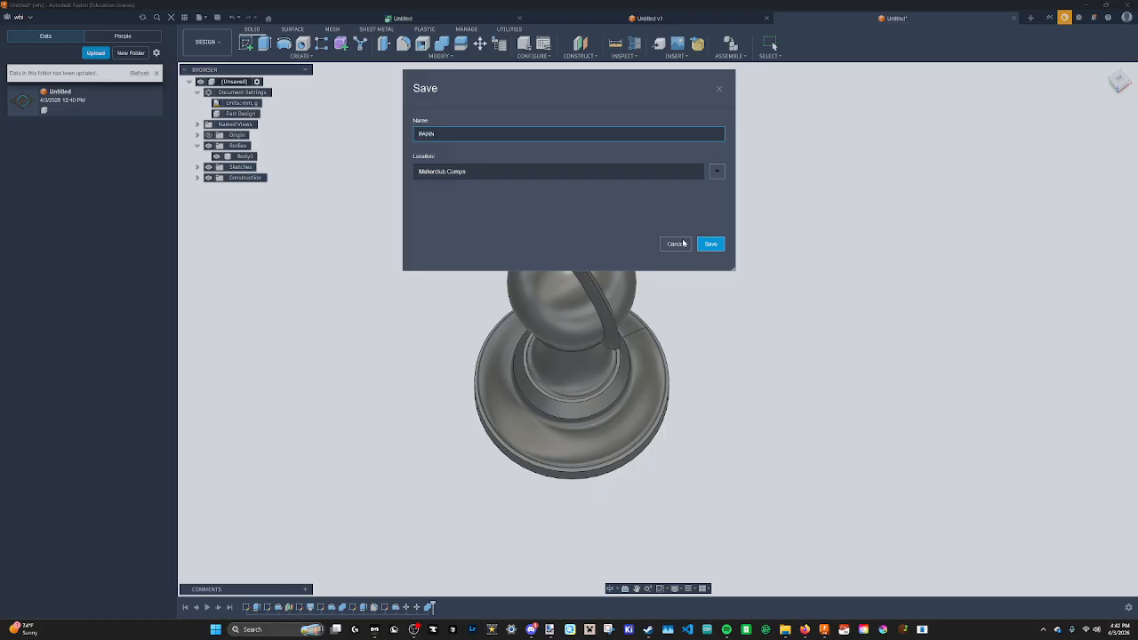
left_click(710, 245)
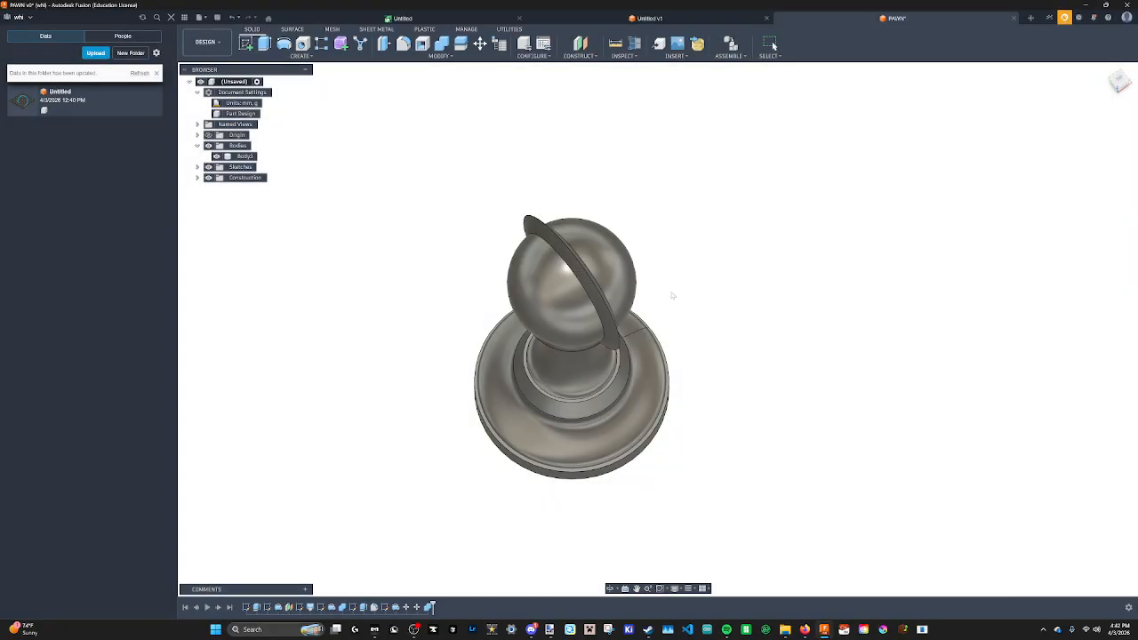
middle_click_drag(623, 334, 599, 294, "shift")
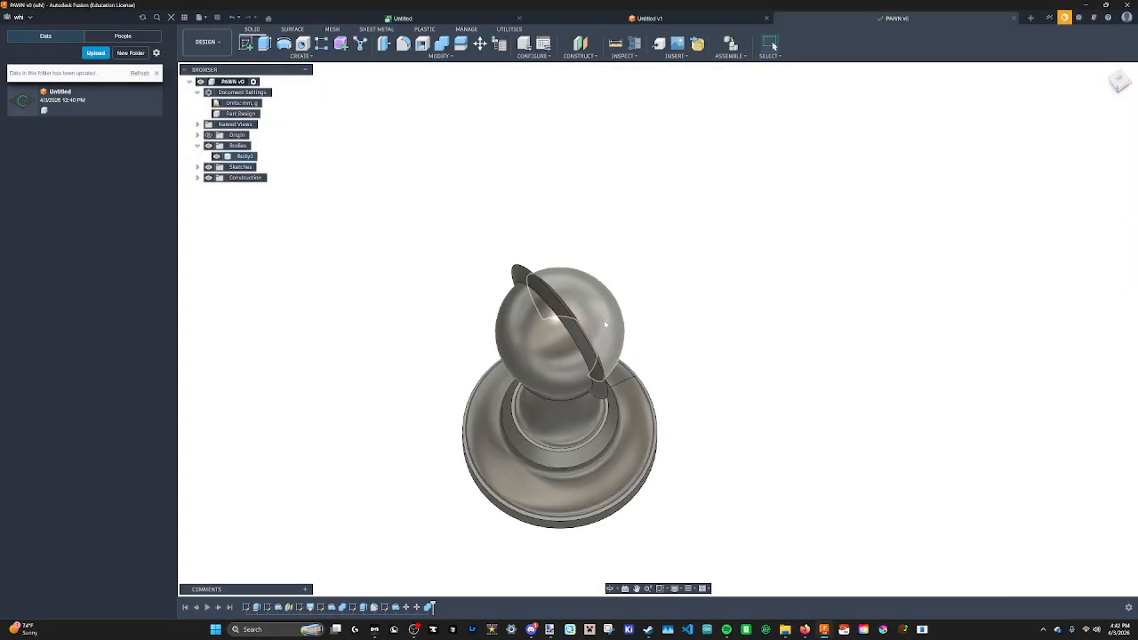
middle_click_drag(600, 381, 574, 309, "shift")
scroll(567, 286, "down", 3)
scroll(587, 317, "down", 3)
scroll(586, 322, "up", 3)
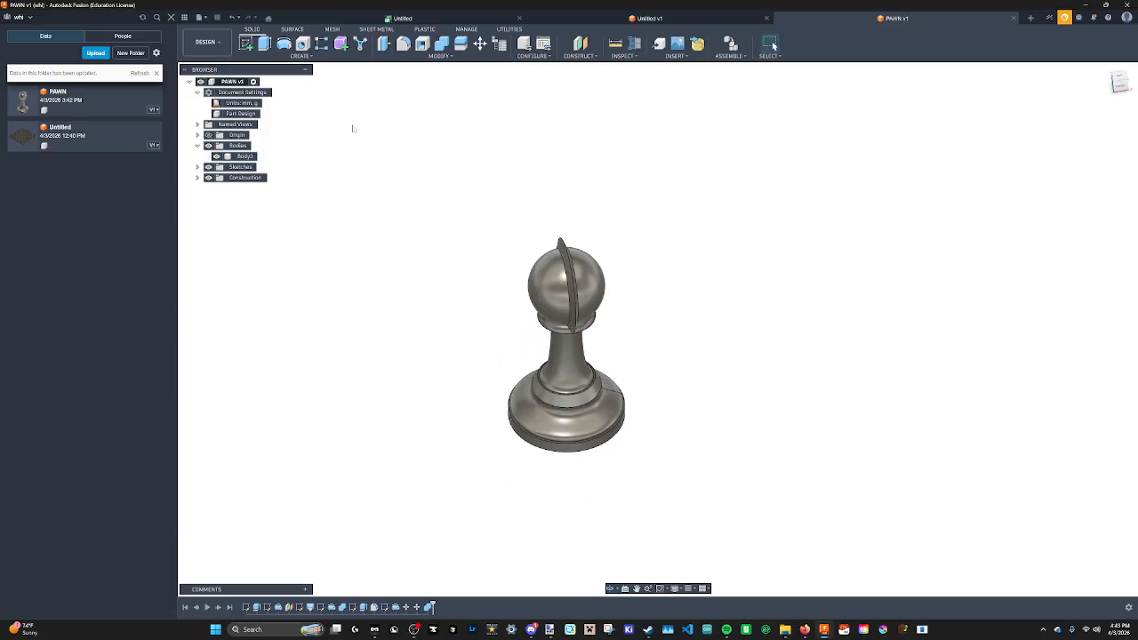